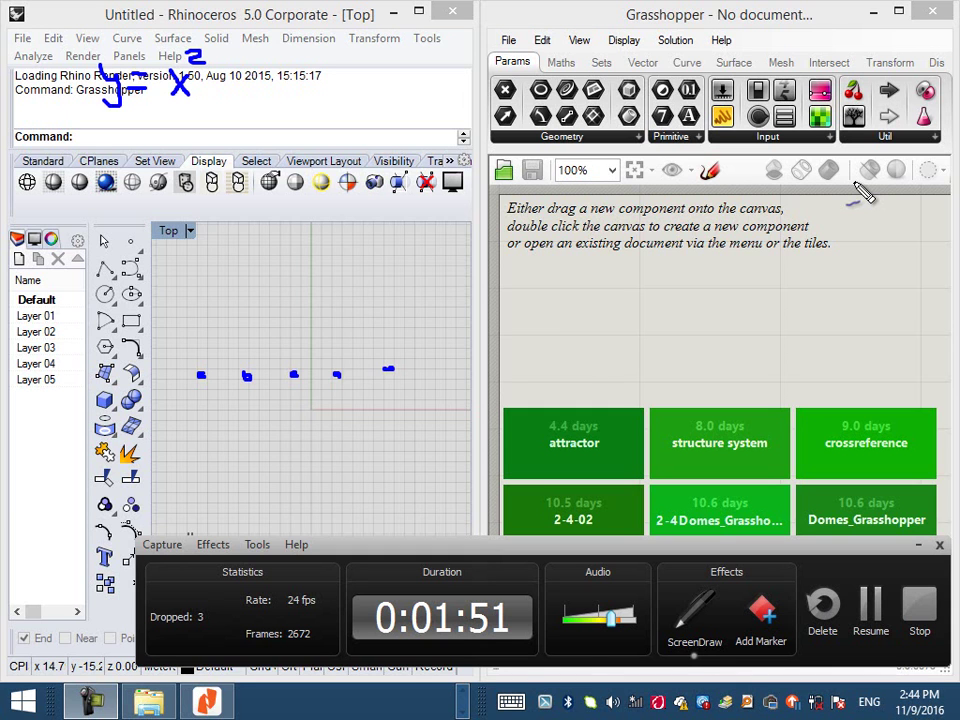
pyautogui.moveTo(194, 367)
pyautogui.mouseDown()
pyautogui.moveTo(204, 379)
pyautogui.moveTo(196, 380)
pyautogui.mouseUp()
pyautogui.moveTo(248, 326)
pyautogui.mouseDown()
pyautogui.moveTo(249, 346)
pyautogui.moveTo(259, 341)
pyautogui.mouseUp()
pyautogui.moveTo(298, 227)
pyautogui.mouseDown()
pyautogui.moveTo(286, 247)
pyautogui.moveTo(300, 246)
pyautogui.mouseUp()
pyautogui.moveTo(336, 51); pyautogui.dragTo(322, 72)
pyautogui.moveTo(328, 15)
pyautogui.mouseDown()
pyautogui.moveTo(310, 200)
pyautogui.moveTo(248, 338)
pyautogui.moveTo(190, 370)
pyautogui.moveTo(125, 330)
pyautogui.moveTo(75, 185)
pyautogui.moveTo(60, 28)
pyautogui.mouseUp()
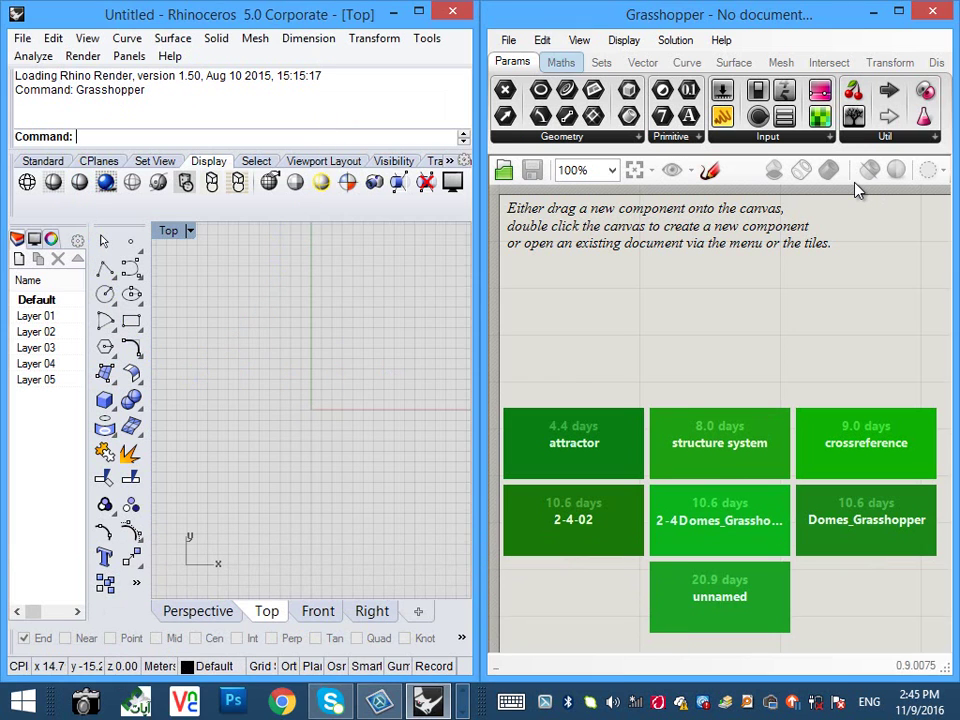
# - Add a Series component to the empty canvas
pyautogui.write('wd')
pyautogui.press('BackSpace')
pyautogui.press('BackSpace')
pyautogui.write('seer')
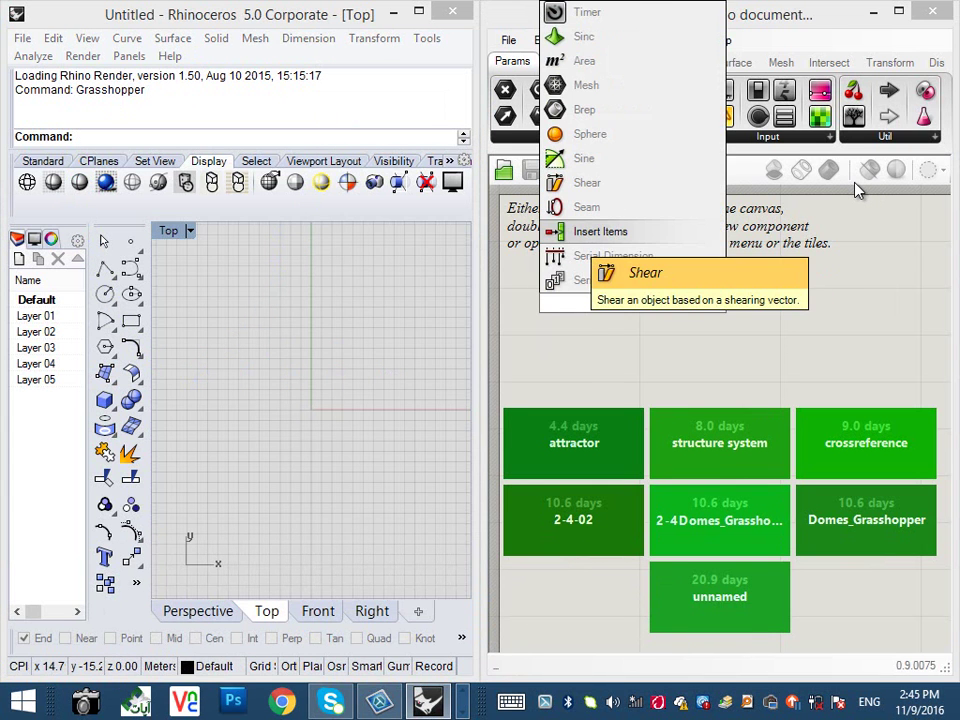
pyautogui.press('Return')
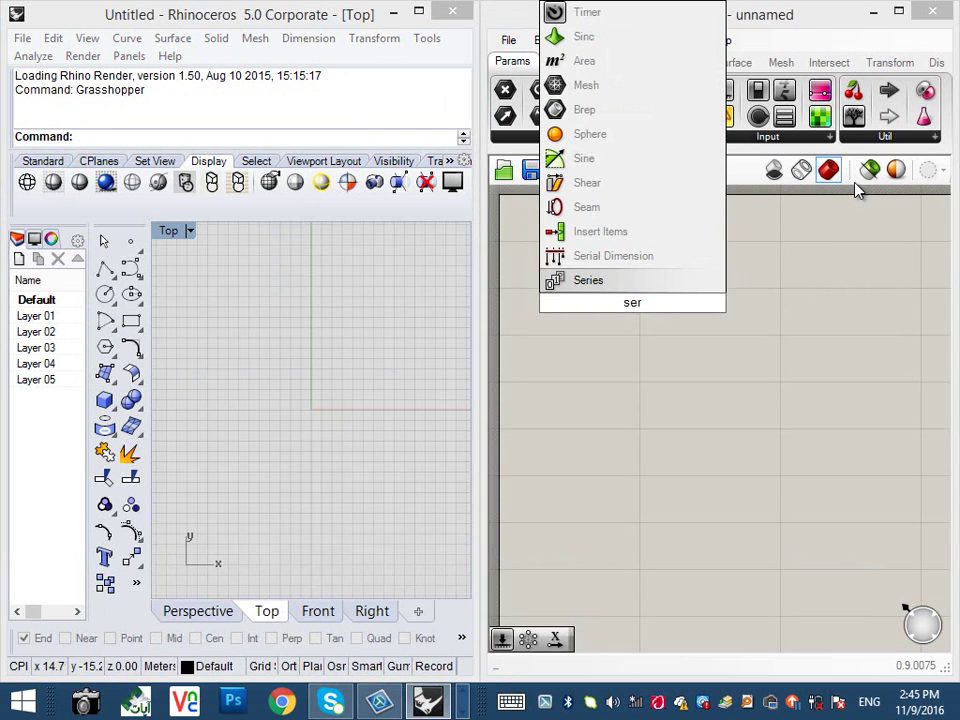
pyautogui.moveTo(632, 303)
pyautogui.mouseDown()
pyautogui.moveTo(691, 367)
pyautogui.moveTo(692, 354)
pyautogui.mouseUp()
# - Add three number sliders with values 0, 2 and 10 beside the Series component, moving Series aside to make room
pyautogui.doubleClick(584, 330)
pyautogui.write('0')
pyautogui.press('Return')
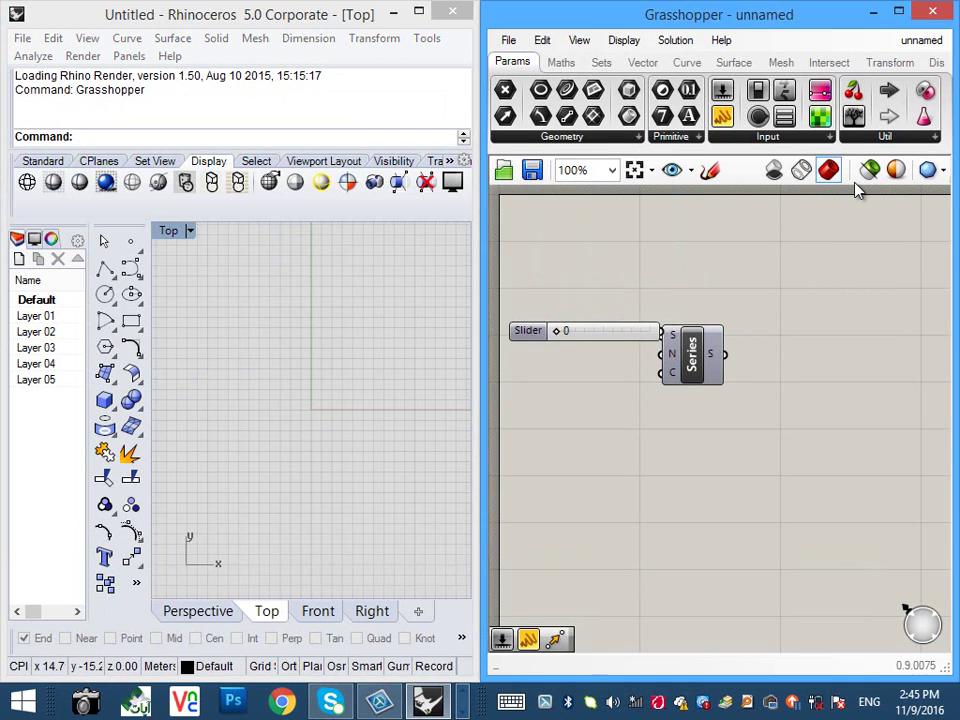
pyautogui.doubleClick(589, 360)
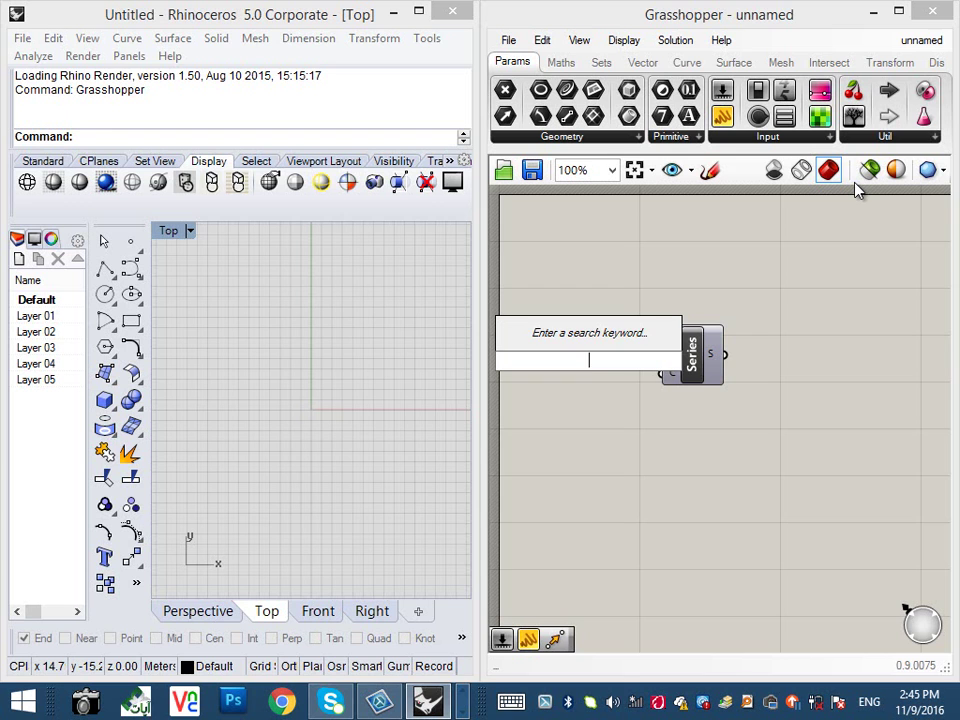
pyautogui.write('2')
pyautogui.press('Return')
pyautogui.moveTo(692, 354); pyautogui.dragTo(757, 351)
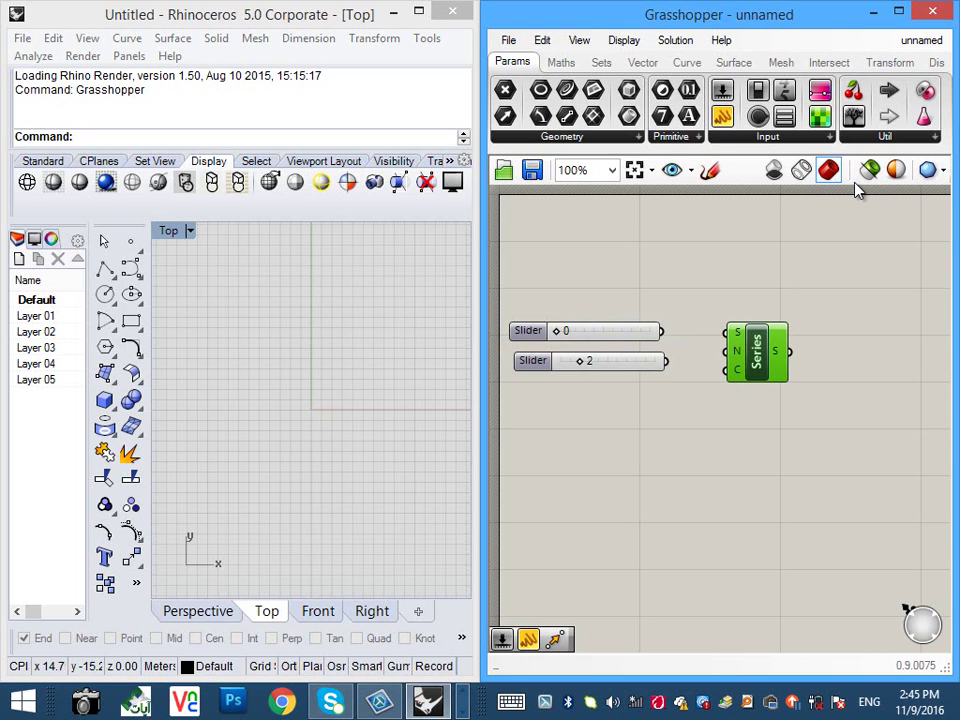
pyautogui.doubleClick(600, 427)
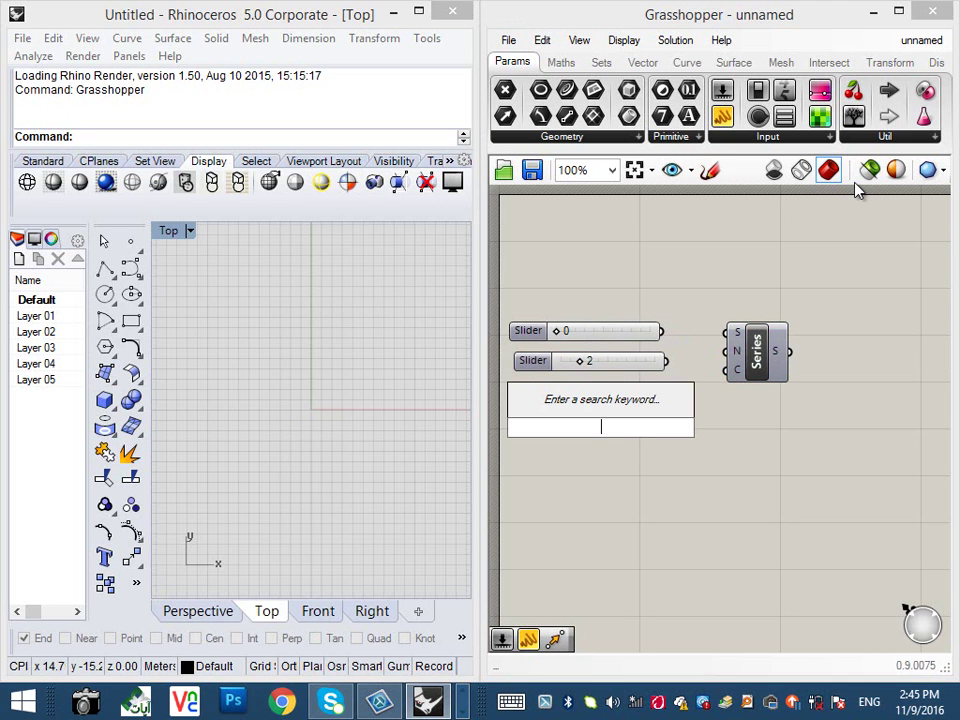
pyautogui.write('10')
pyautogui.press('Return')
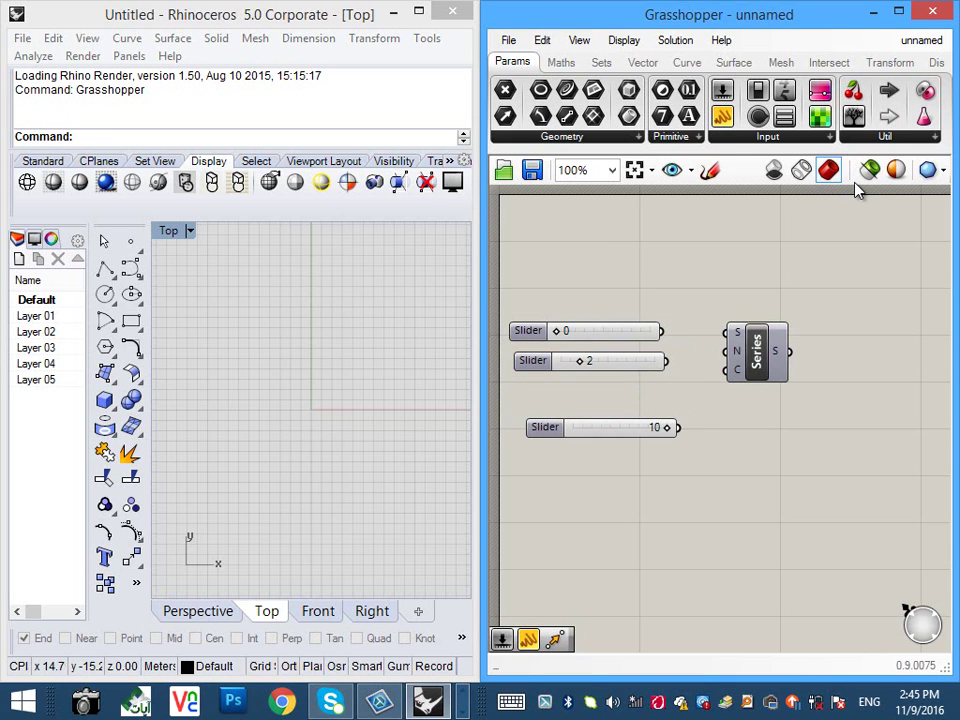
# - Connect the 0, 2 and 10 sliders to the Series start, step and count inputs respectively
pyautogui.moveTo(662, 331); pyautogui.dragTo(726, 333)
pyautogui.moveTo(667, 361); pyautogui.dragTo(726, 351)
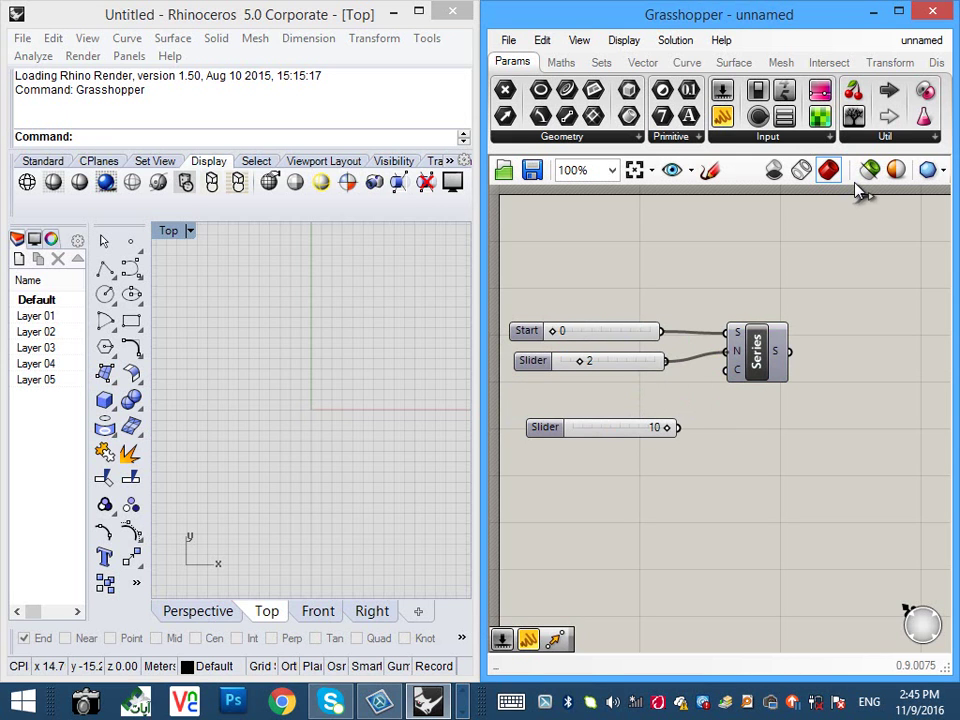
pyautogui.moveTo(679, 428); pyautogui.dragTo(726, 370)
# - Stack the Count slider under the other two, align the three sliders, and adjust the Series component's position
pyautogui.moveTo(545, 428); pyautogui.dragTo(521, 361)
pyautogui.moveTo(671, 464); pyautogui.dragTo(588, 276)
pyautogui.click(585, 310)
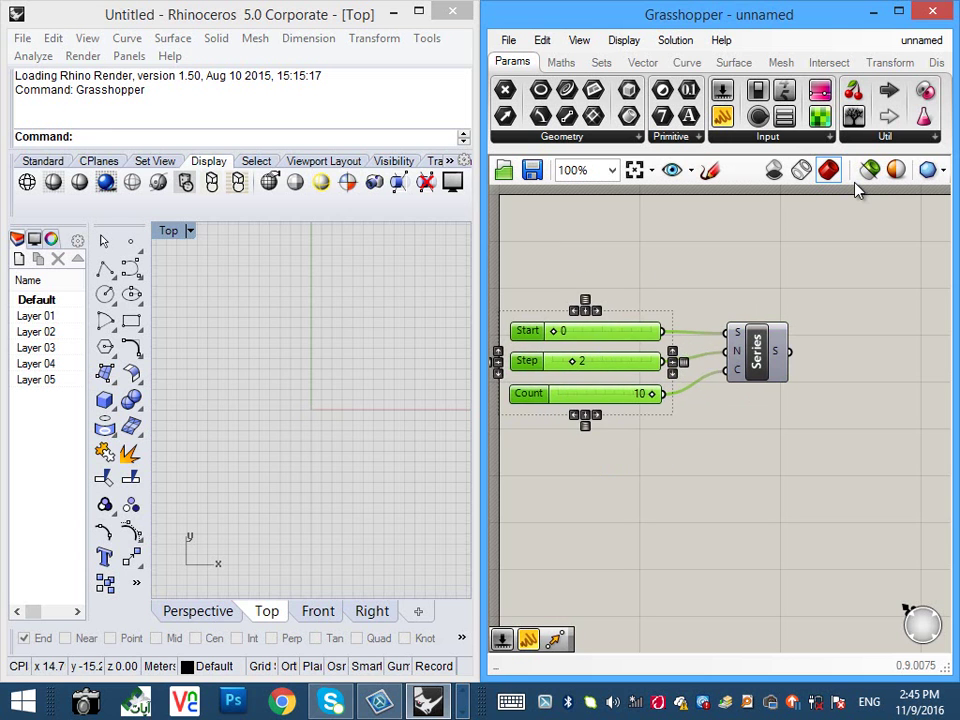
pyautogui.click(640, 280)
pyautogui.moveTo(757, 352); pyautogui.dragTo(765, 358)
pyautogui.click(620, 285)
# - Add a Unit X vector component and connect the Series output to its factor input
pyautogui.scroll(-3, 518, 315)
pyautogui.scroll(3, 797, 334)
pyautogui.scroll(-1, 685, 362)
pyautogui.moveTo(685, 362); pyautogui.dragTo(771, 367, button='right')
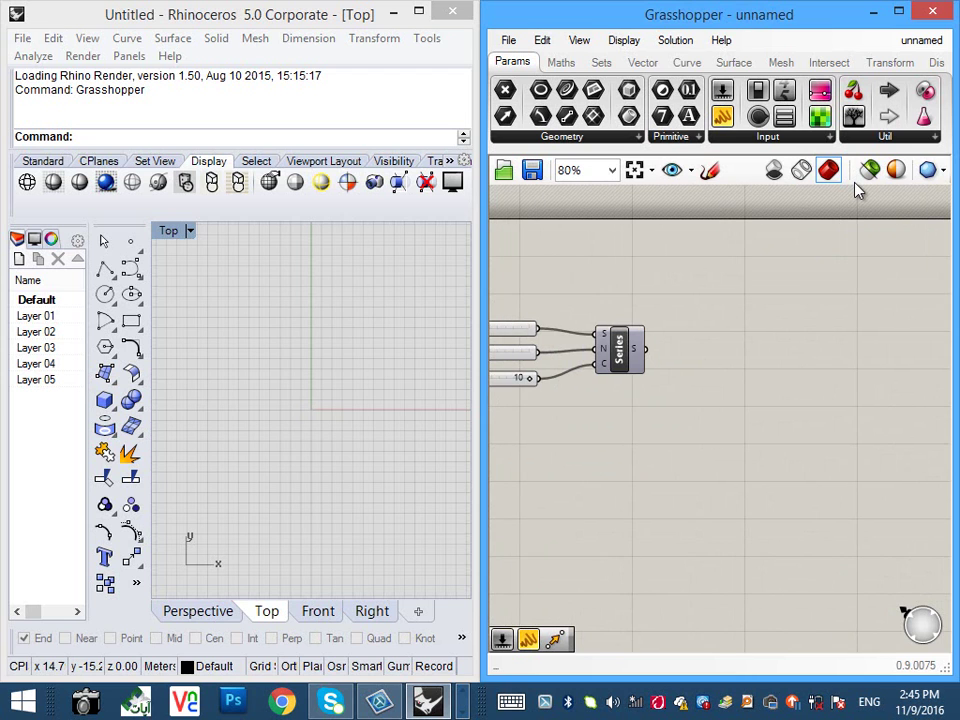
pyautogui.doubleClick(839, 347)
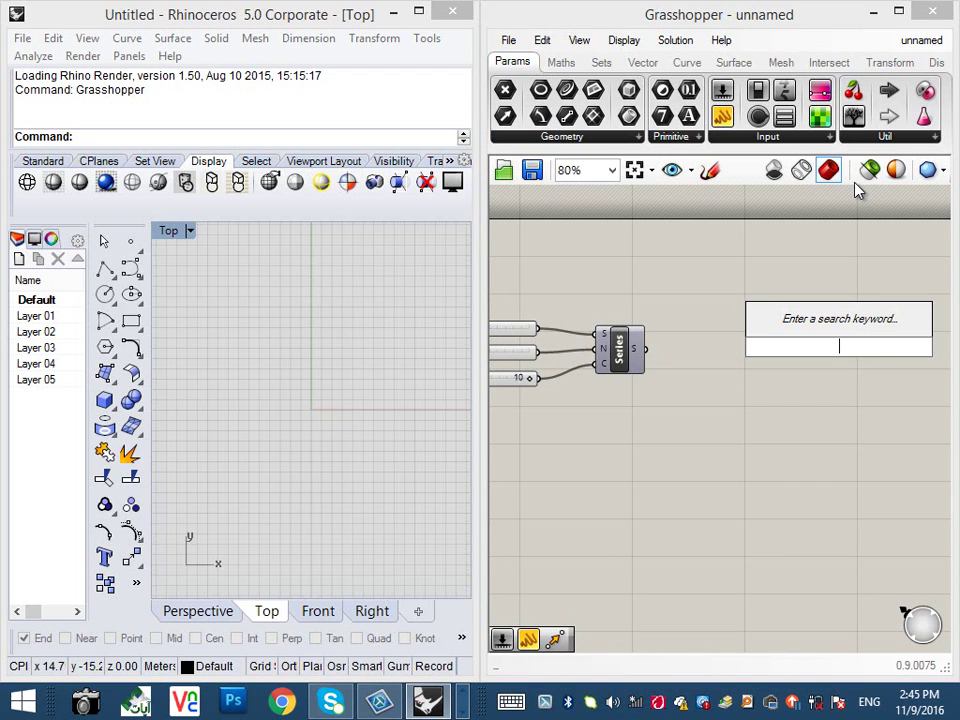
pyautogui.write('x')
pyautogui.press('Return')
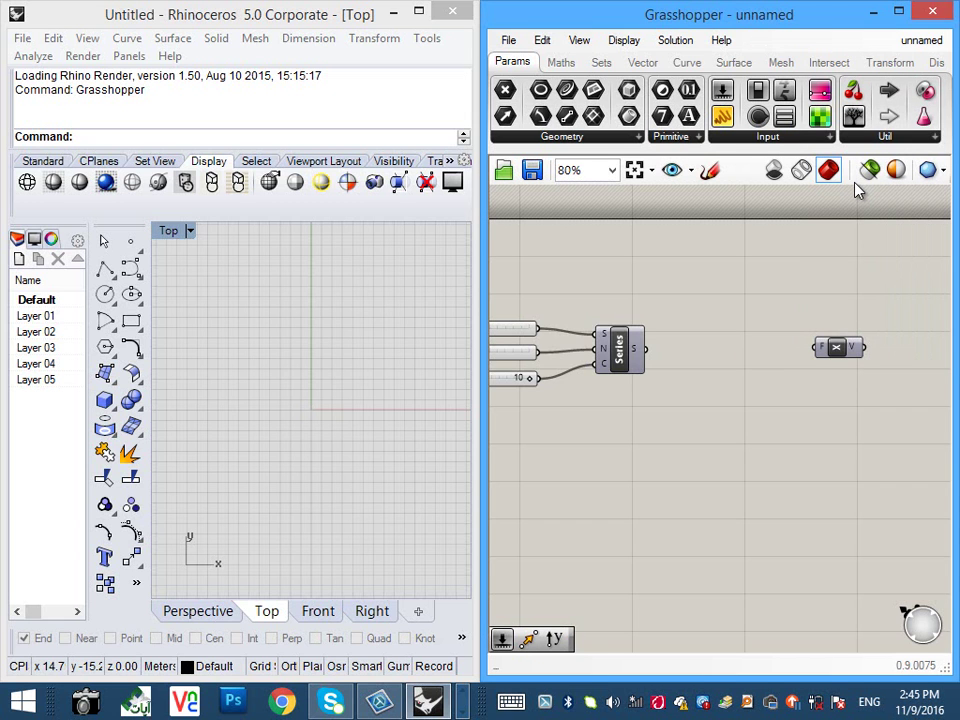
pyautogui.moveTo(646, 349); pyautogui.dragTo(815, 347)
# - Add a Move component and connect the Unit X vector to its translation input
pyautogui.moveTo(315, 397); pyautogui.dragTo(268, 397, button='right')
pyautogui.scroll(-4, 242, 401)
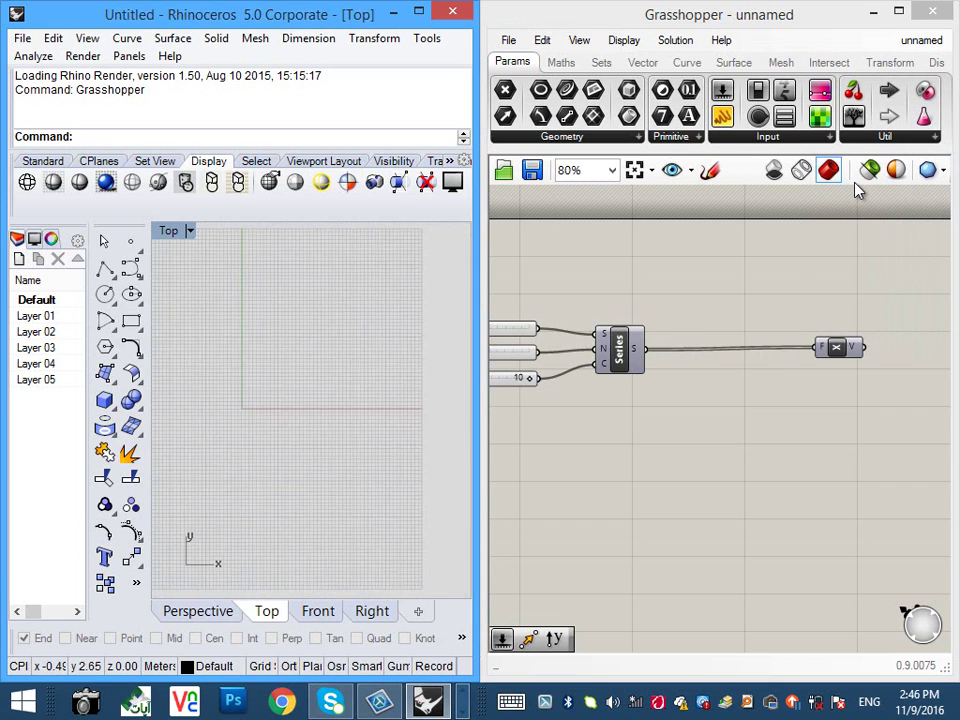
pyautogui.moveTo(527, 377); pyautogui.dragTo(621, 407, button='right')
pyautogui.scroll(1, 621, 407)
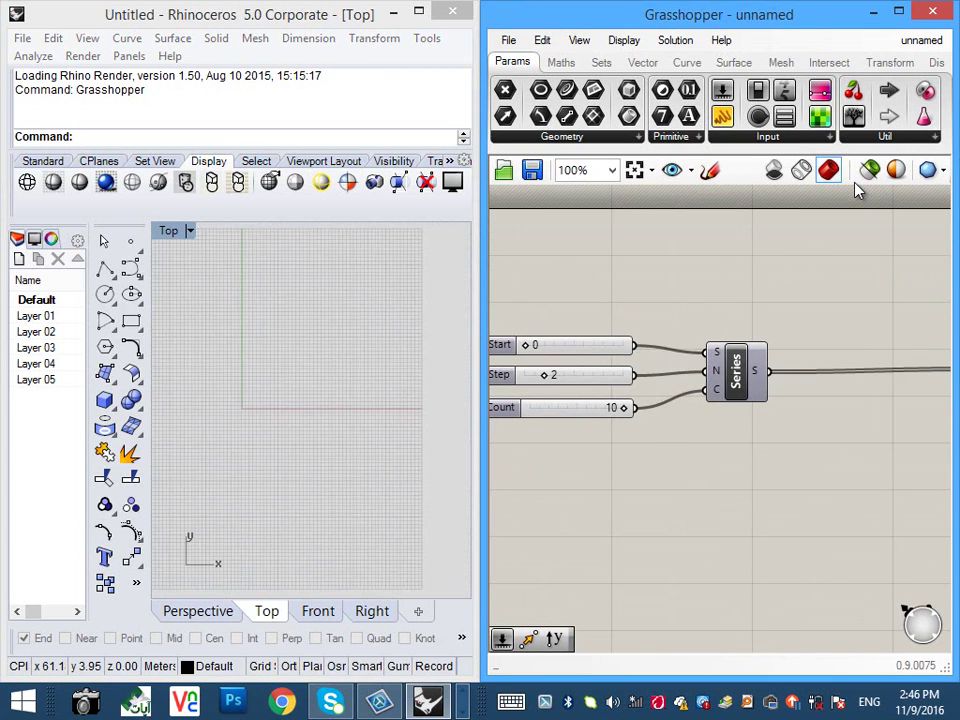
pyautogui.moveTo(800, 440); pyautogui.dragTo(649, 443, button='right')
pyautogui.doubleClick(730, 313)
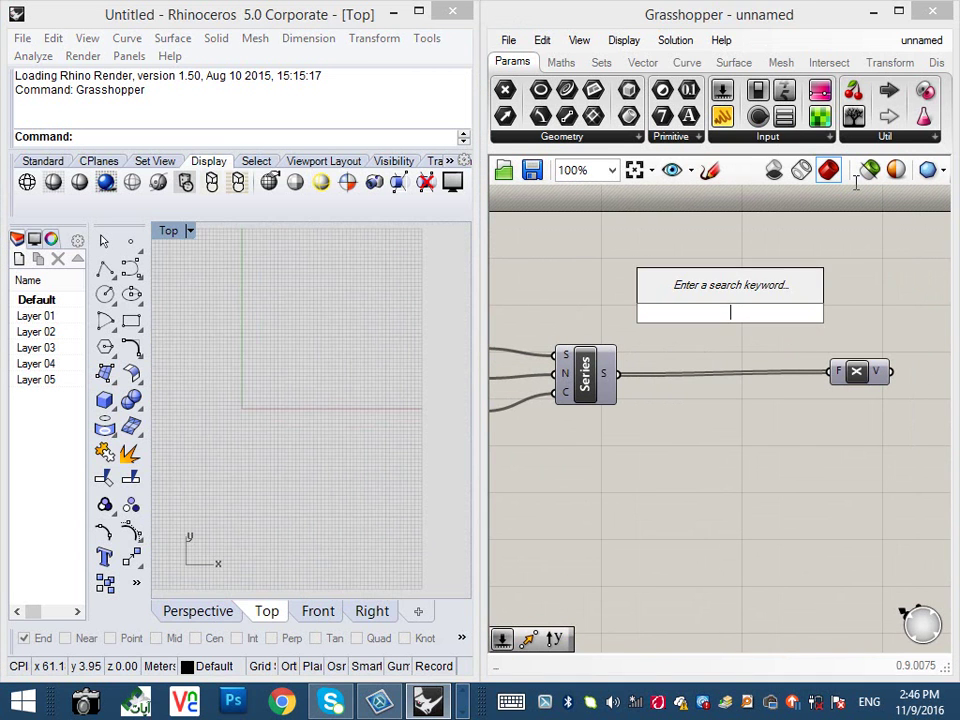
pyautogui.write('mo')
pyautogui.press('Return')
pyautogui.moveTo(603, 322); pyautogui.dragTo(838, 301)
pyautogui.moveTo(765, 379); pyautogui.dragTo(808, 310)
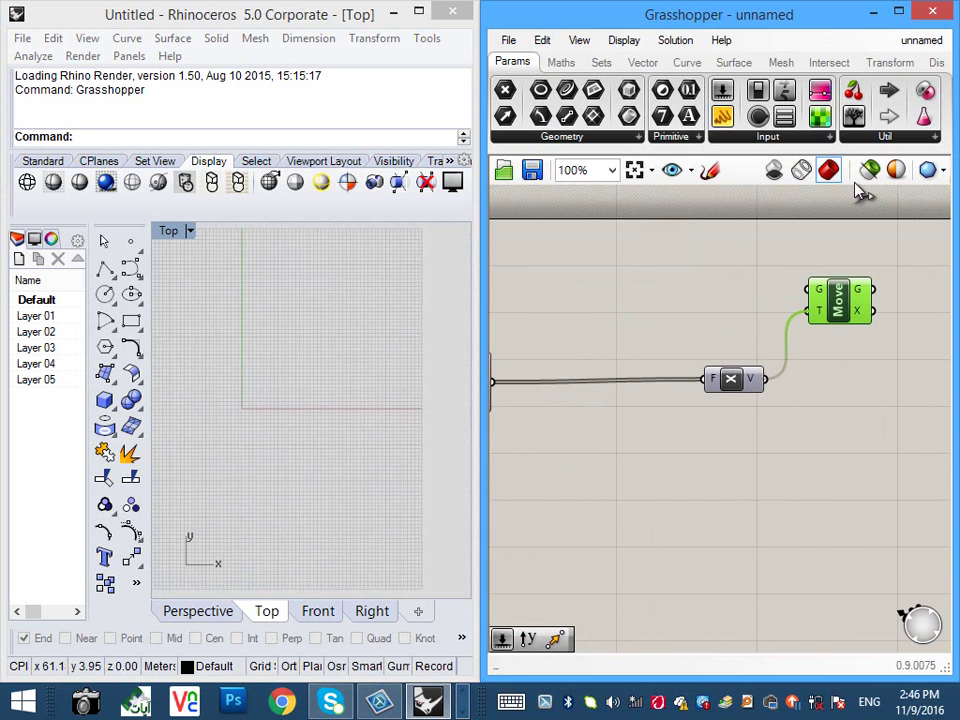
# - Add a Construct Point component and connect its point output to the Move component's geometry input
pyautogui.scroll(2, 613, 256)
pyautogui.scroll(-1, 690, 318)
pyautogui.scroll(1, 668, 396)
pyautogui.scroll(-6, 672, 398)
pyautogui.doubleClick(644, 349)
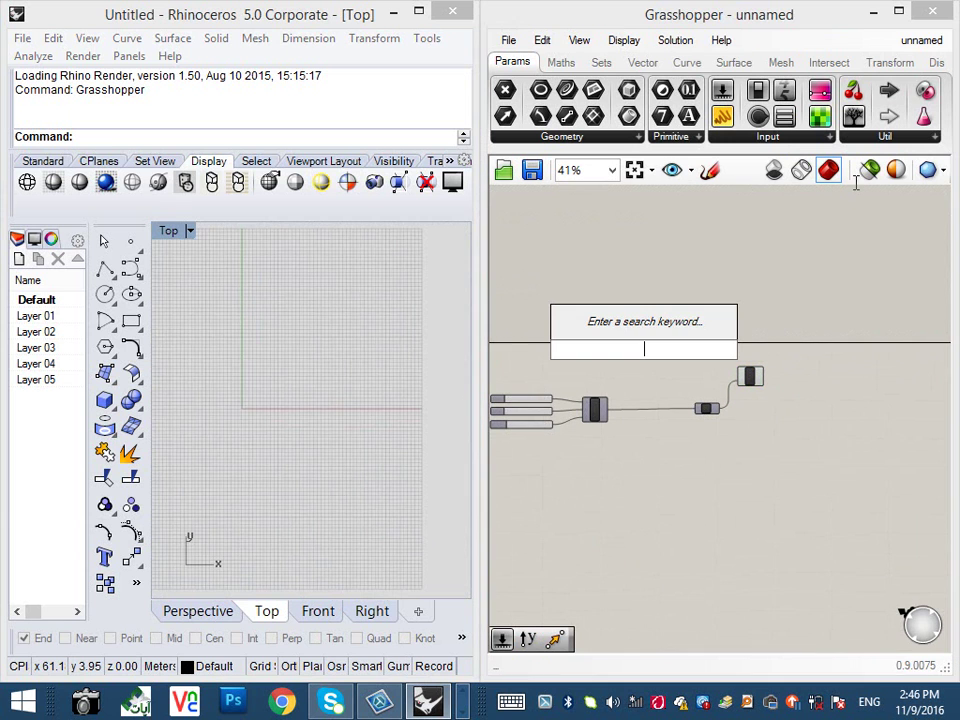
pyautogui.click(561, 62)
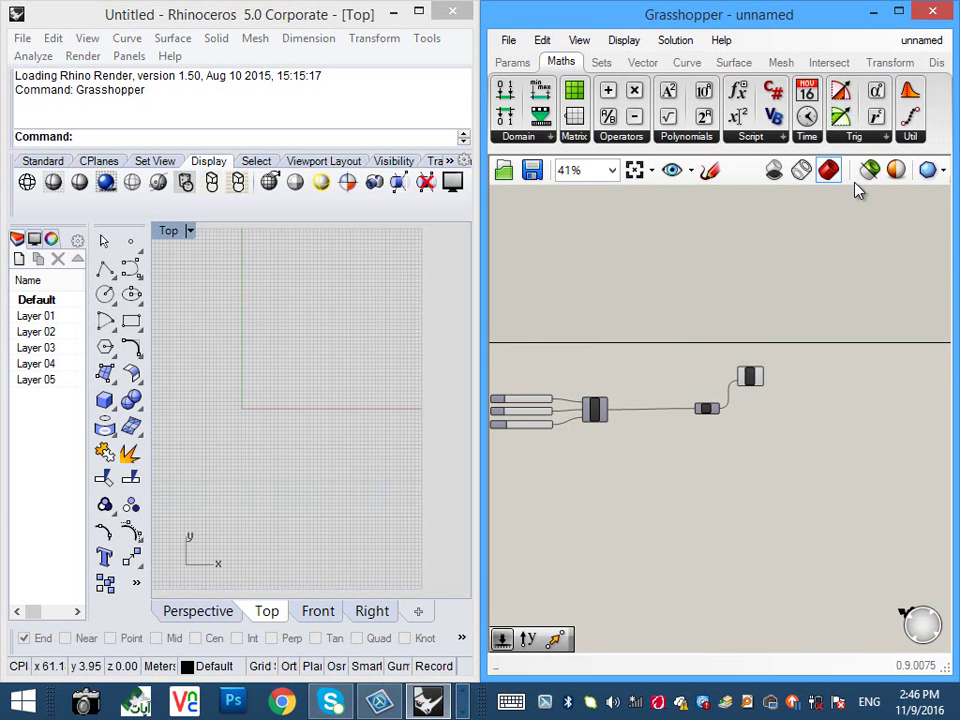
pyautogui.click(643, 62)
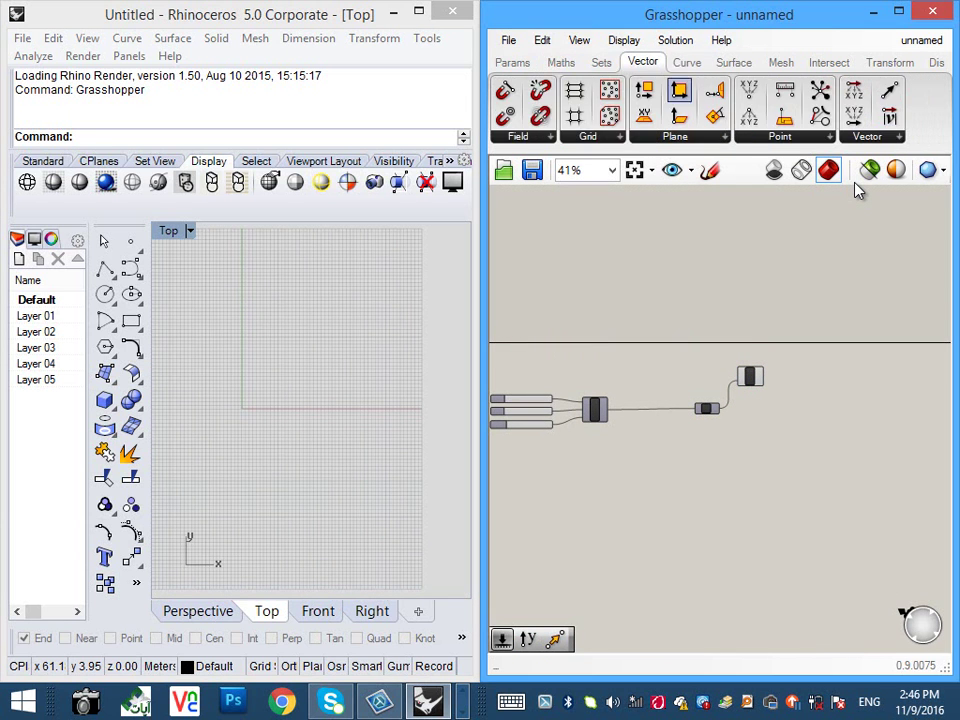
pyautogui.moveTo(749, 90); pyautogui.dragTo(804, 407)
pyautogui.scroll(3, 668, 334)
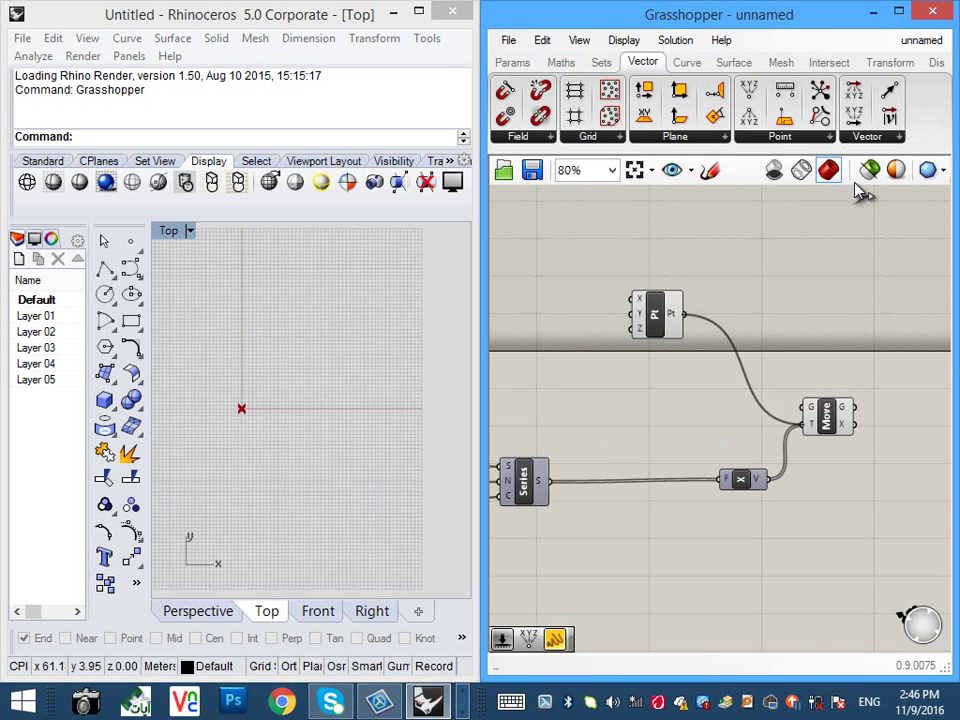
pyautogui.moveTo(280, 425); pyautogui.dragTo(281, 370, button='right')
pyautogui.scroll(9, 281, 368)
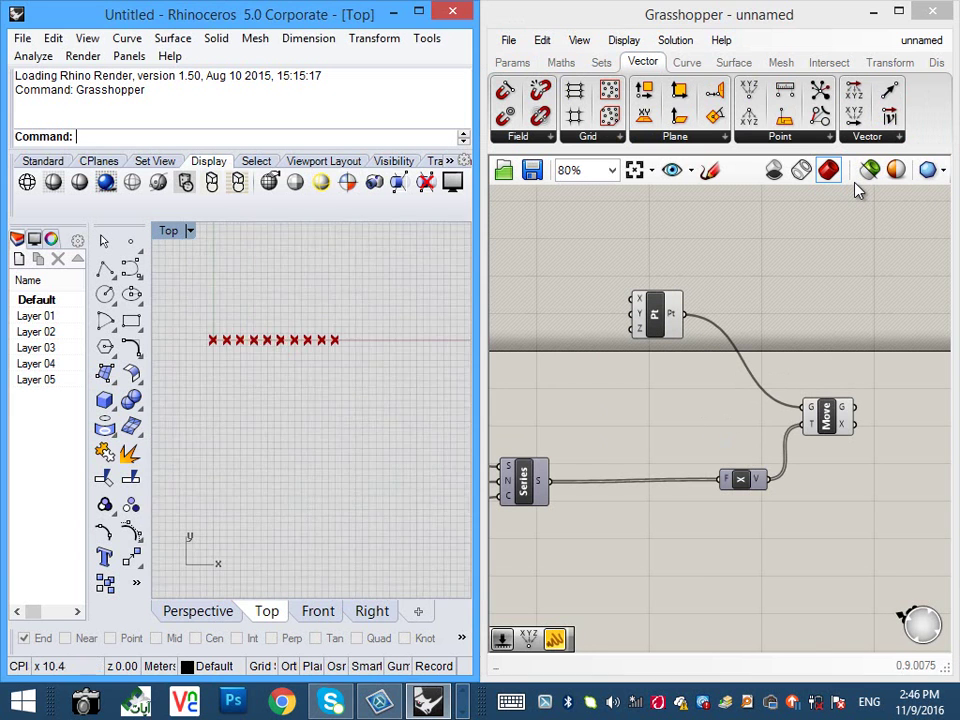
# - Set the Series Step slider to 3
pyautogui.moveTo(600, 410); pyautogui.dragTo(767, 410, button='right')
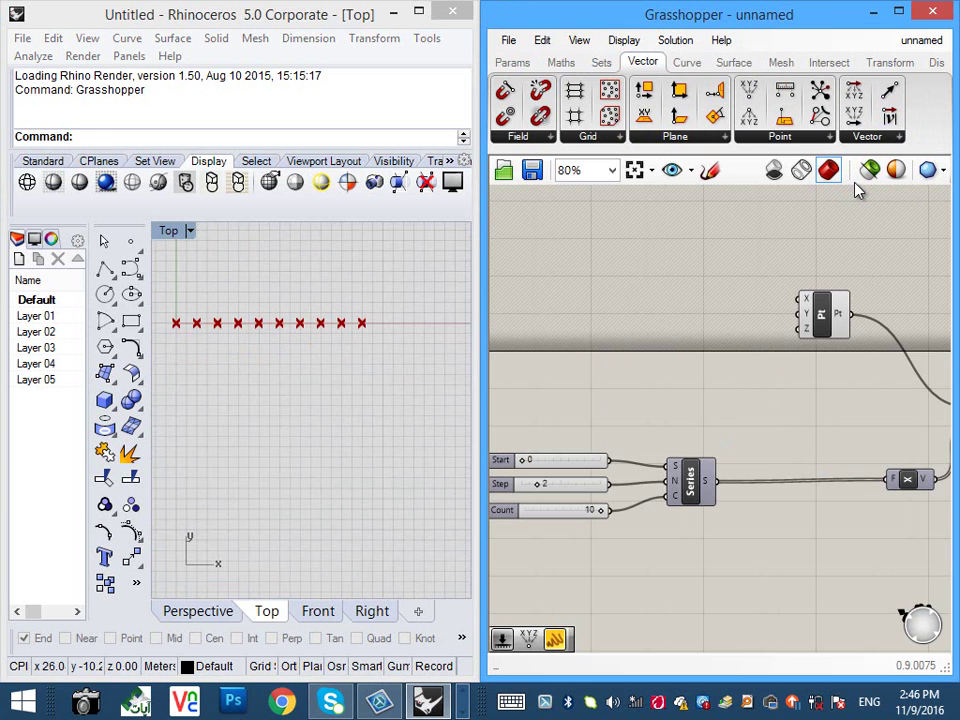
pyautogui.moveTo(537, 484)
pyautogui.mouseDown()
pyautogui.moveTo(553, 484)
pyautogui.moveTo(545, 484)
pyautogui.mouseUp()
pyautogui.scroll(2, 300, 350)
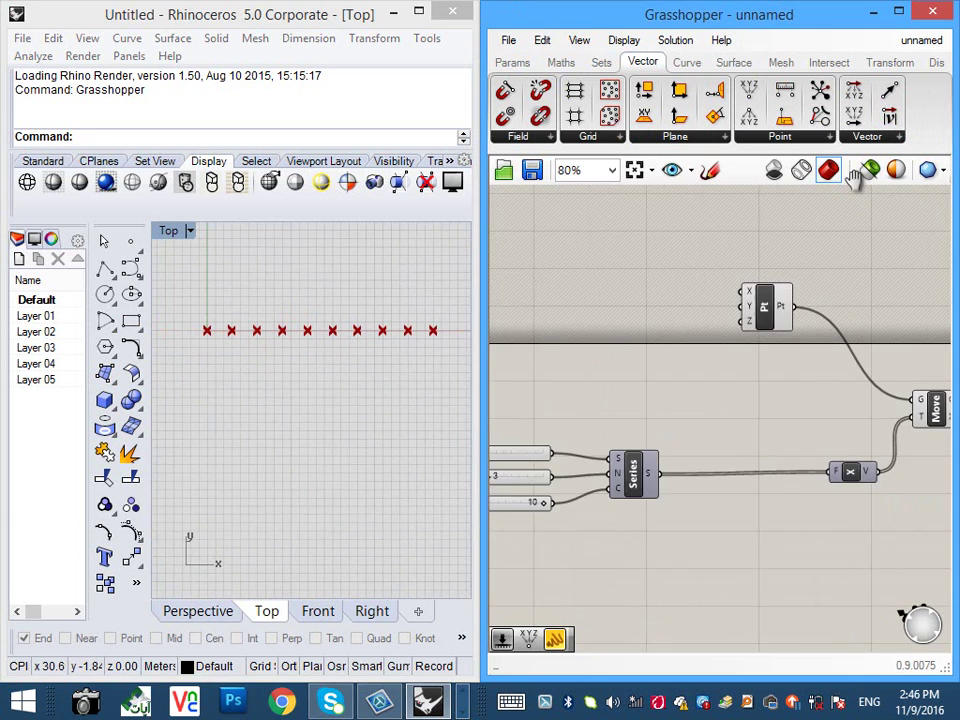
# - Add an Evaluate component and connect the Move component's geometry output to its x input
pyautogui.scroll(-3, 530, 350)
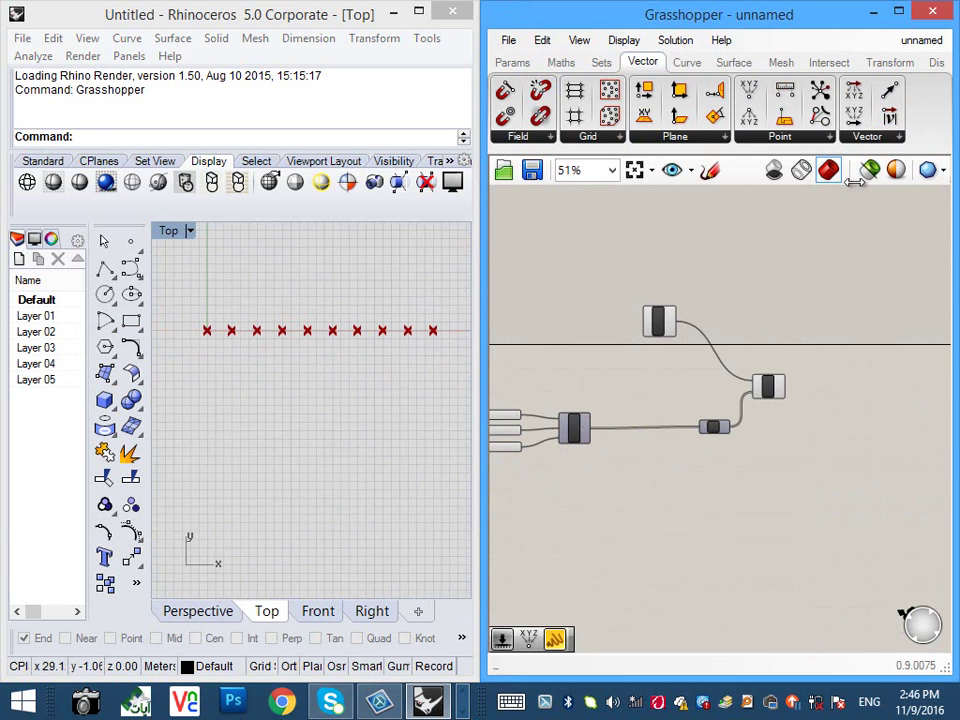
pyautogui.moveTo(779, 410); pyautogui.dragTo(684, 408, button='right')
pyautogui.scroll(5, 684, 408)
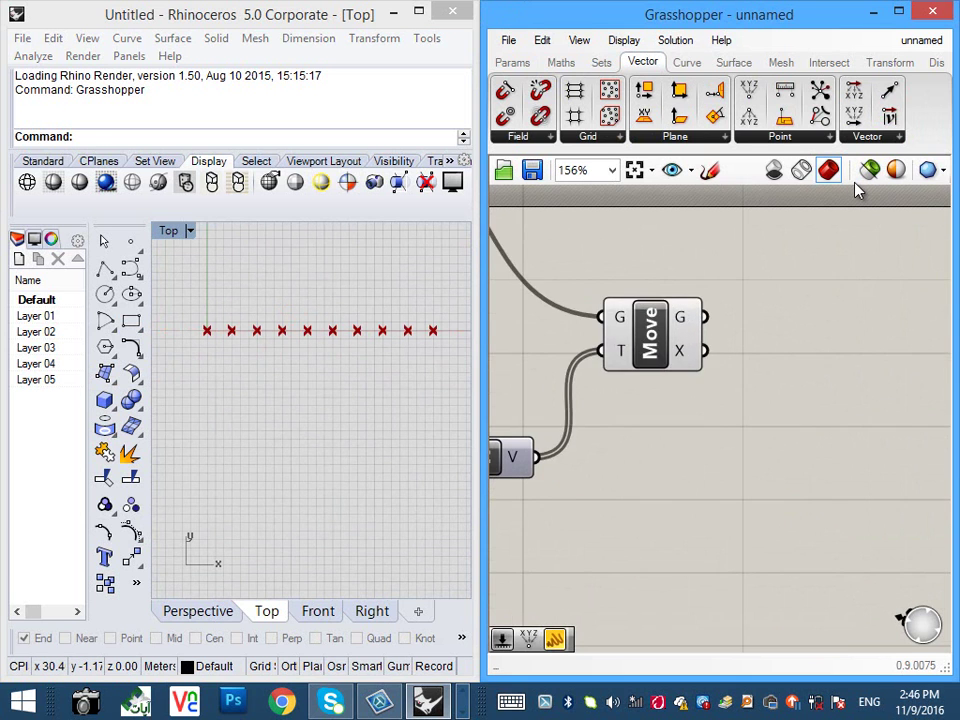
pyautogui.moveTo(653, 342); pyautogui.dragTo(677, 355)
pyautogui.scroll(-2, 689, 403)
pyautogui.moveTo(689, 403); pyautogui.dragTo(696, 419, button='right')
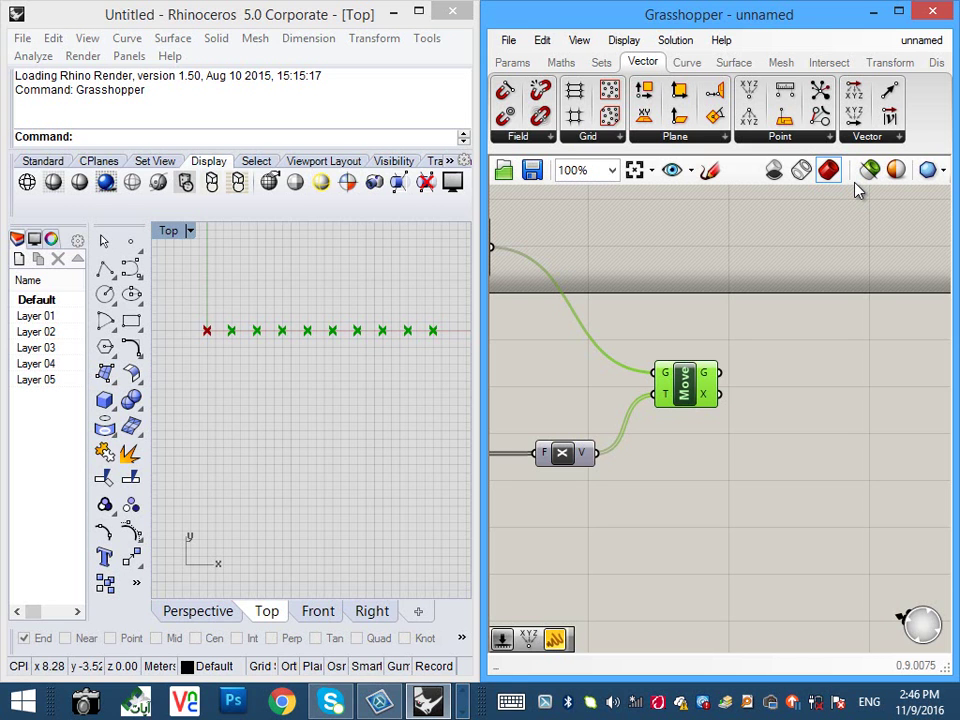
pyautogui.moveTo(780, 420); pyautogui.dragTo(698, 418, button='right')
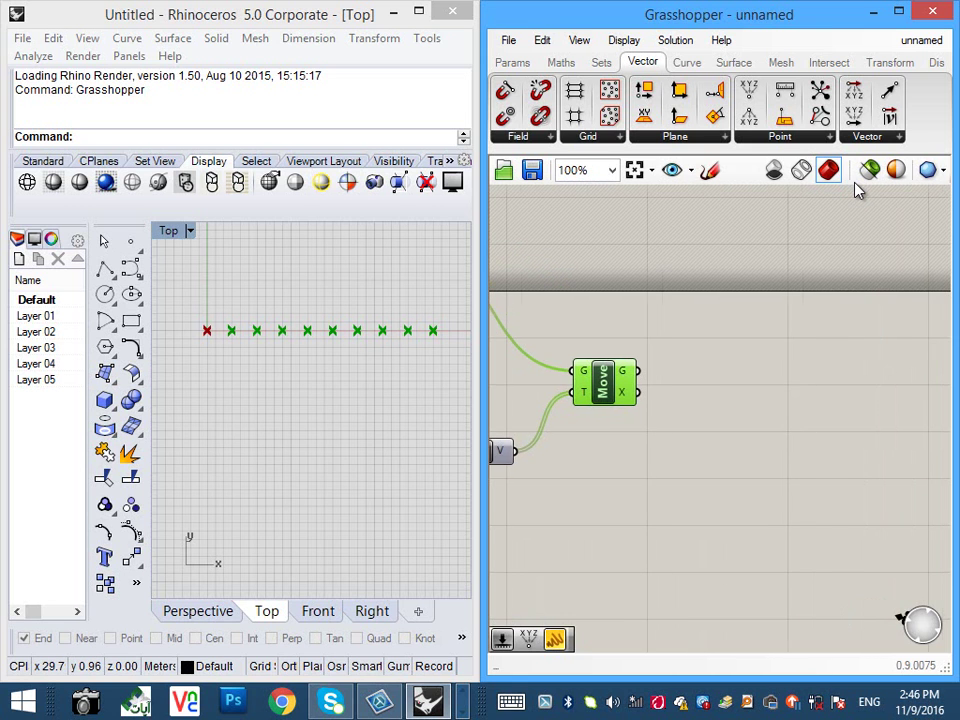
pyautogui.doubleClick(773, 335)
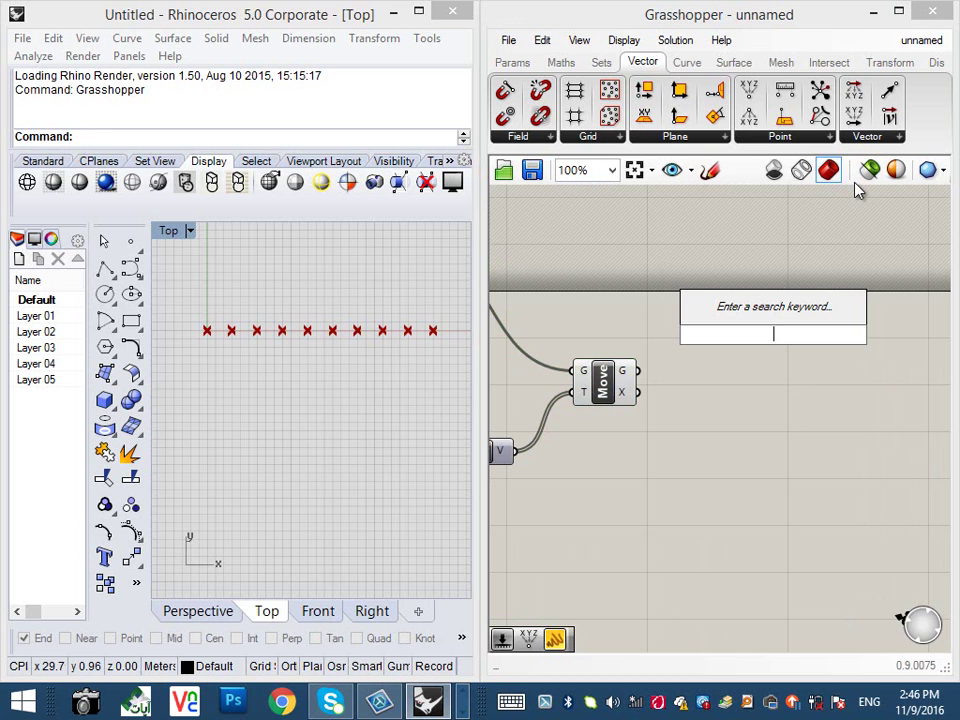
pyautogui.write('ev')
pyautogui.press('Return')
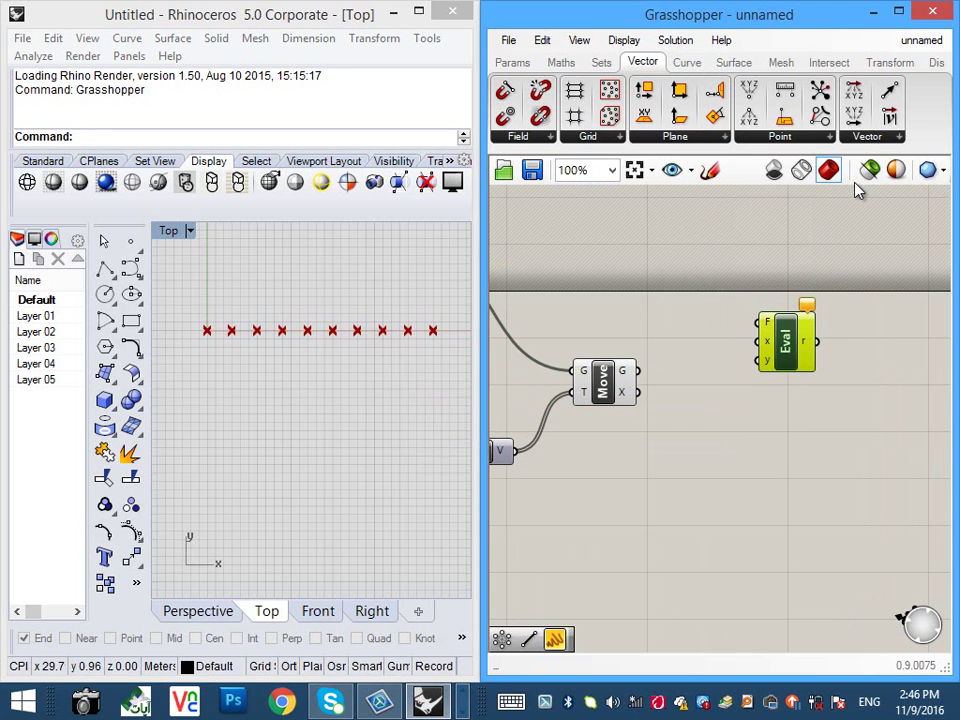
pyautogui.moveTo(639, 371); pyautogui.dragTo(757, 341)
# - Set the Evaluate component's expression to x² in the Expression Designer and accept it
pyautogui.doubleClick(786, 341)
pyautogui.moveTo(758, 182); pyautogui.dragTo(797, 337)
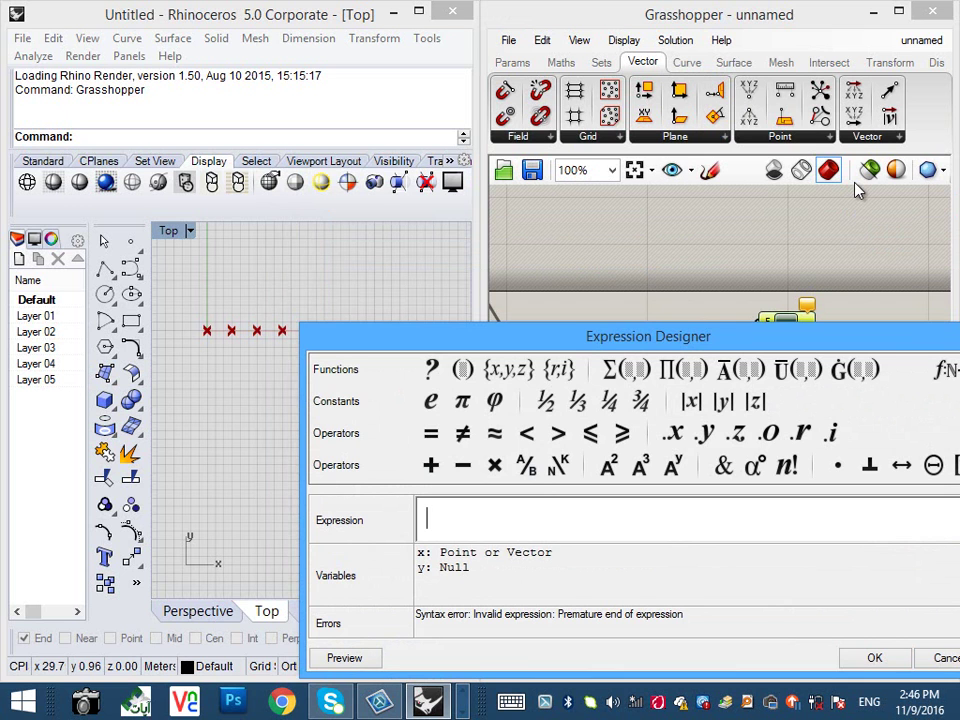
pyautogui.write('x')
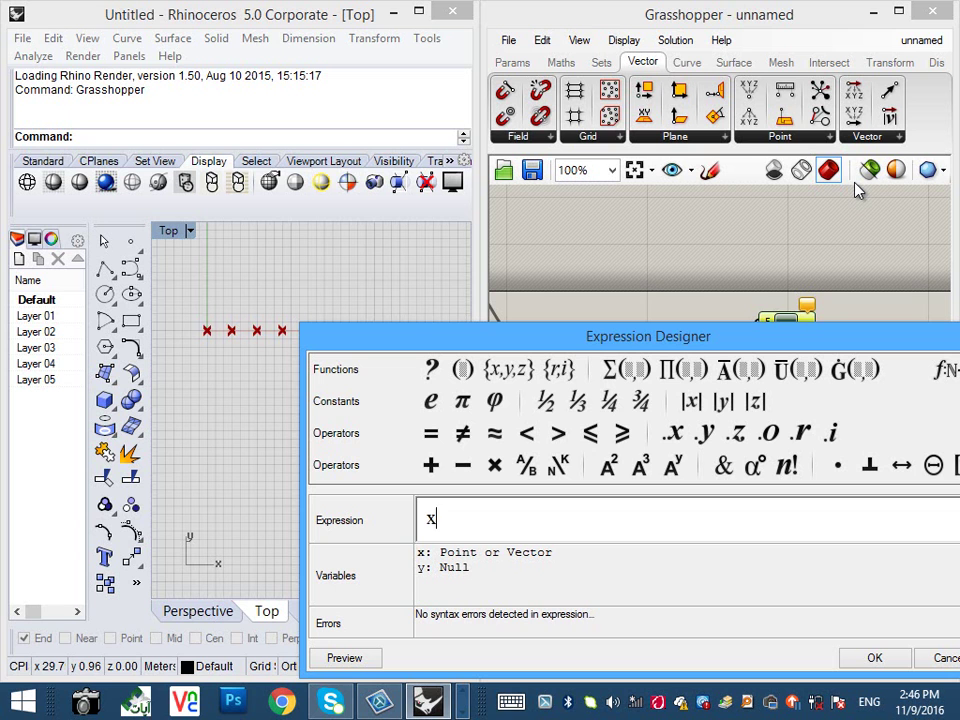
pyautogui.click(608, 465)
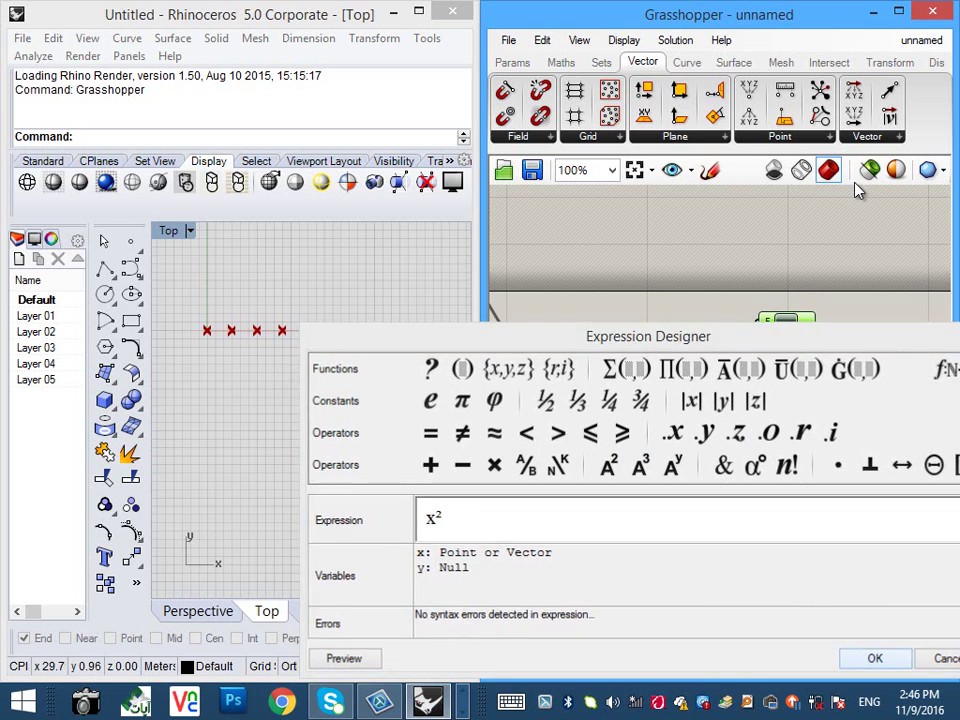
pyautogui.click(875, 658)
# - Add a second Move component after the Evaluate component
pyautogui.moveTo(820, 560); pyautogui.dragTo(746, 509, button='right')
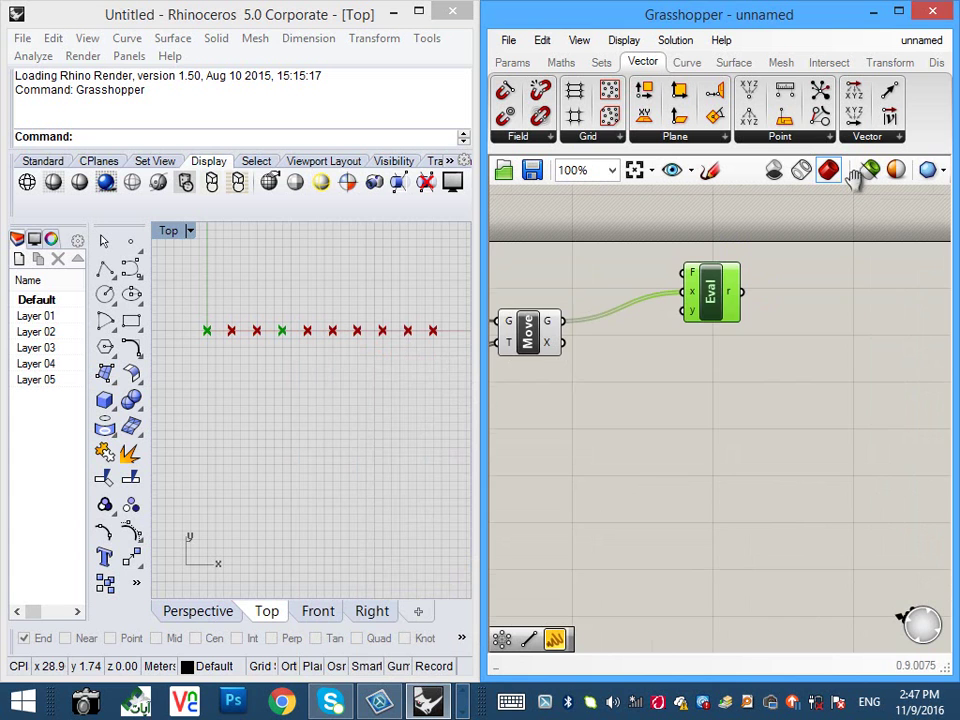
pyautogui.moveTo(887, 305); pyautogui.dragTo(823, 310, button='right')
pyautogui.doubleClick(823, 310)
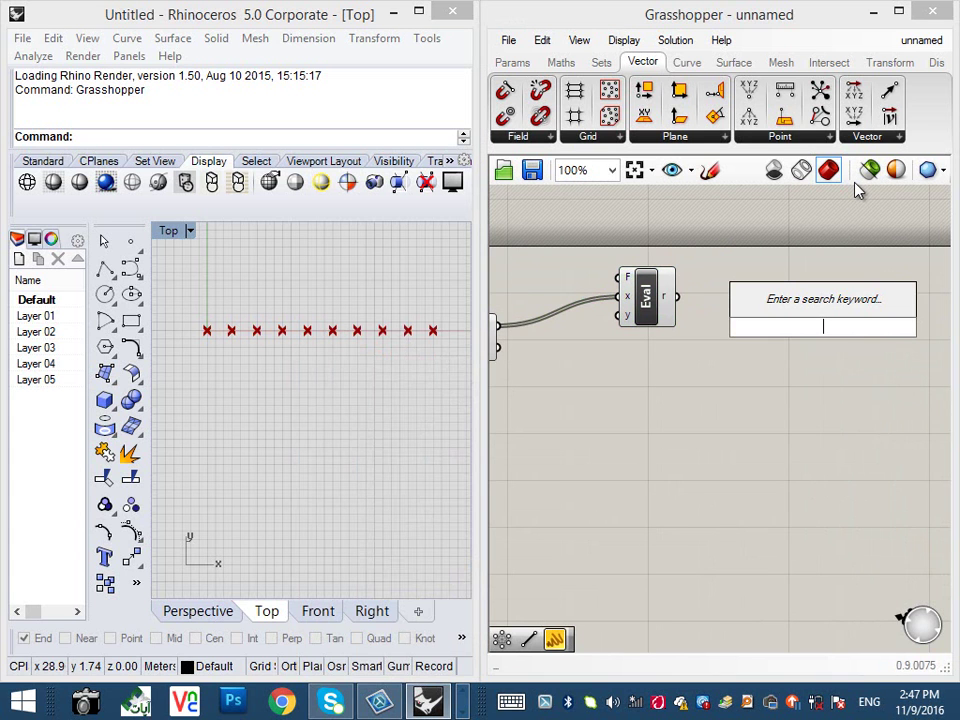
pyautogui.write('move')
pyautogui.press('Return')
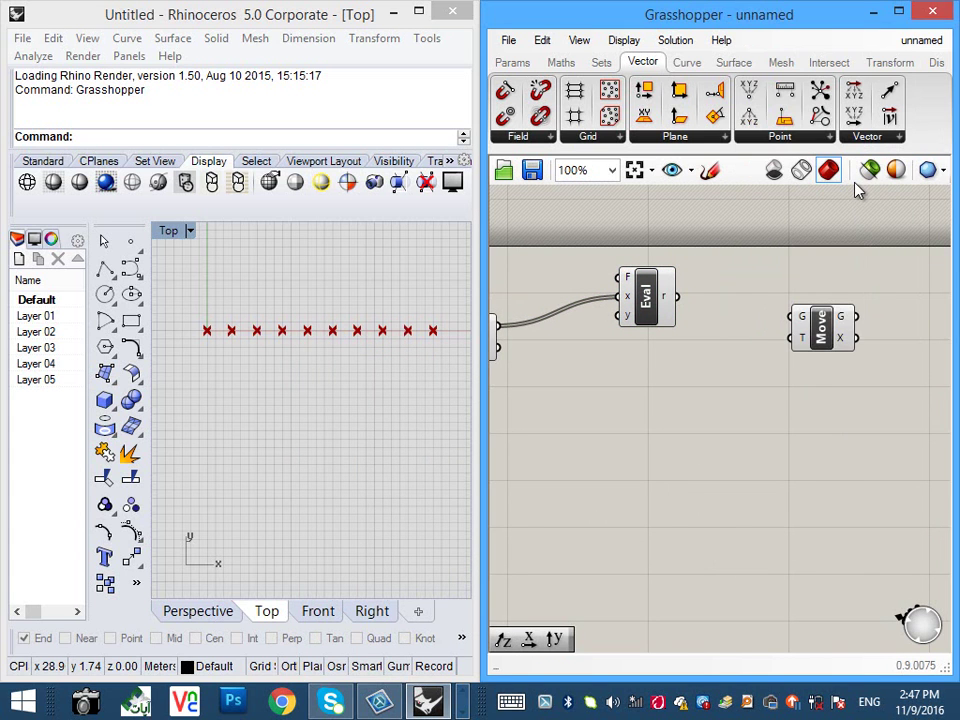
pyautogui.moveTo(822, 328); pyautogui.dragTo(855, 319)
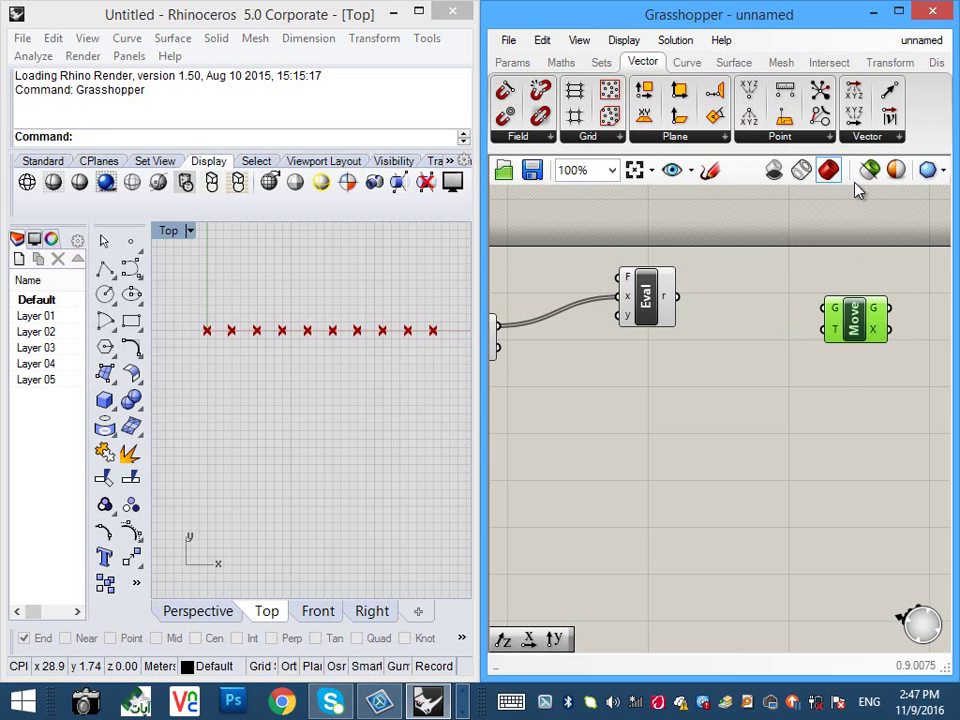
# - Add a Unit Y component and connect its vector output to the new Move component's T input
pyautogui.doubleClick(758, 393)
pyautogui.write('y')
pyautogui.press('Return')
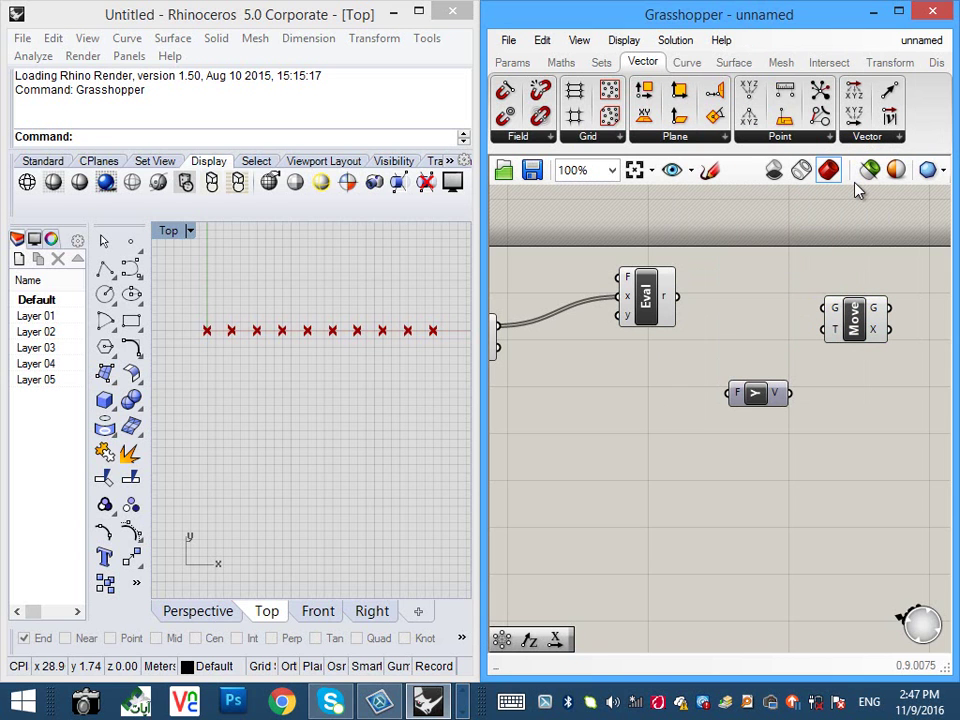
pyautogui.moveTo(789, 393); pyautogui.dragTo(823, 329)
pyautogui.moveTo(756, 393); pyautogui.dragTo(743, 396)
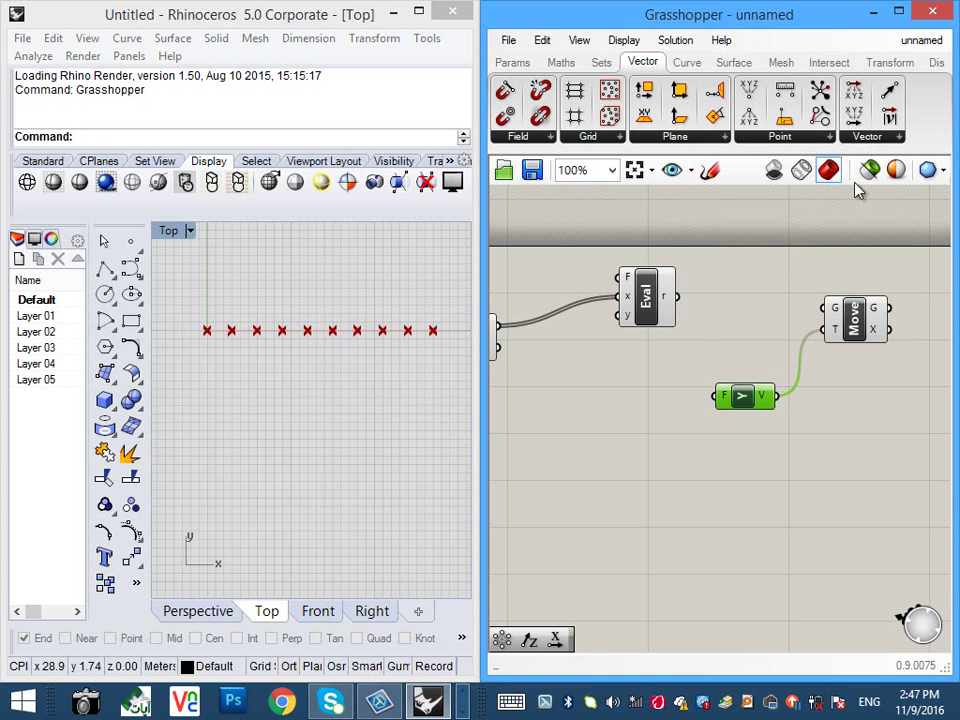
pyautogui.moveTo(855, 319); pyautogui.dragTo(869, 315)
pyautogui.moveTo(674, 363); pyautogui.dragTo(668, 363, button='right')
pyautogui.scroll(-2, 668, 363)
pyautogui.scroll(1, 668, 363)
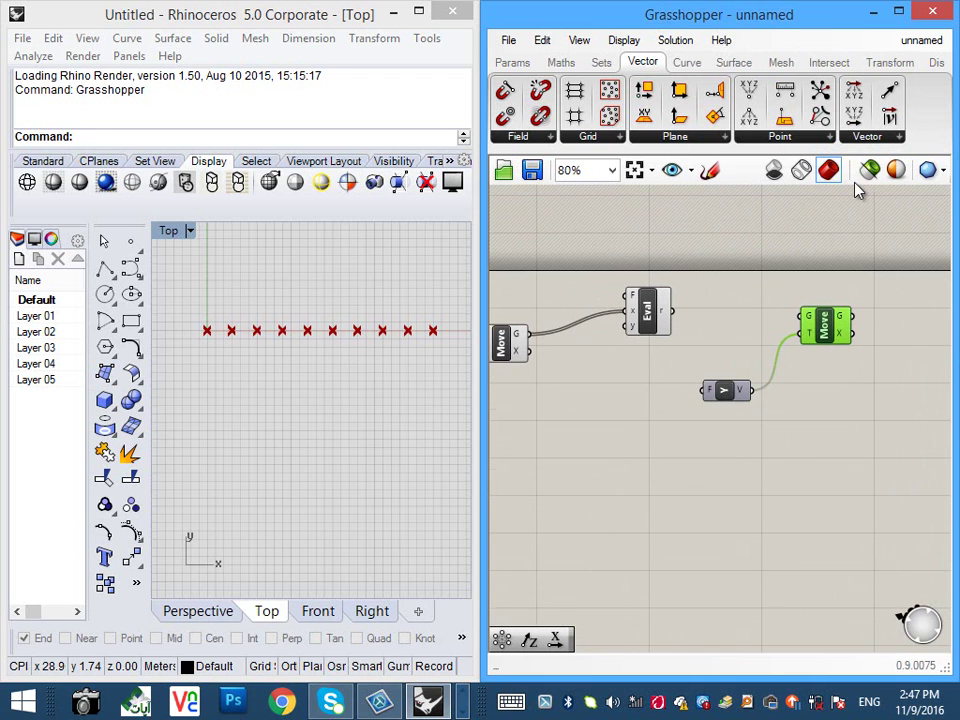
# - Connect the Evaluate component's result to the Unit Y factor input and to the new Move component's geometry input
pyautogui.moveTo(671, 312); pyautogui.dragTo(707, 390)
pyautogui.moveTo(726, 450); pyautogui.dragTo(735, 461, button='right')
pyautogui.moveTo(735, 401); pyautogui.dragTo(748, 395)
pyautogui.moveTo(681, 322); pyautogui.dragTo(808, 327)
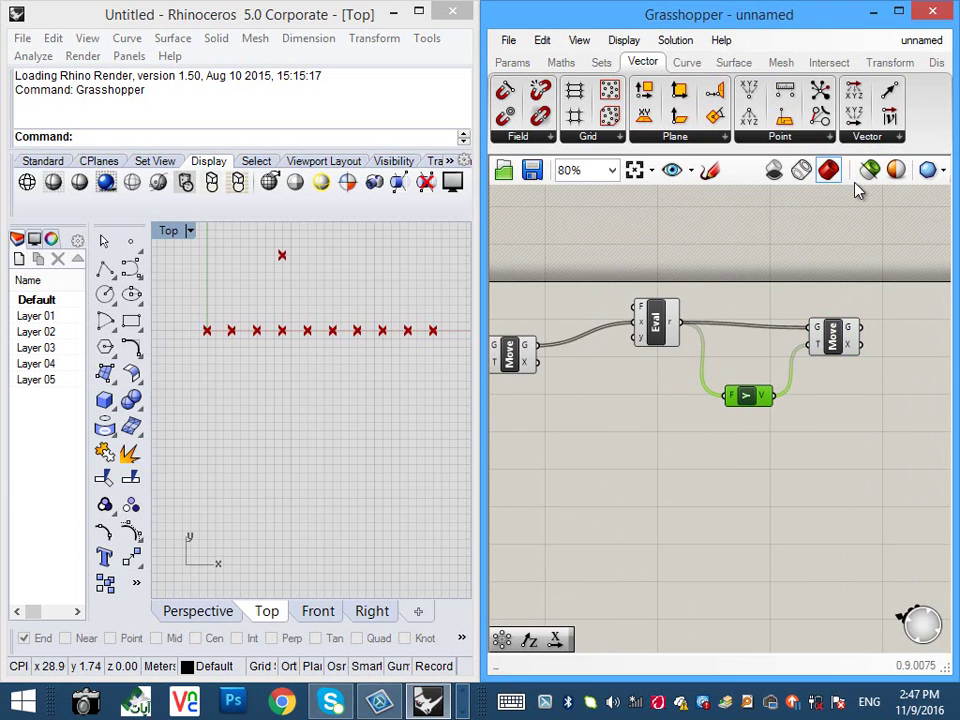
# - Disconnect the Evaluate result from the Unit Y component's factor input
pyautogui.rightClick(747, 397)
pyautogui.rightClick(731, 396)
pyautogui.moveTo(790, 379)
pyautogui.click(652, 384)
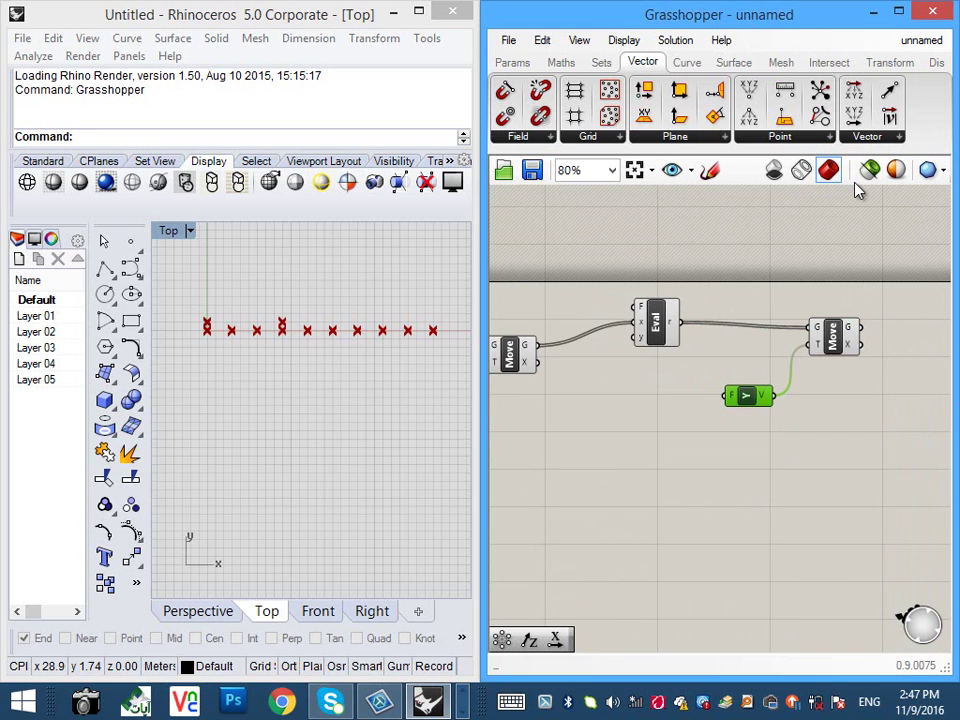
# - Move the Unit Y component aside and connect the Evaluate result directly to the second Move component's T input
pyautogui.moveTo(379, 333); pyautogui.dragTo(383, 381, button='right')
pyautogui.scroll(-13, 363, 462)
pyautogui.scroll(9, 366, 450)
pyautogui.scroll(2, 367, 443)
pyautogui.moveTo(650, 430); pyautogui.dragTo(622, 435, button='right')
pyautogui.moveTo(720, 400); pyautogui.dragTo(671, 402)
pyautogui.moveTo(650, 440)
pyautogui.mouseDown(button='right')
pyautogui.moveTo(714, 440)
pyautogui.moveTo(692, 440)
pyautogui.mouseUp(button='right')
pyautogui.moveTo(847, 341); pyautogui.dragTo(859, 337)
pyautogui.moveTo(694, 327); pyautogui.dragTo(834, 345)
pyautogui.moveTo(800, 400); pyautogui.dragTo(861, 396, button='right')
pyautogui.scroll(-2, 748, 360)
pyautogui.scroll(2, 540, 306)
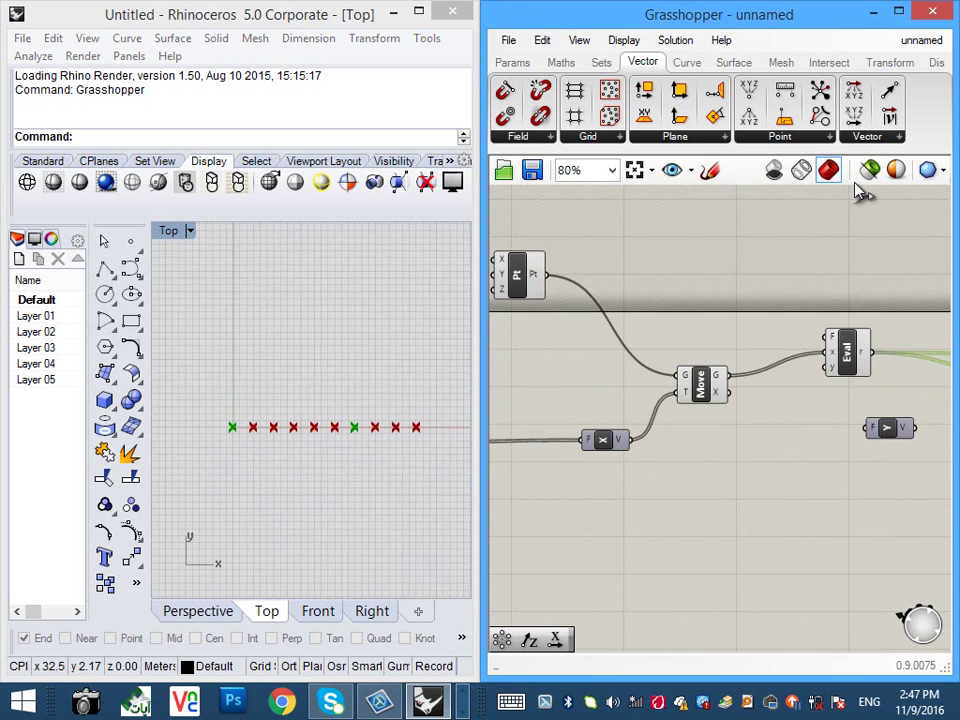
# - Connect the first Move's geometry output to the second Move's geometry input and route the Evaluate result through Unit Y to its T input
pyautogui.scroll(-1, 540, 293)
pyautogui.moveTo(720, 440); pyautogui.dragTo(677, 441, button='right')
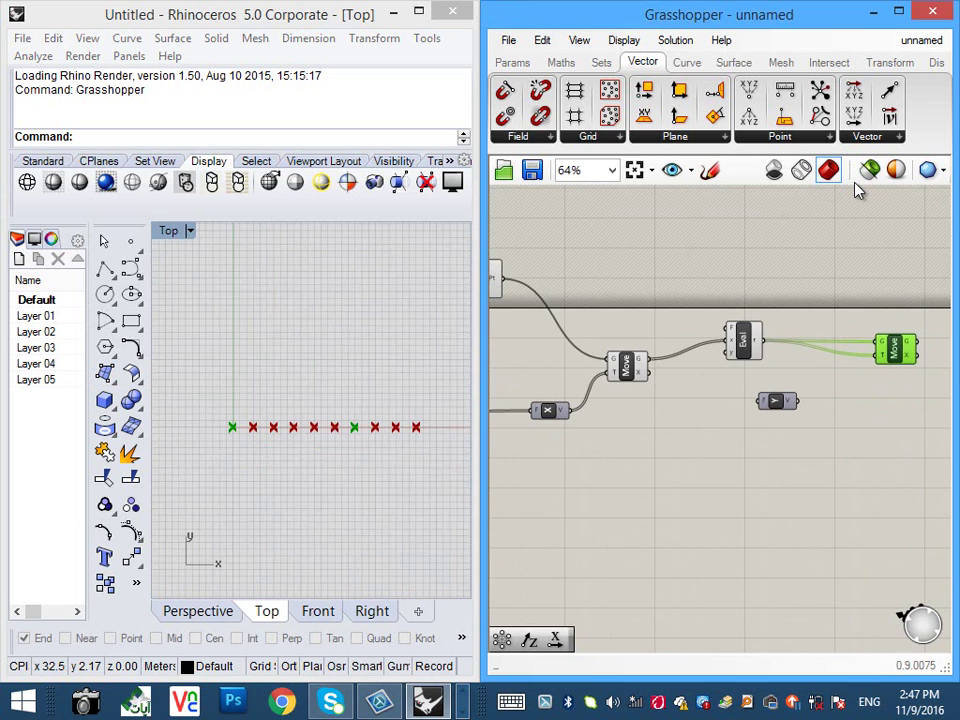
pyautogui.moveTo(650, 359); pyautogui.dragTo(879, 342)
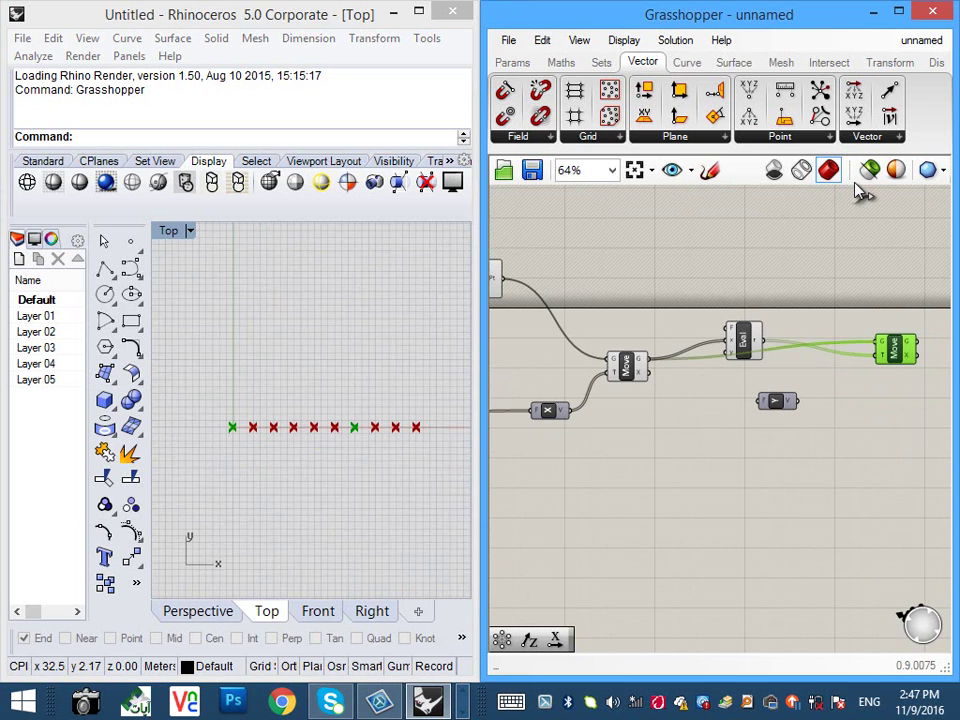
pyautogui.moveTo(743, 340); pyautogui.dragTo(717, 406)
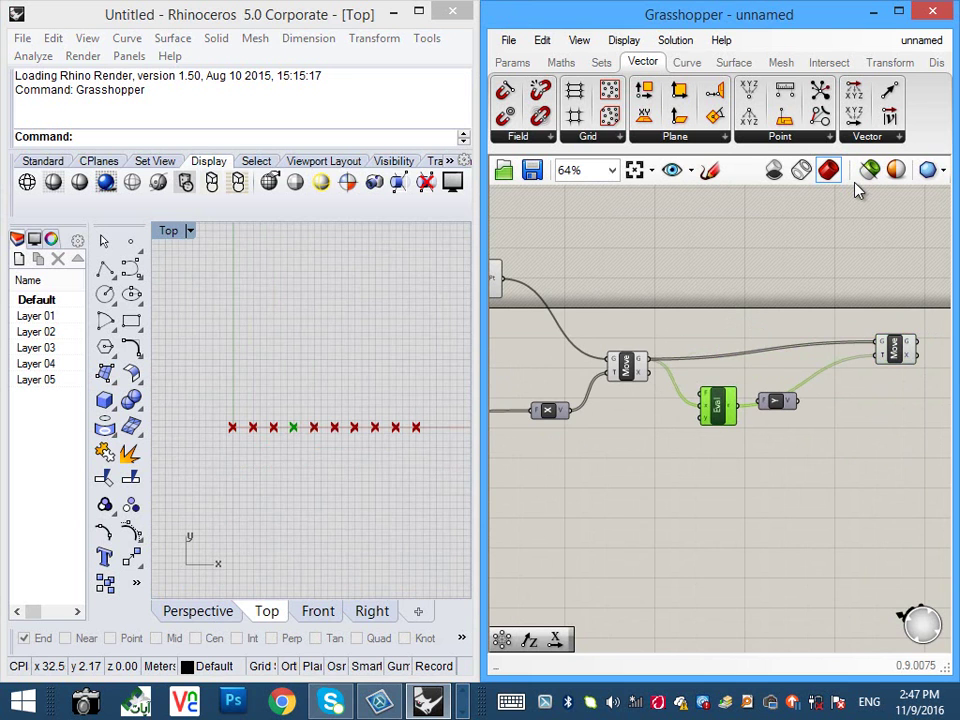
pyautogui.moveTo(777, 401); pyautogui.dragTo(811, 448)
pyautogui.moveTo(737, 405); pyautogui.dragTo(879, 355)
# - Examine the plotted points in the Top viewport against the Move, Evaluate and Unit Y wiring
pyautogui.moveTo(403, 310); pyautogui.dragTo(373, 404, button='right')
pyautogui.scroll(-8, 373, 404)
pyautogui.scroll(-4, 366, 429)
pyautogui.moveTo(356, 355); pyautogui.dragTo(356, 368, button='right')
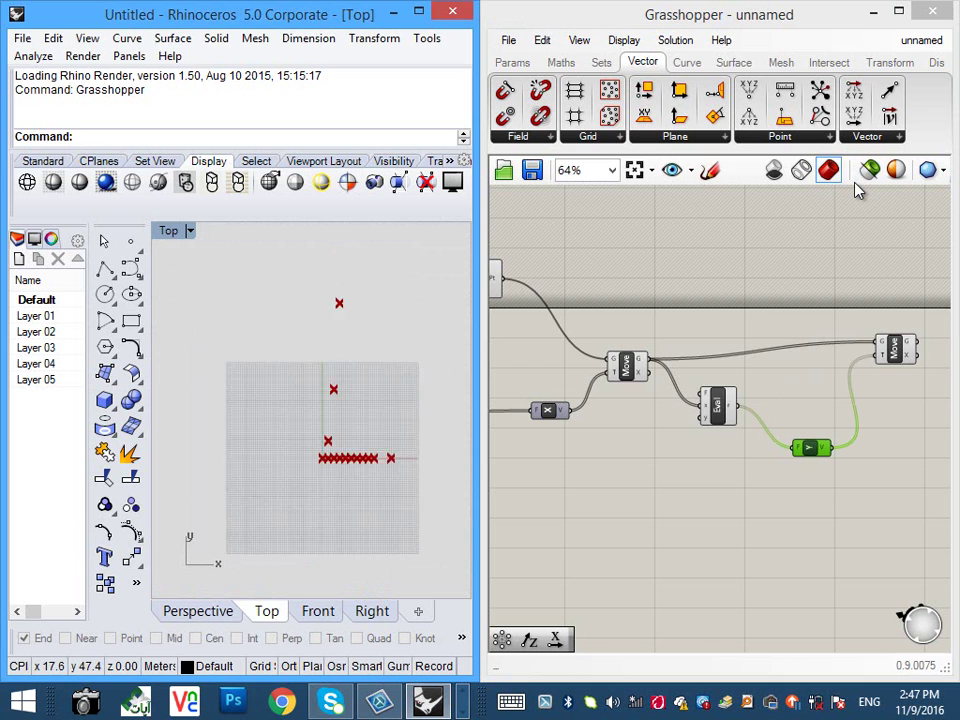
pyautogui.scroll(2, 355, 370)
pyautogui.moveTo(361, 307); pyautogui.dragTo(361, 327, button='right')
pyautogui.moveTo(742, 423); pyautogui.dragTo(813, 436, button='right')
pyautogui.scroll(2, 725, 389)
pyautogui.scroll(-2, 725, 389)
pyautogui.moveTo(317, 401); pyautogui.dragTo(289, 482, button='right')
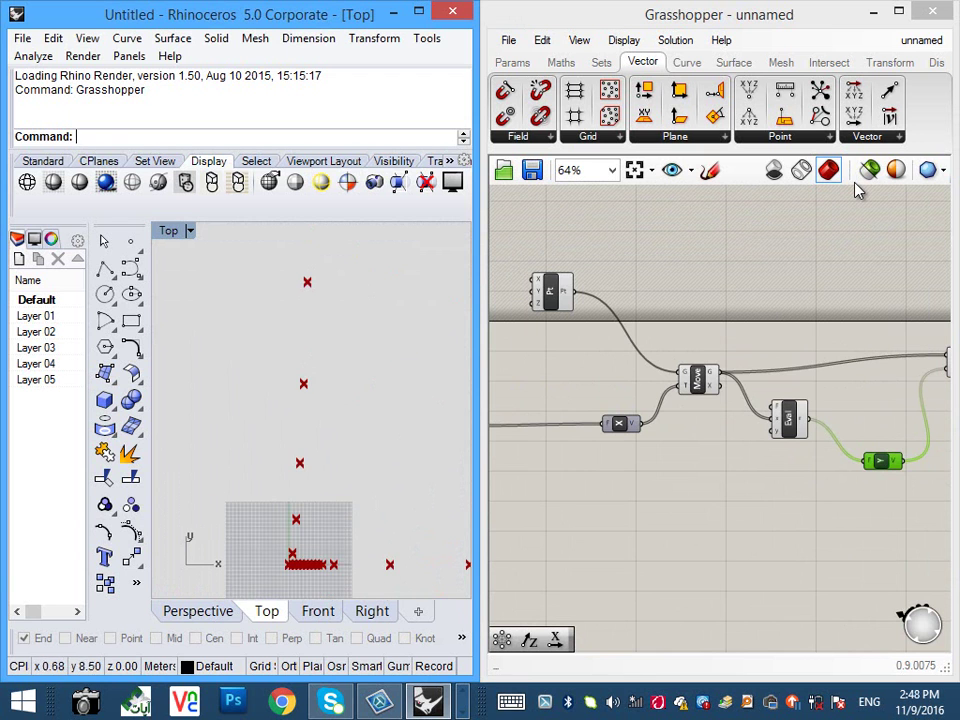
# - Add a Construct Domain component below the Series component
pyautogui.moveTo(856, 190); pyautogui.dragTo(796, 148, button='right')
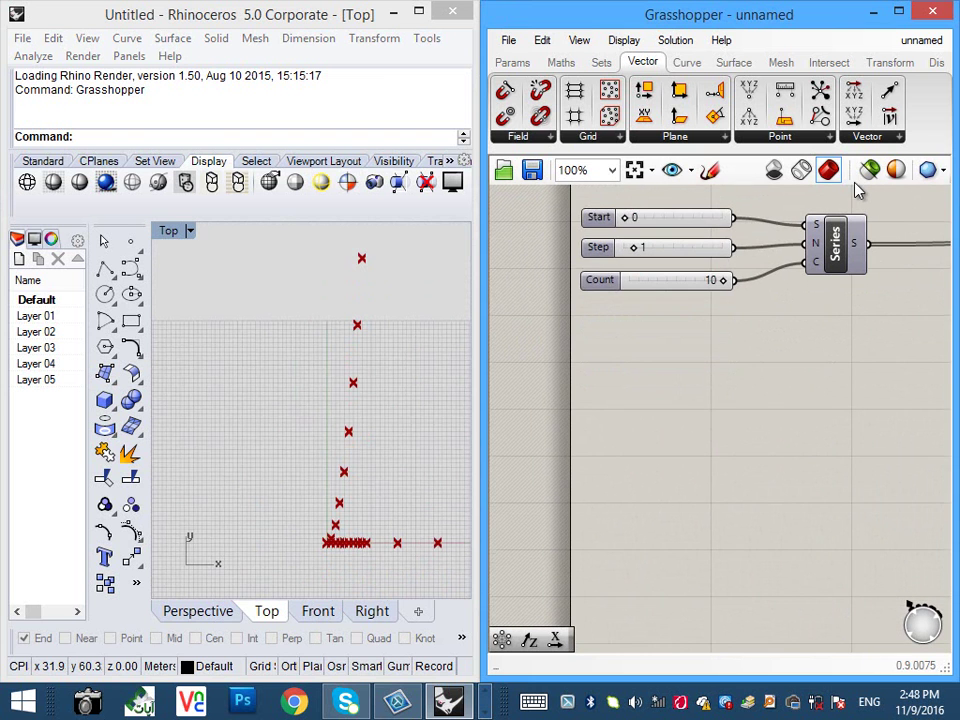
pyautogui.write('const')
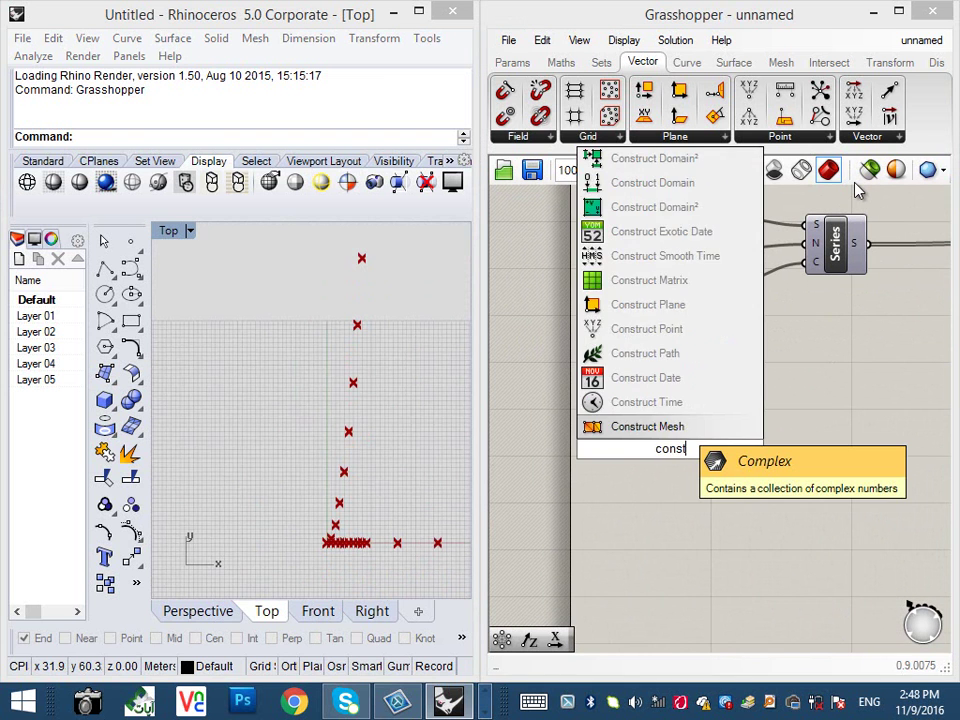
pyautogui.write('ruct do')
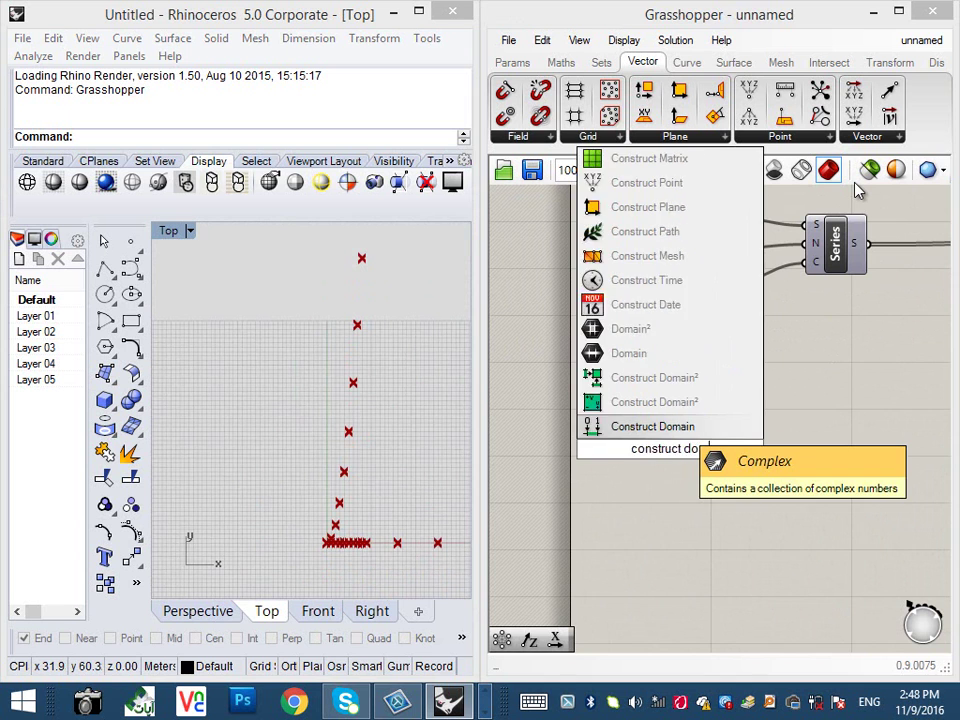
pyautogui.press('Return')
pyautogui.moveTo(670, 449); pyautogui.dragTo(765, 383)
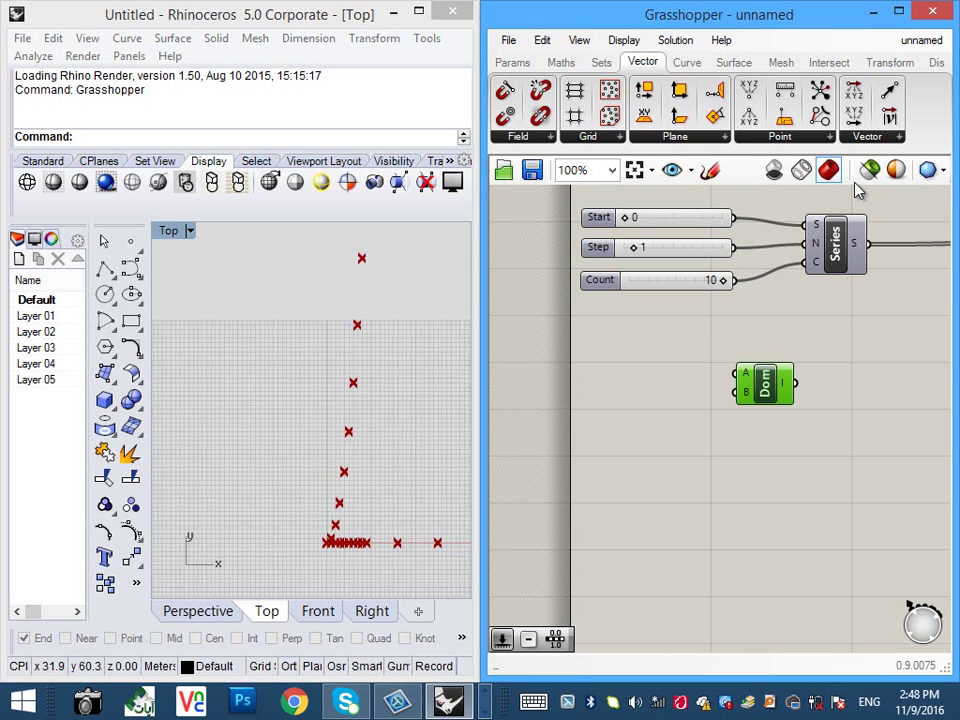
# - Add a number slider beside the Construct Domain component with its minimum and value set to -10
pyautogui.doubleClick(660, 379)
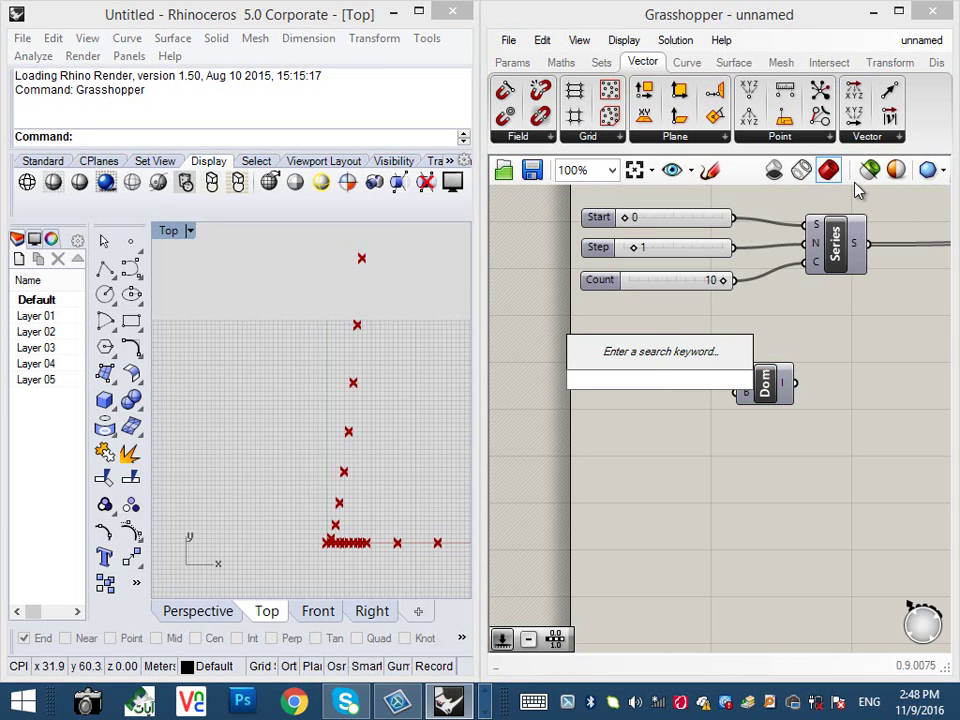
pyautogui.write('0')
pyautogui.press('Return')
pyautogui.doubleClick(660, 379)
pyautogui.write('1')
pyautogui.press('Escape')
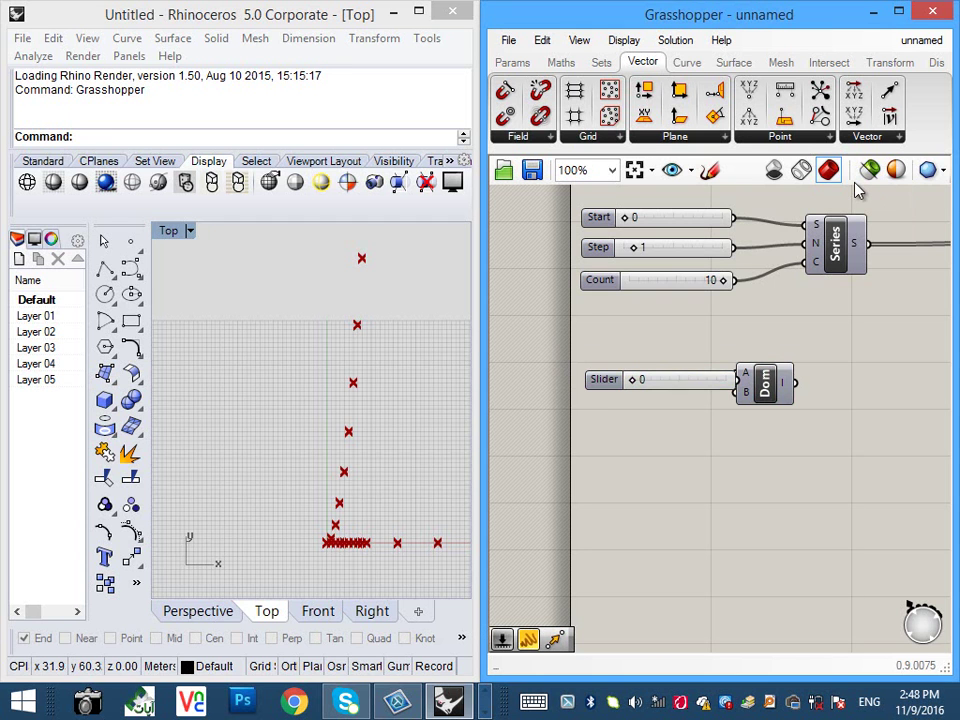
pyautogui.rightClick(652, 380)
pyautogui.click(702, 470)
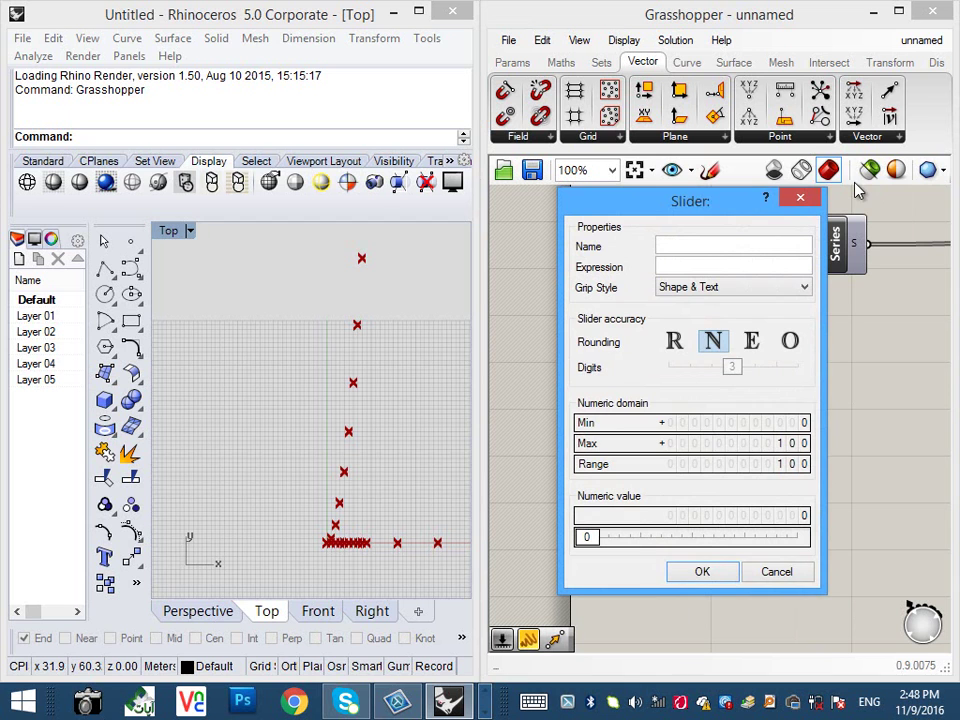
pyautogui.write('-10')
pyautogui.press('Return')
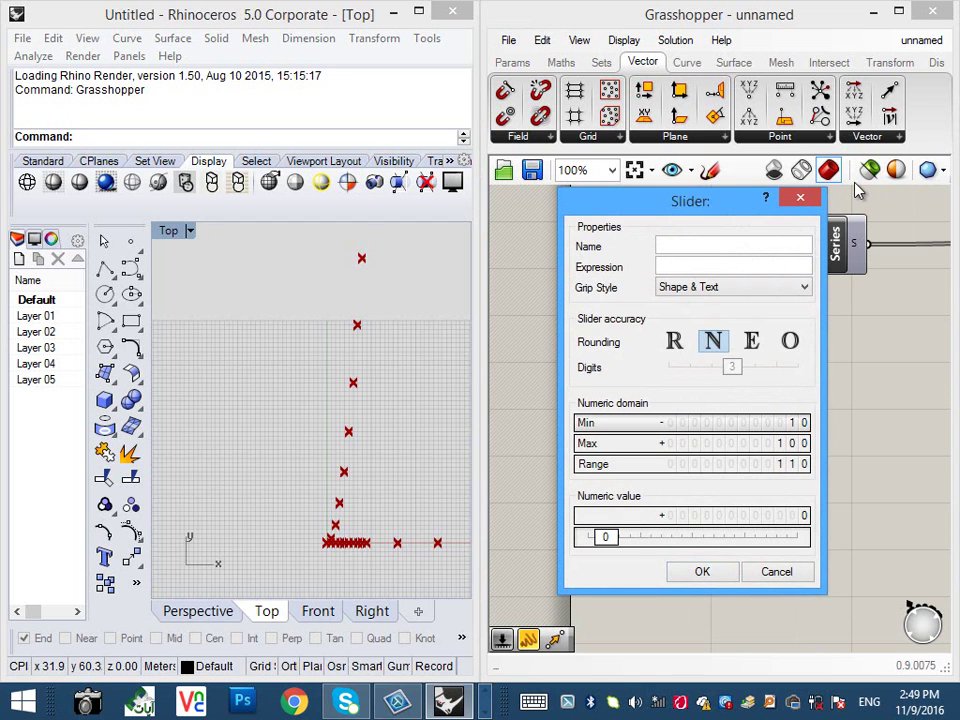
pyautogui.press('Return')
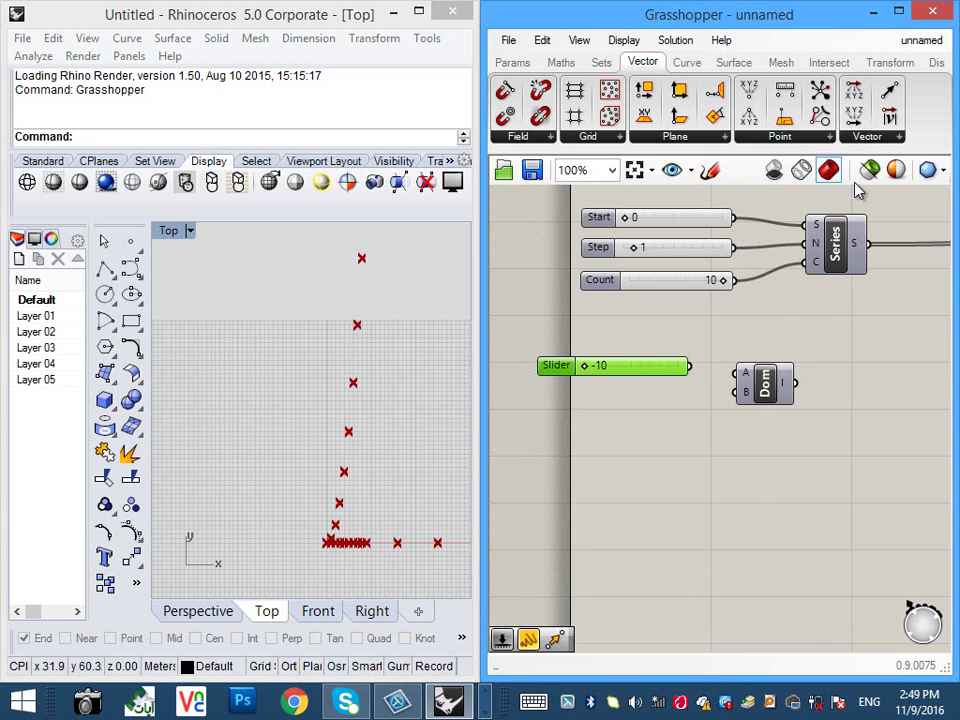
# - Duplicate the slider with a value of 10 and connect the -10 and 10 sliders to the Construct Domain's A and B inputs
pyautogui.hotkey('ctrl', 'c')
pyautogui.hotkey('ctrl', 'v')
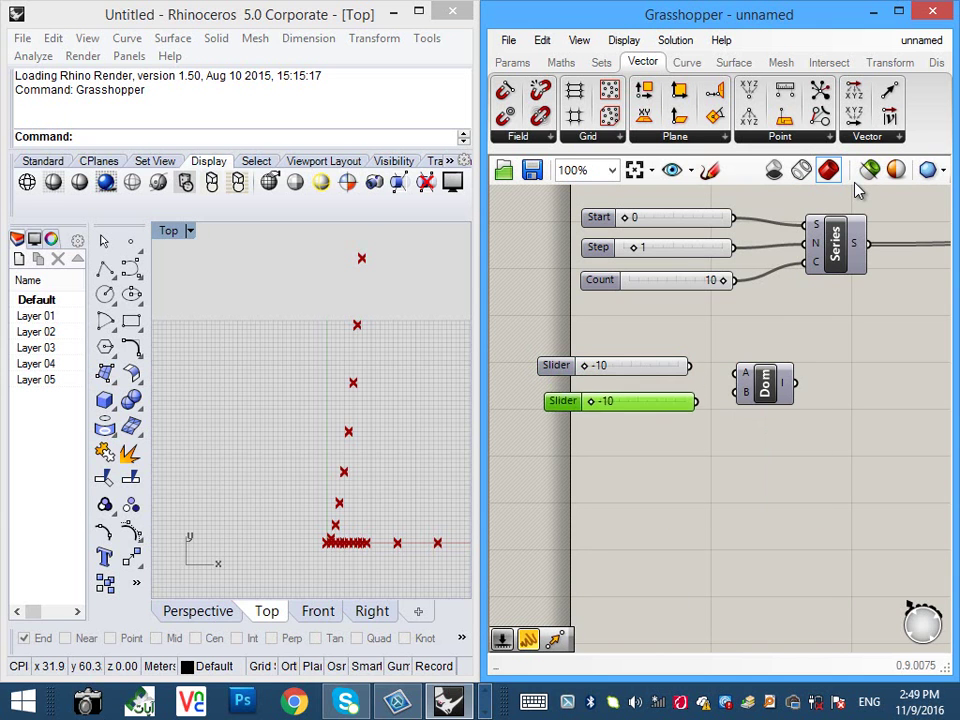
pyautogui.doubleClick(640, 405)
pyautogui.write('10')
pyautogui.press('Return')
pyautogui.moveTo(561, 405); pyautogui.dragTo(558, 399)
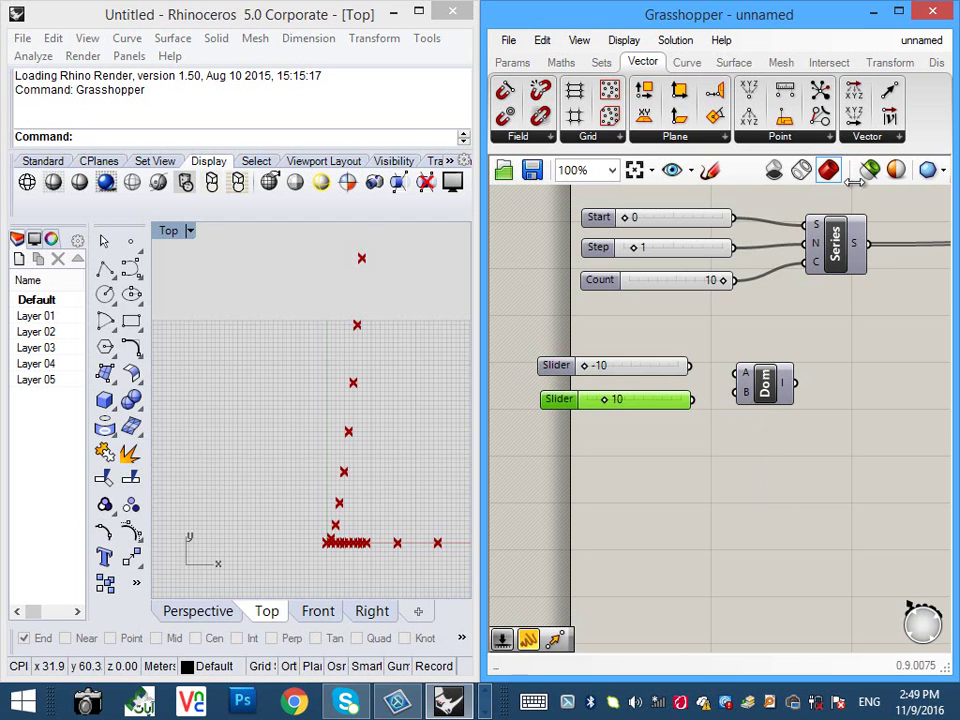
pyautogui.moveTo(690, 366); pyautogui.dragTo(736, 392)
# - Delete the earlier Series-based definition, keeping only the Construct Domain component and its two sliders
pyautogui.scroll(-7, 780, 413)
pyautogui.scroll(3, 621, 334)
pyautogui.moveTo(920, 440); pyautogui.dragTo(507, 319, button='right')
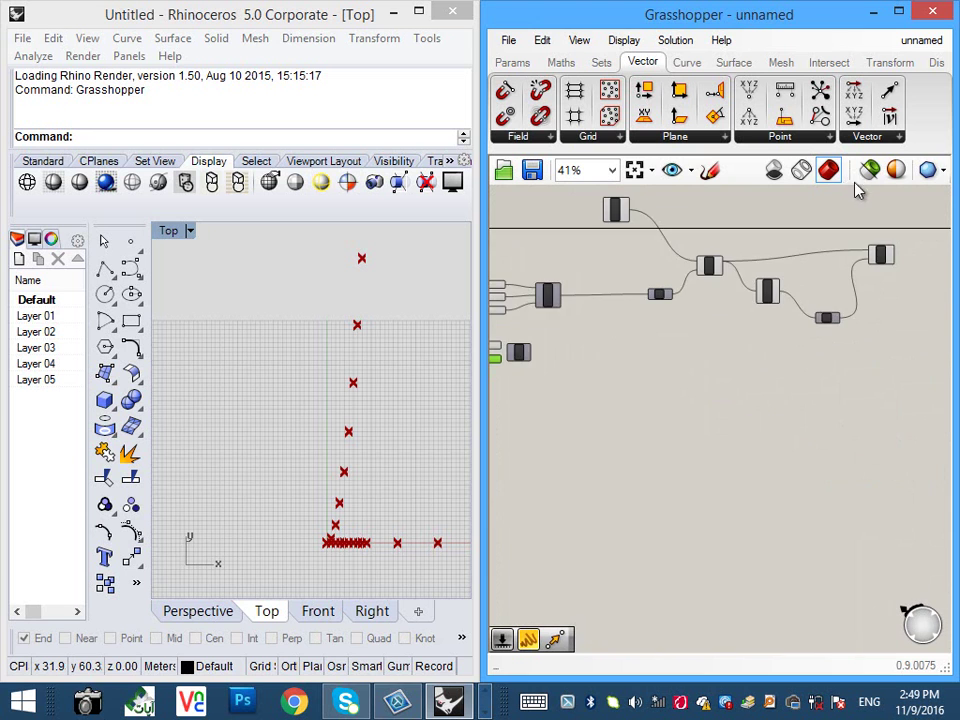
pyautogui.moveTo(629, 338); pyautogui.dragTo(711, 381, button='right')
pyautogui.scroll(-3, 711, 381)
pyautogui.moveTo(901, 280); pyautogui.dragTo(587, 372)
pyautogui.press('Delete')
pyautogui.scroll(7, 645, 386)
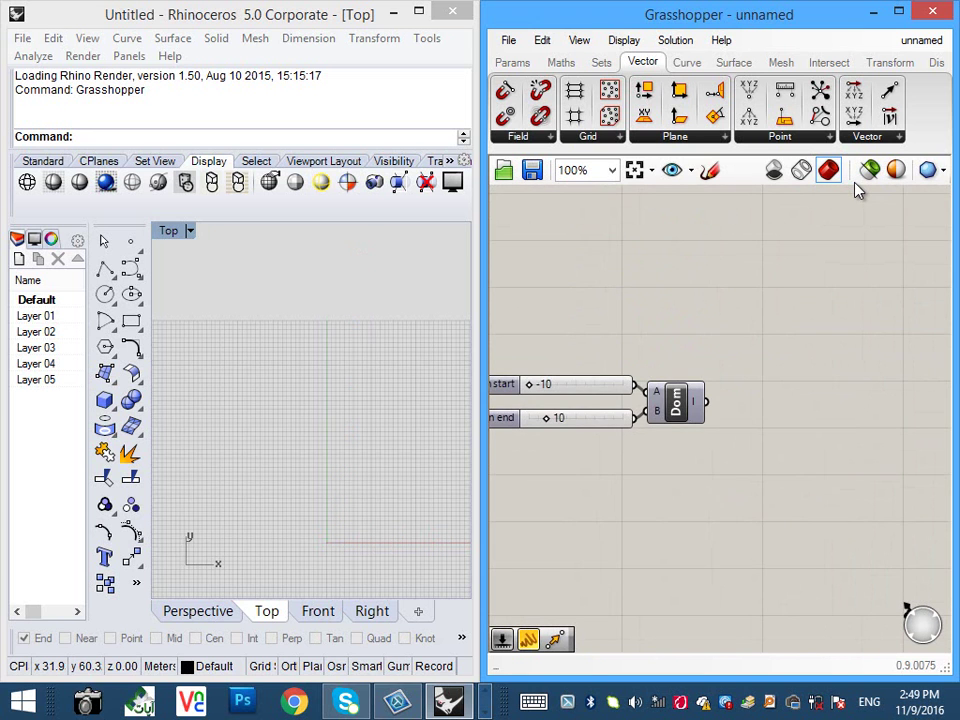
pyautogui.moveTo(677, 402); pyautogui.dragTo(692, 398)
pyautogui.click(690, 465)
pyautogui.scroll(1, 661, 411)
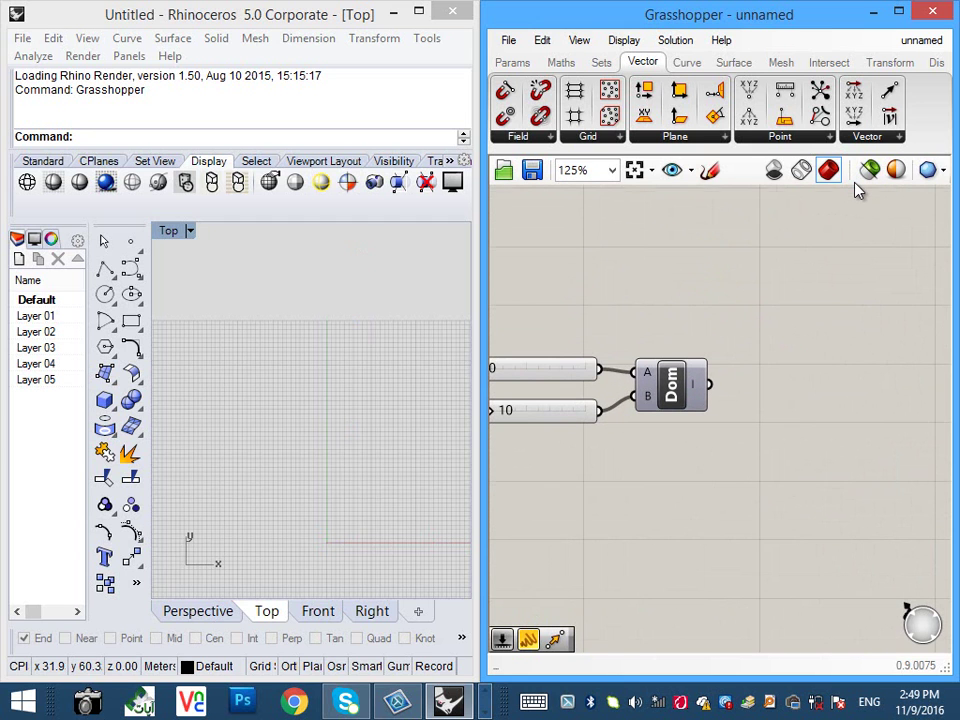
# - Add a Range component and connect the Construct Domain's output to its D input
pyautogui.moveTo(700, 386)
pyautogui.doubleClick(710, 328)
pyautogui.write('ran')
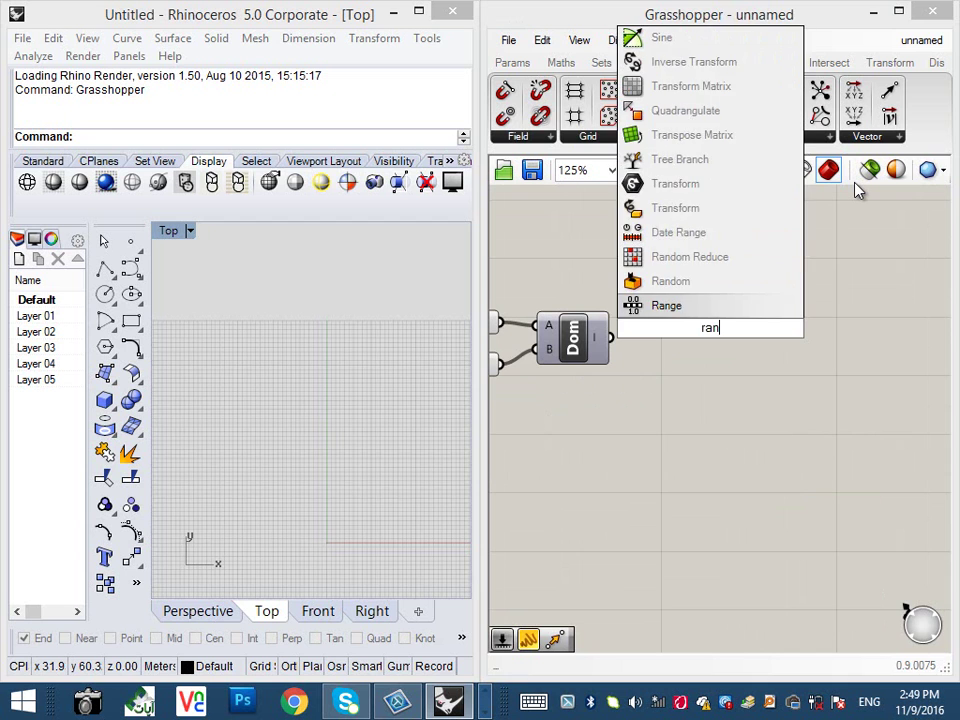
pyautogui.press('Return')
pyautogui.moveTo(709, 328); pyautogui.dragTo(771, 388)
pyautogui.moveTo(771, 388); pyautogui.dragTo(754, 341, button='right')
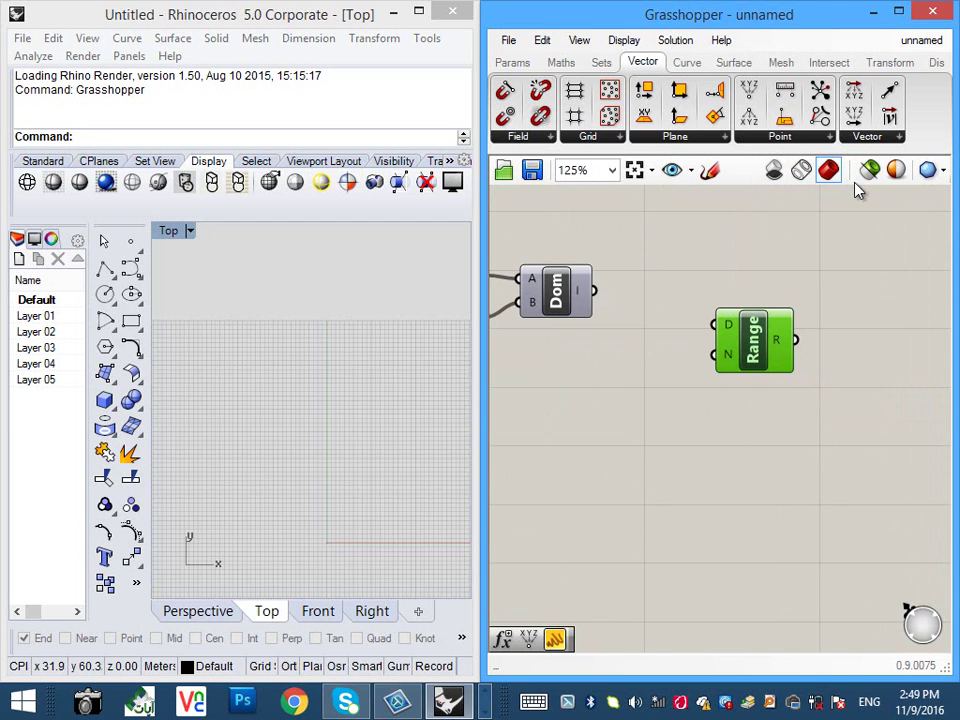
pyautogui.moveTo(593, 291); pyautogui.dragTo(714, 325)
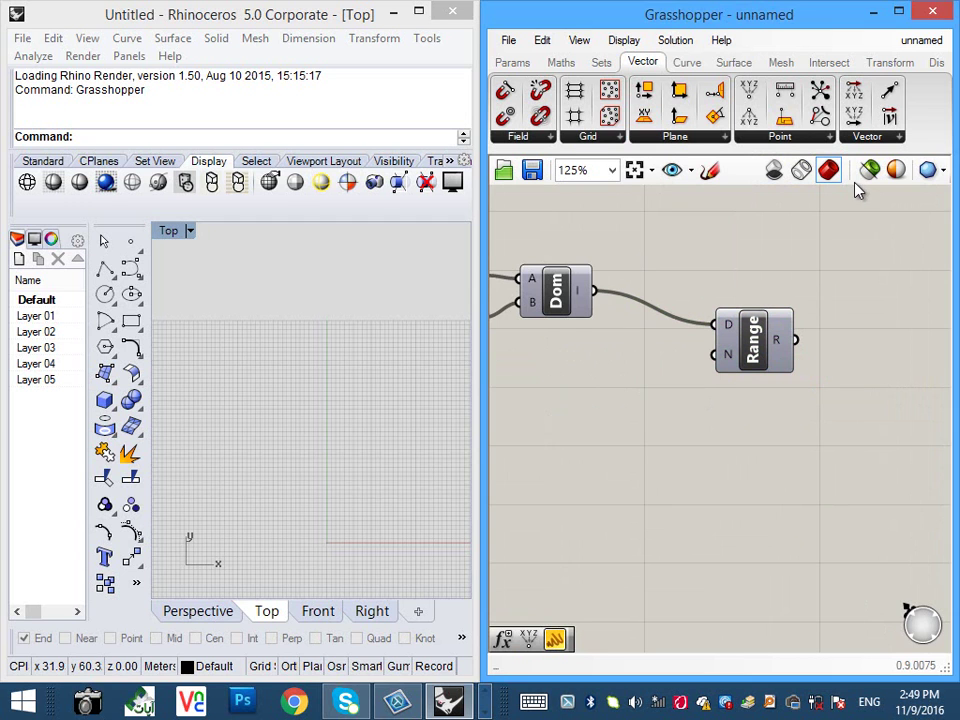
# - Add a slider set to 50 for the Range component's N input and inspect the Range's output values
pyautogui.doubleClick(597, 390)
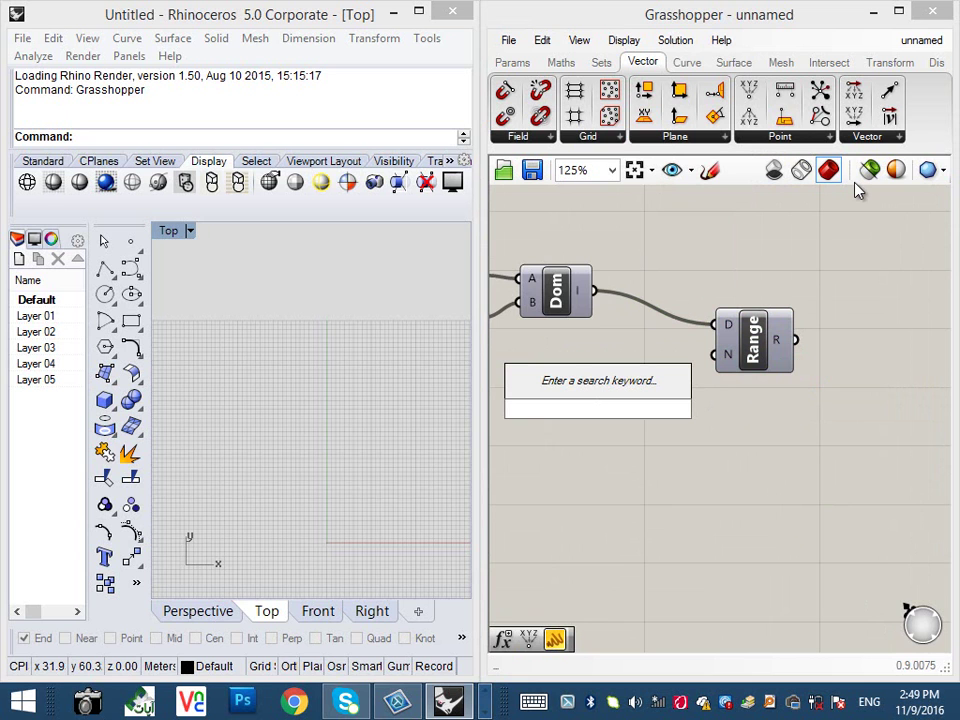
pyautogui.write('50')
pyautogui.press('Return')
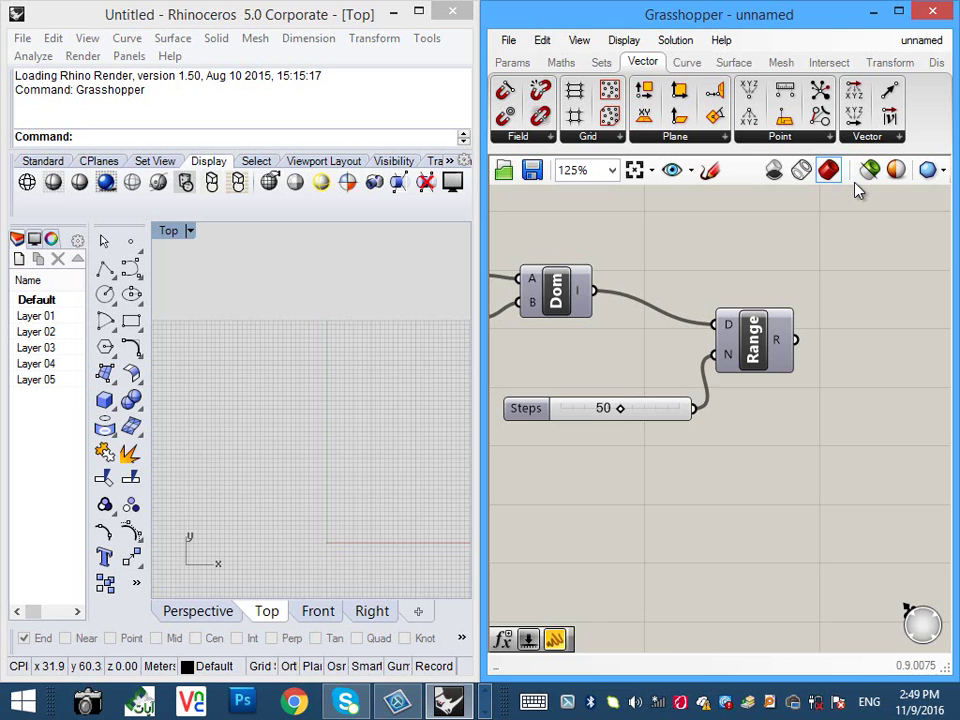
pyautogui.moveTo(777, 342)
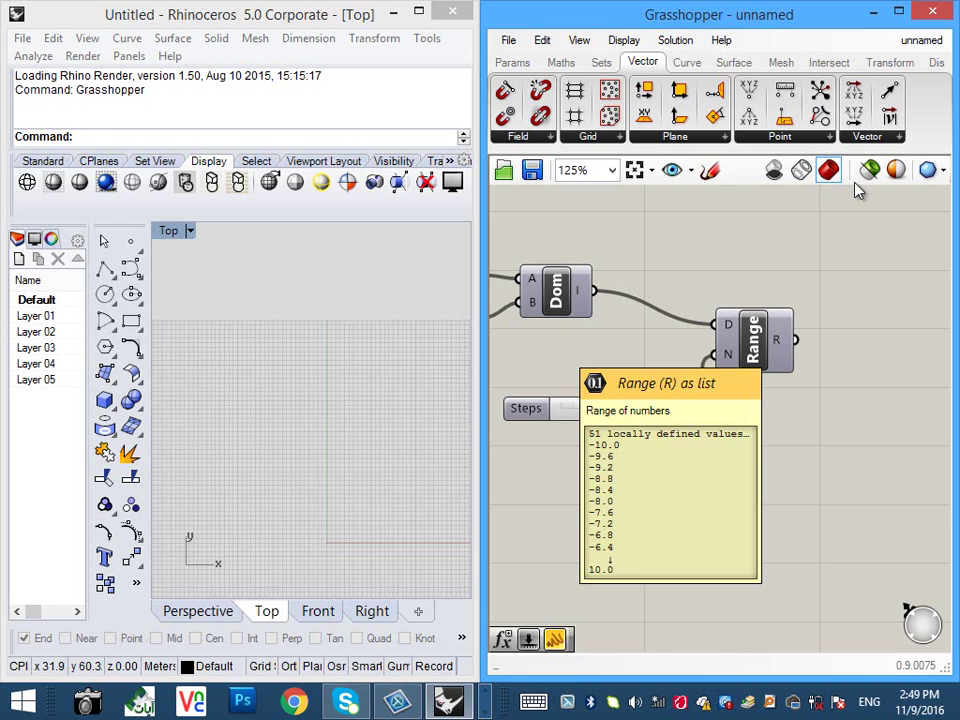
# - Reposition the Steps slider and adjust the component spacing before the Range component
pyautogui.moveTo(525, 408); pyautogui.dragTo(495, 409)
pyautogui.scroll(-2, 605, 452)
pyautogui.moveTo(720, 452); pyautogui.dragTo(582, 440, button='right')
pyautogui.moveTo(565, 369); pyautogui.dragTo(596, 378)
pyautogui.click(742, 366)
# - Add an Evaluate component and place it beyond the Range component with space for a connecting wire
pyautogui.scroll(-2, 742, 366)
pyautogui.moveTo(742, 366)
pyautogui.mouseDown(button='right')
pyautogui.moveTo(734, 295)
pyautogui.moveTo(695, 288)
pyautogui.mouseUp(button='right')
pyautogui.scroll(1, 741, 316)
pyautogui.doubleClick(695, 288)
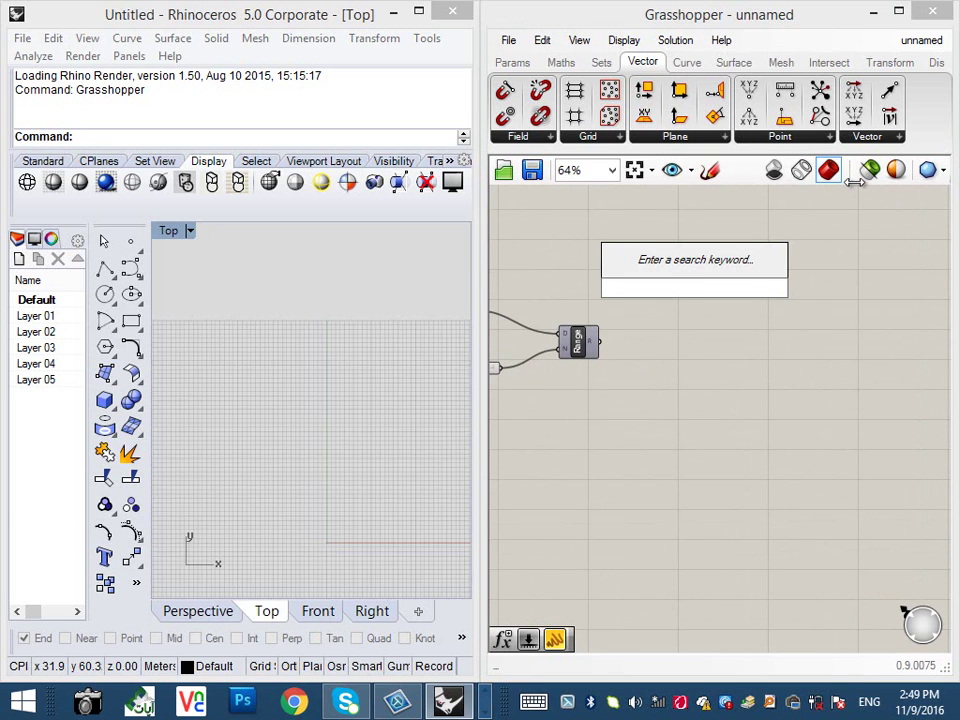
pyautogui.write('eva')
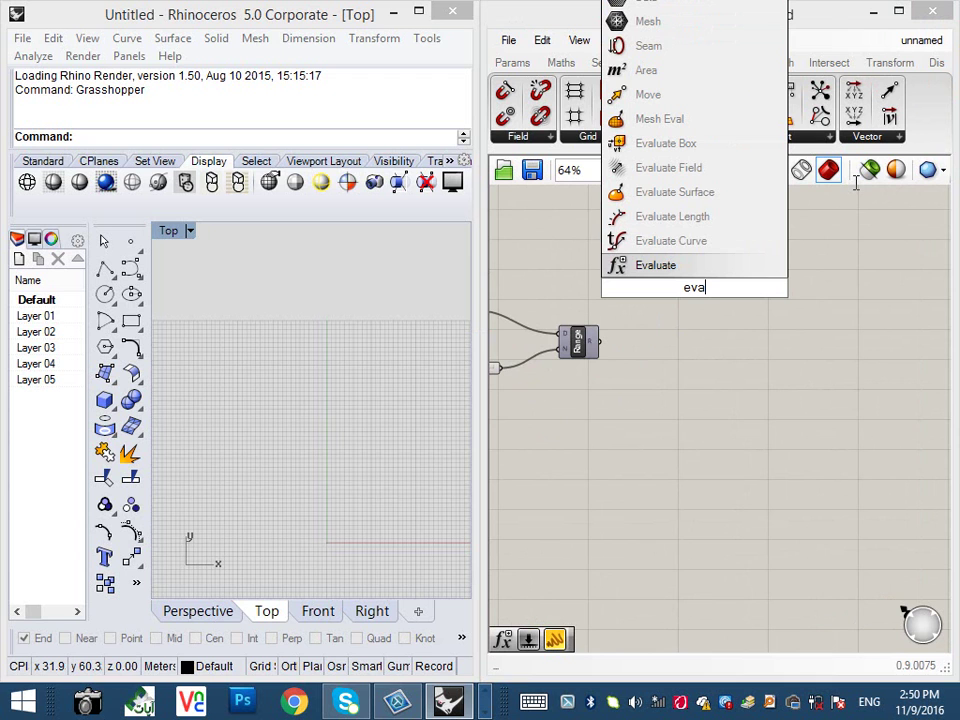
pyautogui.write('lu')
pyautogui.press('Return')
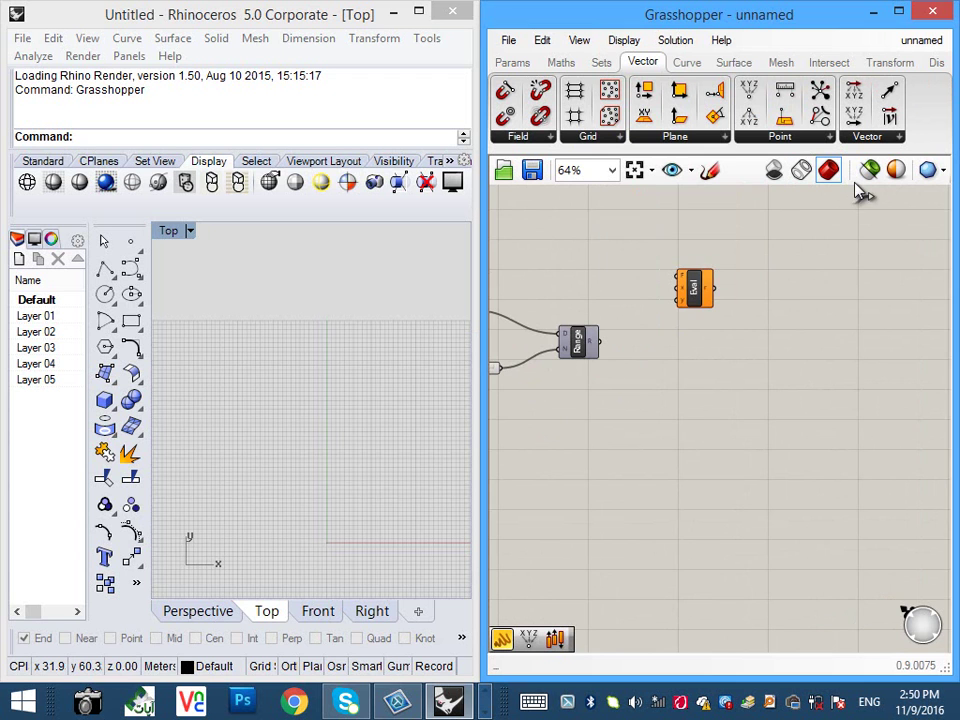
pyautogui.moveTo(695, 288); pyautogui.dragTo(735, 297)
pyautogui.scroll(3, 677, 353)
pyautogui.moveTo(677, 353); pyautogui.dragTo(688, 382, button='right')
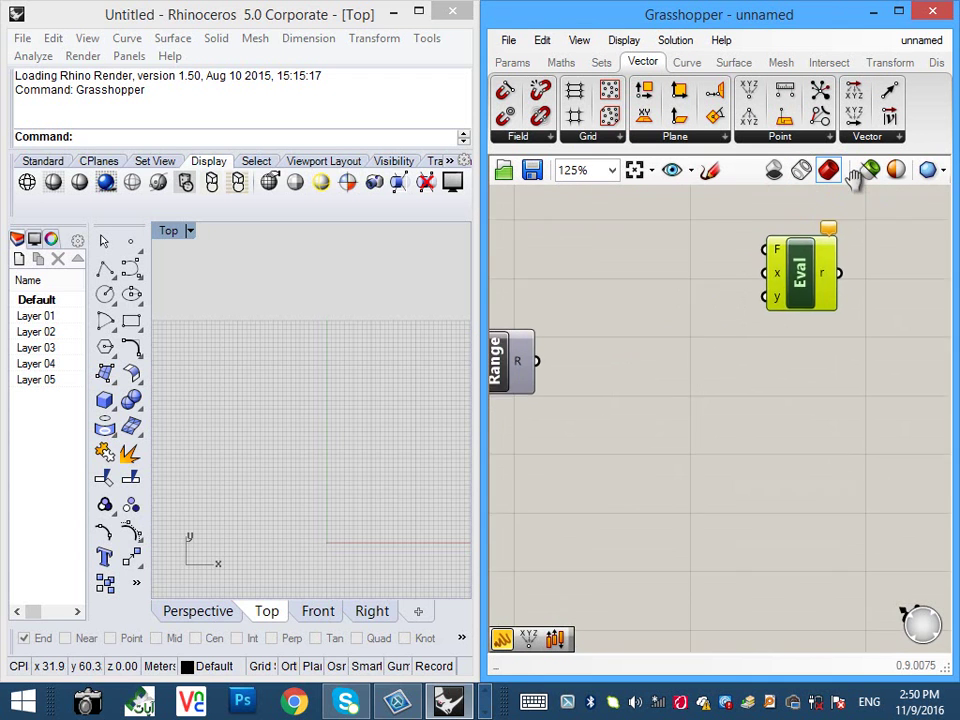
pyautogui.scroll(-1, 688, 384)
pyautogui.moveTo(777, 301); pyautogui.dragTo(786, 307)
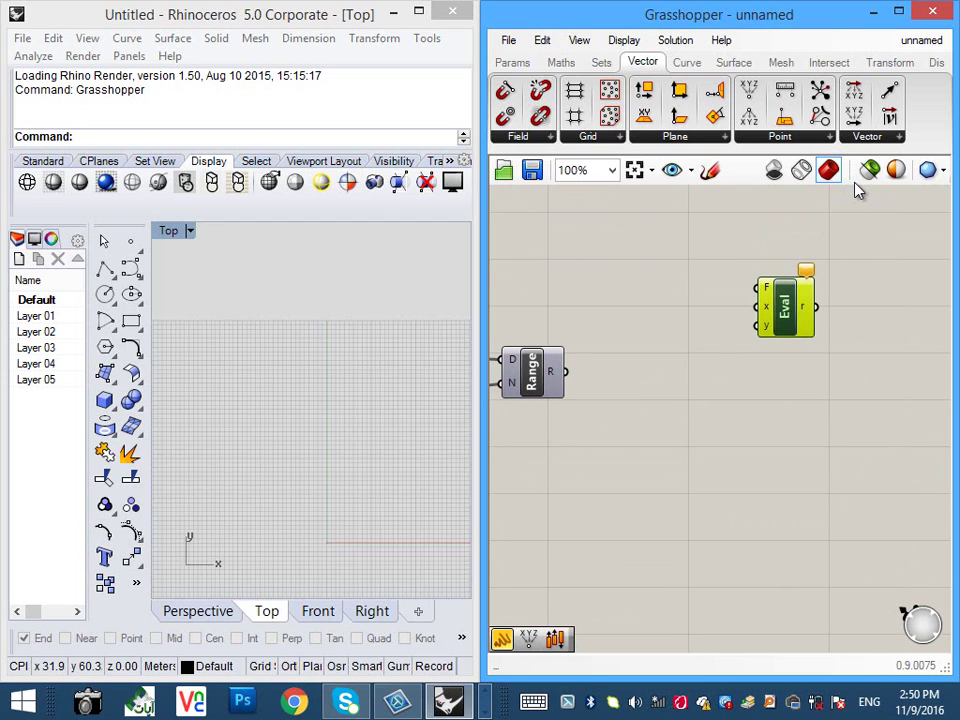
# - Connect the Range output to the Evaluate component's x input and set its expression to x²
pyautogui.moveTo(532, 373); pyautogui.dragTo(537, 358)
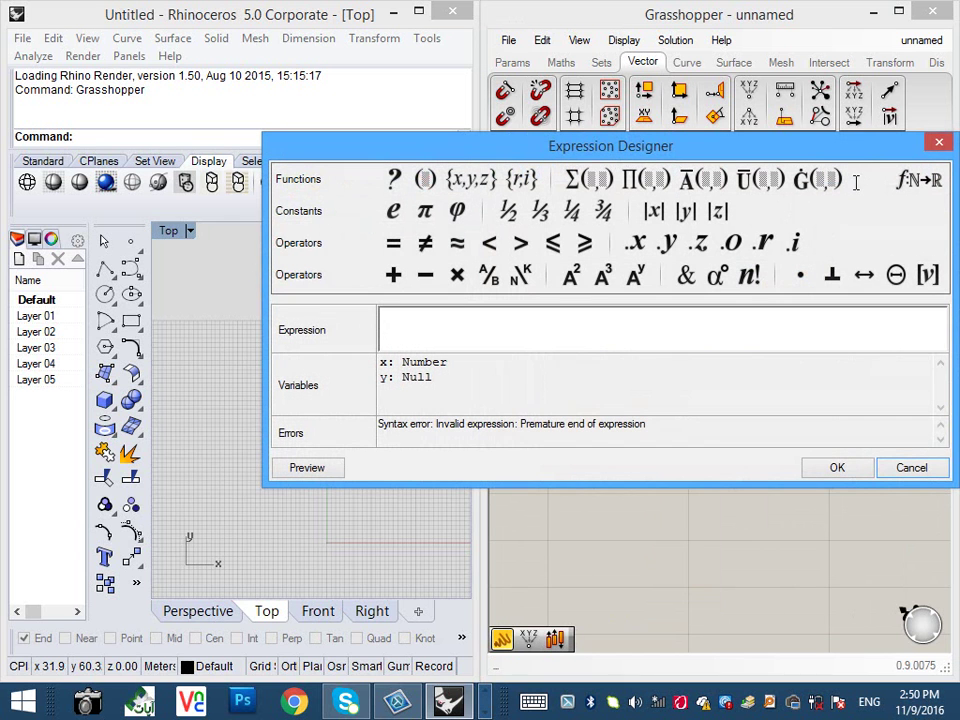
pyautogui.click(571, 275)
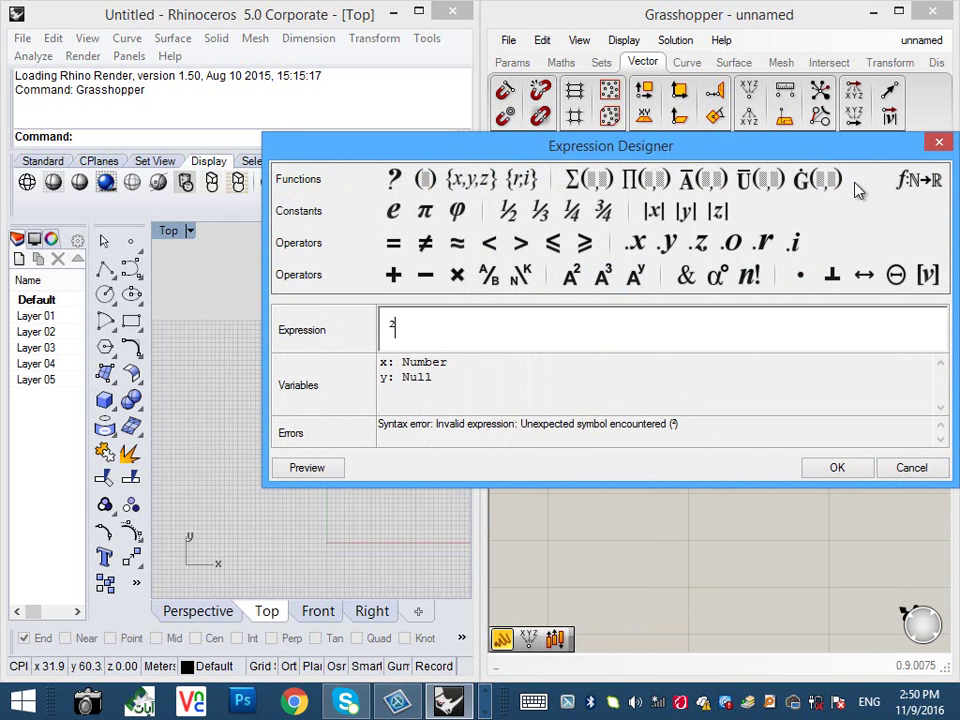
pyautogui.moveTo(398, 328); pyautogui.dragTo(386, 328)
pyautogui.write('x')
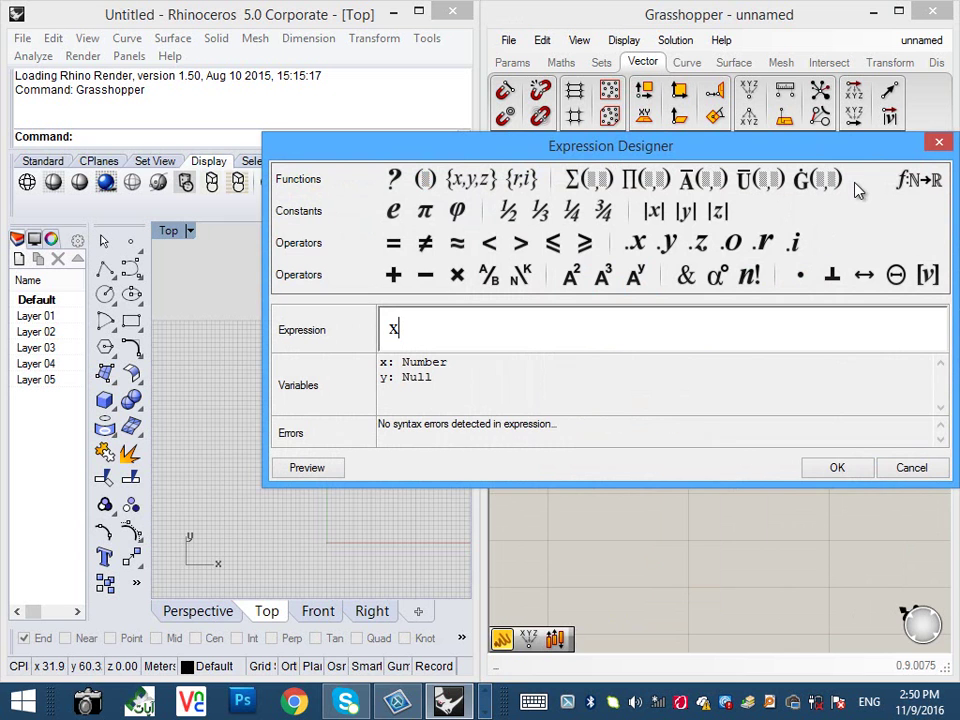
pyautogui.click(571, 275)
pyautogui.click(837, 468)
# - Shift the Evaluate component slightly and inspect the list of values coming out of the Range component
pyautogui.moveTo(694, 431); pyautogui.dragTo(665, 440, button='right')
pyautogui.scroll(-2, 665, 440)
pyautogui.moveTo(722, 360)
pyautogui.mouseDown()
pyautogui.moveTo(735, 373)
pyautogui.moveTo(735, 364)
pyautogui.mouseUp()
pyautogui.scroll(1, 855, 188)
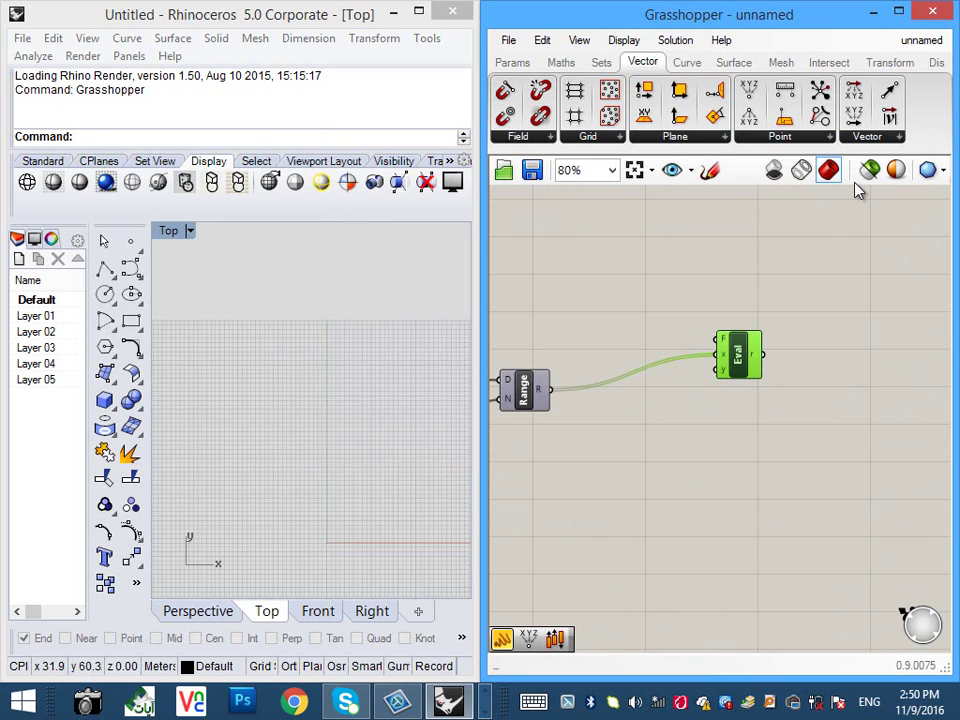
pyautogui.scroll(4, 855, 188)
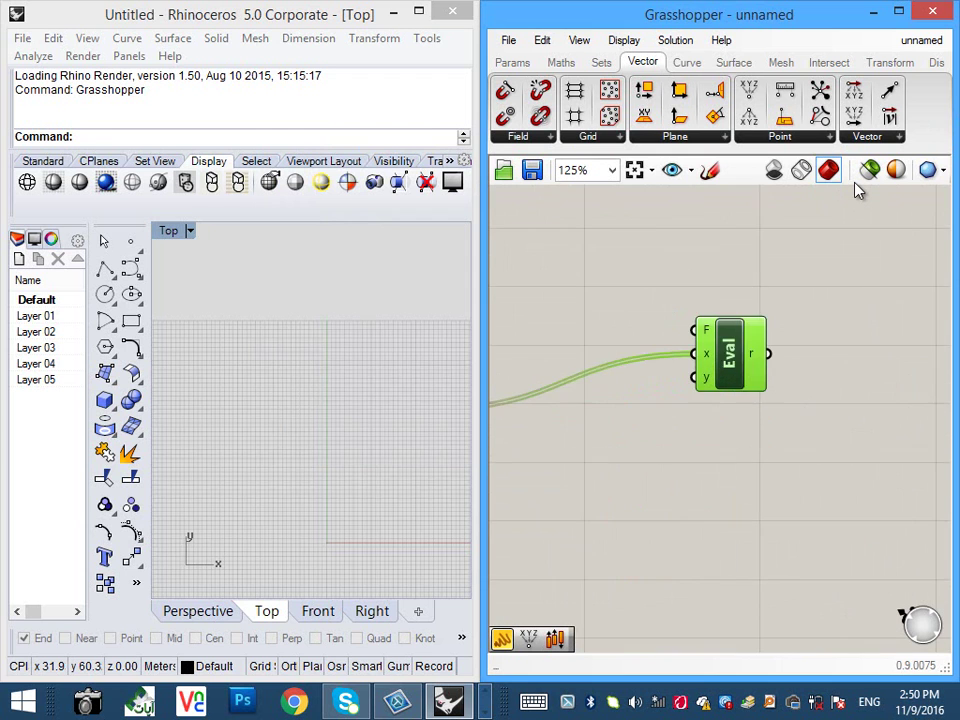
pyautogui.scroll(-4, 855, 188)
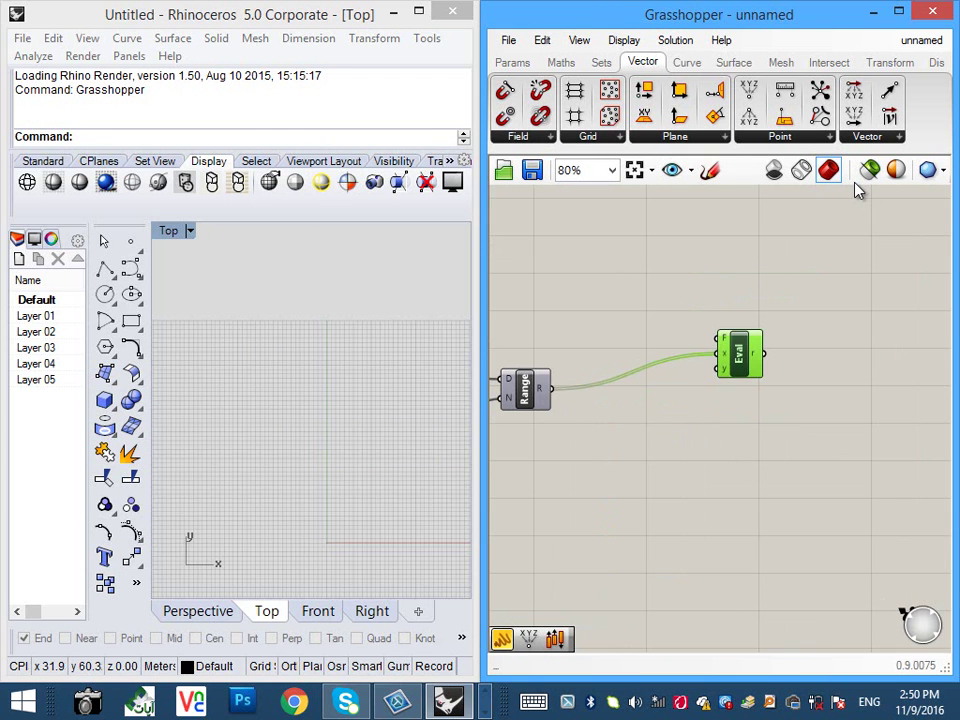
pyautogui.moveTo(752, 353)
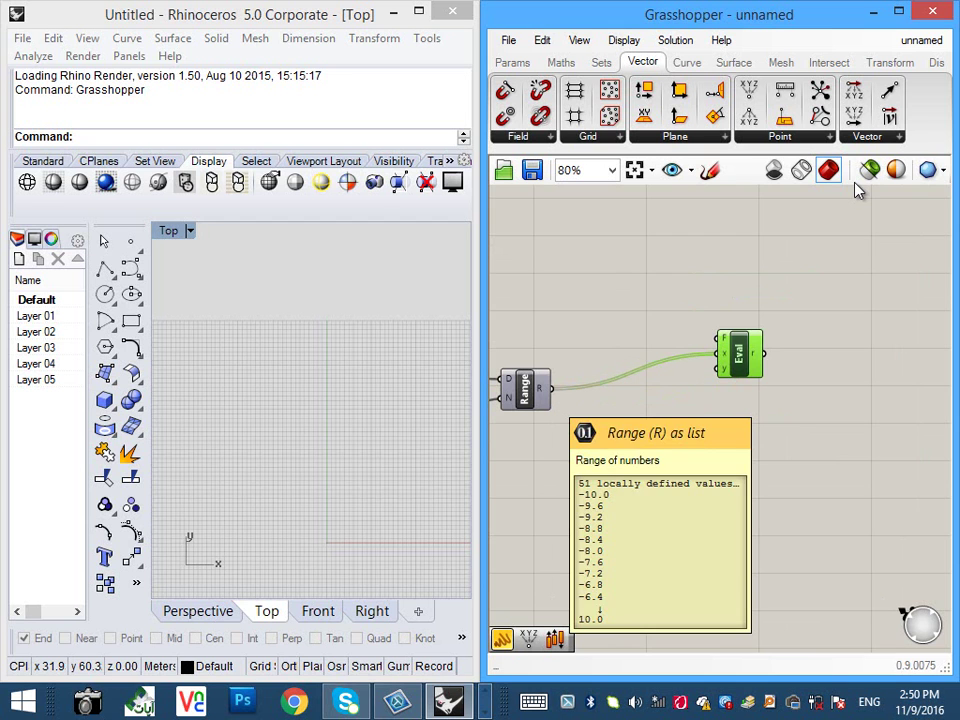
pyautogui.scroll(-2, 855, 188)
pyautogui.scroll(2, 704, 353)
pyautogui.moveTo(760, 378); pyautogui.dragTo(687, 371, button='right')
pyautogui.doubleClick(825, 392)
pyautogui.write('poin')
pyautogui.press('Return')
pyautogui.click(825, 395)
pyautogui.press('Delete')
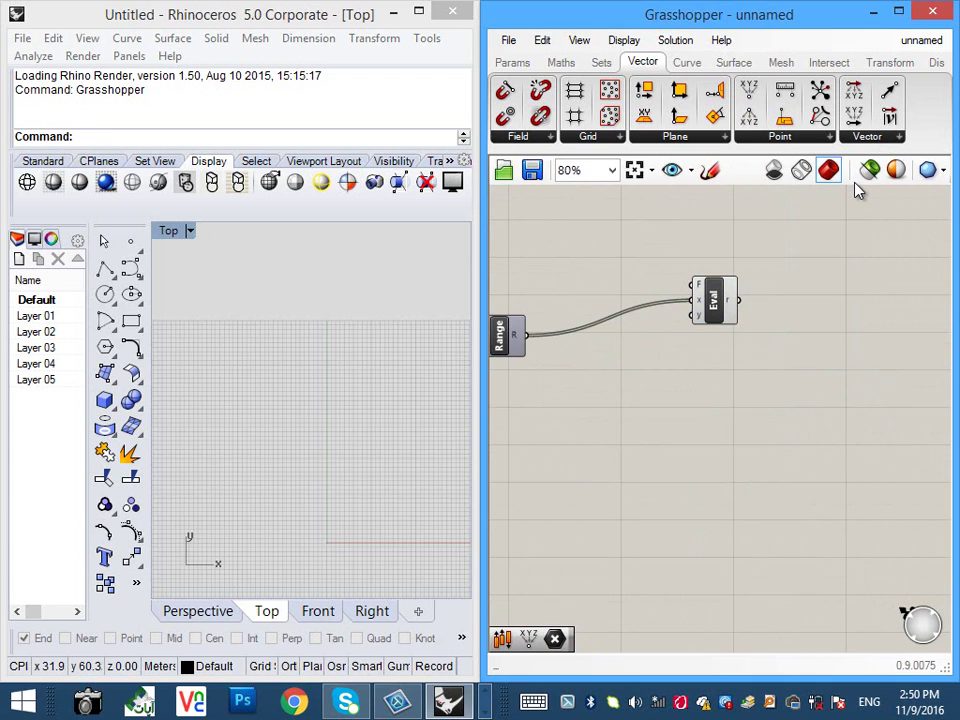
# - Add a Construct Point component, connect the Range output to its X input, and view the points in the Rhino viewport
pyautogui.doubleClick(775, 402)
pyautogui.write('con')
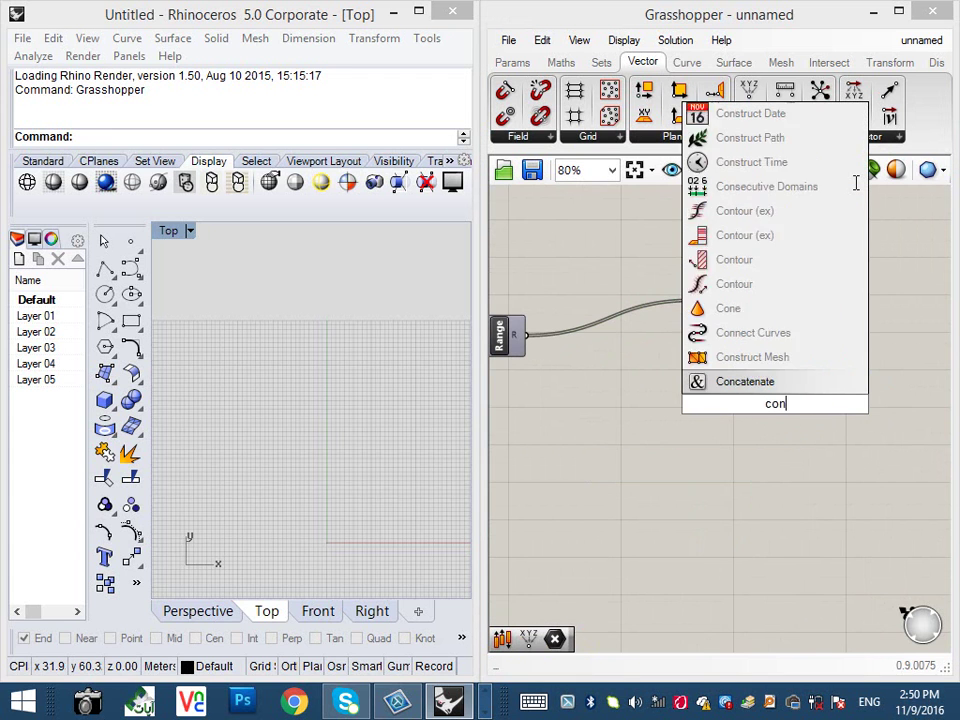
pyautogui.write('struct poin')
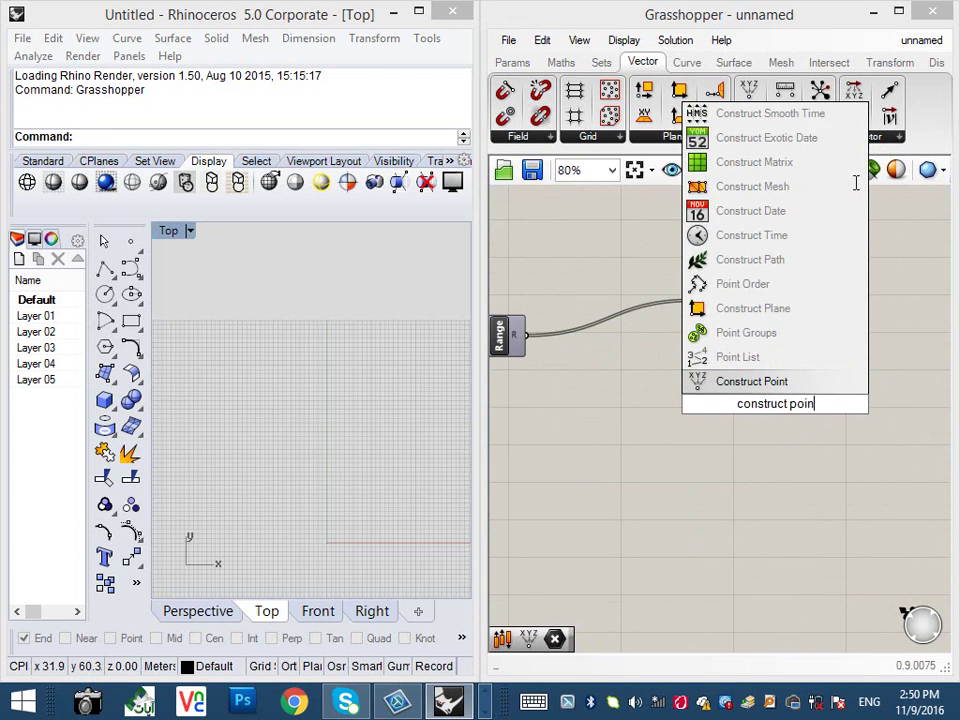
pyautogui.press('Return')
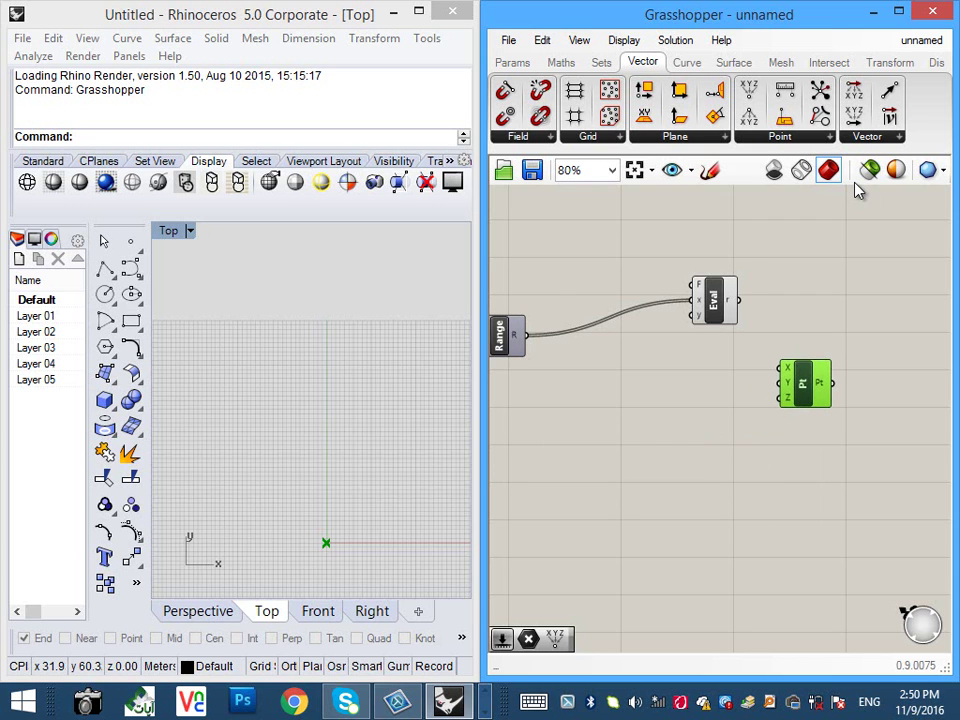
pyautogui.moveTo(539, 332); pyautogui.dragTo(791, 365)
pyautogui.scroll(2, 301, 560)
pyautogui.scroll(1, 301, 561)
pyautogui.moveTo(329, 541); pyautogui.dragTo(215, 422, button='right')
pyautogui.scroll(6, 325, 437)
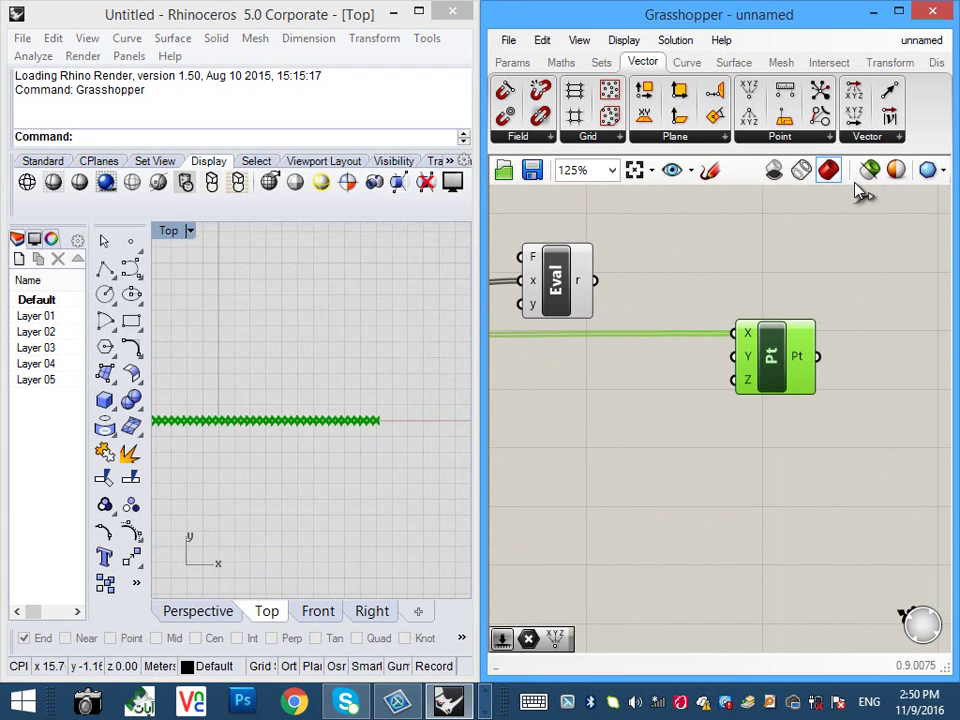
# - Connect the Evaluate result to Construct Point's Y input and view the whole plotted parabola
pyautogui.moveTo(595, 281)
pyautogui.mouseDown()
pyautogui.moveTo(714, 333)
pyautogui.moveTo(734, 356)
pyautogui.mouseUp()
pyautogui.moveTo(246, 347); pyautogui.dragTo(331, 470, button='right')
pyautogui.scroll(-15, 325, 471)
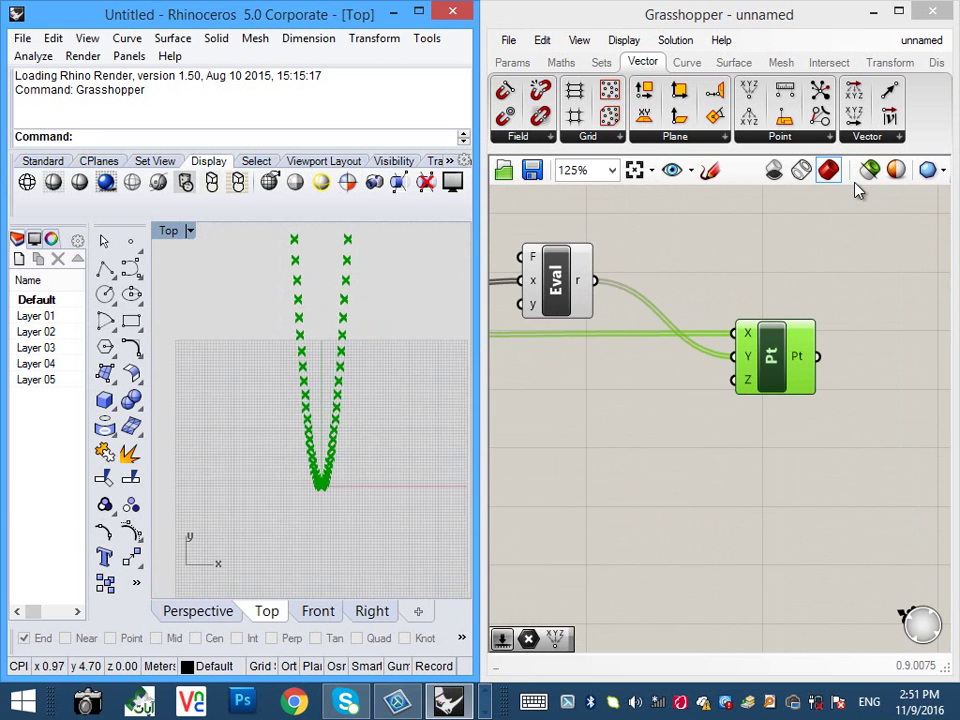
pyautogui.moveTo(350, 327); pyautogui.dragTo(353, 385, button='right')
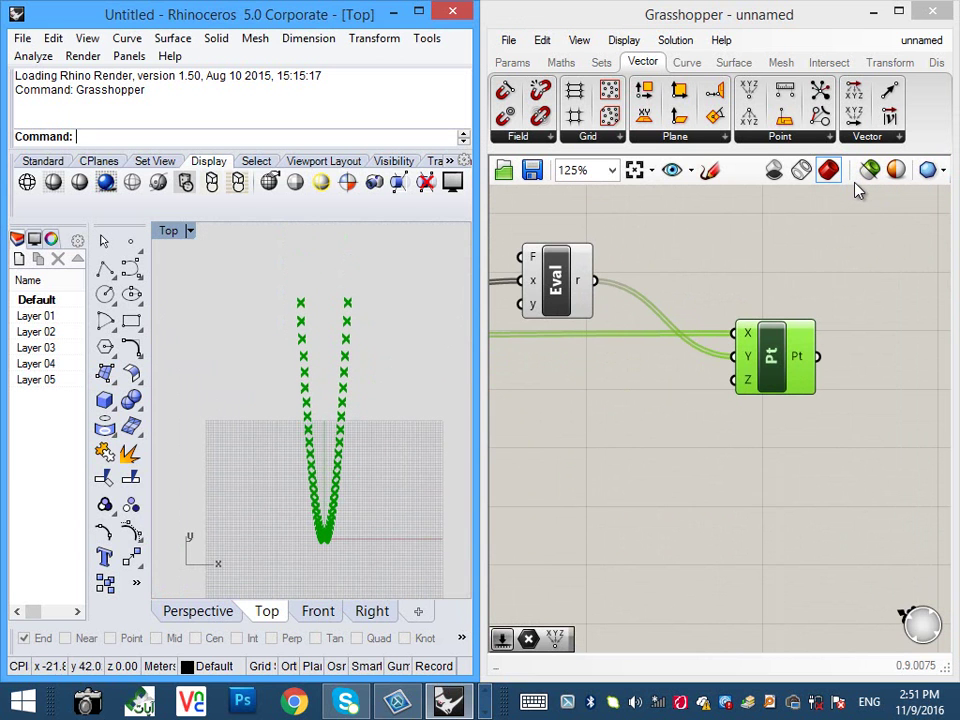
pyautogui.moveTo(660, 430); pyautogui.dragTo(697, 438, button='right')
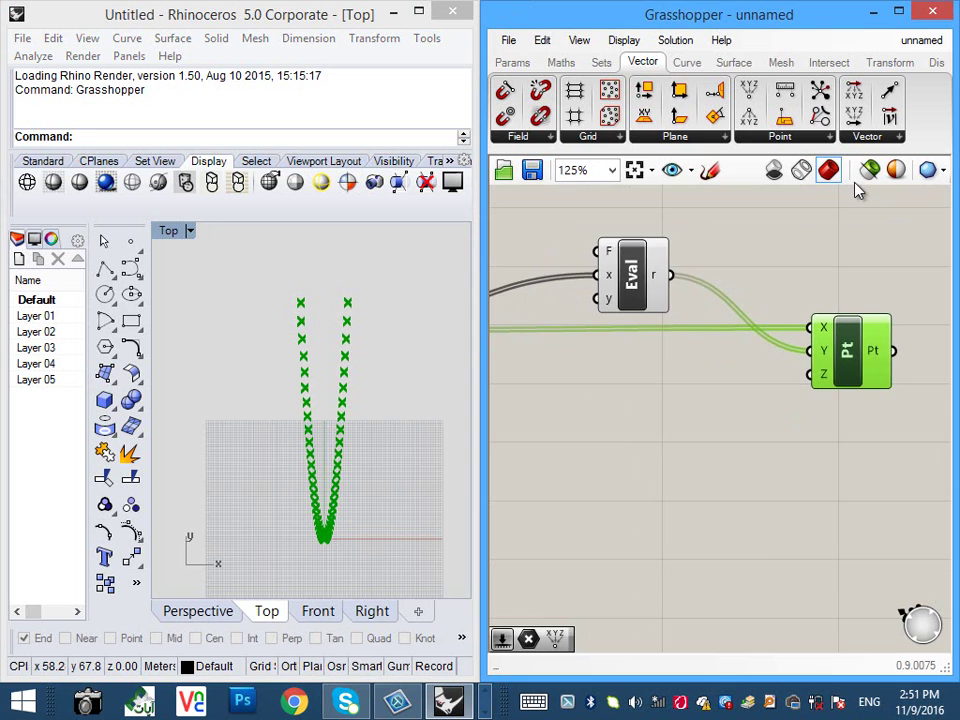
pyautogui.doubleClick(631, 273)
pyautogui.moveTo(650, 113)
pyautogui.mouseDown()
pyautogui.moveTo(427, 3)
pyautogui.moveTo(366, 21)
pyautogui.mouseUp()
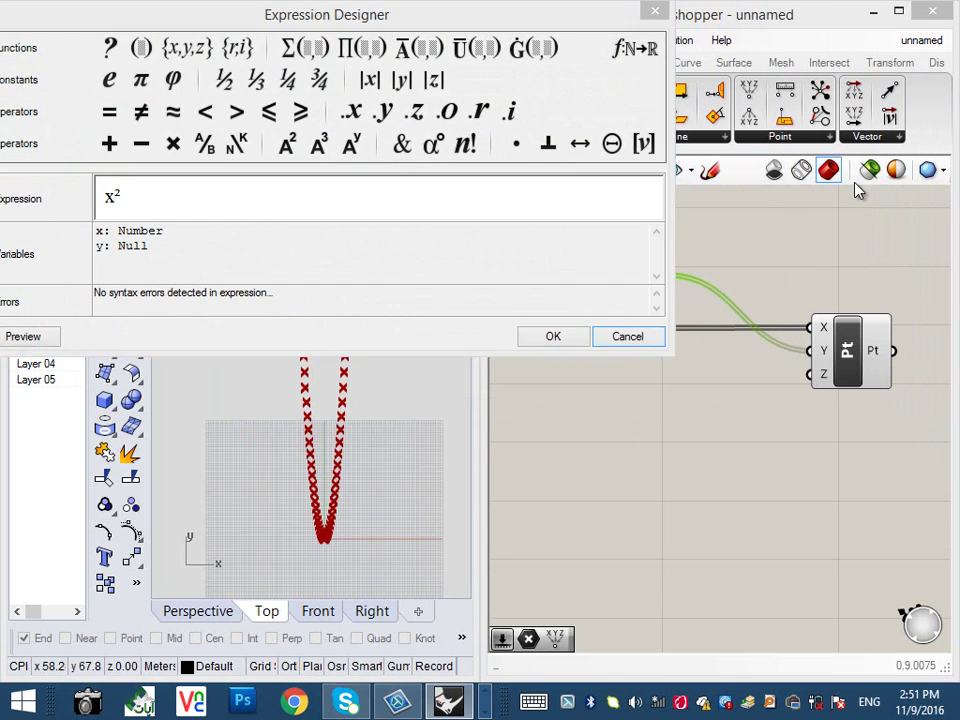
pyautogui.click(628, 336)
# - Change the Evaluate component's expression to x²/2
pyautogui.scroll(9, 620, 284)
pyautogui.scroll(-3, 857, 190)
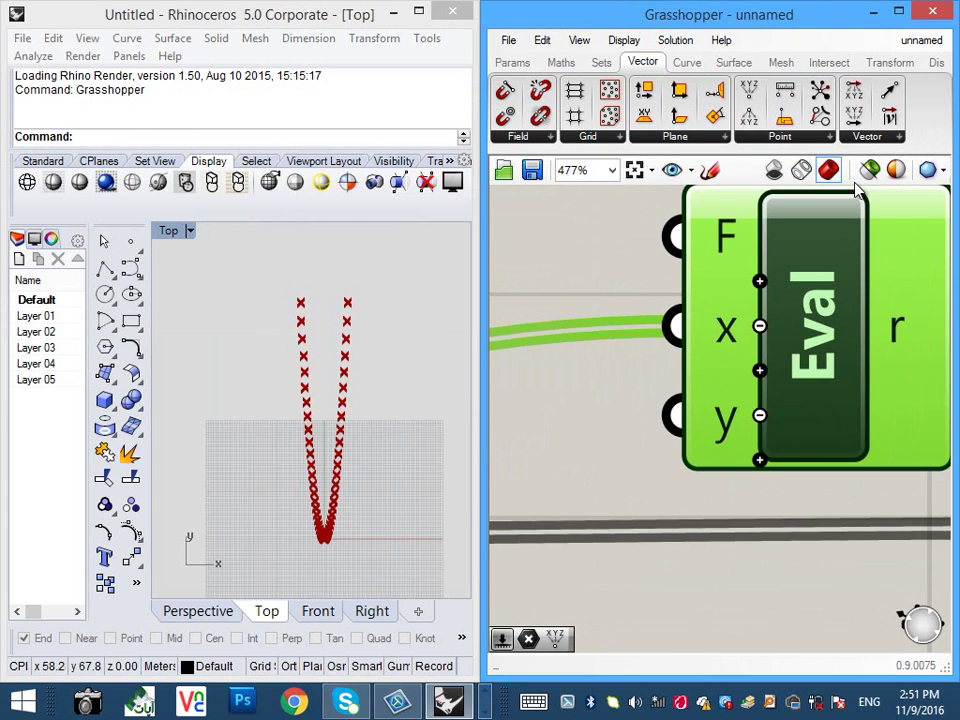
pyautogui.doubleClick(857, 190)
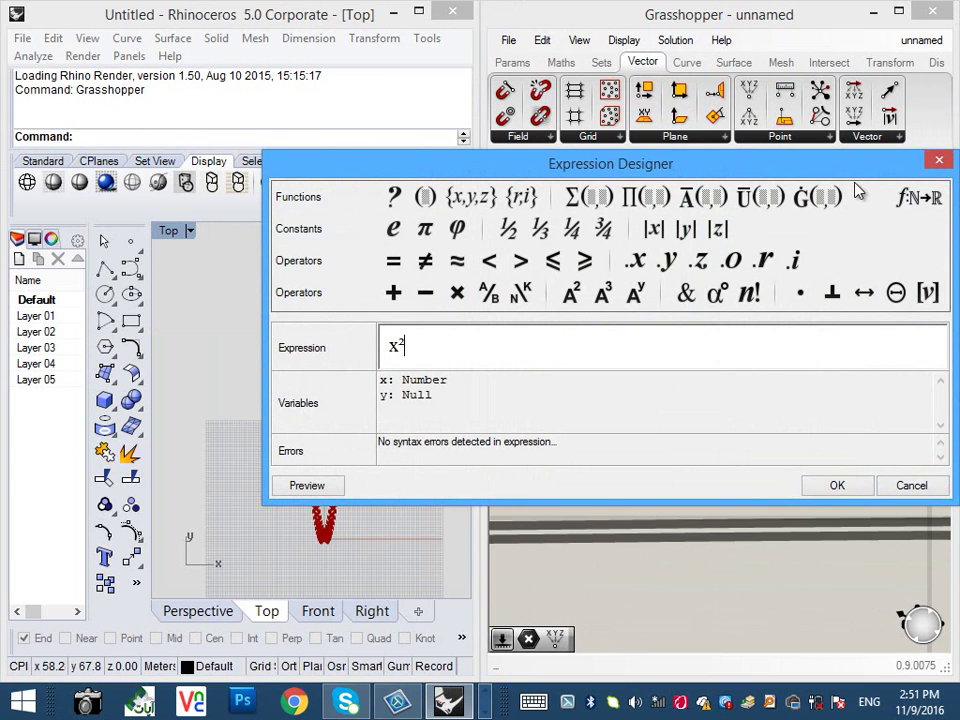
pyautogui.write('/2')
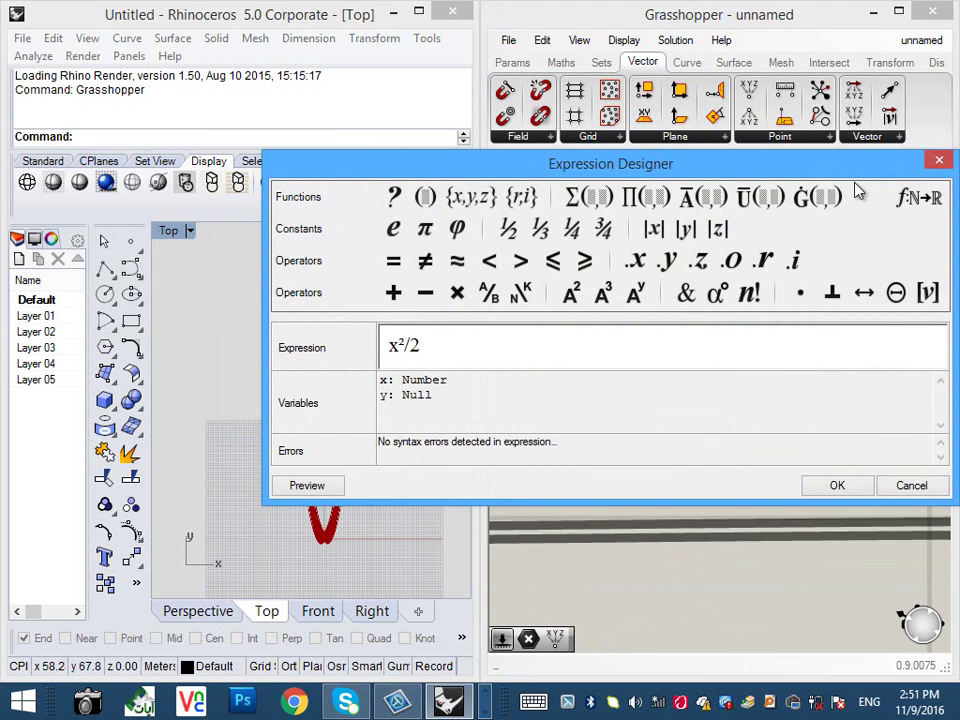
pyautogui.press('Return')
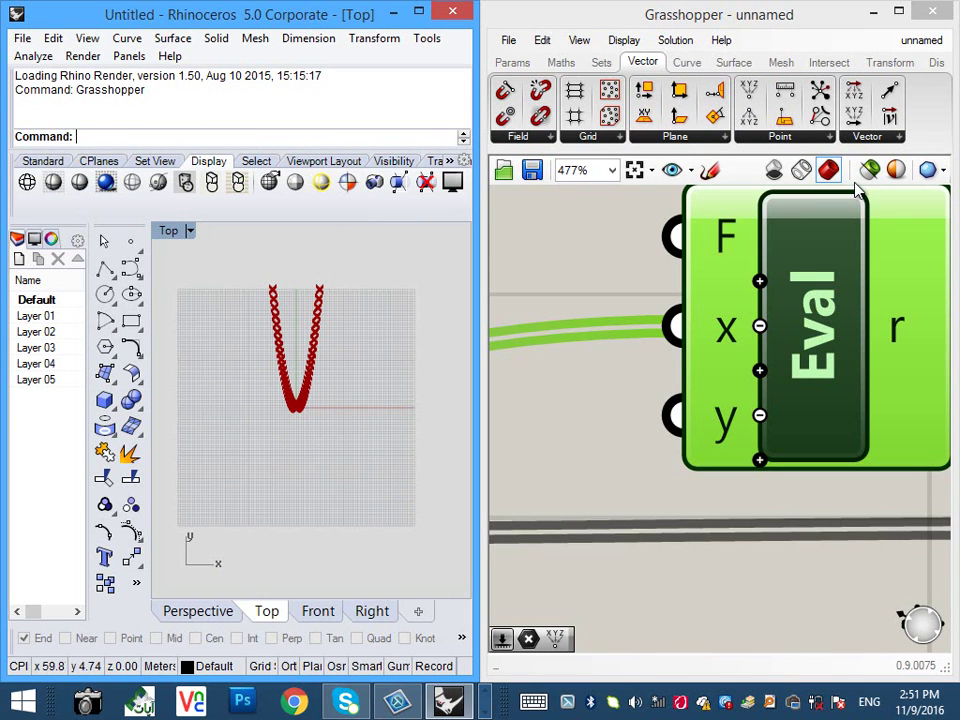
# - Change the Evaluate component's expression to x²/4 and examine the plotted parabola up close
pyautogui.doubleClick(857, 192)
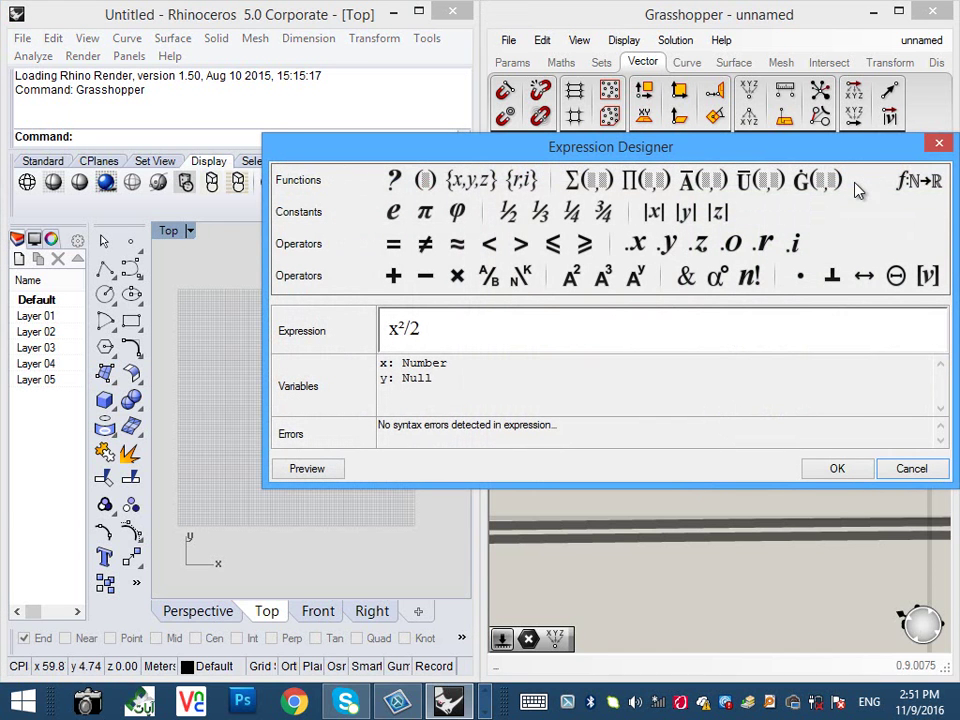
pyautogui.hotkey('shift', 'Left')
pyautogui.write('4')
pyautogui.press('Return')
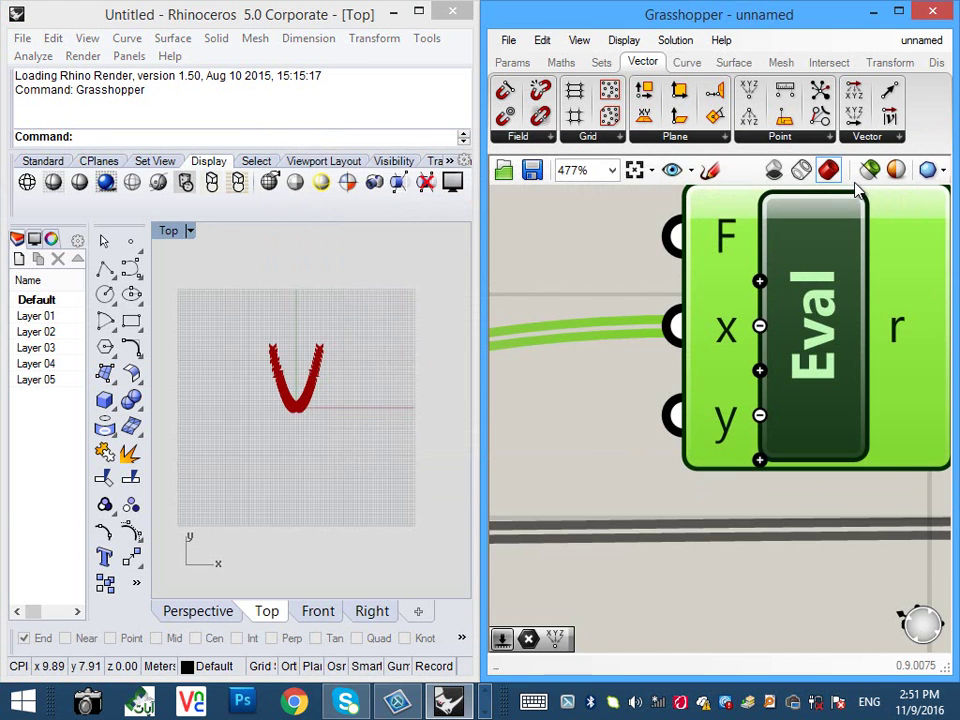
pyautogui.click(320, 388)
pyautogui.scroll(10, 320, 390)
pyautogui.moveTo(329, 353); pyautogui.dragTo(350, 393, button='right')
pyautogui.scroll(-2, 857, 192)
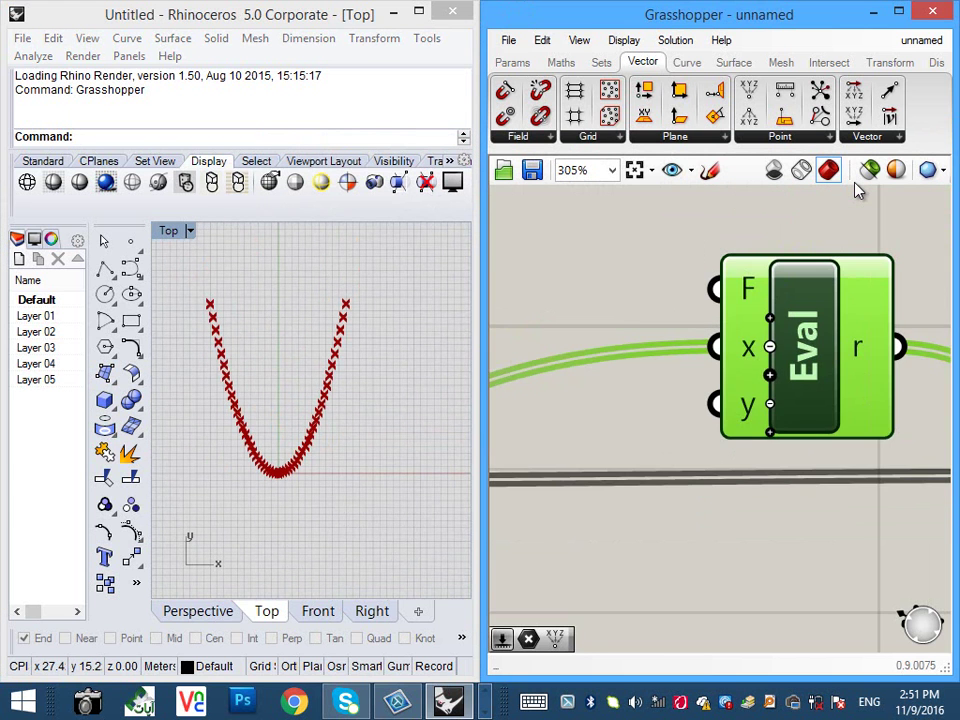
# - Add a number slider set to 4.0 and connect it to the Evaluate component's y input
pyautogui.scroll(-1, 857, 192)
pyautogui.scroll(-1, 746, 432)
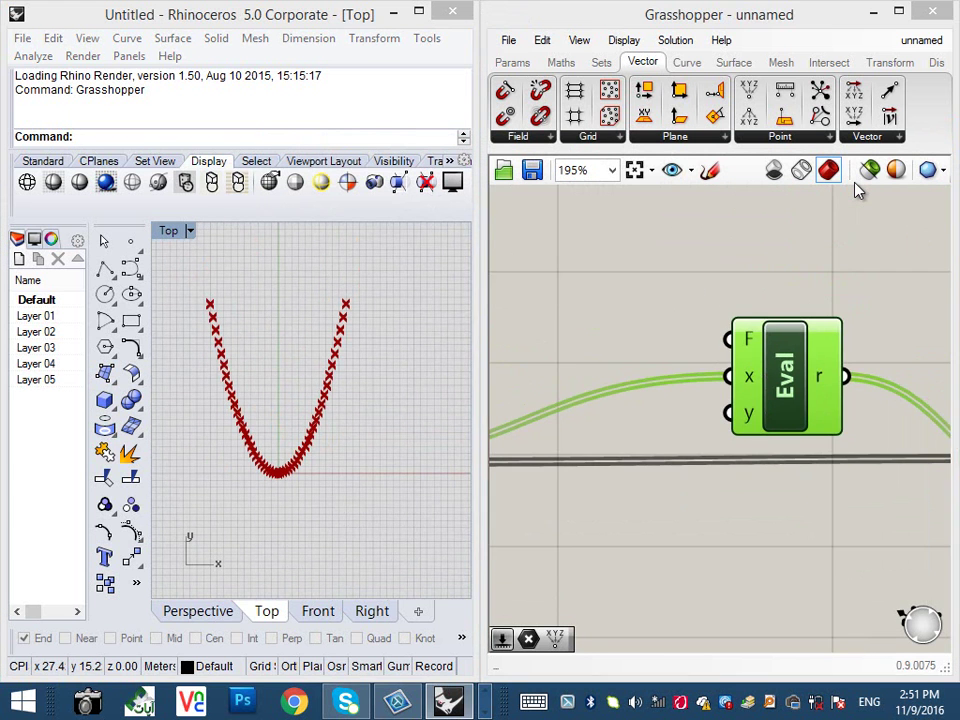
pyautogui.doubleClick(788, 390)
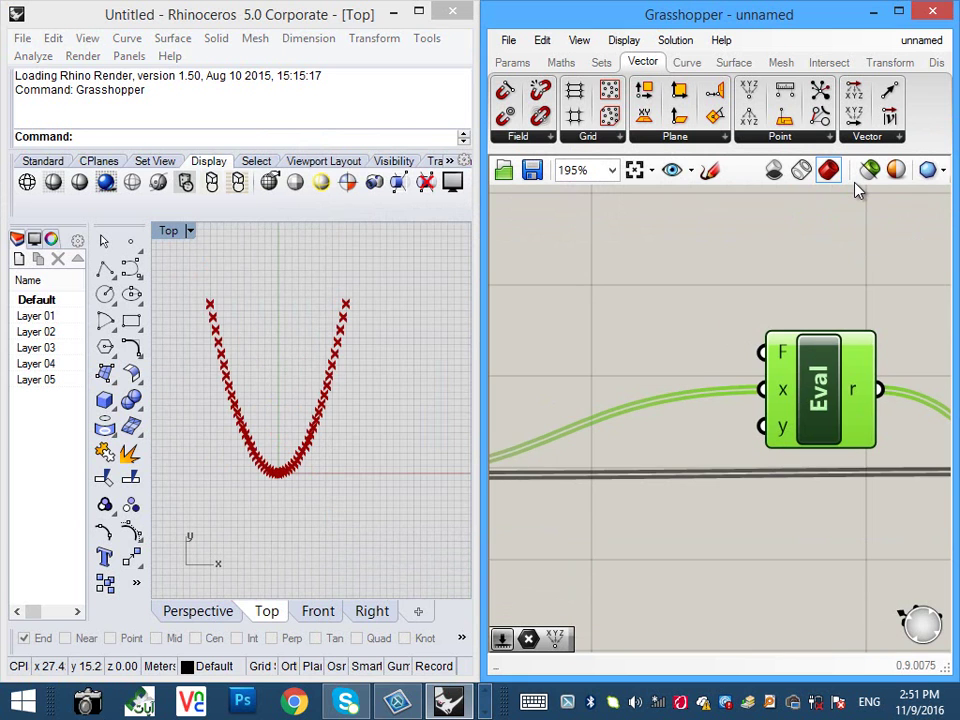
pyautogui.doubleClick(606, 299)
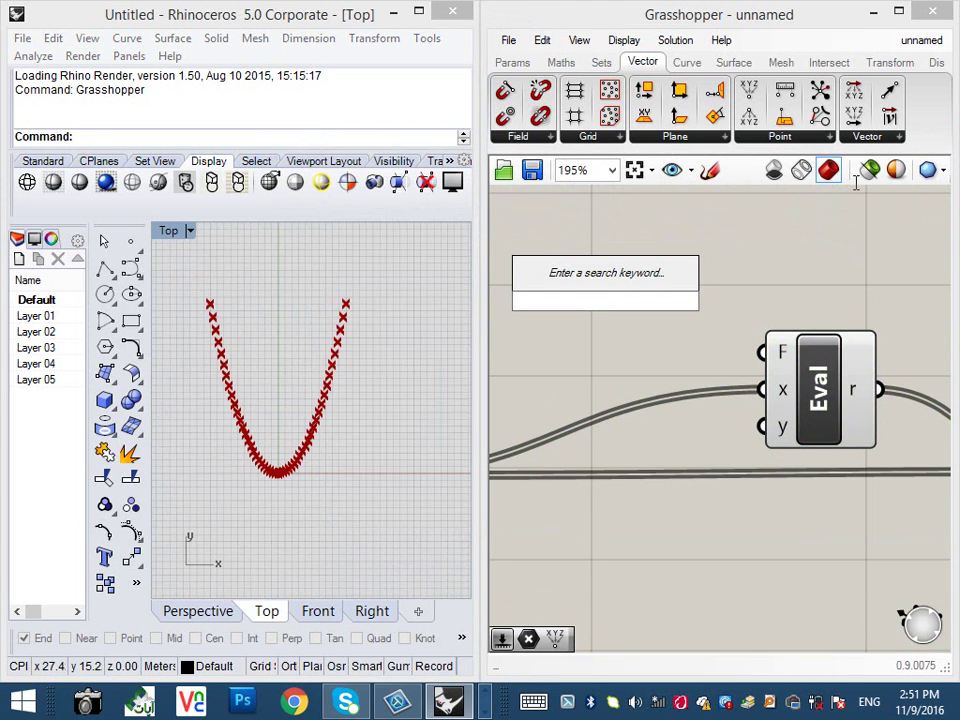
pyautogui.write('4.0')
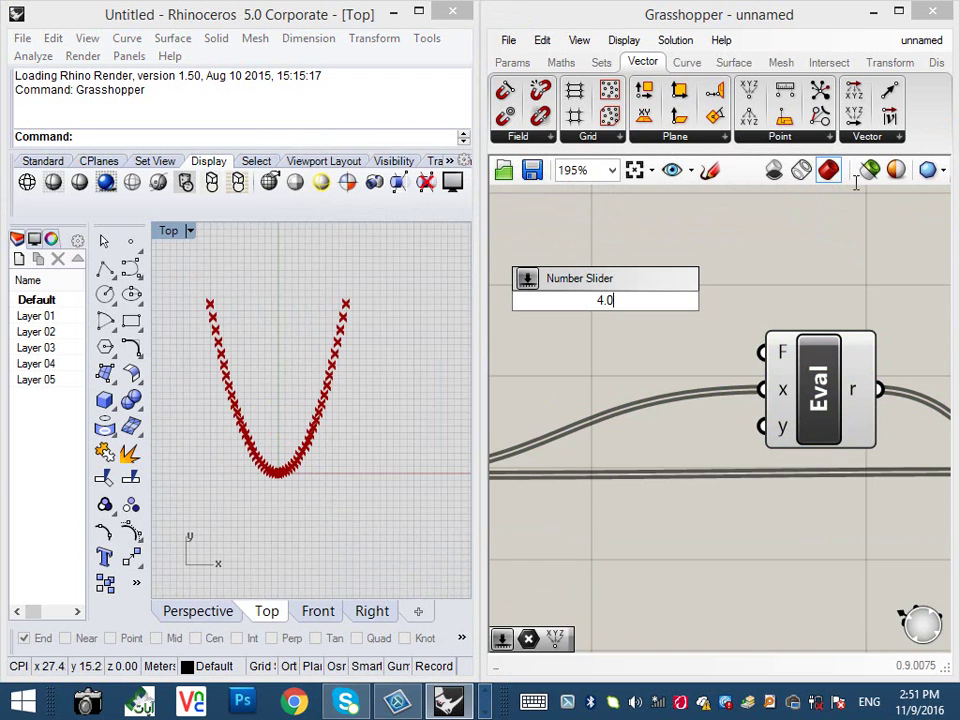
pyautogui.press('Return')
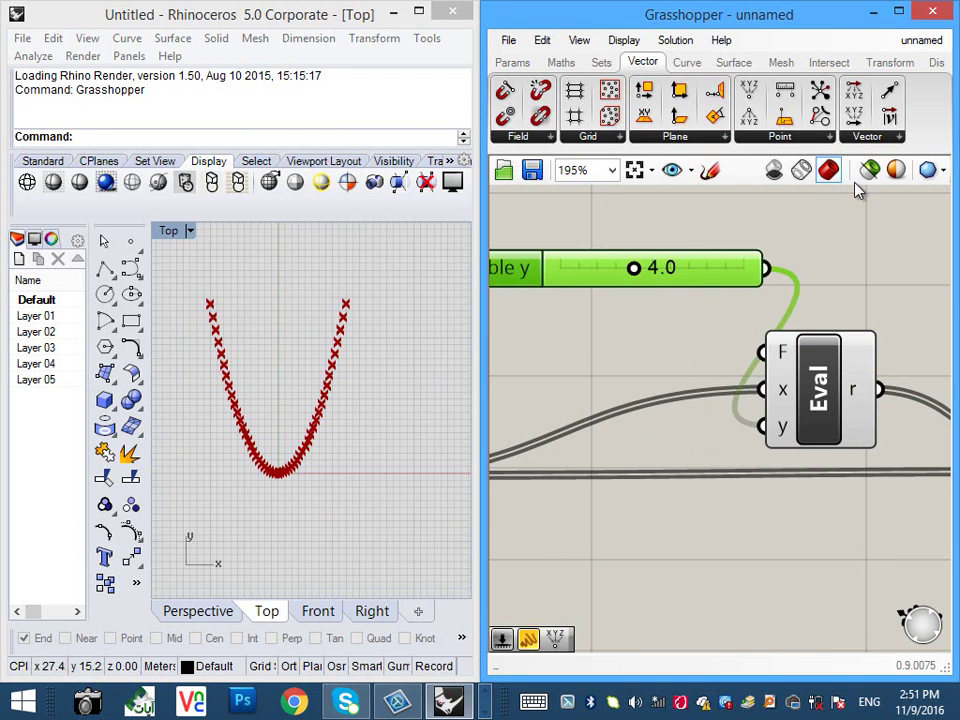
# - Replace the fixed divisor in the Evaluate expression with the y variable, making it x²/y
pyautogui.doubleClick(818, 389)
pyautogui.moveTo(422, 414); pyautogui.dragTo(410, 414)
pyautogui.write('y')
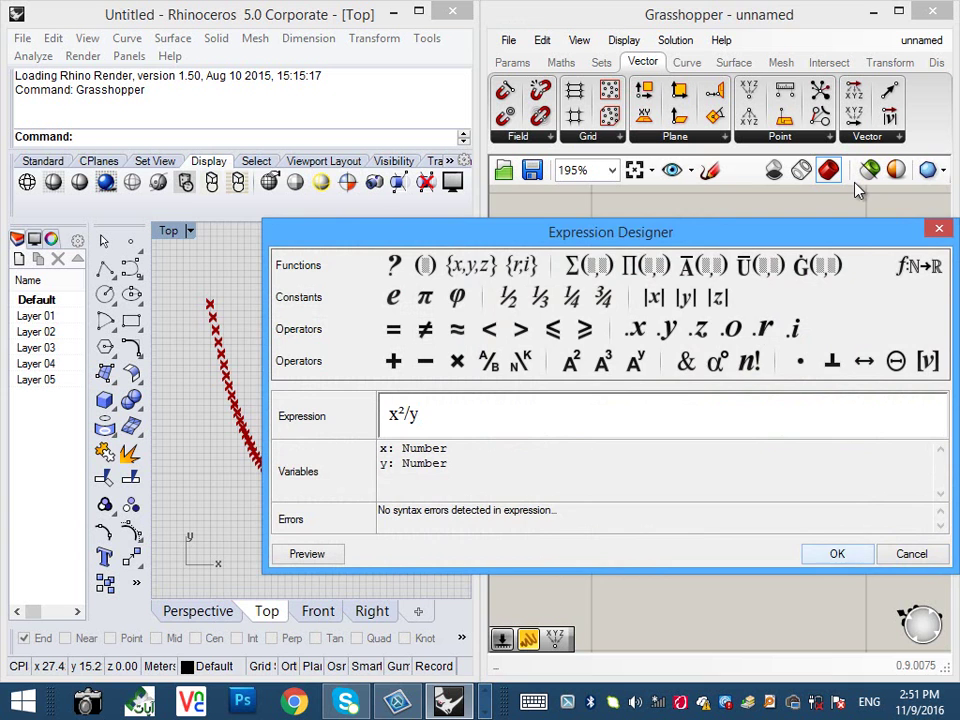
pyautogui.press('Return')
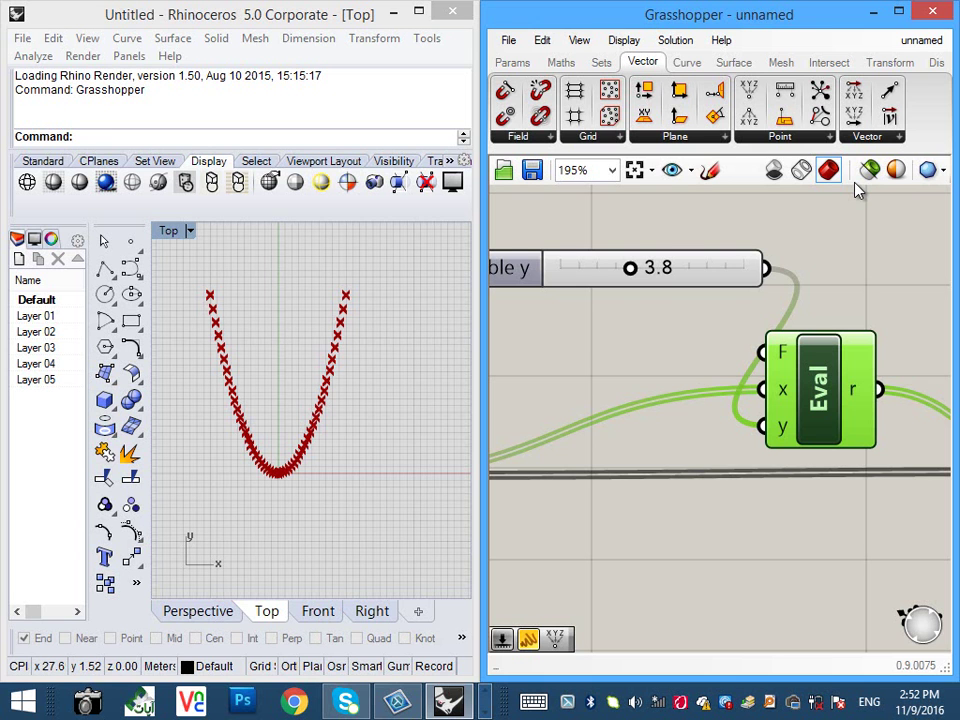
# - Change the Evaluate component's expression to (x²/y) + 10 and check the shifted parabola in the Top view
pyautogui.doubleClick(819, 389)
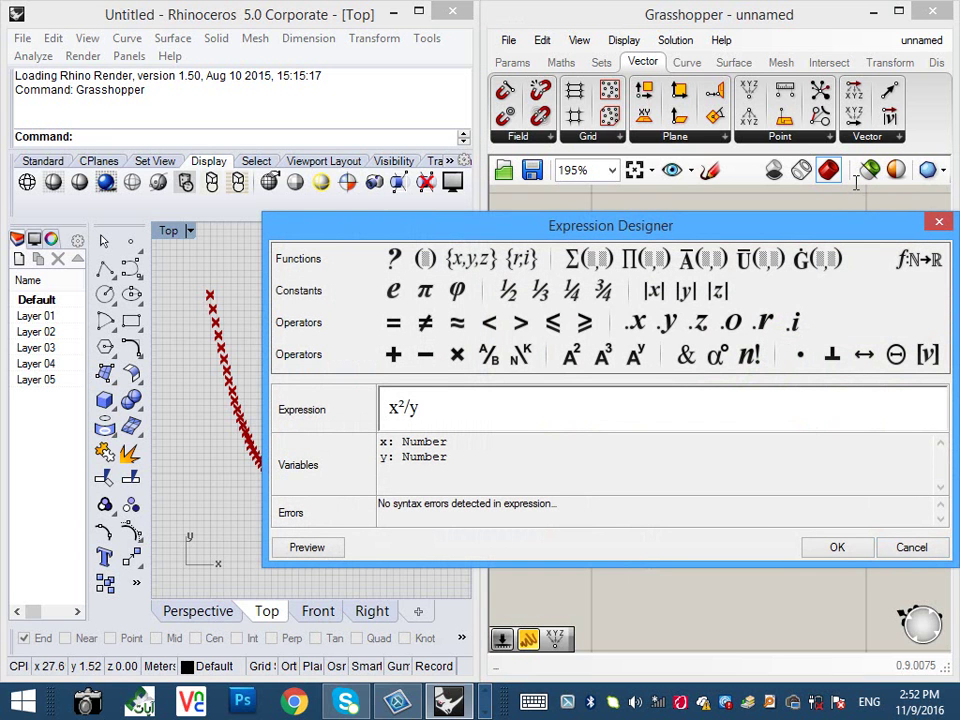
pyautogui.write(')')
pyautogui.press('Home')
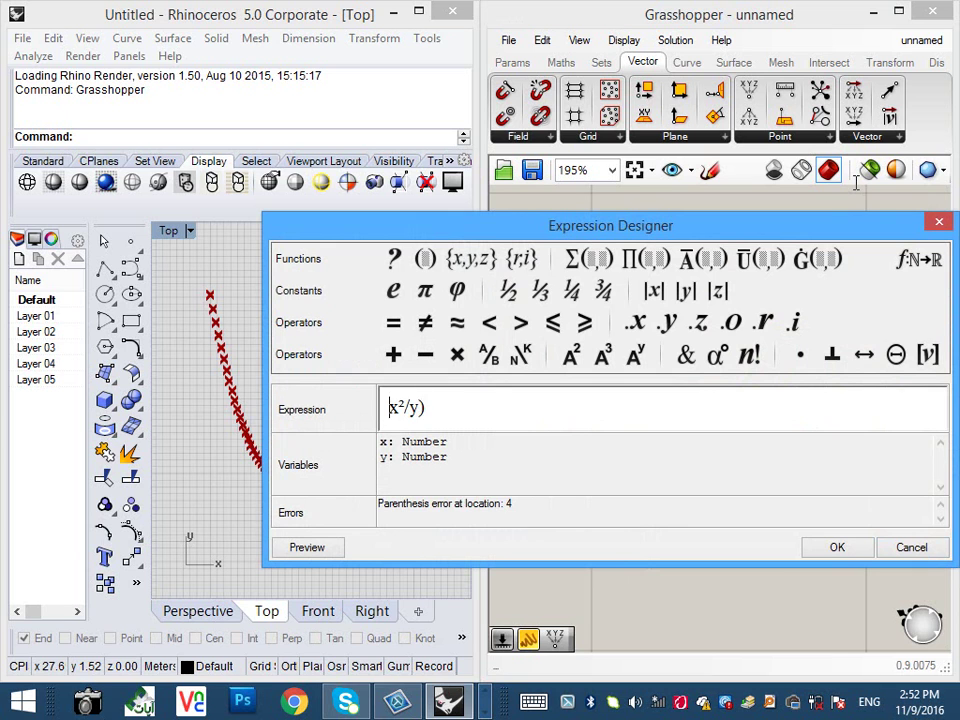
pyautogui.write('(')
pyautogui.press('End')
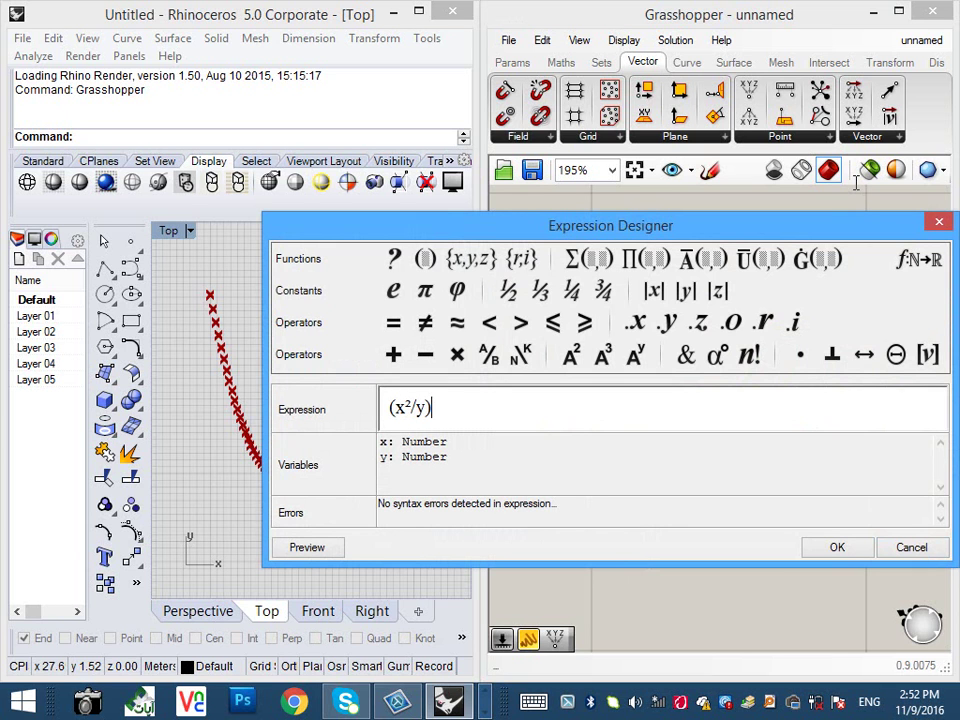
pyautogui.write('+ 10')
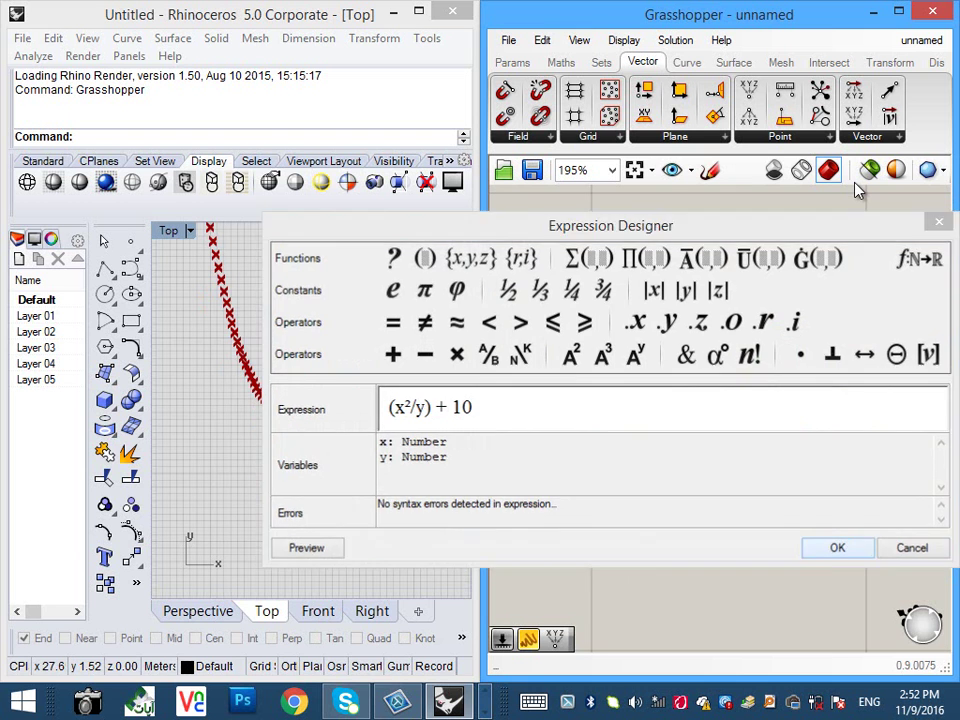
pyautogui.press('Return')
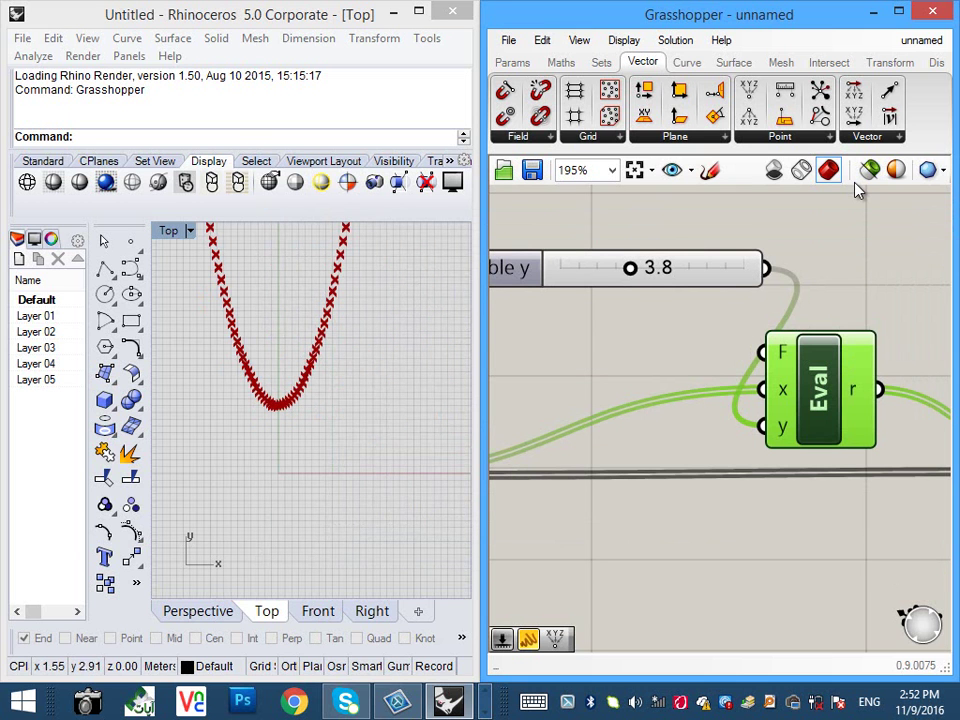
pyautogui.moveTo(379, 357); pyautogui.dragTo(341, 377, button='right')
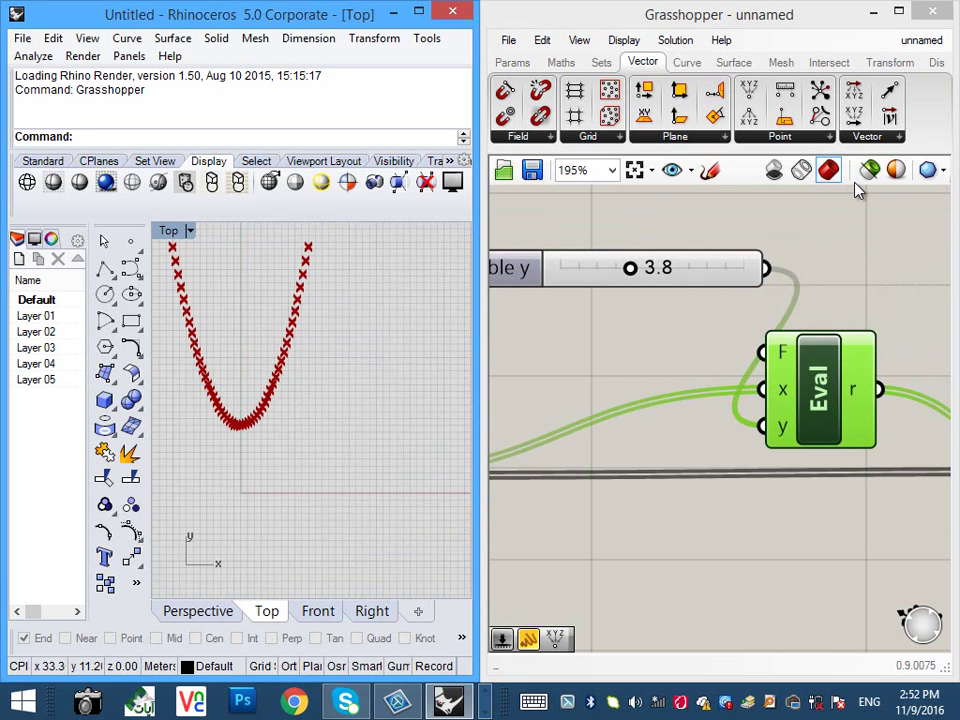
# - Replace the constant 10 in the Evaluate expression with a variable named height, making it (x²/y) + height
pyautogui.scroll(-4, 749, 306)
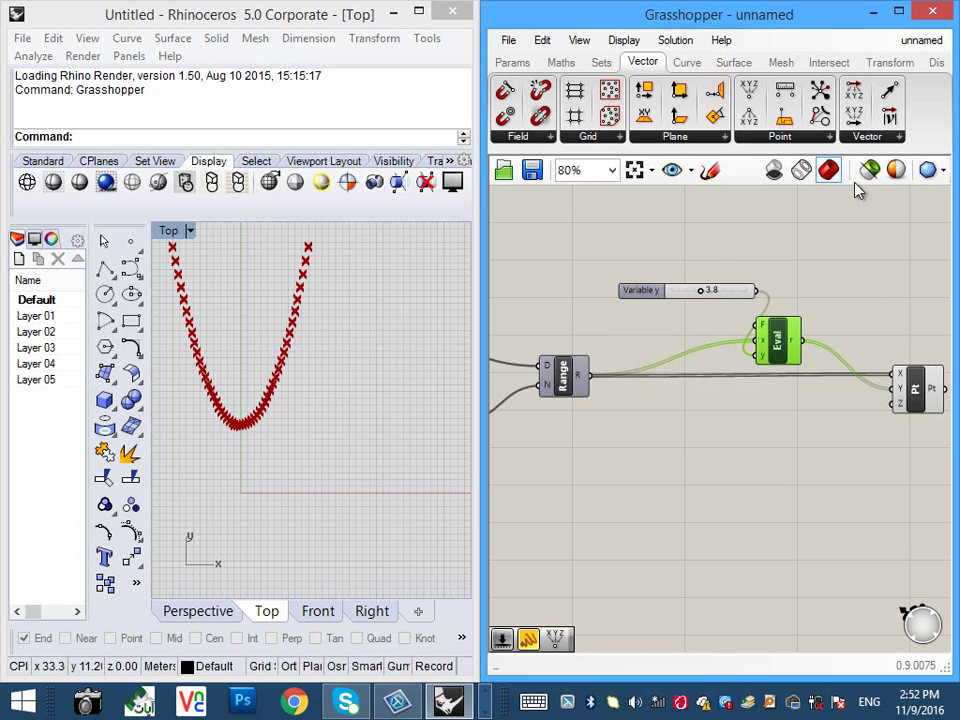
pyautogui.scroll(4, 857, 190)
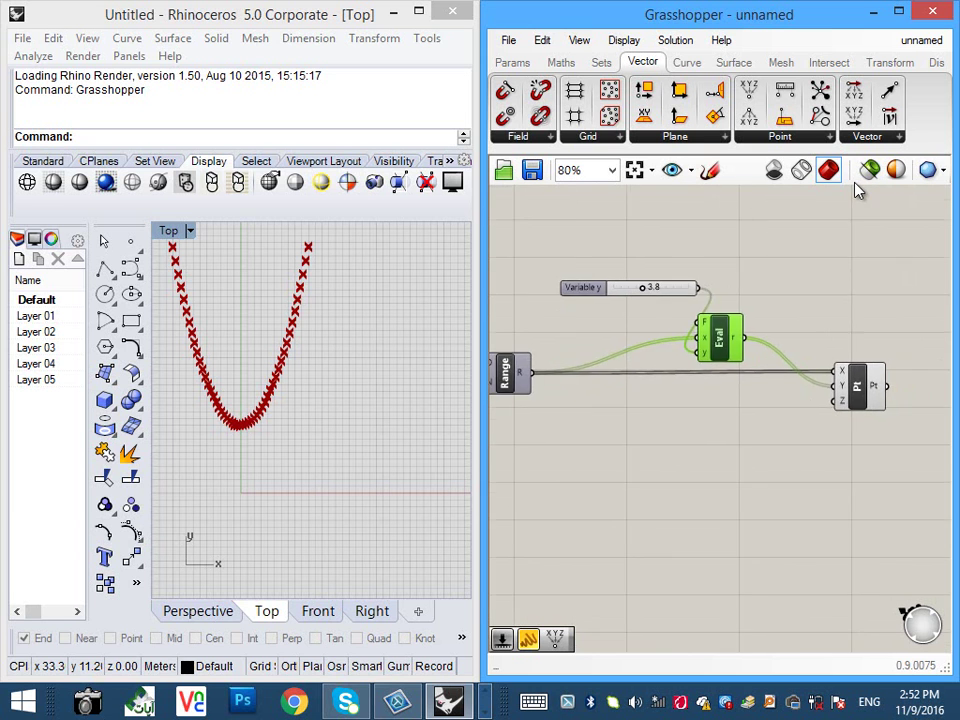
pyautogui.moveTo(853, 177); pyautogui.dragTo(855, 183, button='right')
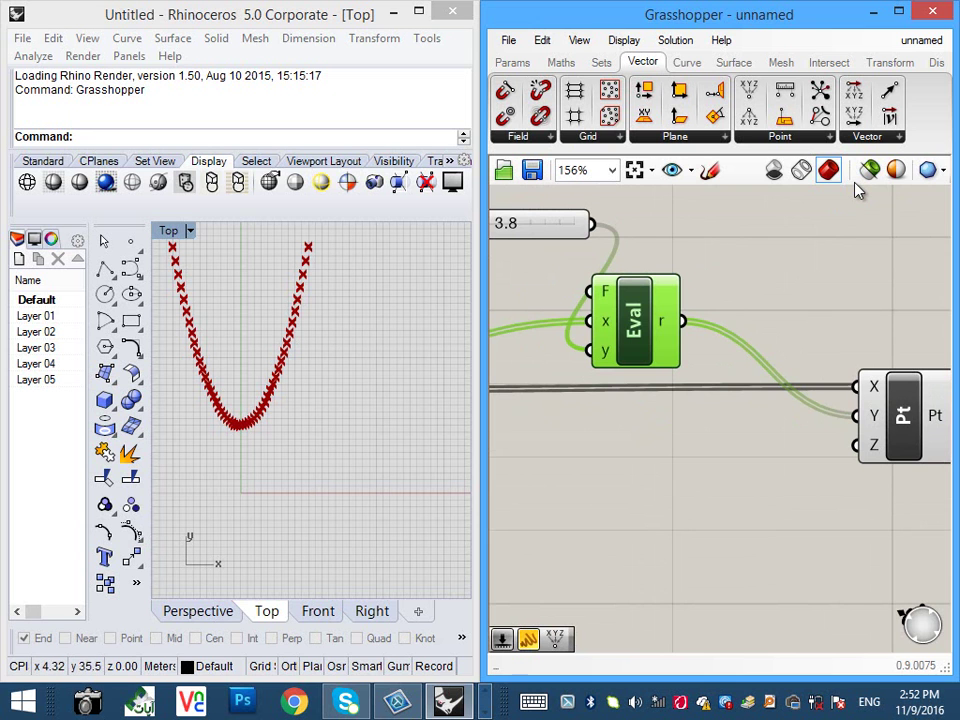
pyautogui.doubleClick(634, 322)
pyautogui.hotkey('shift', 'Left')
pyautogui.hotkey('shift', 'Left')
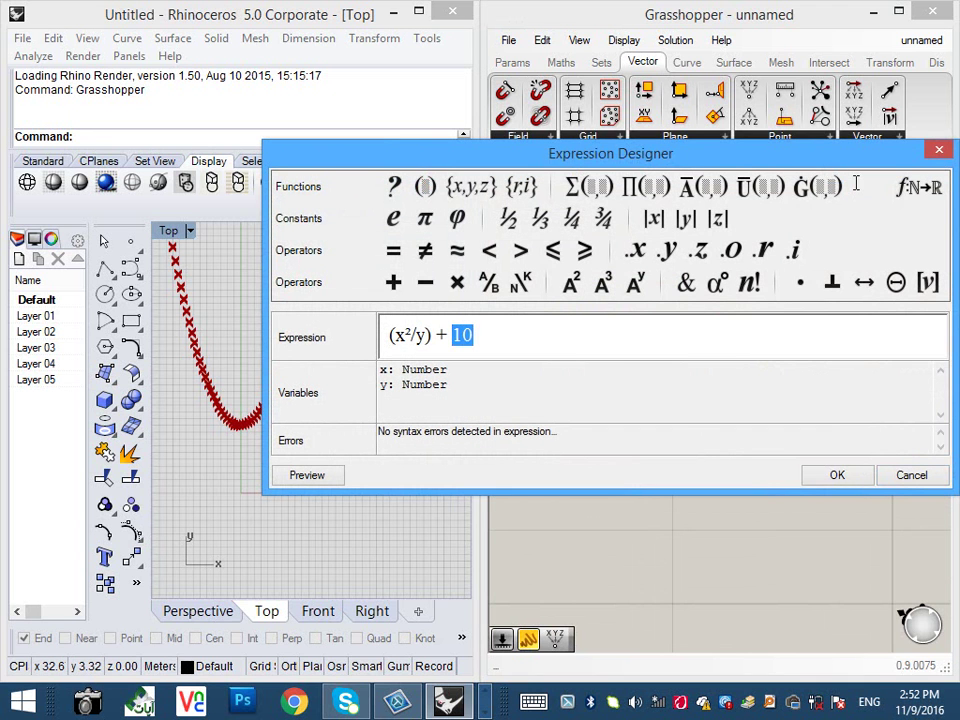
pyautogui.write('height')
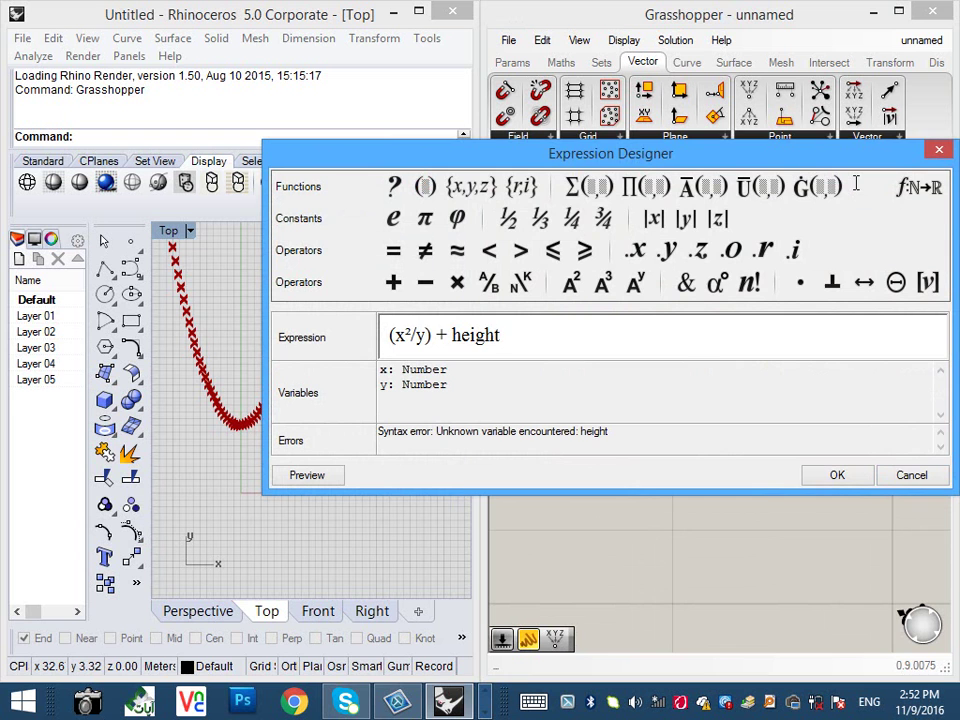
pyautogui.press('Return')
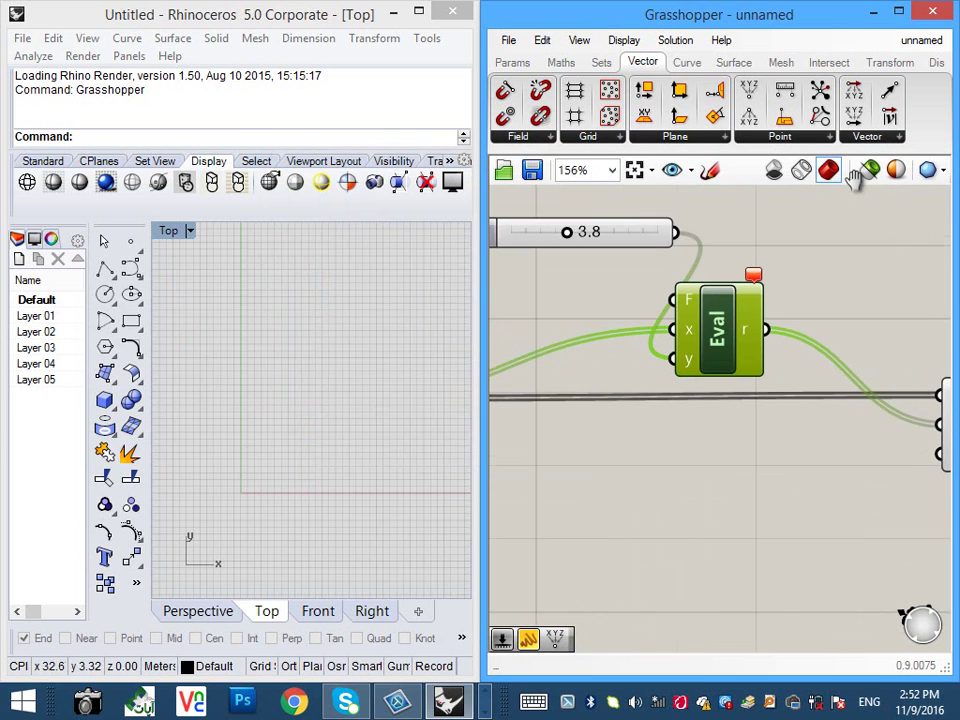
# - Add a third variable input below y on the Evaluate component and rename it height
pyautogui.scroll(7, 856, 186)
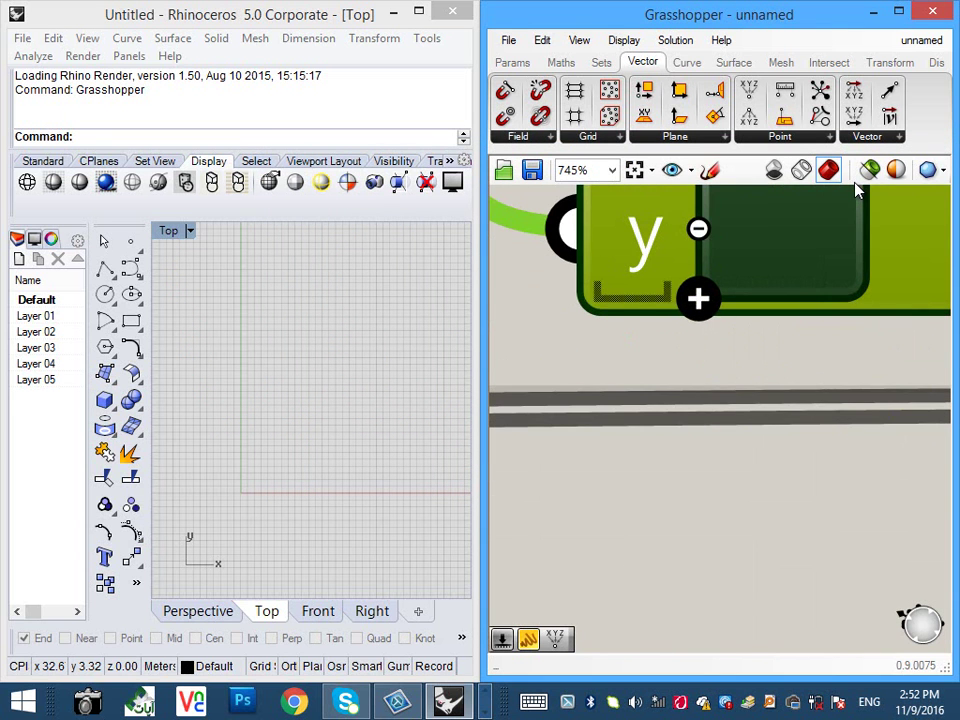
pyautogui.click(698, 299)
pyautogui.scroll(1, 643, 331)
pyautogui.scroll(-5, 644, 331)
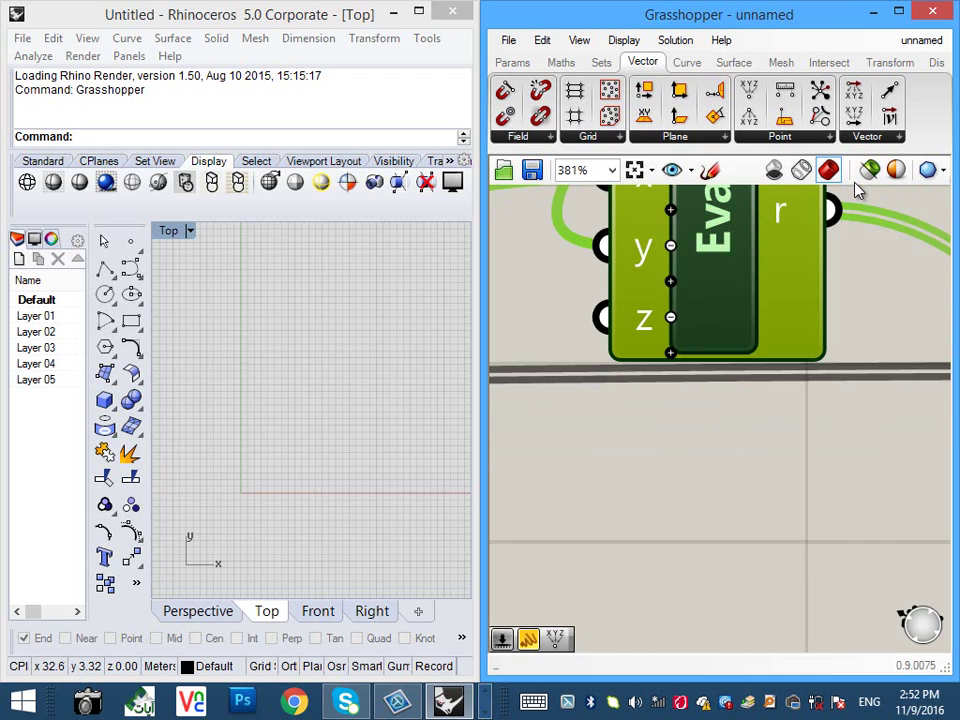
pyautogui.rightClick(645, 331)
pyautogui.press('BackSpace')
pyautogui.write('height')
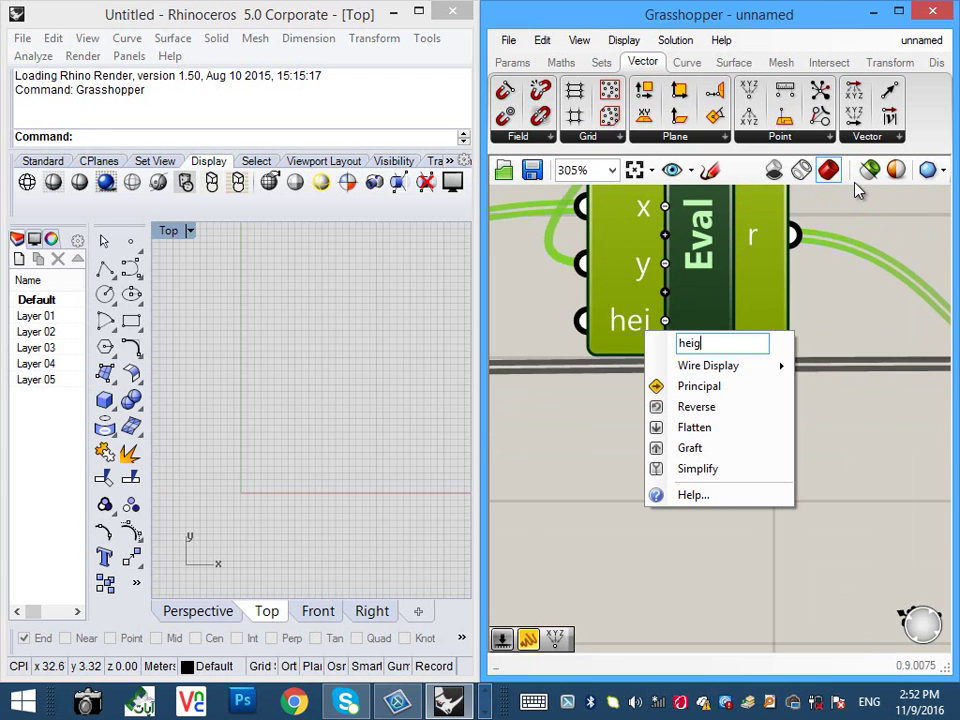
pyautogui.press('Return')
pyautogui.scroll(3, 857, 189)
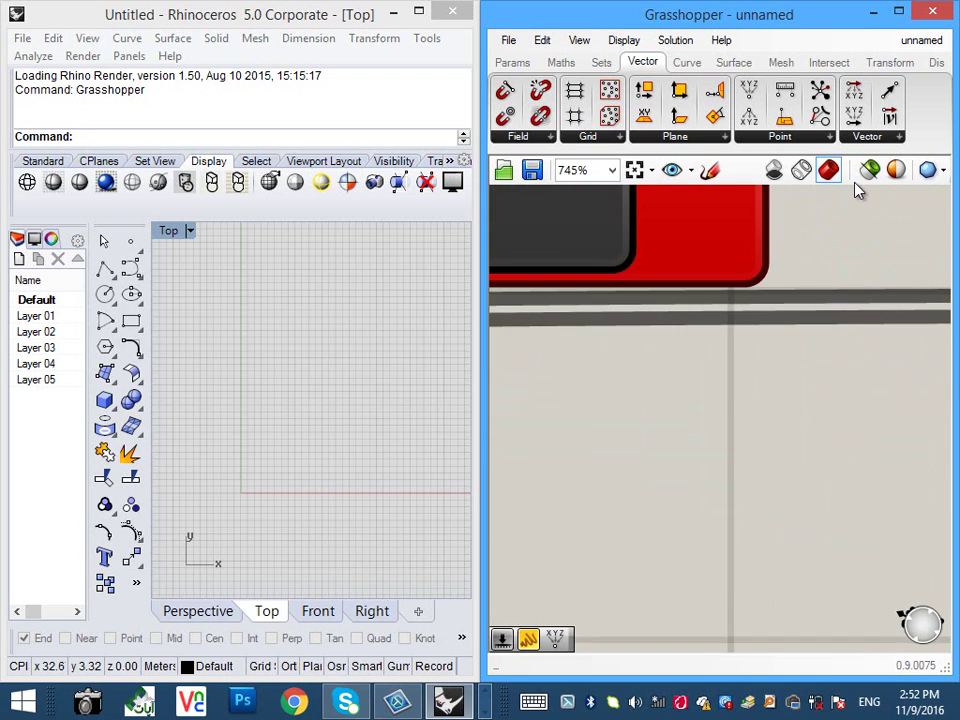
# - Move the Evaluate component and the Variable y slider apart to make room for another slider
pyautogui.scroll(-6, 857, 189)
pyautogui.scroll(-1, 857, 189)
pyautogui.moveTo(832, 368); pyautogui.dragTo(693, 285)
pyautogui.moveTo(748, 375); pyautogui.dragTo(770, 299)
pyautogui.click(646, 272)
pyautogui.moveTo(600, 237); pyautogui.dragTo(533, 216)
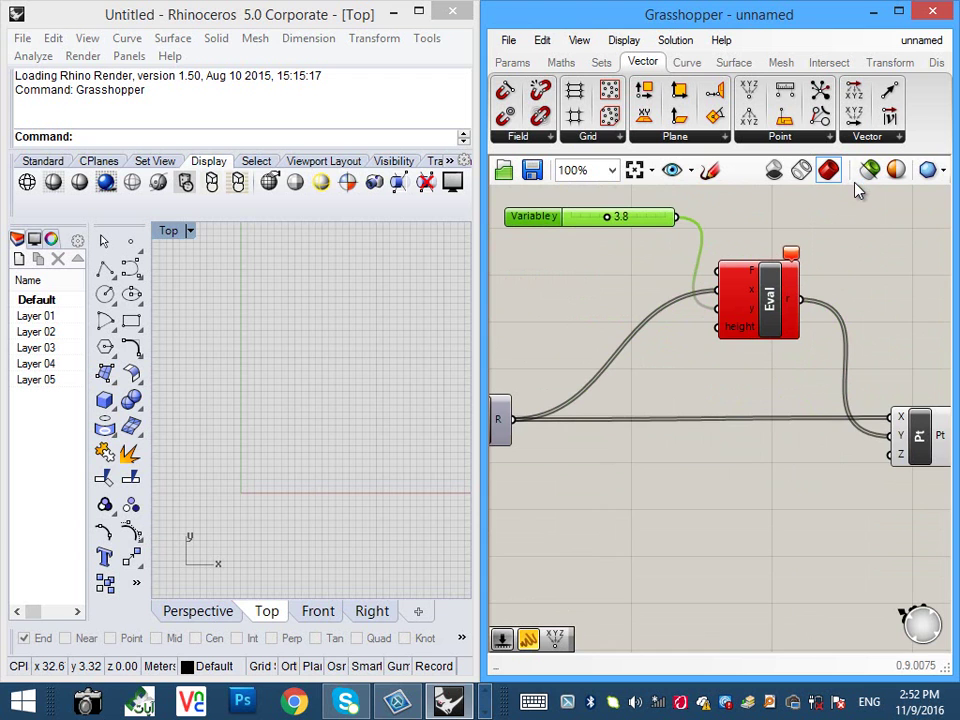
pyautogui.moveTo(857, 189); pyautogui.dragTo(891, 210, button='right')
# - Add a number slider created with the value 12, connect it to the height input and set it to 0
pyautogui.doubleClick(578, 283)
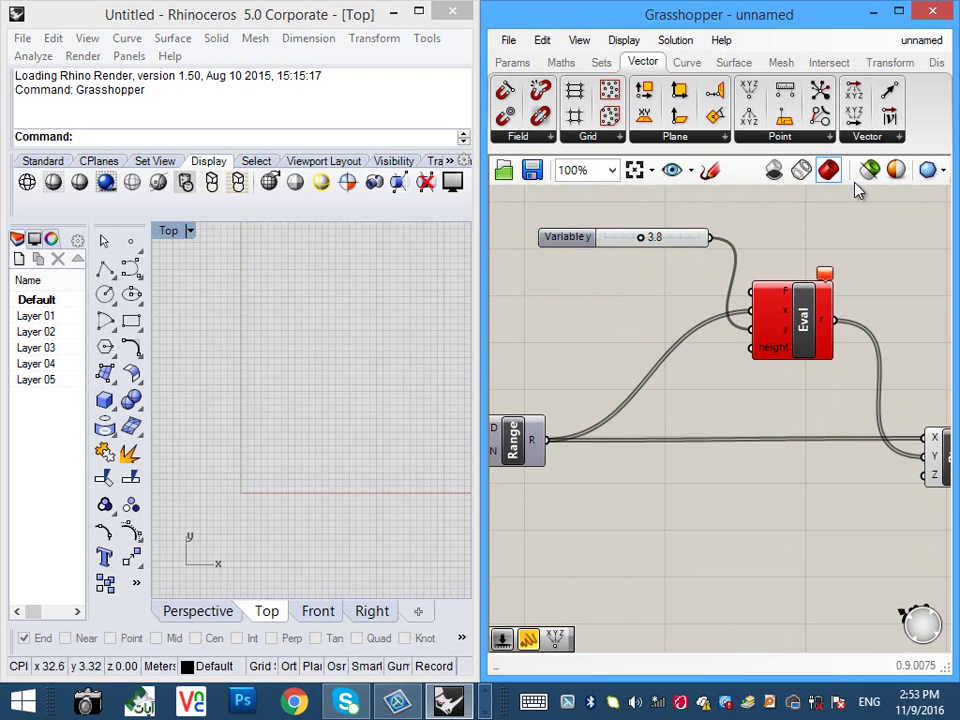
pyautogui.write('12')
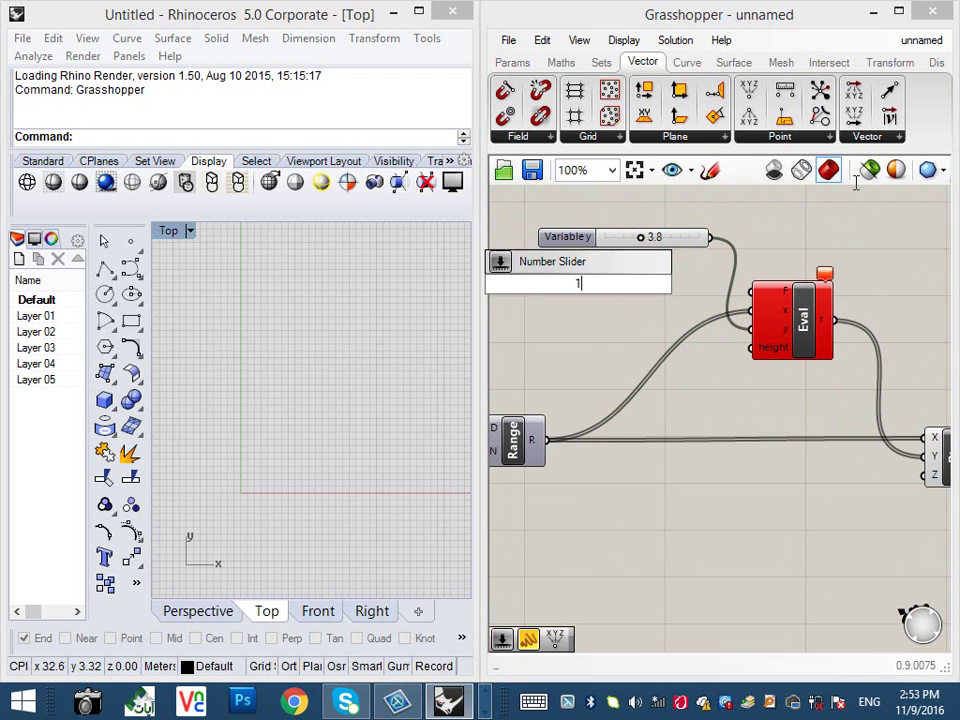
pyautogui.press('Return')
pyautogui.moveTo(656, 285); pyautogui.dragTo(750, 347)
pyautogui.moveTo(580, 284)
pyautogui.mouseDown()
pyautogui.moveTo(606, 284)
pyautogui.moveTo(568, 284)
pyautogui.moveTo(585, 284)
pyautogui.mouseUp()
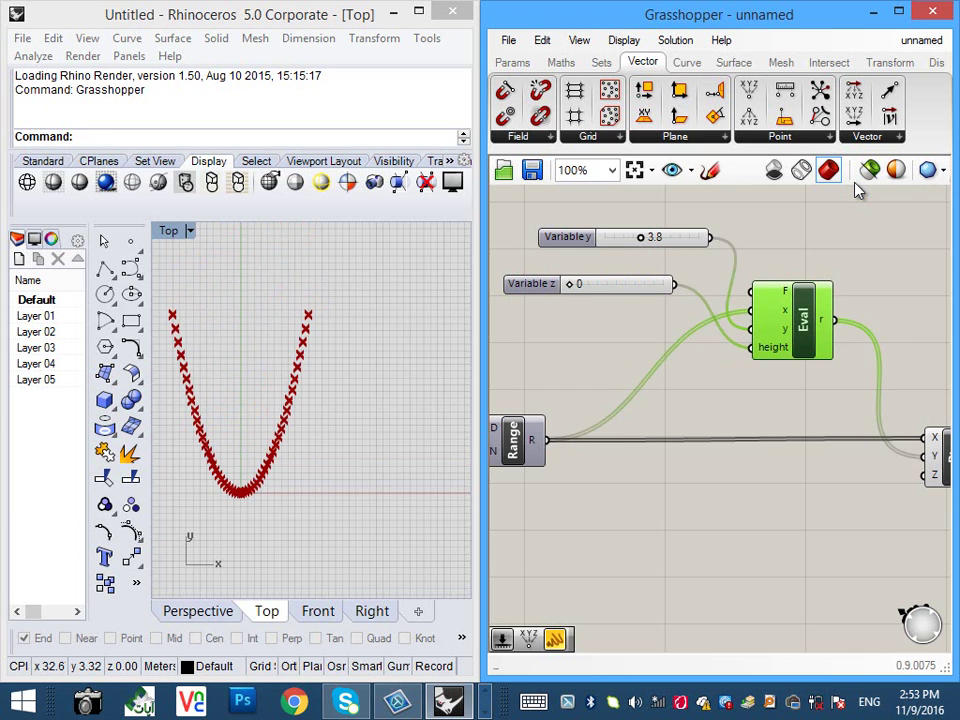
# - Add an x³ term to the Evaluate expression, making it (x²+x³/y) + height
pyautogui.moveTo(766, 343); pyautogui.dragTo(779, 328)
pyautogui.scroll(5, 779, 328)
pyautogui.scroll(4, 855, 190)
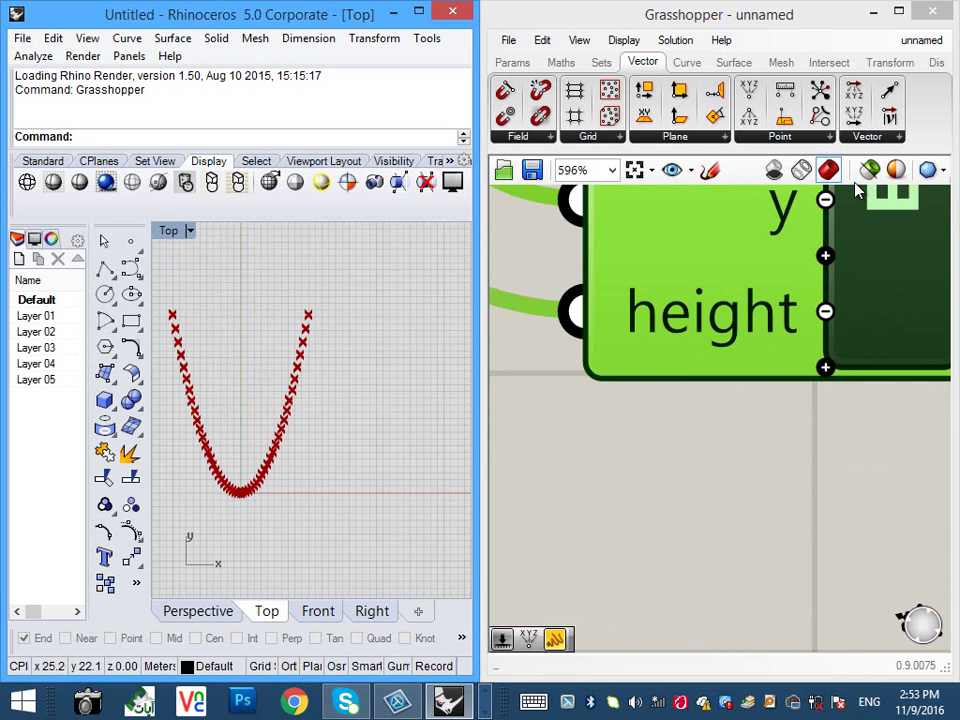
pyautogui.scroll(-6, 855, 190)
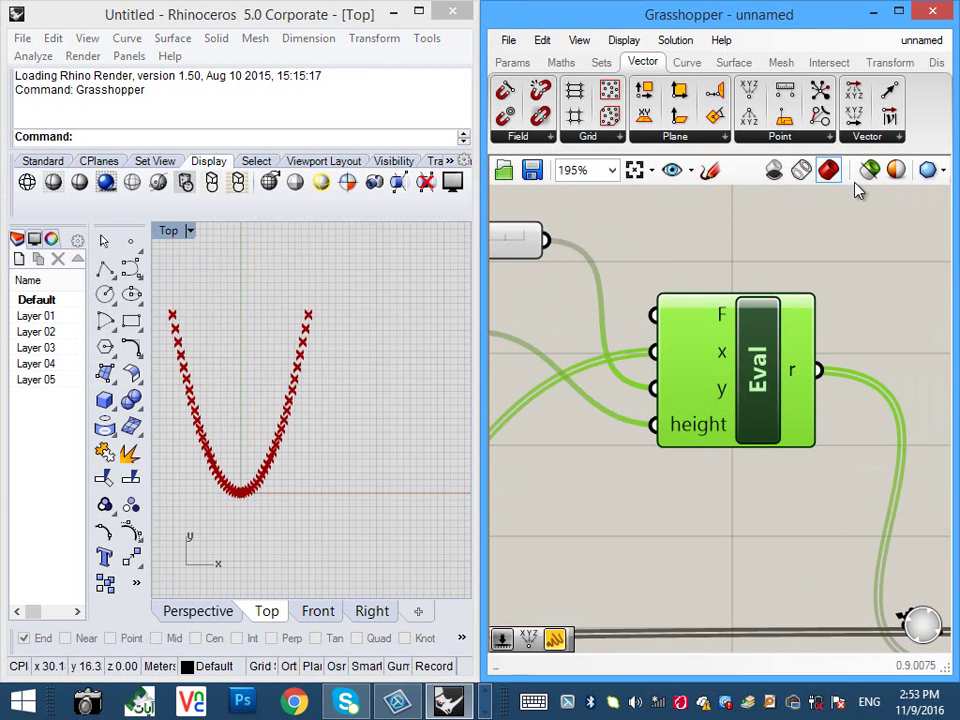
pyautogui.doubleClick(758, 370)
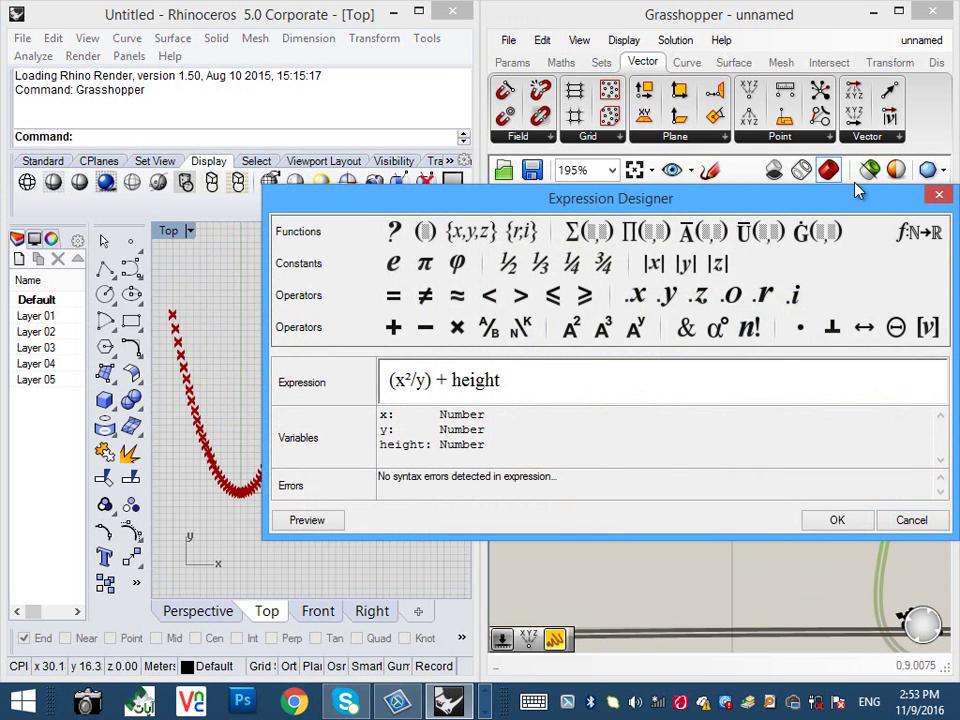
pyautogui.write('+')
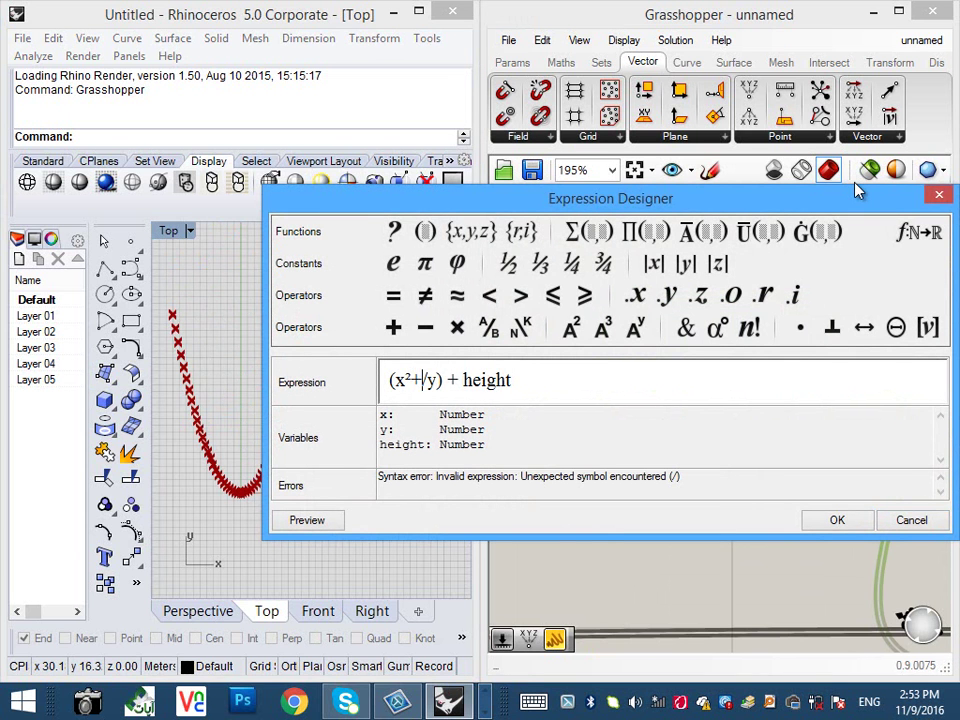
pyautogui.write('x³')
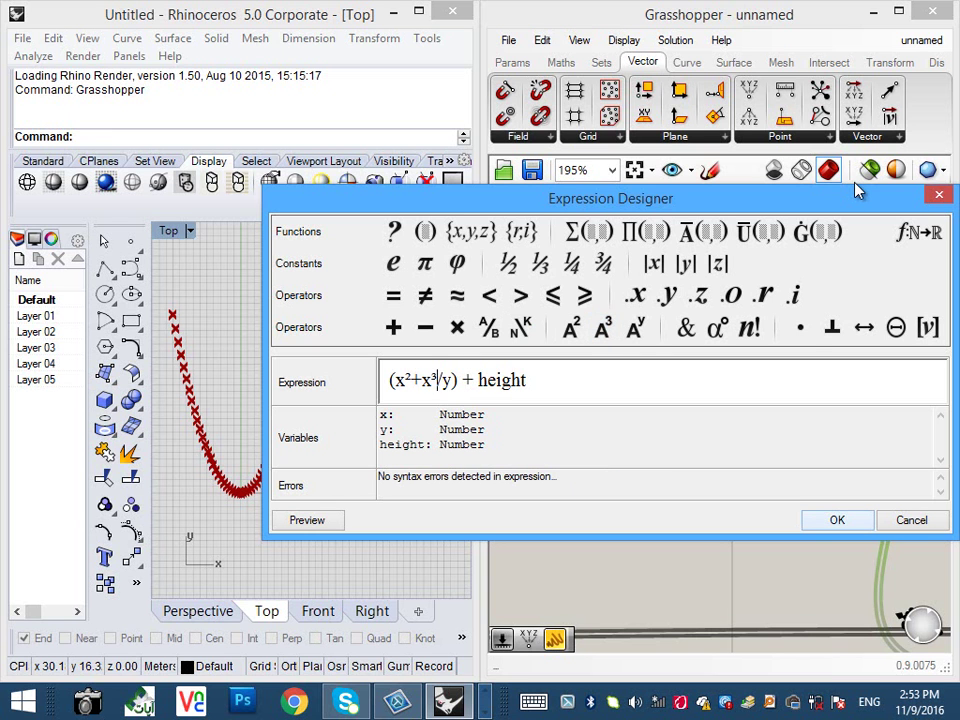
pyautogui.press('Return')
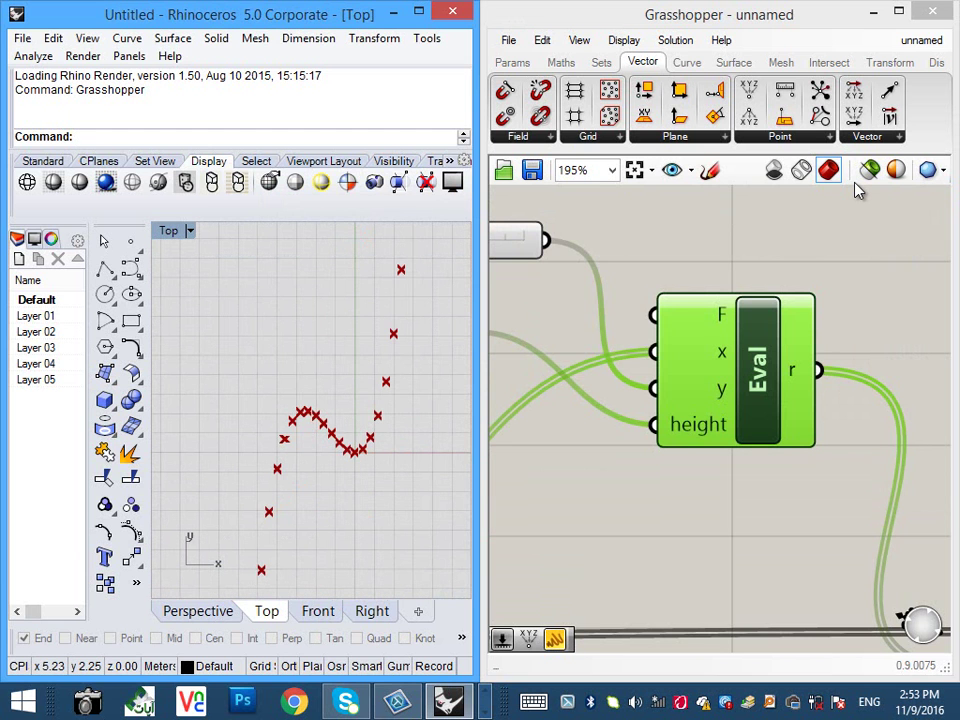
# - Divide the x³ term by 50 inside its own parentheses, making the Evaluate expression (x²+(x³/50)/y) + height
pyautogui.doubleClick(758, 386)
pyautogui.click(432, 407)
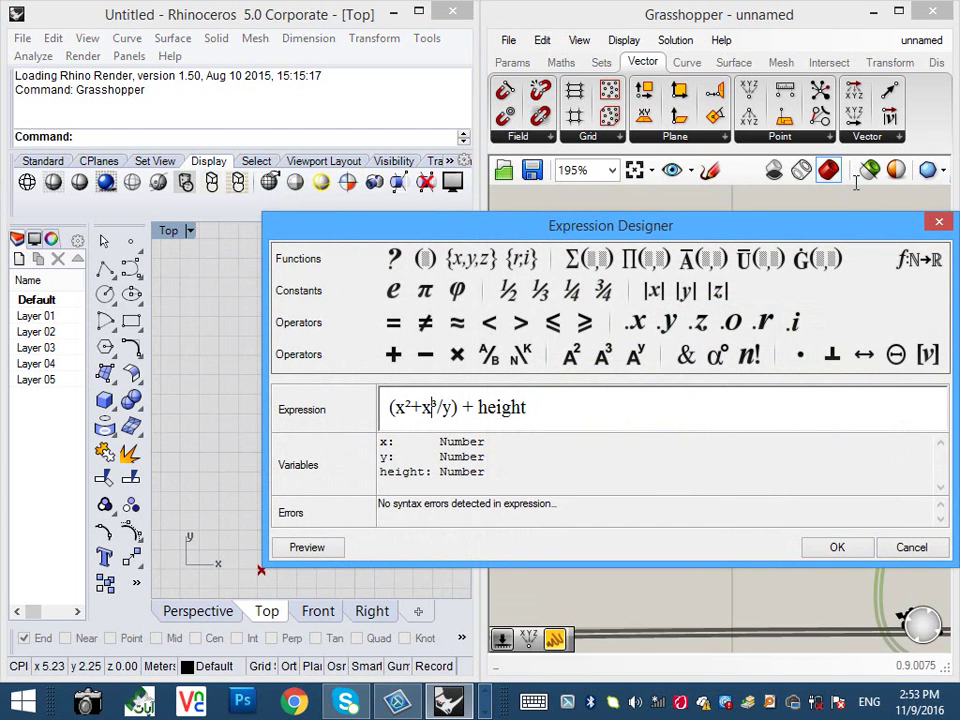
pyautogui.press('Right')
pyautogui.write('/50)')
pyautogui.press('Left')
pyautogui.press('Left')
pyautogui.press('Left')
pyautogui.press('Left')
pyautogui.press('Left')
pyautogui.press('Left')
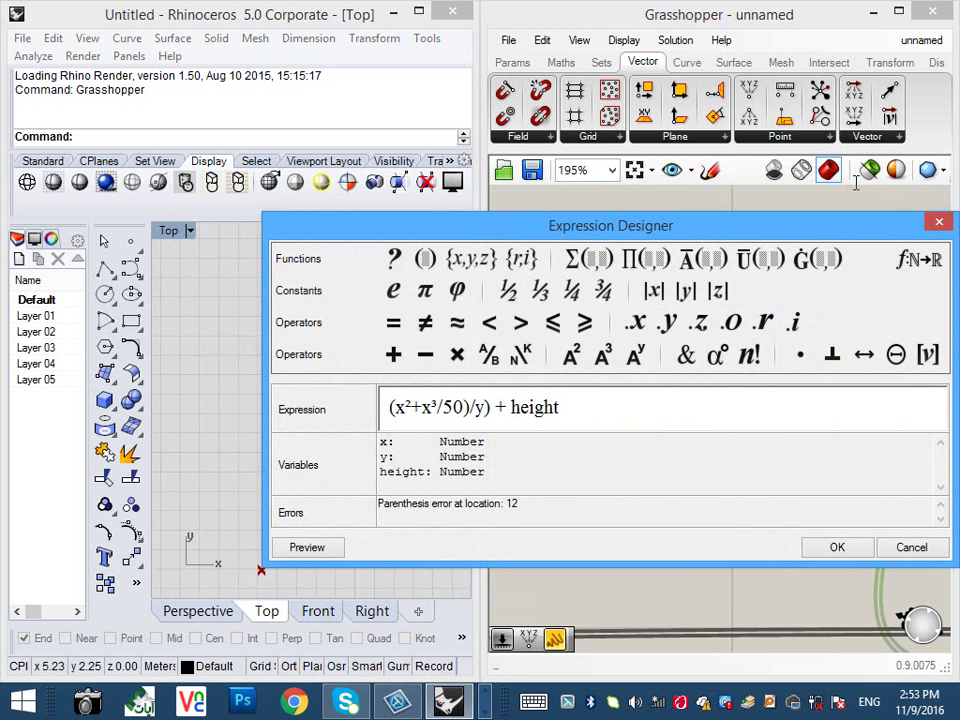
pyautogui.write('(')
pyautogui.click(837, 547)
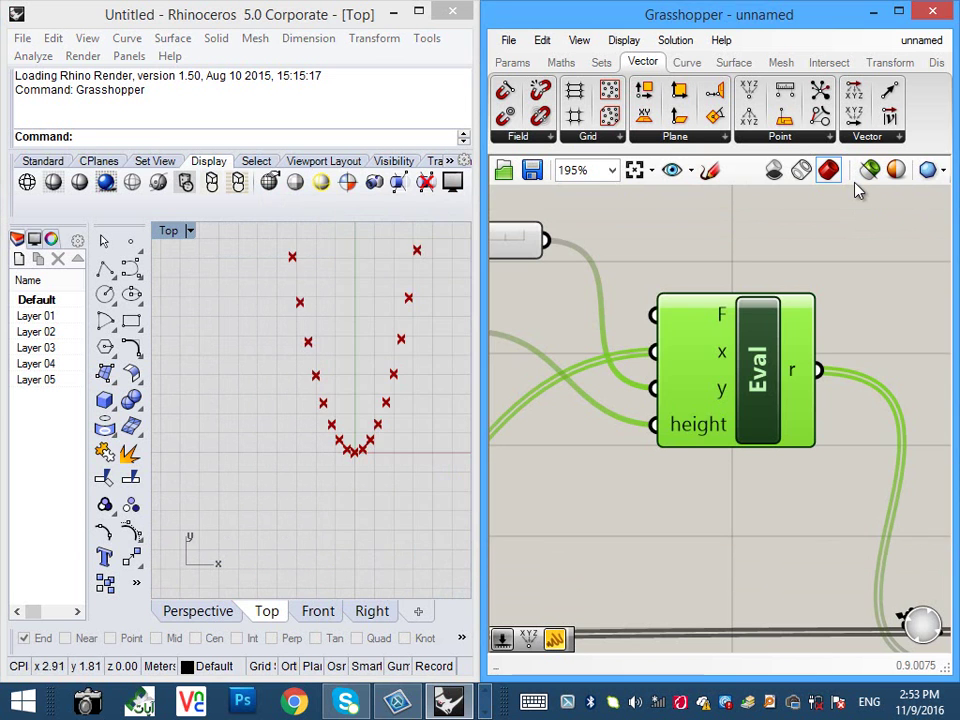
# - Set the Variable y slider to 3.0 while viewing the whole plotted curve
pyautogui.moveTo(426, 409); pyautogui.dragTo(321, 539, button='right')
pyautogui.scroll(-4, 321, 539)
pyautogui.click(318, 611)
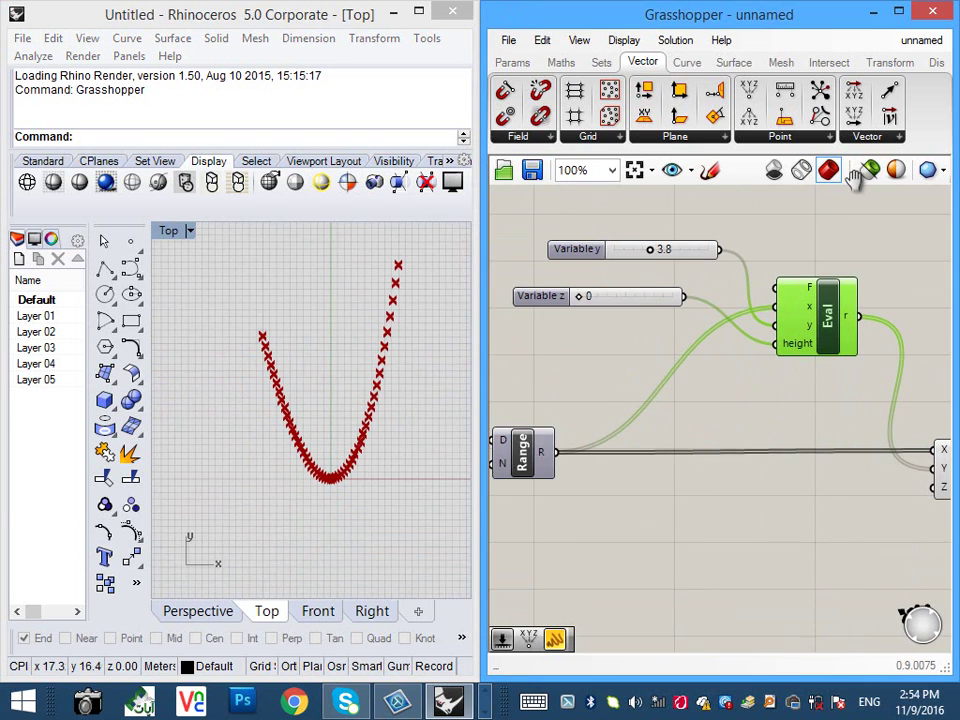
pyautogui.moveTo(853, 178); pyautogui.dragTo(858, 179, button='right')
pyautogui.moveTo(655, 250); pyautogui.dragTo(619, 250)
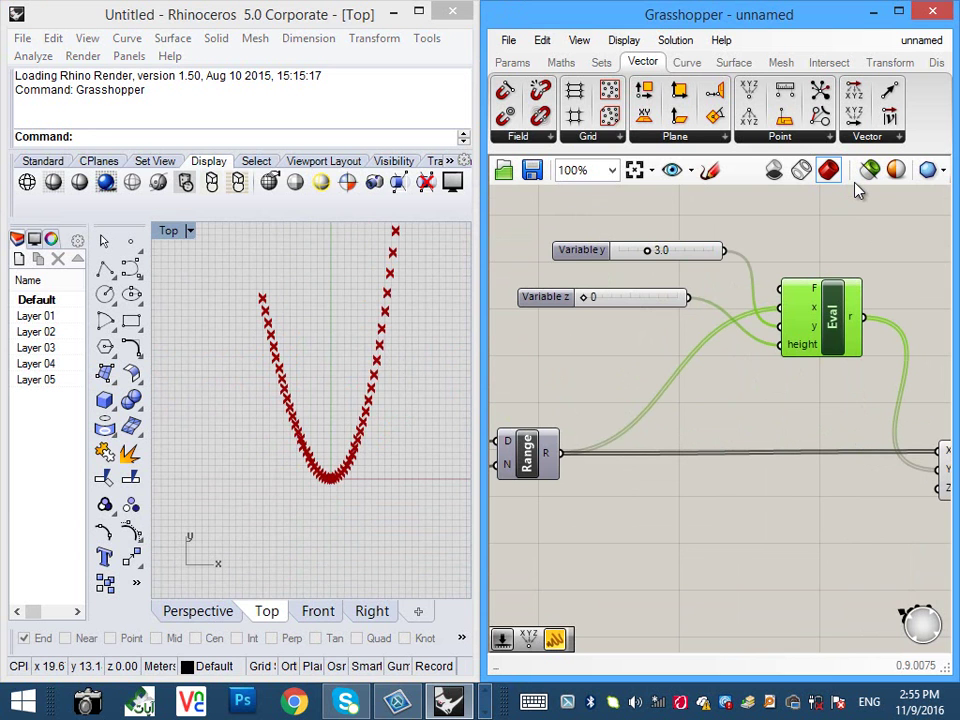
# - Change the constant dividing the x³ term in the Evaluate expression to 10
pyautogui.doubleClick(832, 317)
pyautogui.moveTo(477, 341); pyautogui.dragTo(456, 341)
pyautogui.write('10')
pyautogui.press('Return')
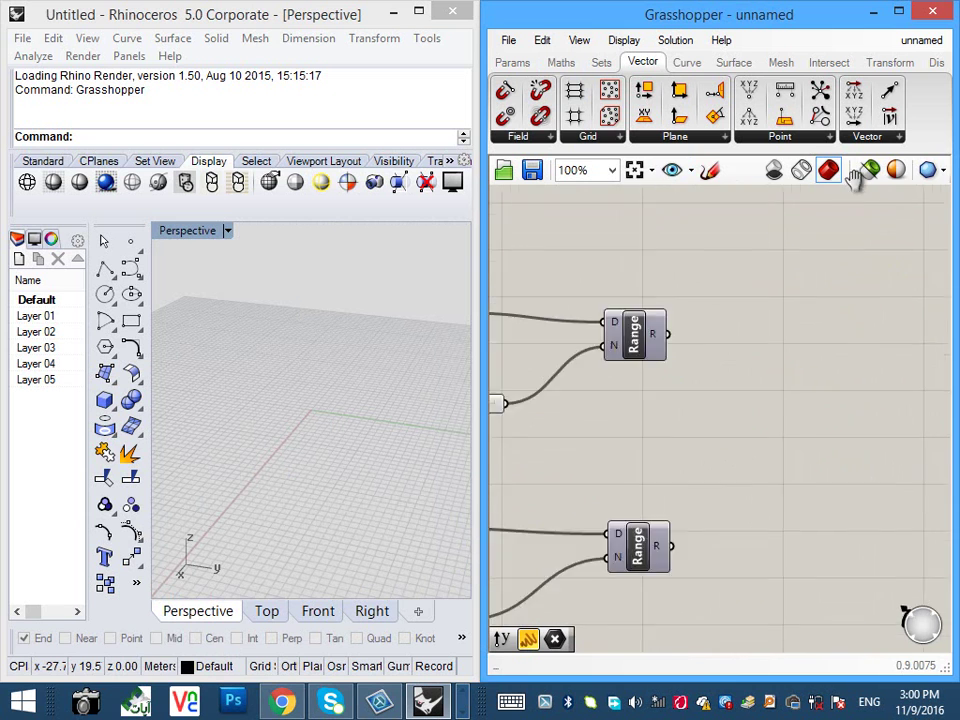
# - Review the two slider, Domain and Range chains on the canvas and select the upper Range component
pyautogui.moveTo(849, 364); pyautogui.dragTo(774, 340, button='right')
pyautogui.scroll(1, 774, 340)
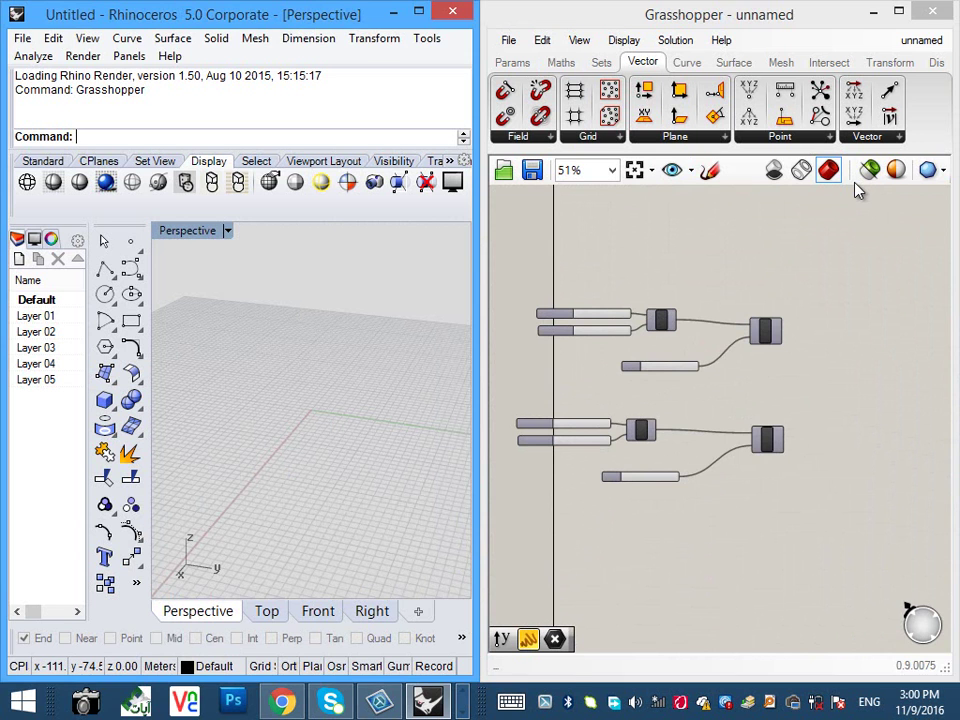
pyautogui.moveTo(800, 390); pyautogui.dragTo(731, 360, button='right')
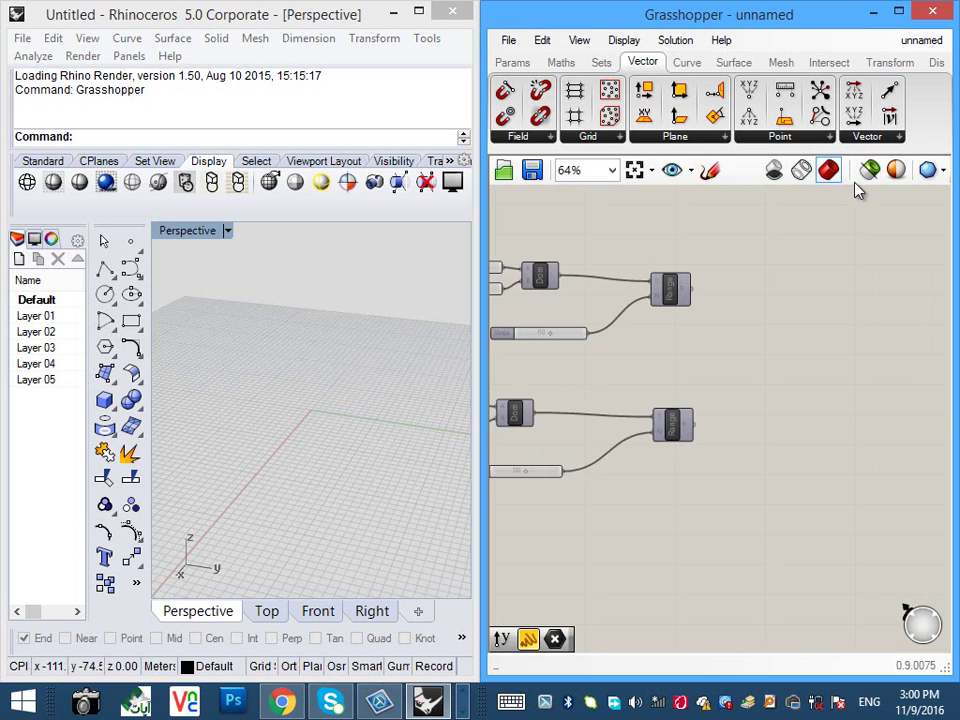
pyautogui.click(617, 279)
pyautogui.scroll(-2, 658, 298)
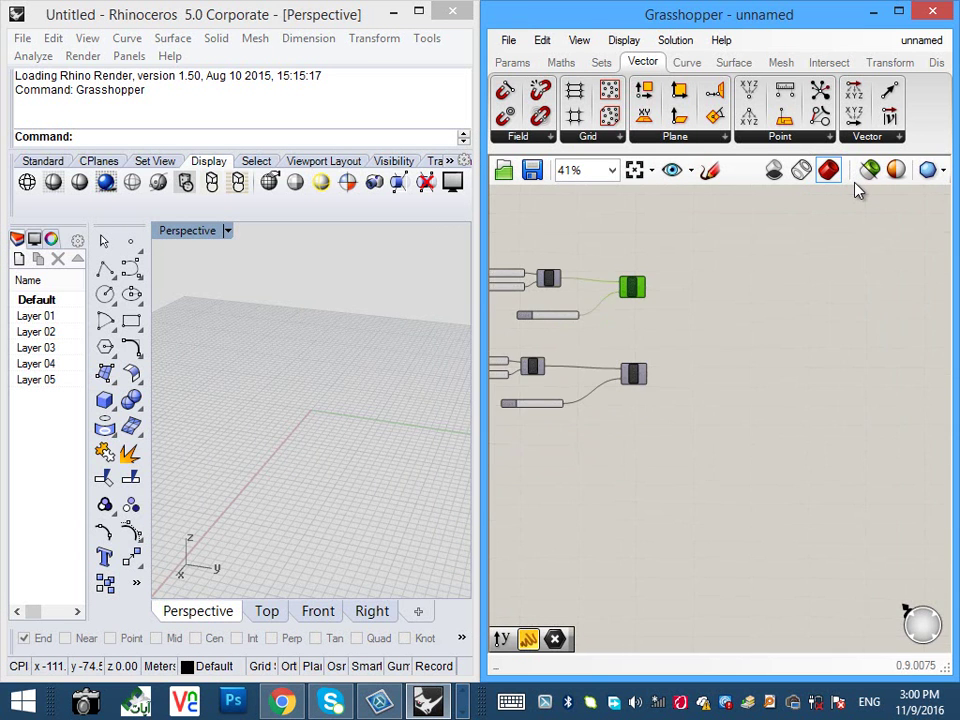
# - Add an Evaluate component on the empty canvas beyond the two Range components
pyautogui.moveTo(658, 298); pyautogui.dragTo(755, 298, button='right')
pyautogui.moveTo(796, 270); pyautogui.dragTo(559, 322)
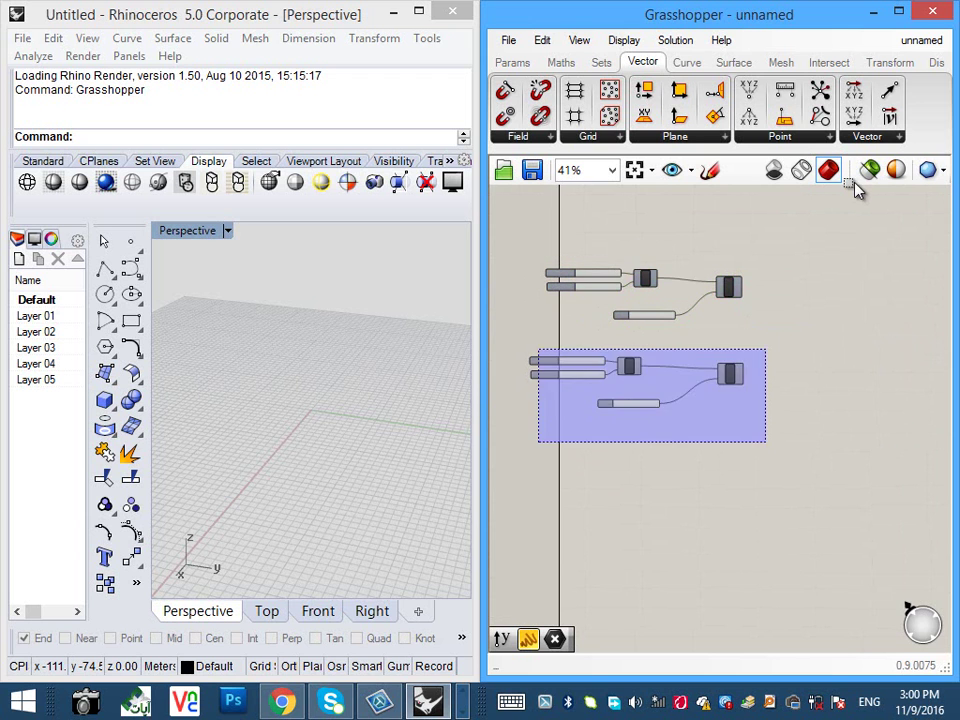
pyautogui.doubleClick(728, 302)
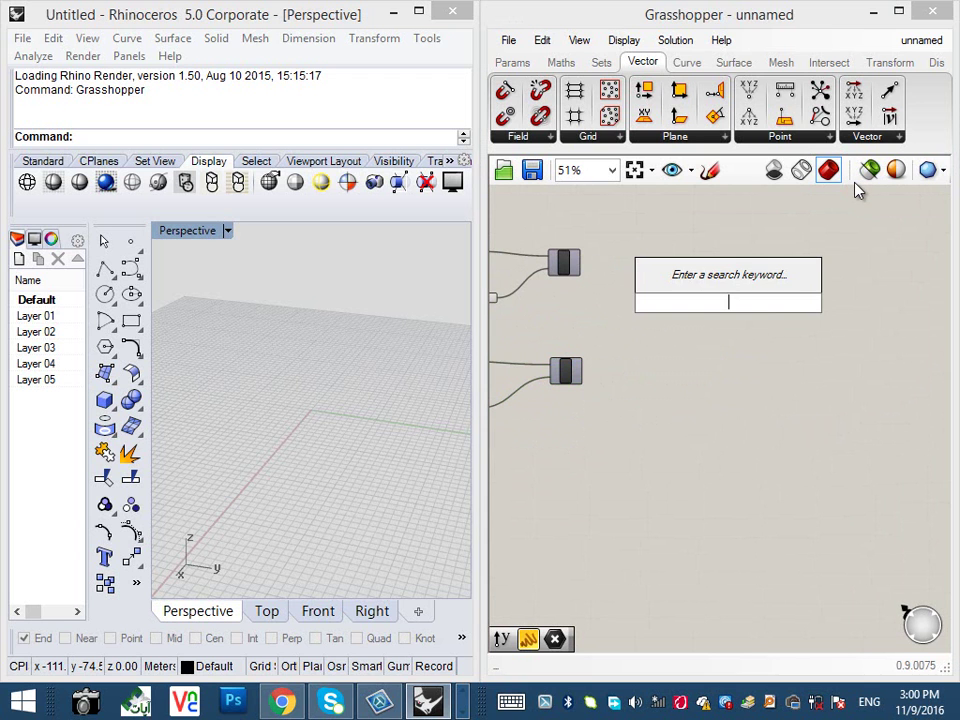
pyautogui.write('c')
pyautogui.press('BackSpace')
pyautogui.write('evalu')
pyautogui.press('Return')
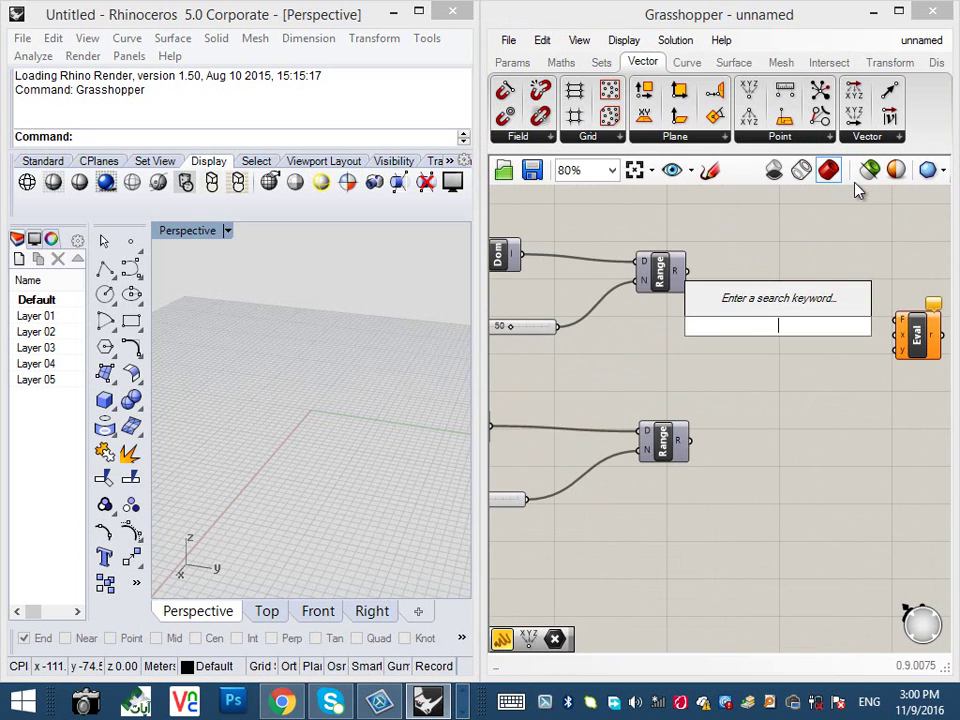
# - Add a Cross Reference component between the Range and Evaluate components, and feed the upper Range into A and the lower Range into B
pyautogui.write('cro')
pyautogui.press('Return')
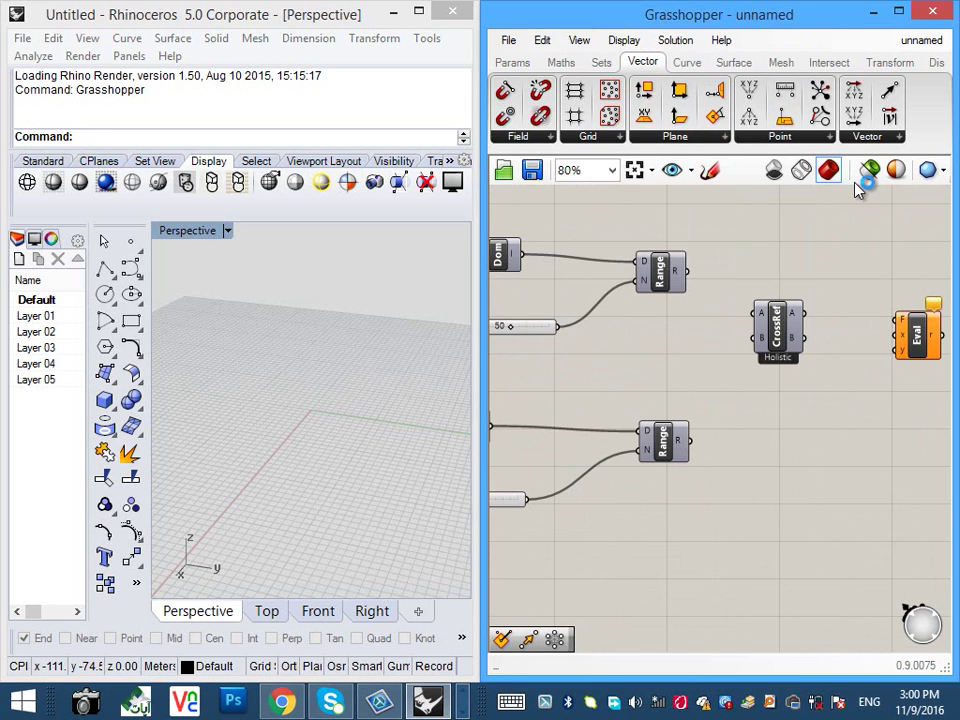
pyautogui.moveTo(858, 190); pyautogui.dragTo(889, 190, button='right')
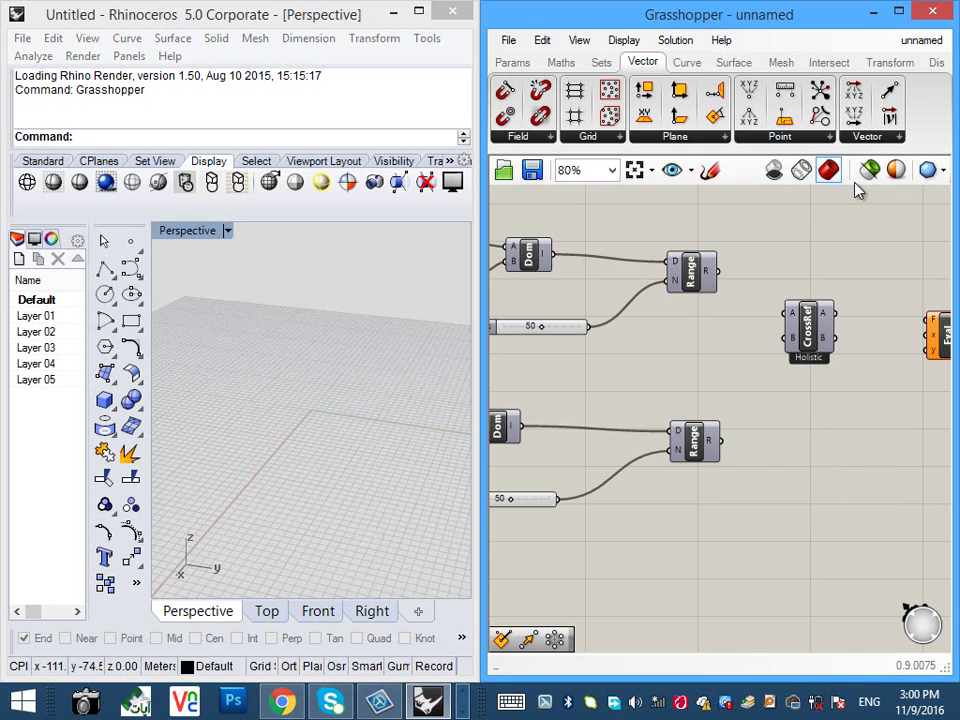
pyautogui.scroll(2, 753, 350)
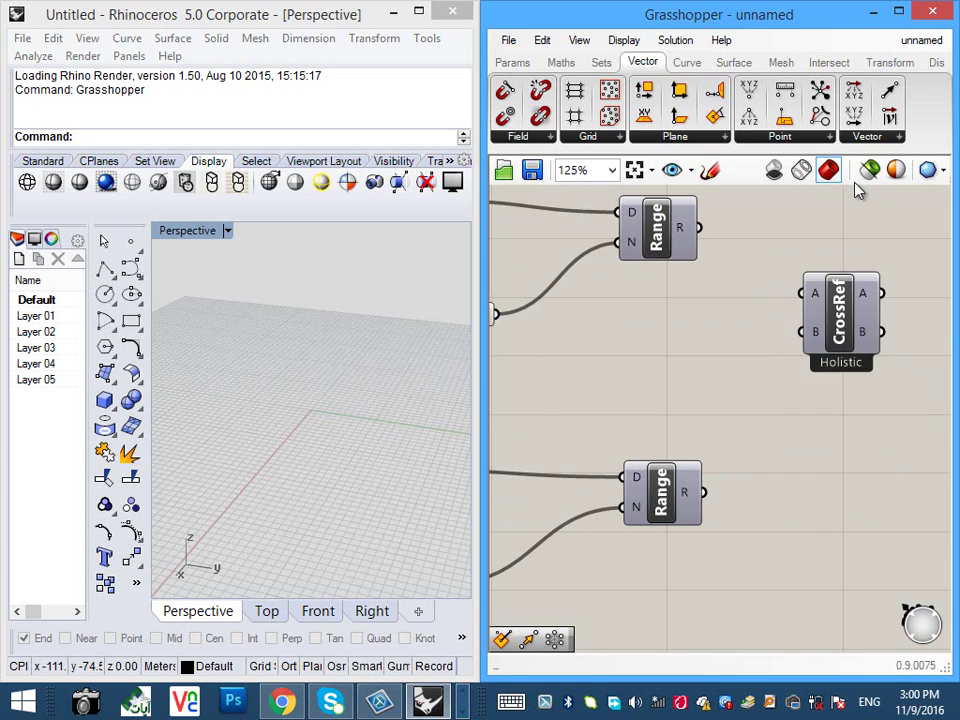
pyautogui.moveTo(845, 395); pyautogui.dragTo(731, 369, button='right')
pyautogui.moveTo(727, 288); pyautogui.dragTo(747, 297)
pyautogui.moveTo(586, 201); pyautogui.dragTo(708, 275)
pyautogui.moveTo(590, 466); pyautogui.dragTo(667, 393)
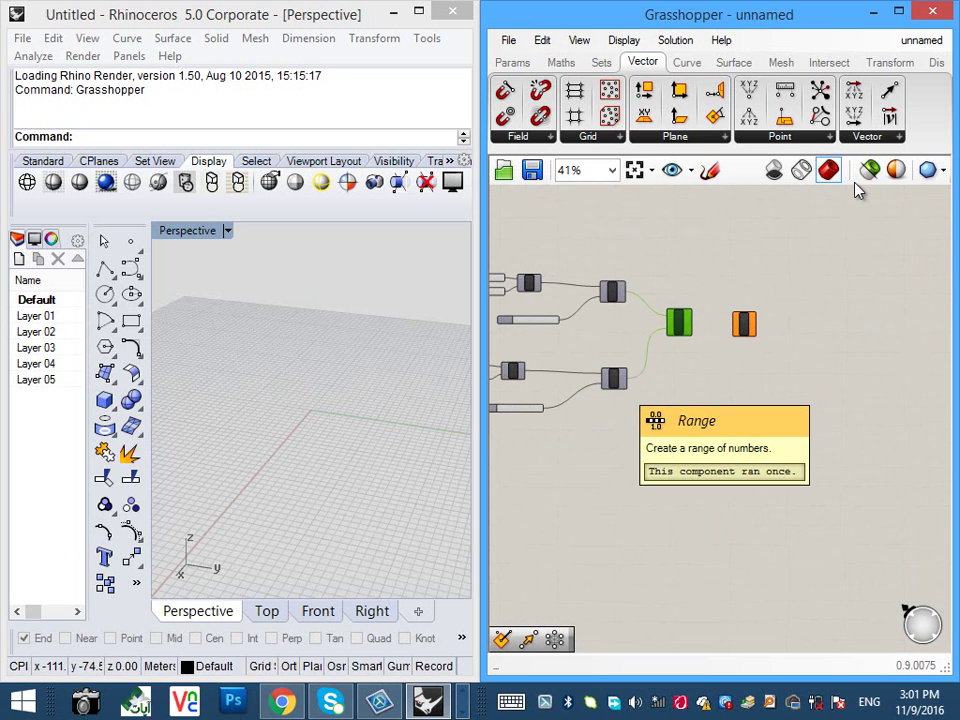
# - Feed Cross Reference outputs A and B into Evaluate's x and y inputs, and set its expression to x²+y²
pyautogui.scroll(5, 855, 190)
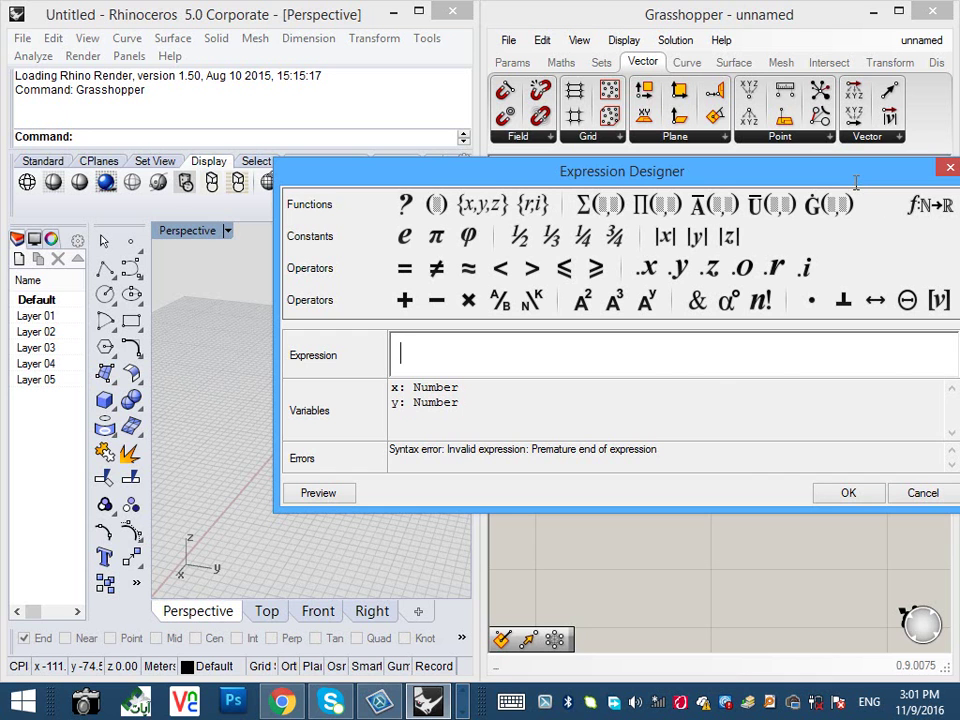
pyautogui.write('X2')
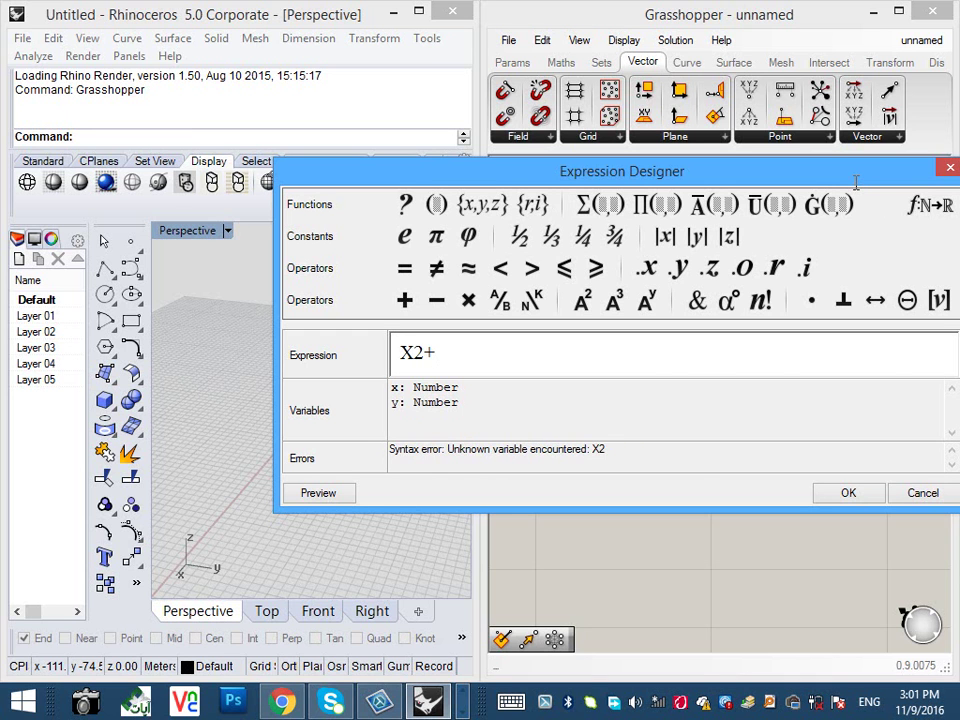
pyautogui.write('+y')
pyautogui.press('BackSpace')
pyautogui.press('BackSpace')
pyautogui.press('BackSpace')
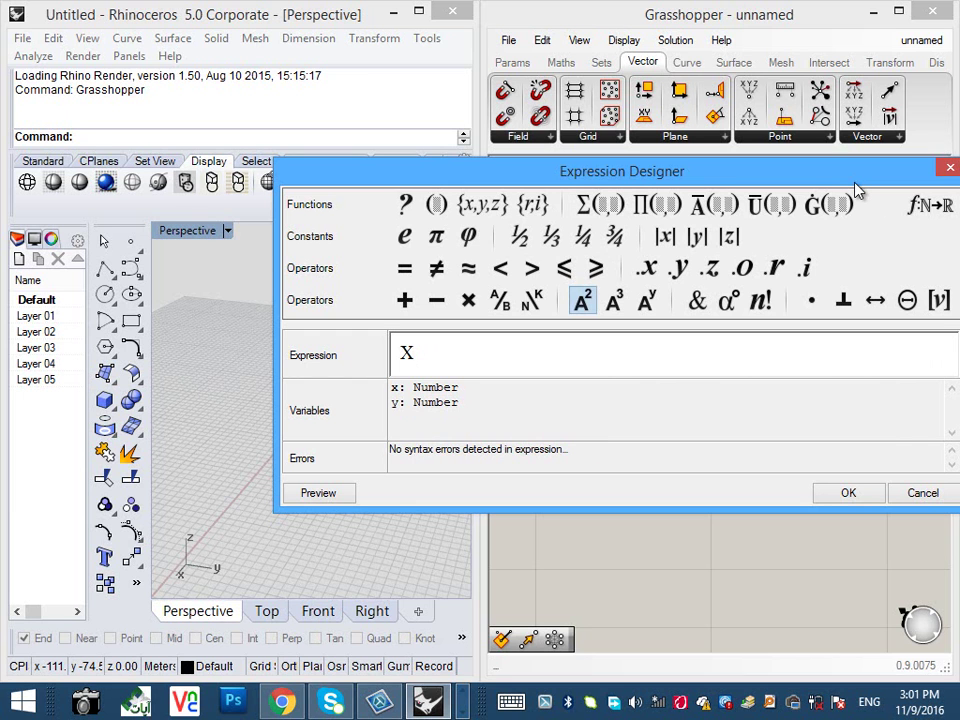
pyautogui.write('+y')
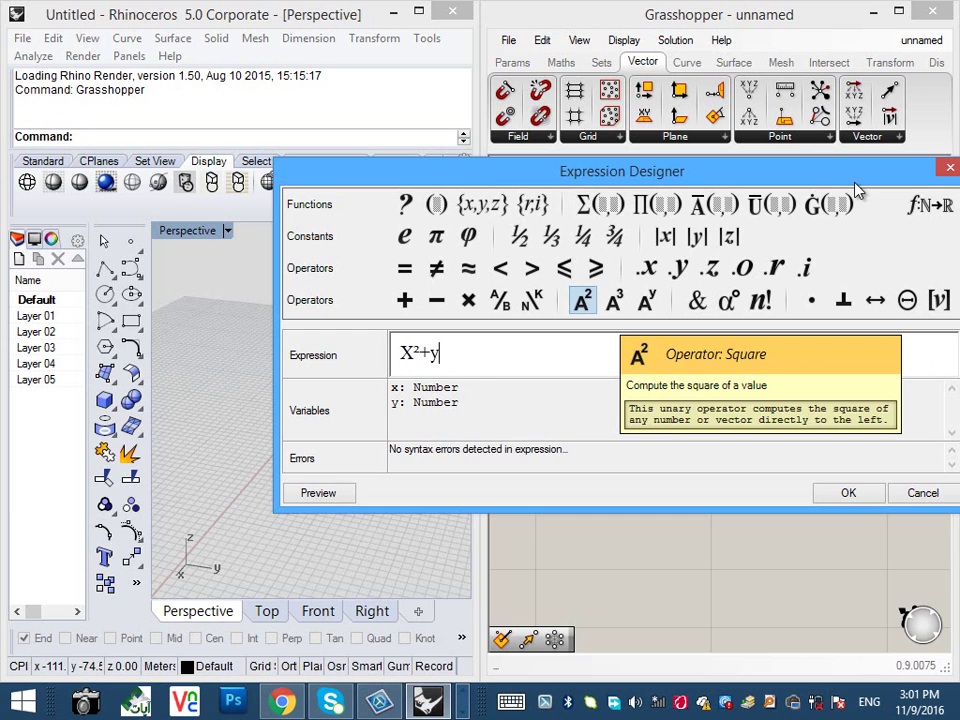
pyautogui.click(583, 300)
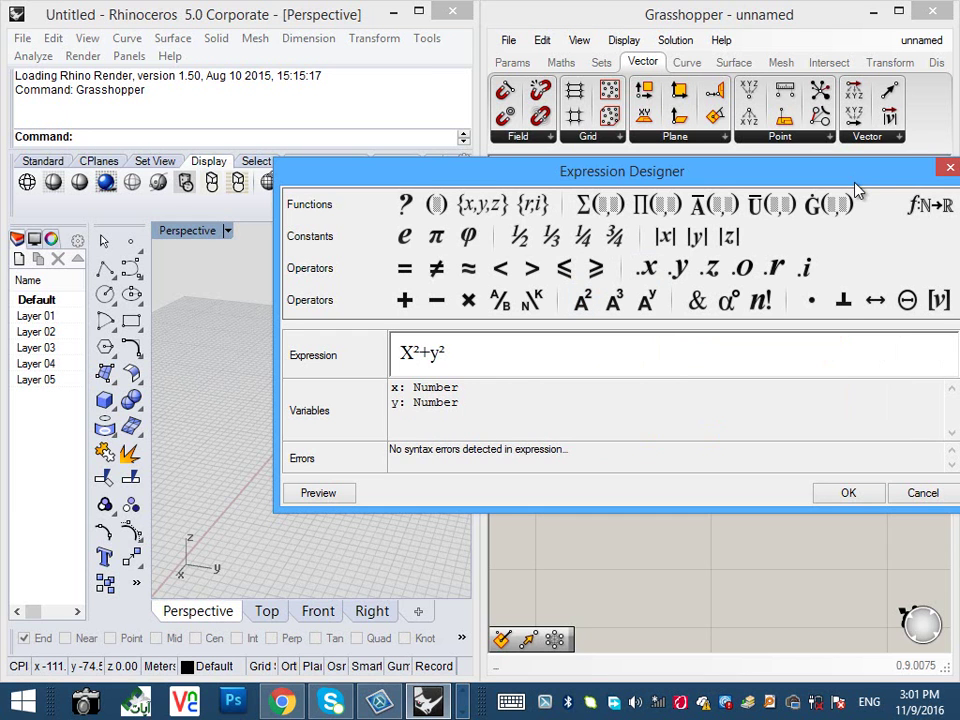
pyautogui.press('Home')
pyautogui.hotkey('shift', 'Right')
pyautogui.write('x')
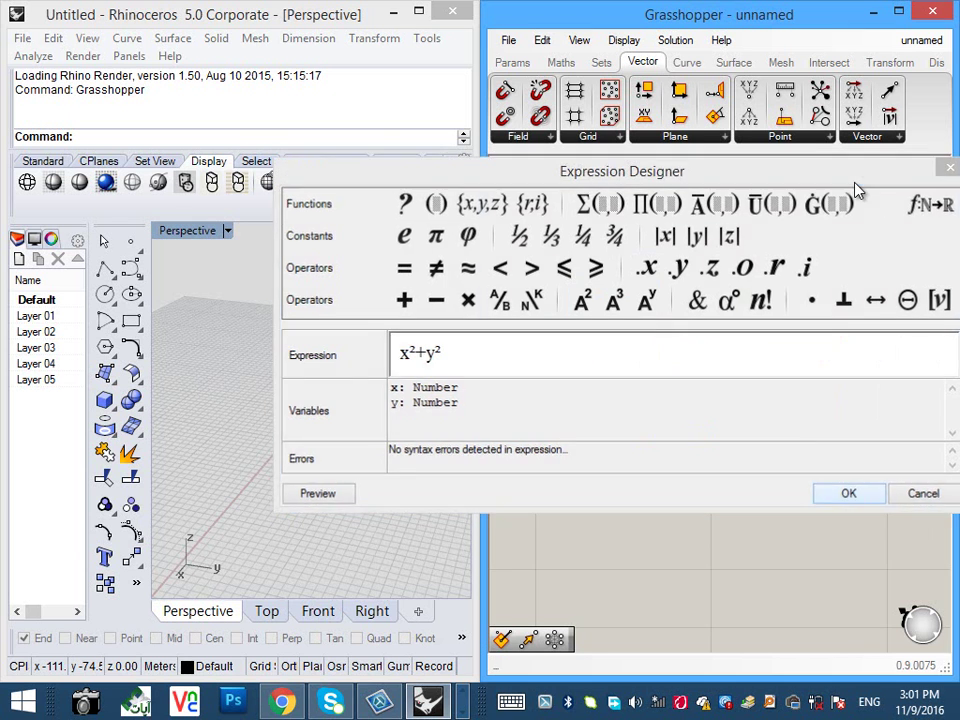
pyautogui.press('Return')
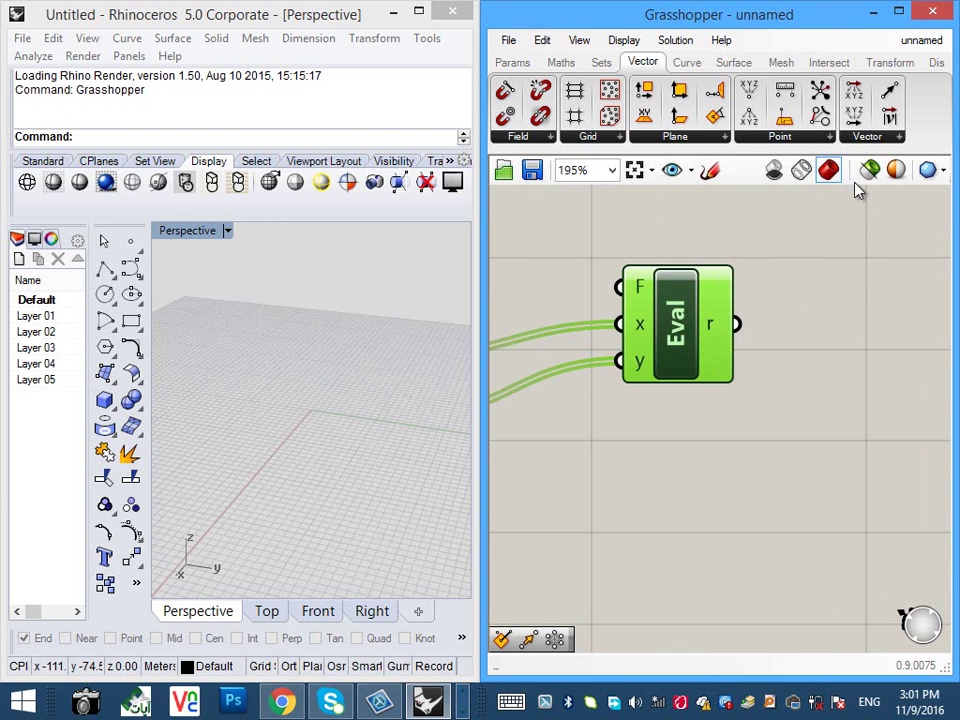
# - Add a Construct Point component beyond the Evaluate component
pyautogui.moveTo(712, 326)
pyautogui.scroll(-4, 722, 465)
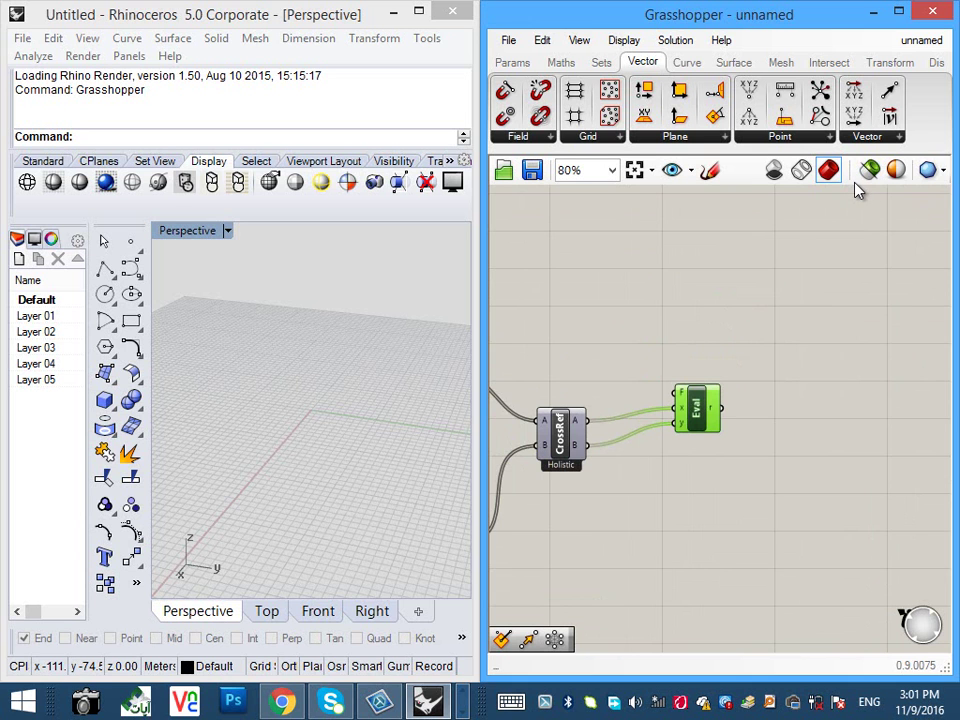
pyautogui.moveTo(722, 465)
pyautogui.mouseDown(button='right')
pyautogui.moveTo(595, 385)
pyautogui.moveTo(655, 365)
pyautogui.mouseUp(button='right')
pyautogui.click(857, 190)
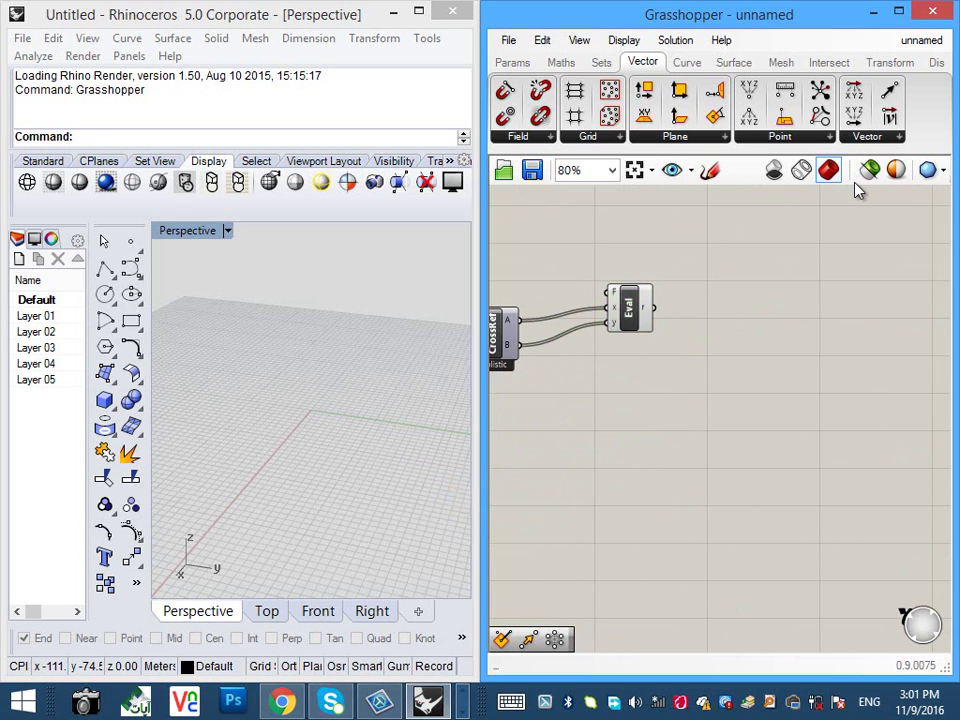
pyautogui.doubleClick(857, 190)
pyautogui.write('point')
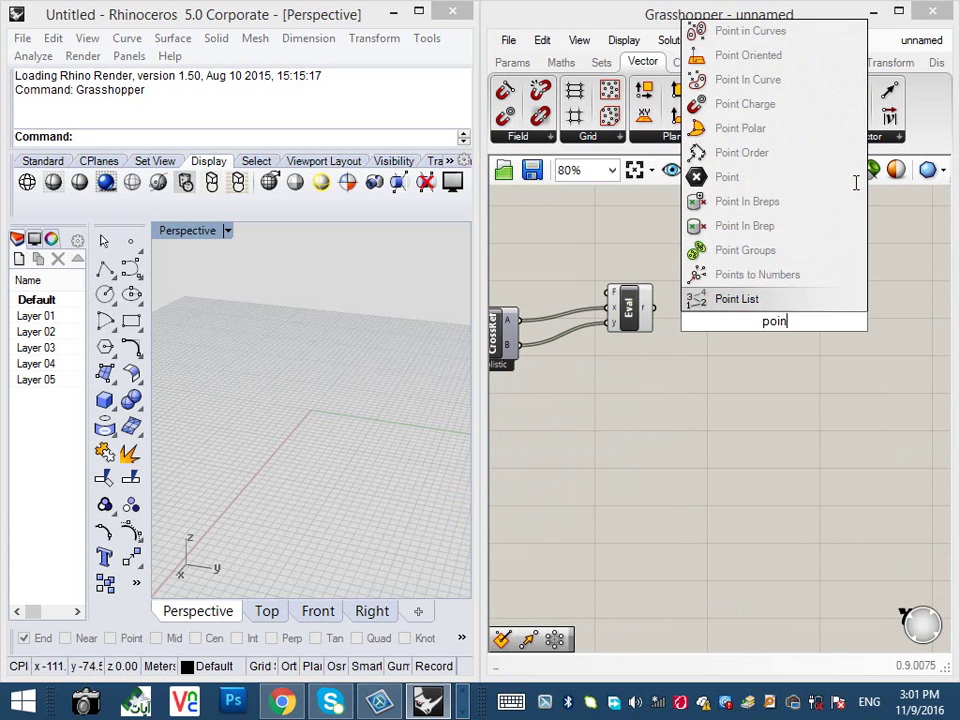
pyautogui.press('BackSpace')
pyautogui.press('BackSpace')
pyautogui.press('BackSpace')
pyautogui.press('BackSpace')
pyautogui.press('BackSpace')
pyautogui.write('construct')
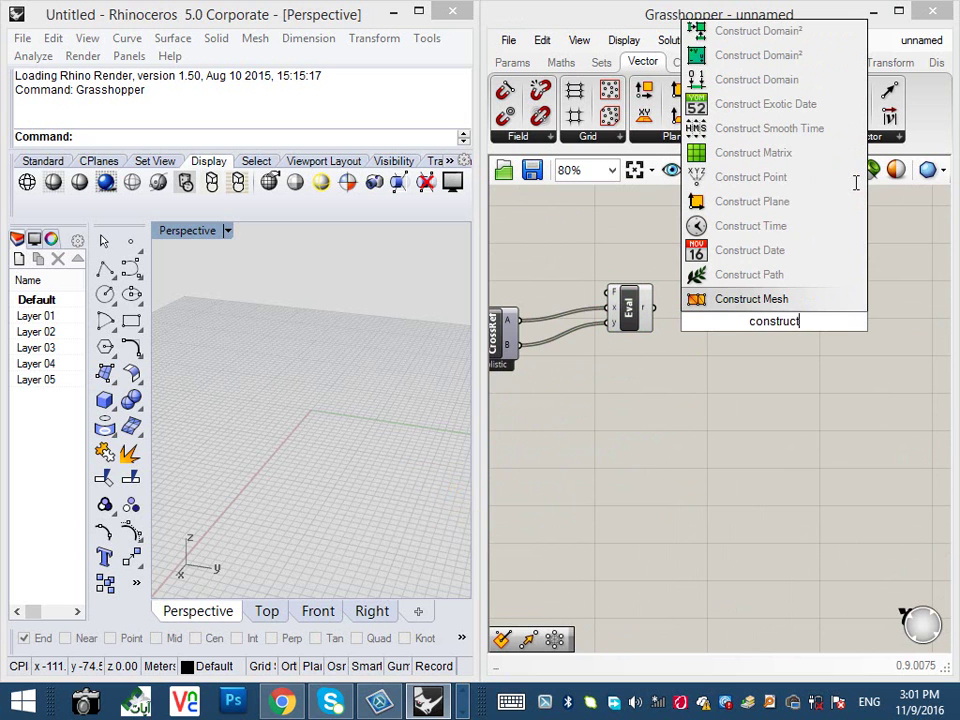
pyautogui.press('BackSpace')
pyautogui.write('t point')
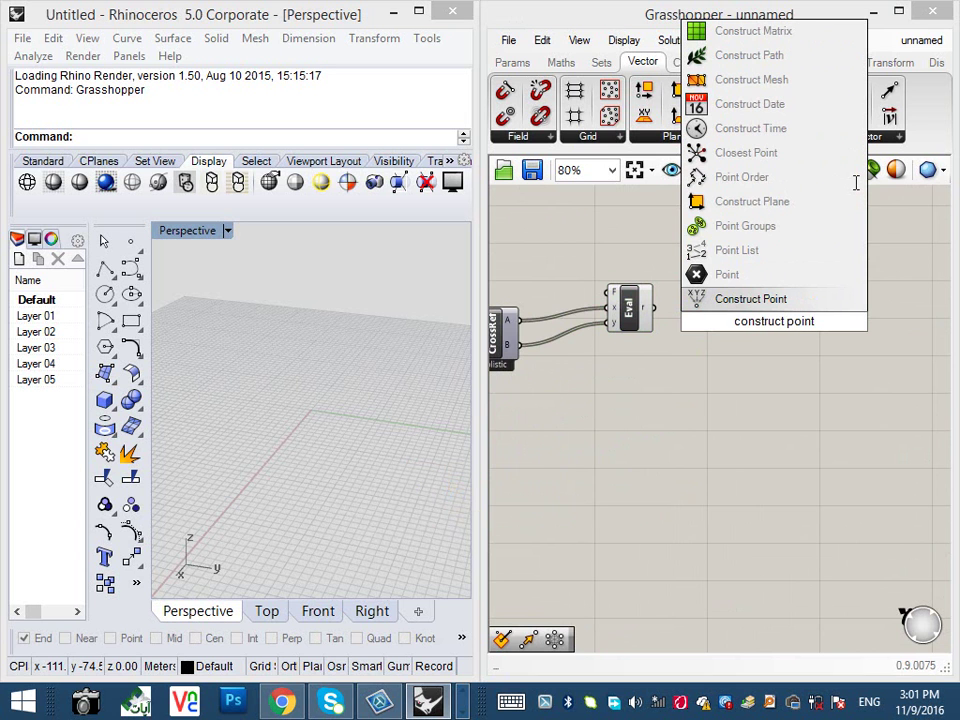
pyautogui.press('Return')
# - Feed Cross Reference outputs A and B into the X and Y inputs of Construct Point
pyautogui.scroll(1, 855, 188)
pyautogui.moveTo(855, 188)
pyautogui.mouseDown(button='right')
pyautogui.moveTo(806, 175)
pyautogui.moveTo(898, 190)
pyautogui.moveTo(920, 184)
pyautogui.mouseUp(button='right')
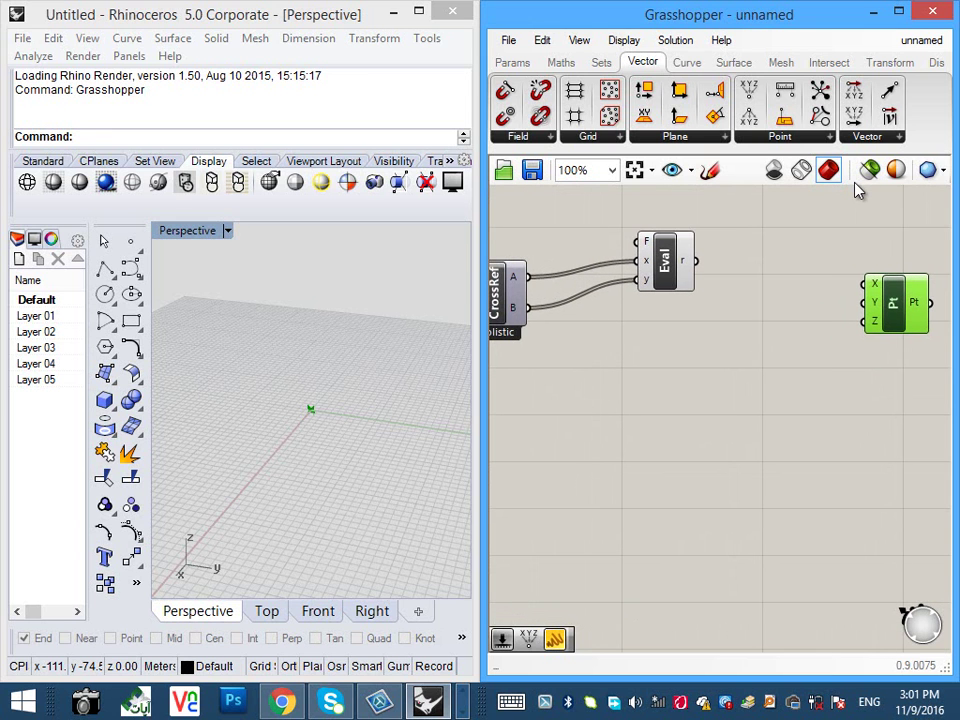
pyautogui.scroll(1, 857, 190)
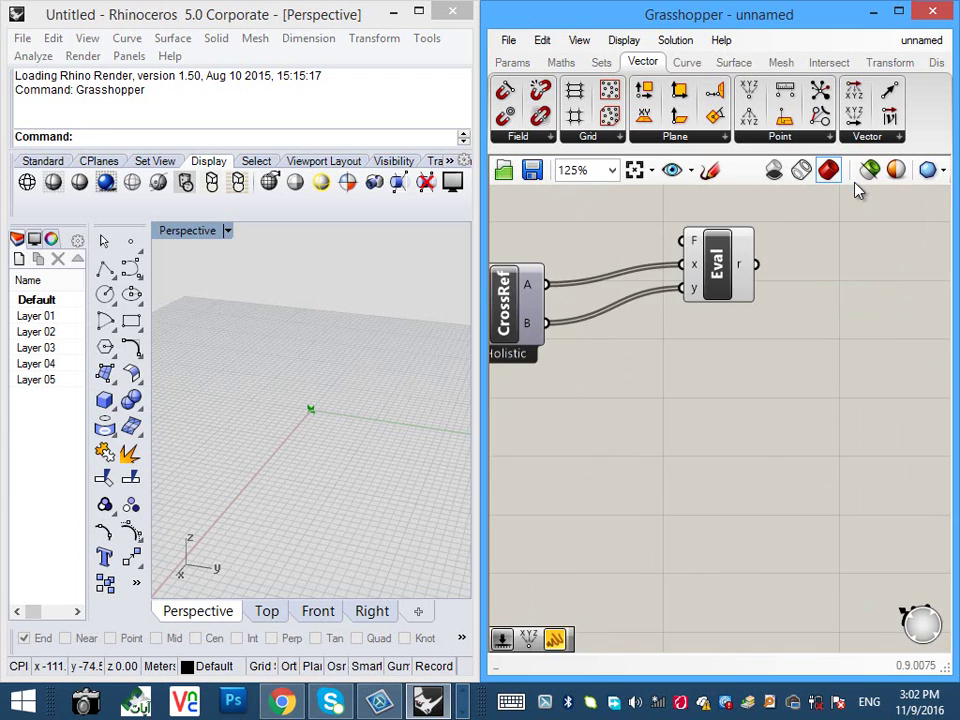
pyautogui.scroll(-3, 857, 190)
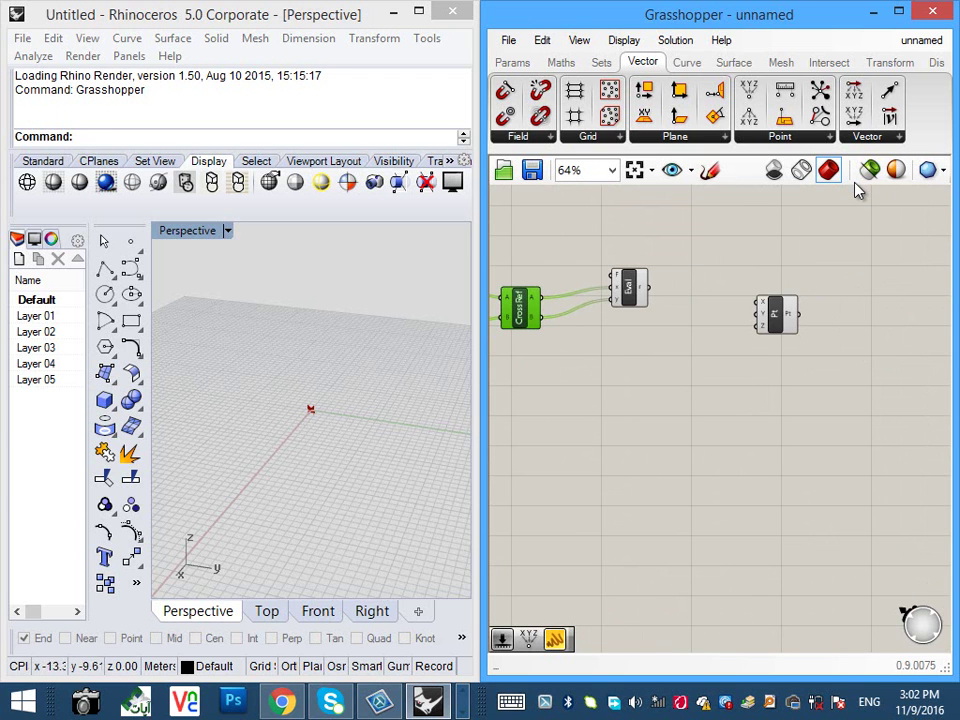
pyautogui.scroll(3, 857, 190)
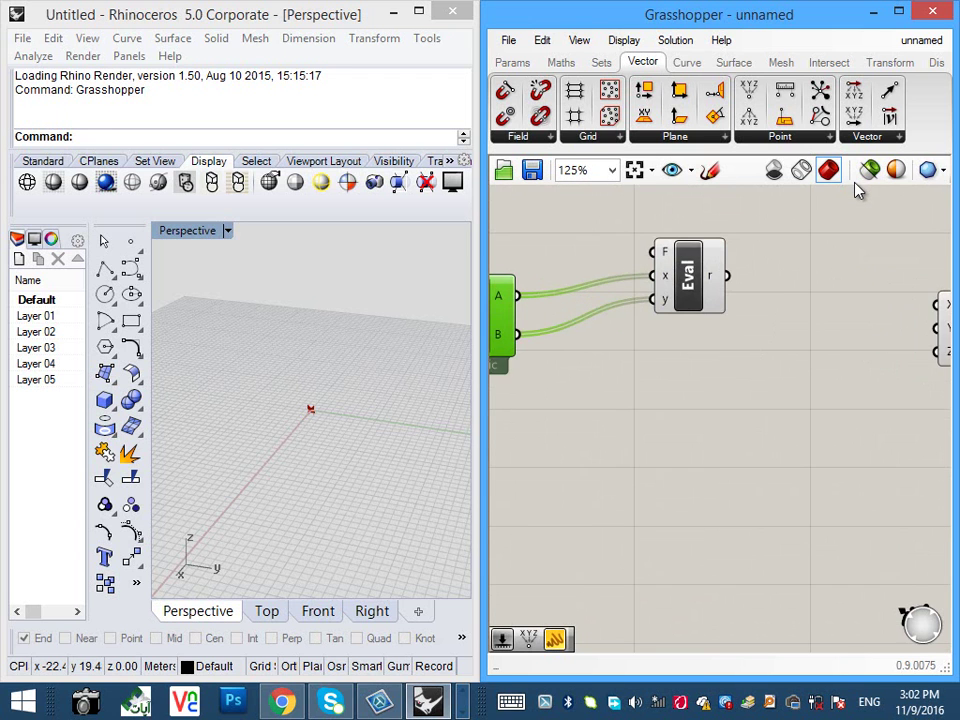
pyautogui.scroll(-2, 857, 190)
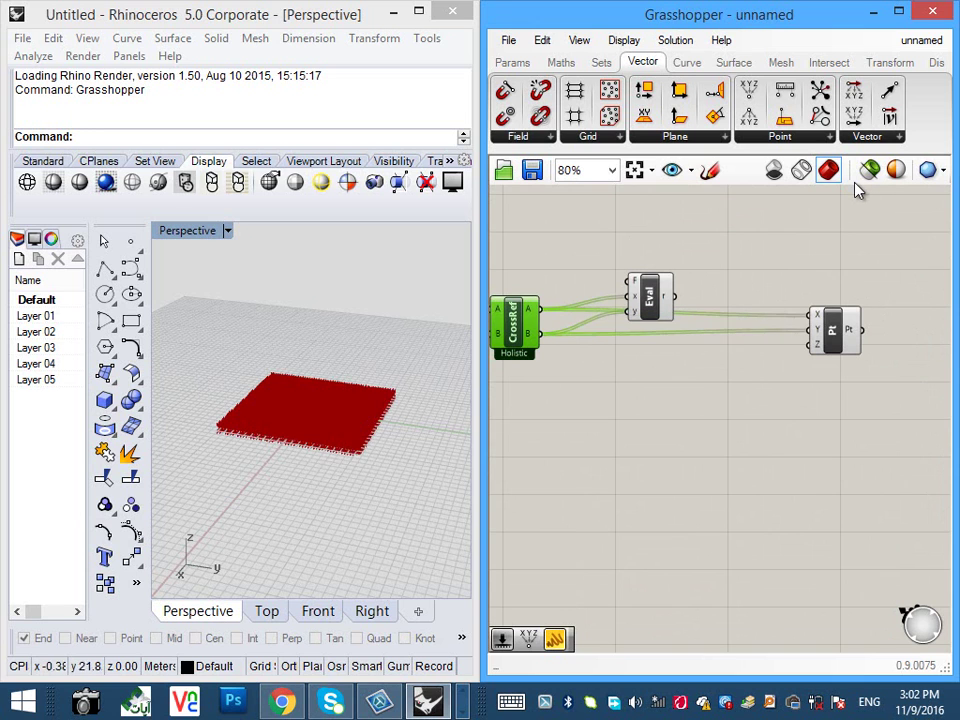
# - Examine the generated point grid in the Top and Perspective viewports
pyautogui.scroll(1, 857, 190)
pyautogui.scroll(5, 311, 410)
pyautogui.moveTo(311, 410)
pyautogui.mouseDown(button='right')
pyautogui.moveTo(325, 460)
pyautogui.moveTo(311, 400)
pyautogui.moveTo(325, 410)
pyautogui.mouseUp(button='right')
pyautogui.scroll(2, 311, 400)
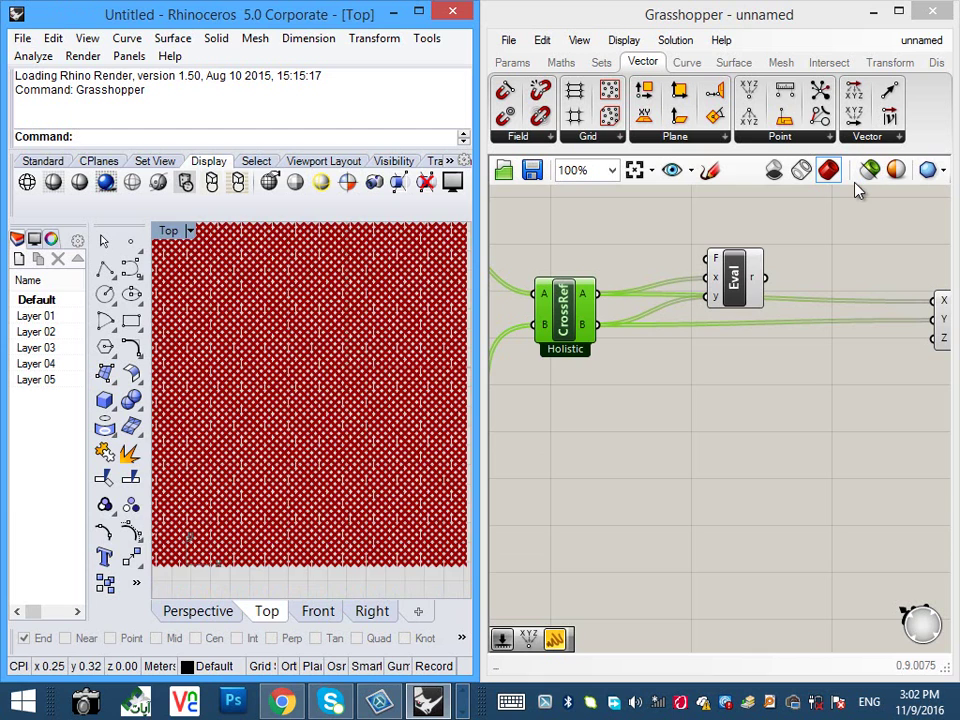
pyautogui.scroll(-10, 264, 446)
pyautogui.scroll(4, 260, 470)
pyautogui.click(198, 611)
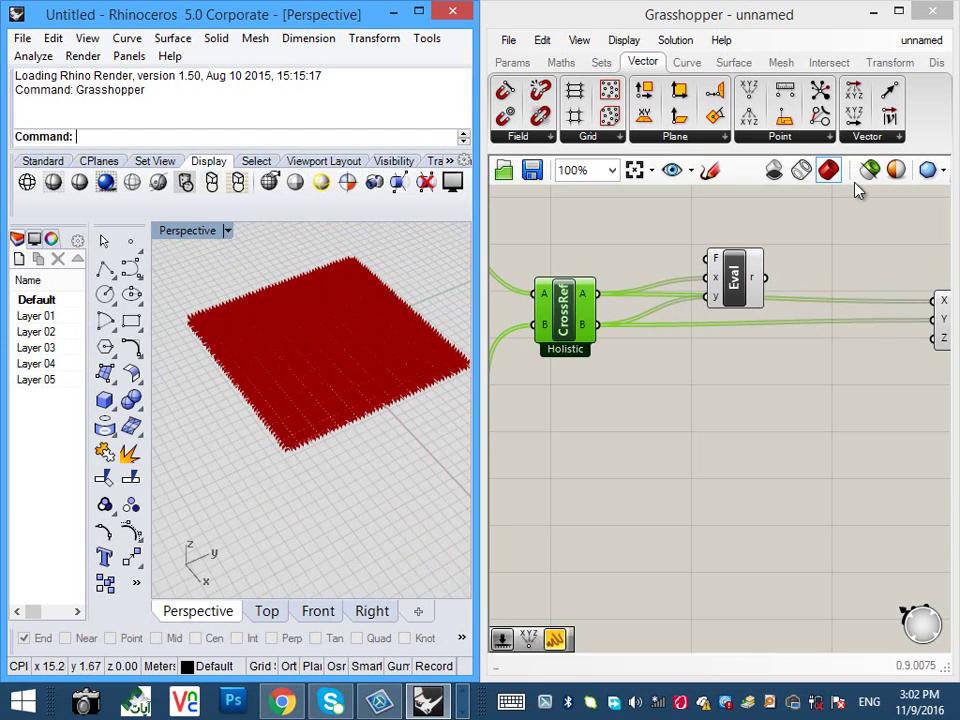
# - Move Evaluate above the passing wires, feed its r output into Construct Point's Z input, and view the resulting points in Perspective
pyautogui.moveTo(793, 314); pyautogui.dragTo(671, 350, button='right')
pyautogui.scroll(2, 671, 350)
pyautogui.moveTo(576, 293); pyautogui.dragTo(585, 239)
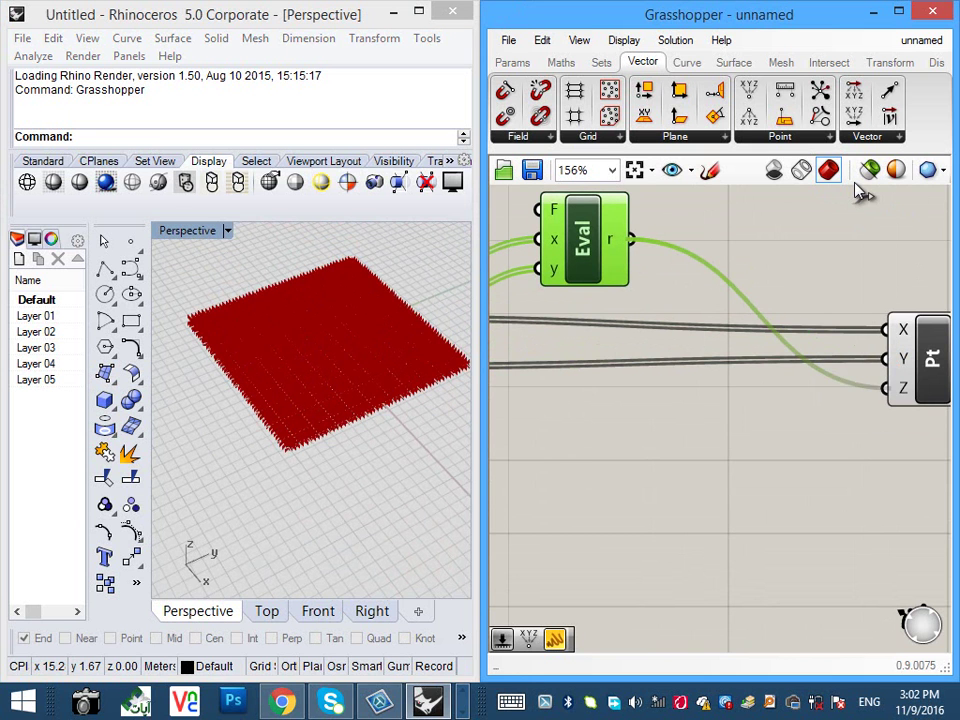
pyautogui.moveTo(350, 530); pyautogui.dragTo(358, 488, button='right')
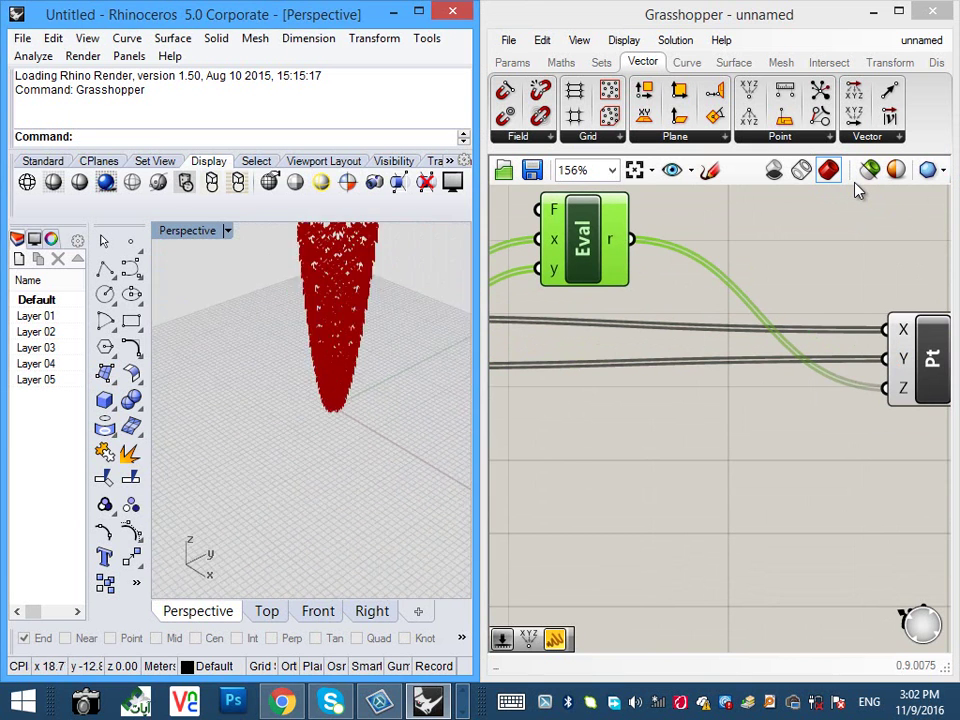
pyautogui.scroll(-6, 358, 488)
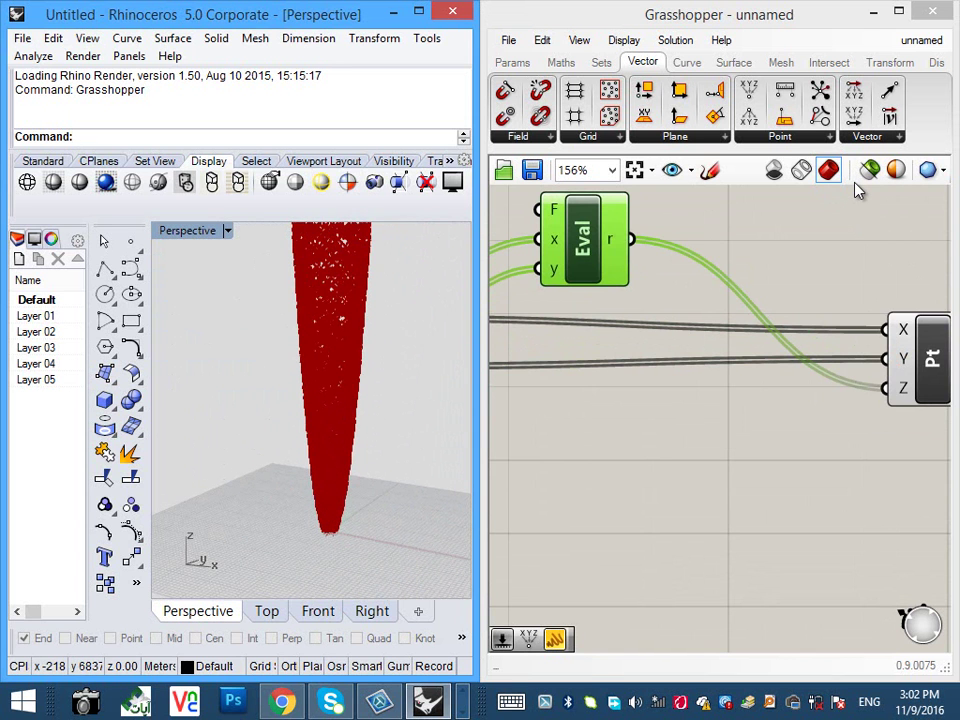
# - Negate the Evaluate expression by wrapping it in parentheses, making it -(x²+y²)
pyautogui.doubleClick(583, 240)
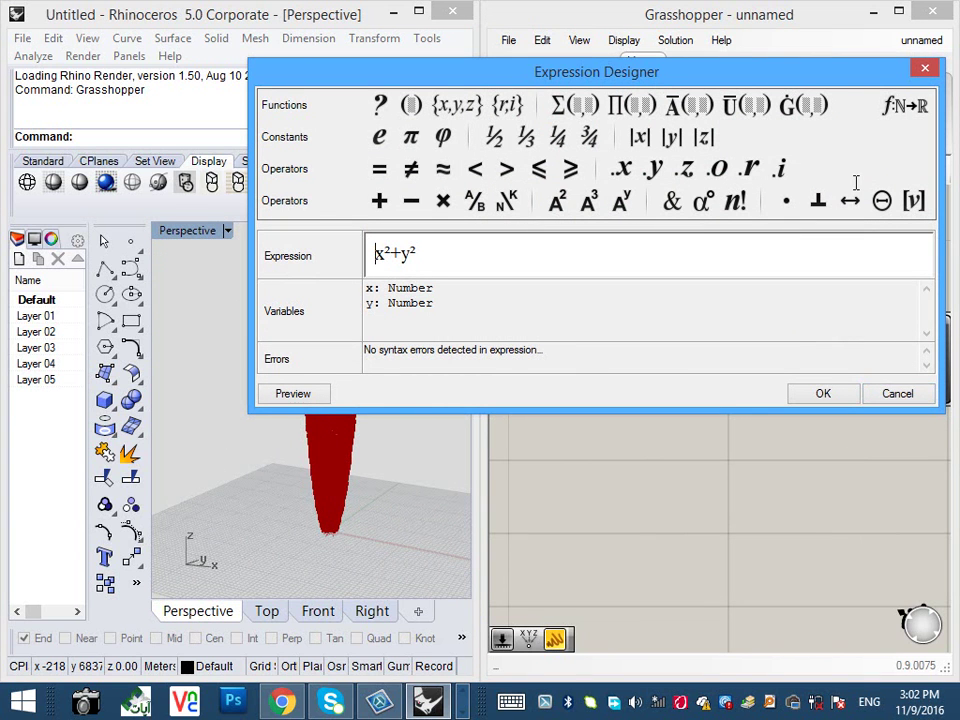
pyautogui.write('-(')
pyautogui.write(')')
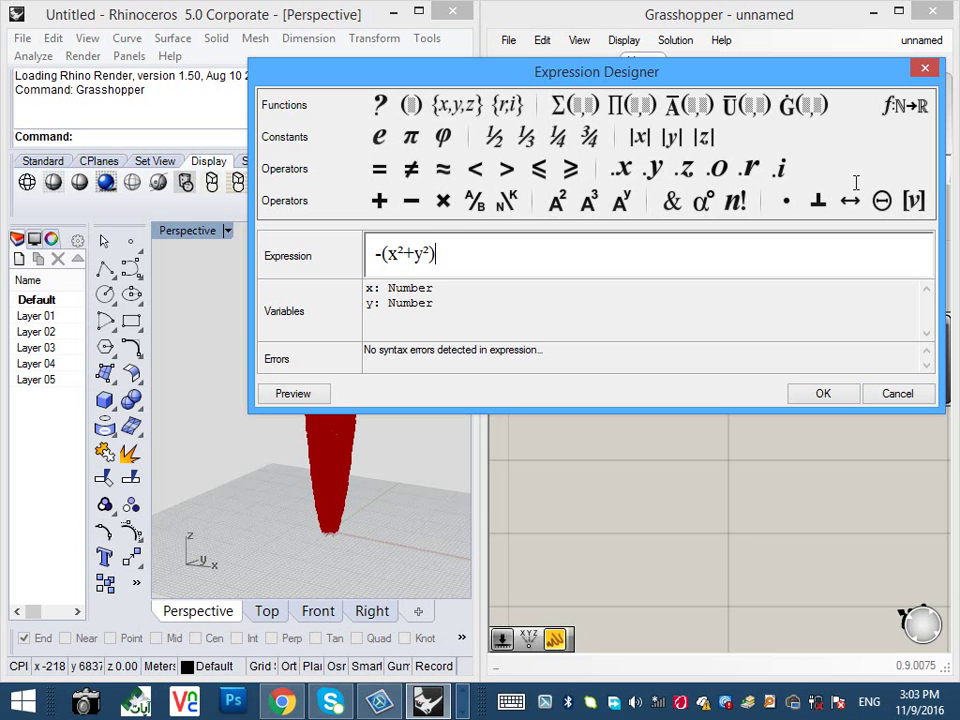
pyautogui.press('Return')
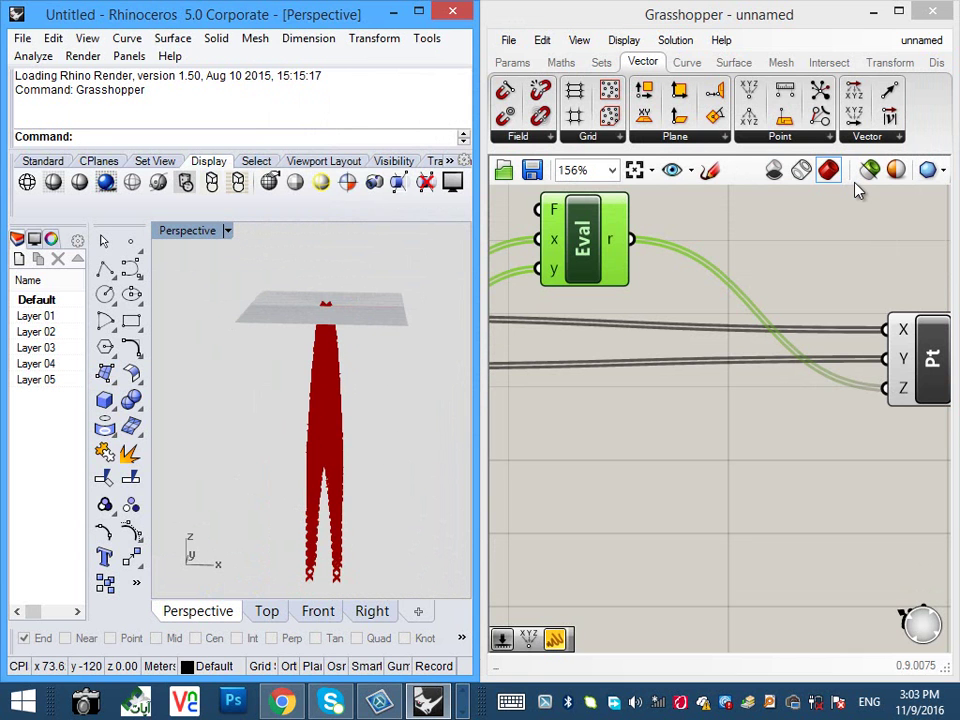
# - Add 15 to the Evaluate expression, making it -(x²+y²)+15
pyautogui.doubleClick(588, 240)
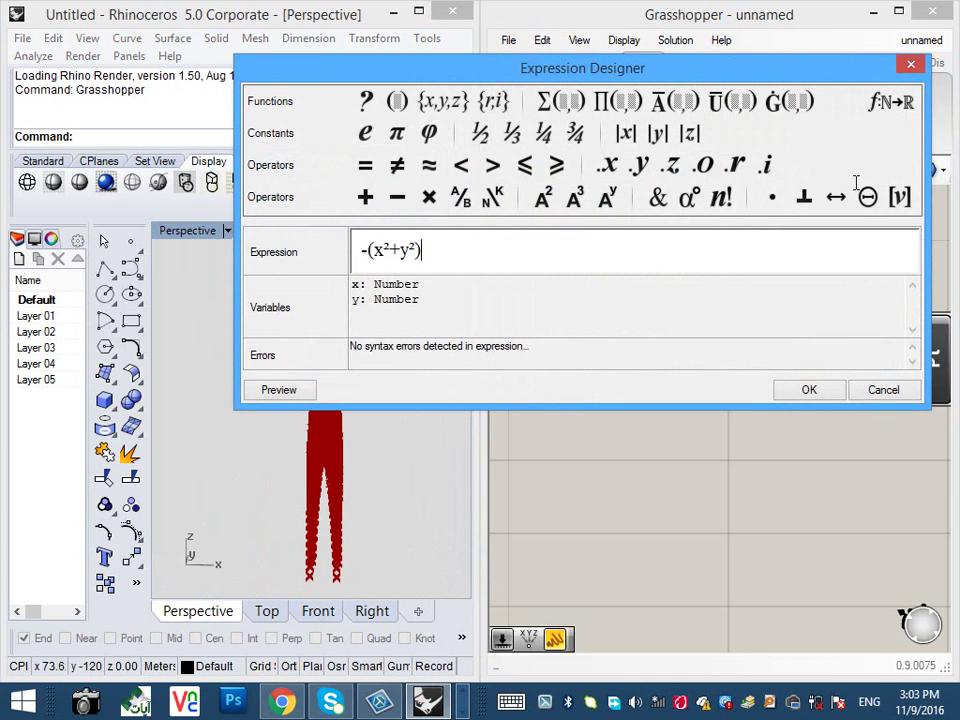
pyautogui.write('+')
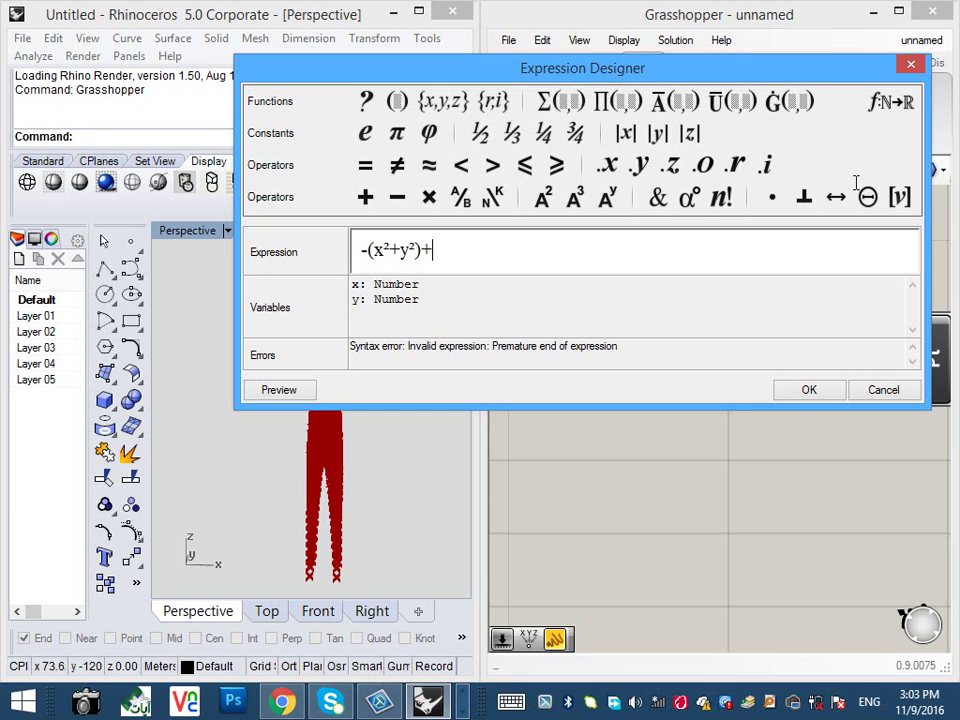
pyautogui.write('15')
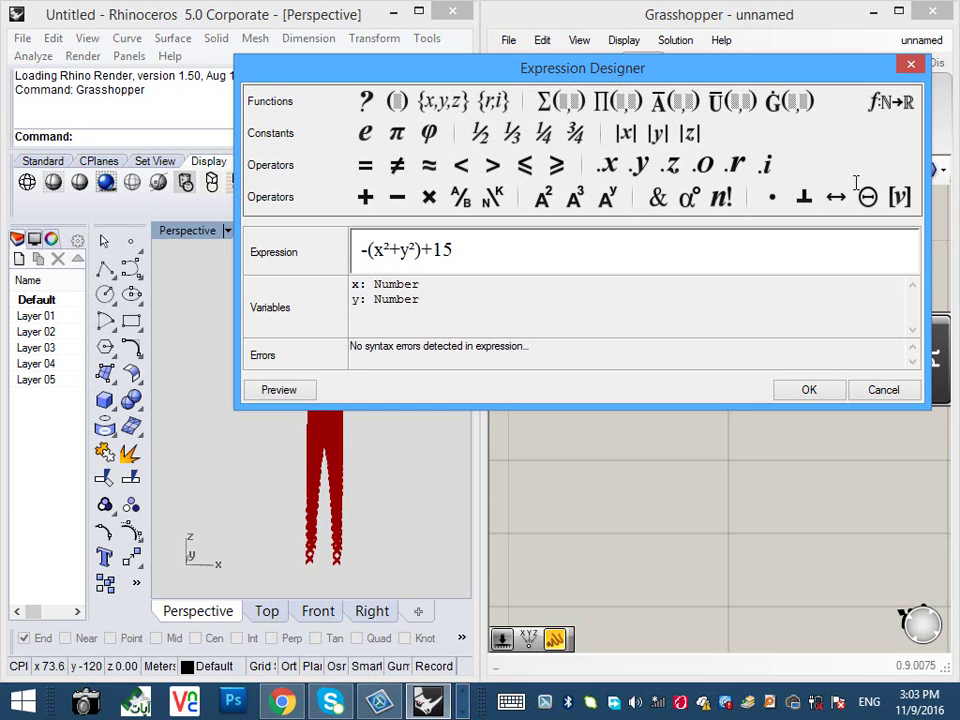
pyautogui.press('Return')
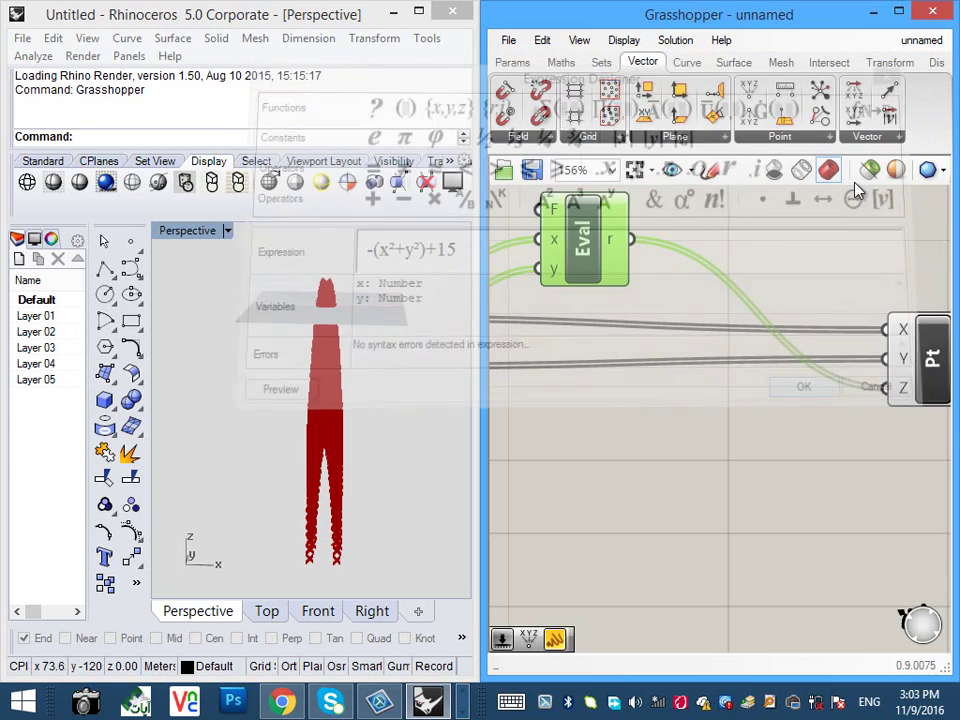
# - Show the points in the Front viewport and divide the Evaluate expression's bracketed term by 4, making it -(x²+y²)/4+15
pyautogui.scroll(10, 326, 280)
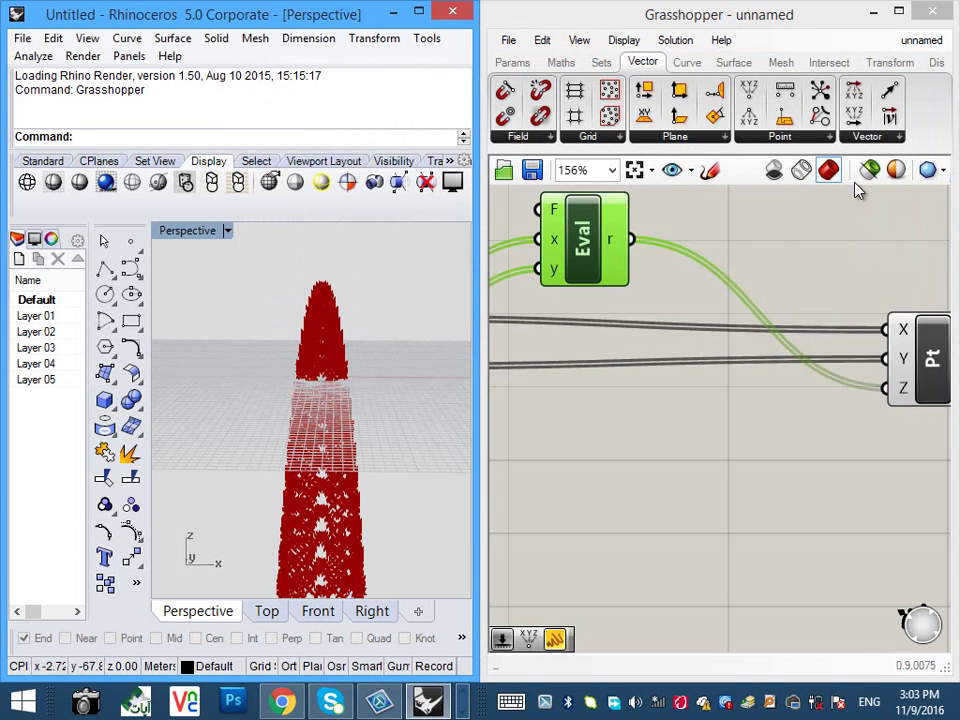
pyautogui.click(266, 611)
pyautogui.scroll(2, 290, 580)
pyautogui.hotkey('ctrl', 'F2')
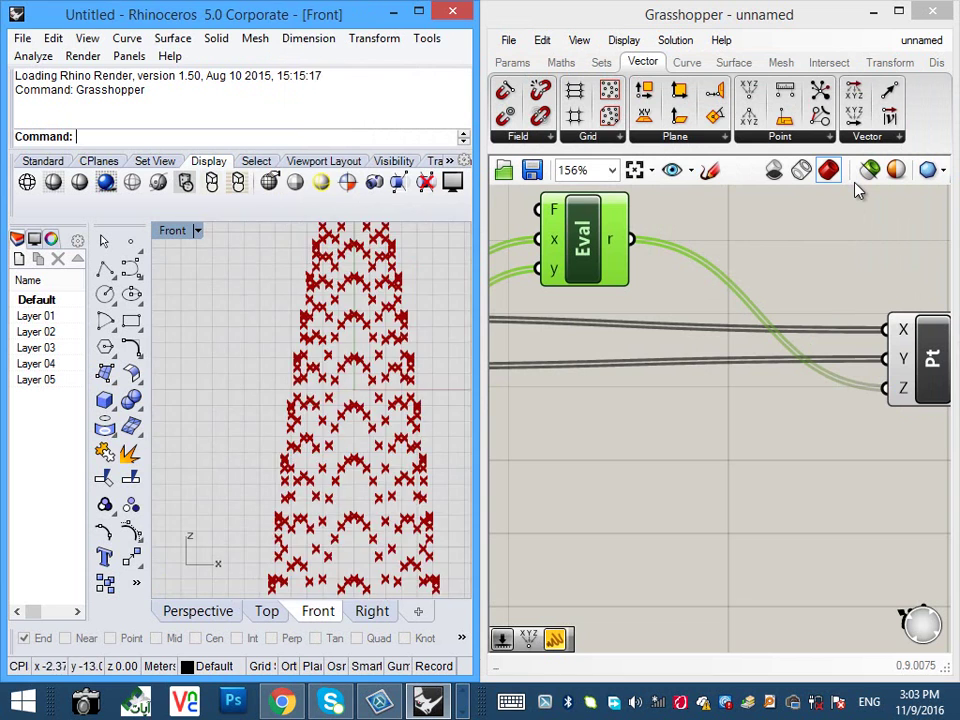
pyautogui.moveTo(630, 282); pyautogui.dragTo(713, 317, button='right')
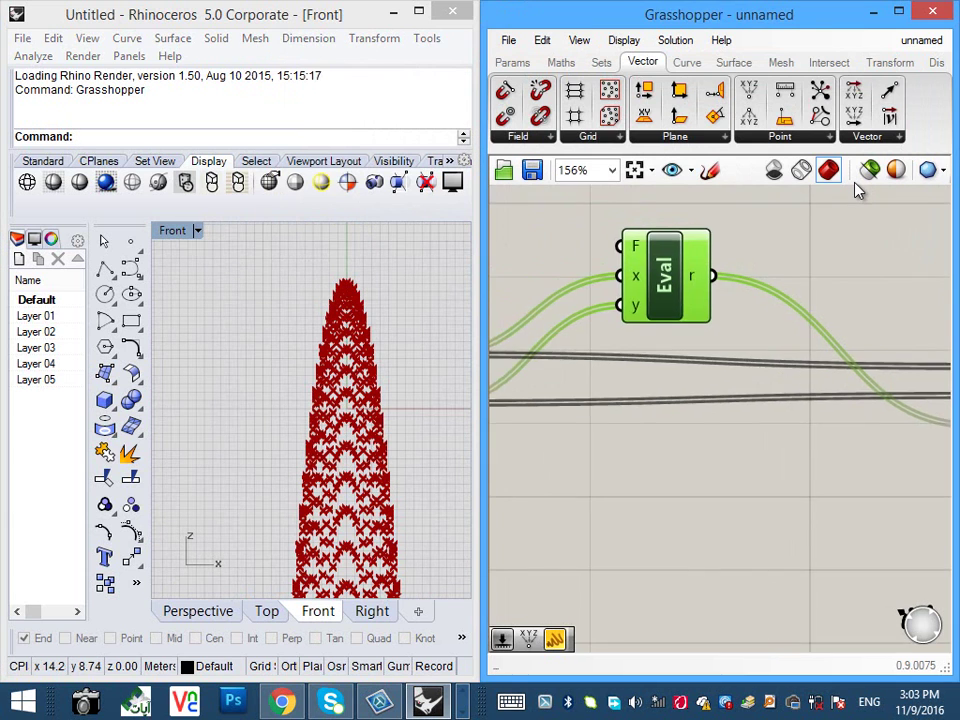
pyautogui.scroll(-1, 713, 317)
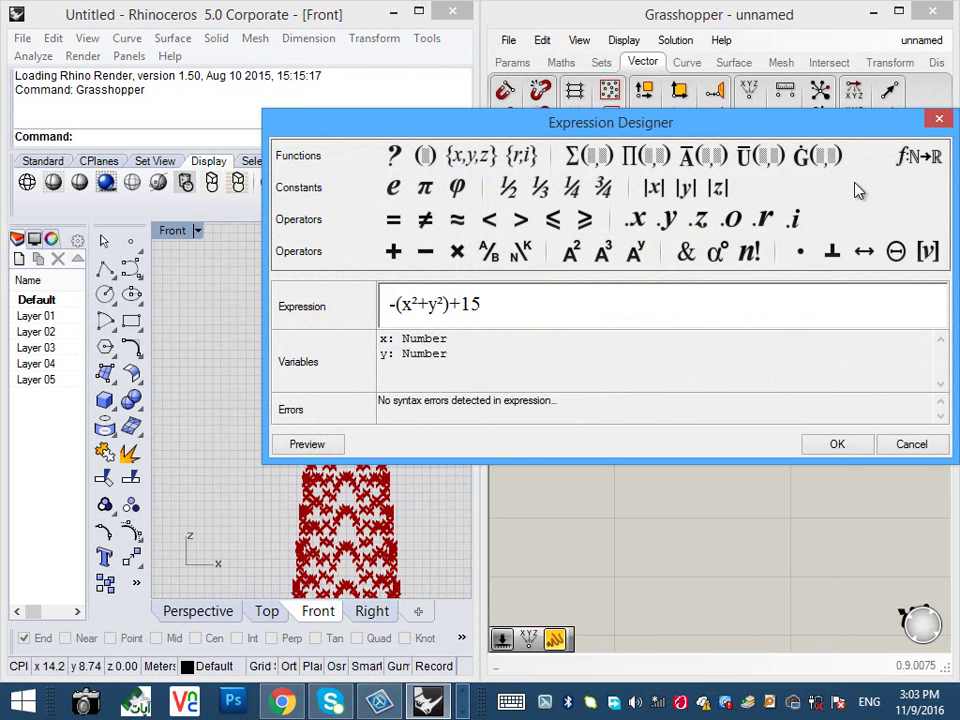
pyautogui.write('/4')
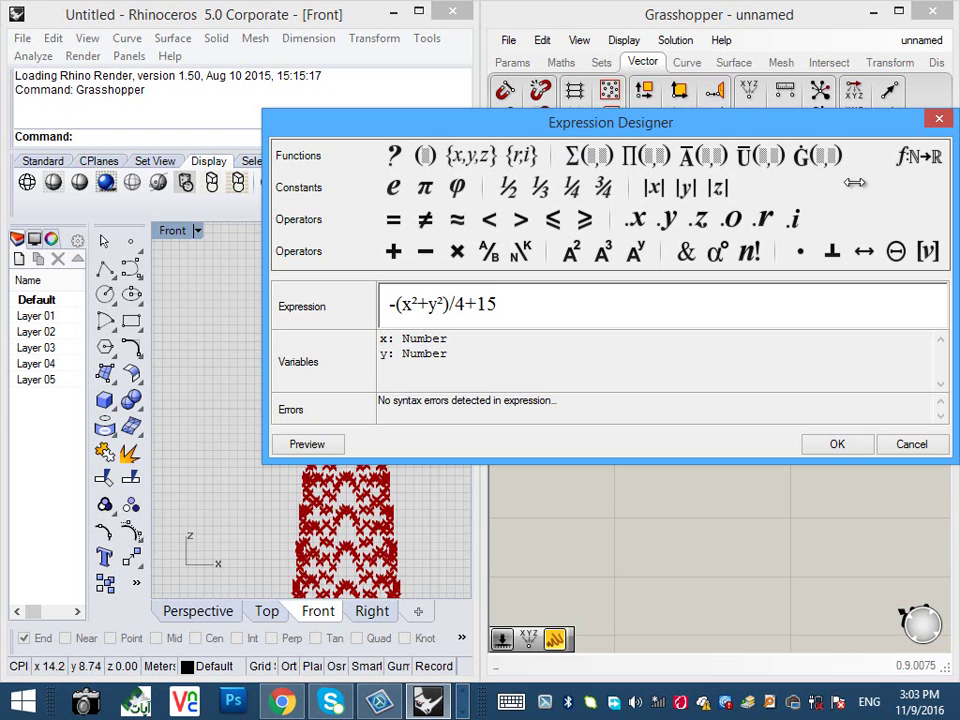
pyautogui.press('Return')
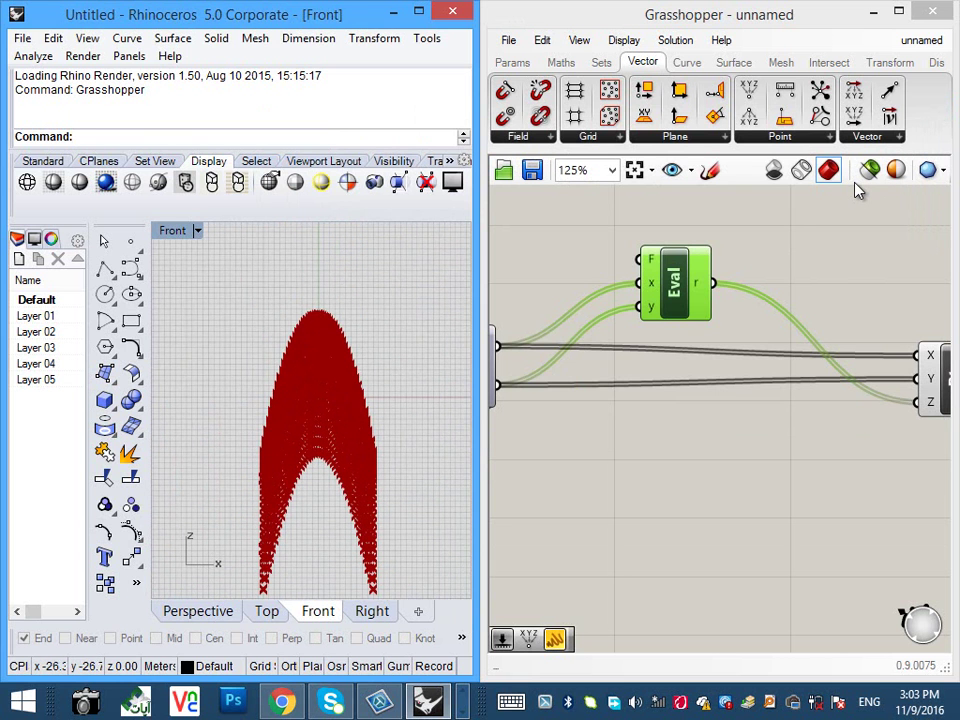
# - Examine the domed point surface in the Perspective viewport and review the Evaluate expression without changing it
pyautogui.click(198, 611)
pyautogui.moveTo(200, 400)
pyautogui.mouseDown(button='right')
pyautogui.moveTo(310, 475)
pyautogui.moveTo(305, 340)
pyautogui.moveTo(335, 315)
pyautogui.mouseUp(button='right')
pyautogui.scroll(3, 312, 450)
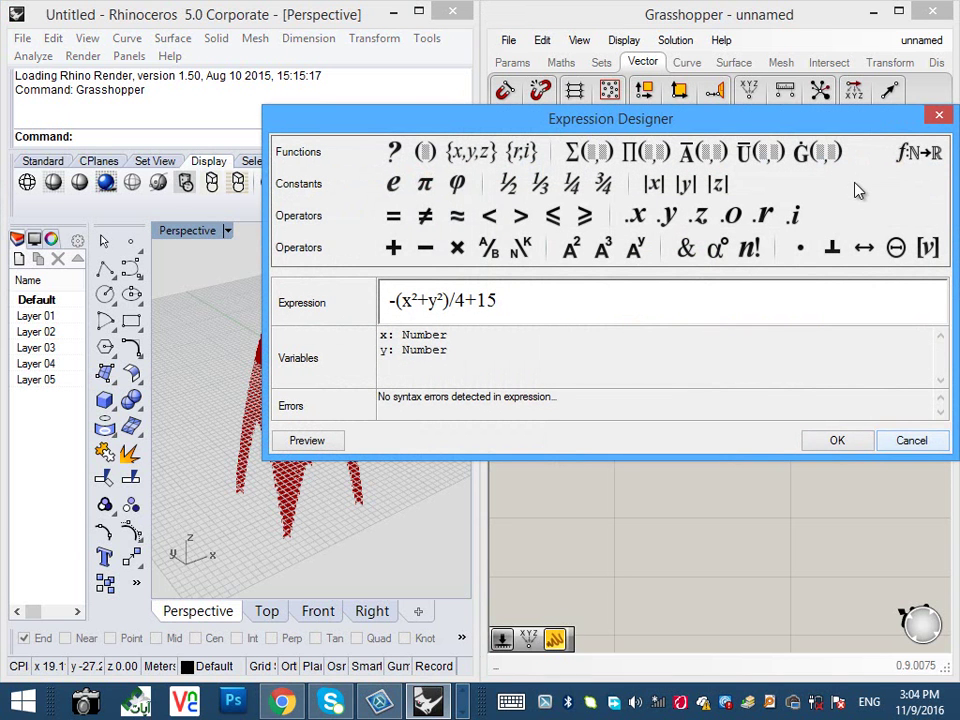
pyautogui.press('Return')
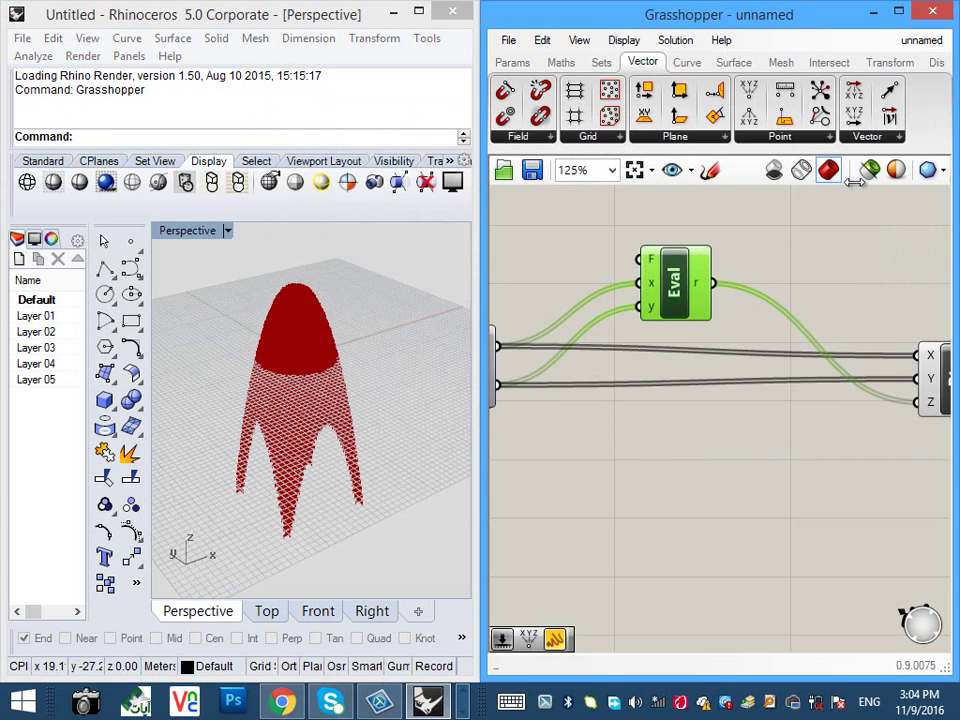
pyautogui.hotkey('alt', 'Tab')
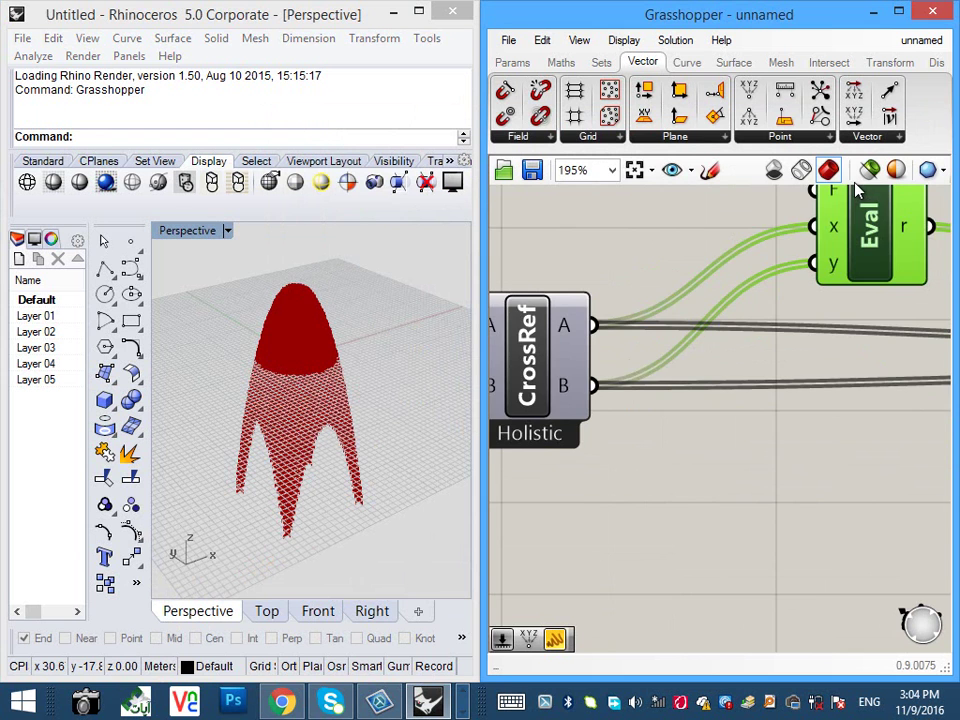
pyautogui.moveTo(858, 190); pyautogui.dragTo(795, 280, button='right')
pyautogui.moveTo(365, 430); pyautogui.dragTo(315, 410, button='right')
pyautogui.scroll(5, 315, 410)
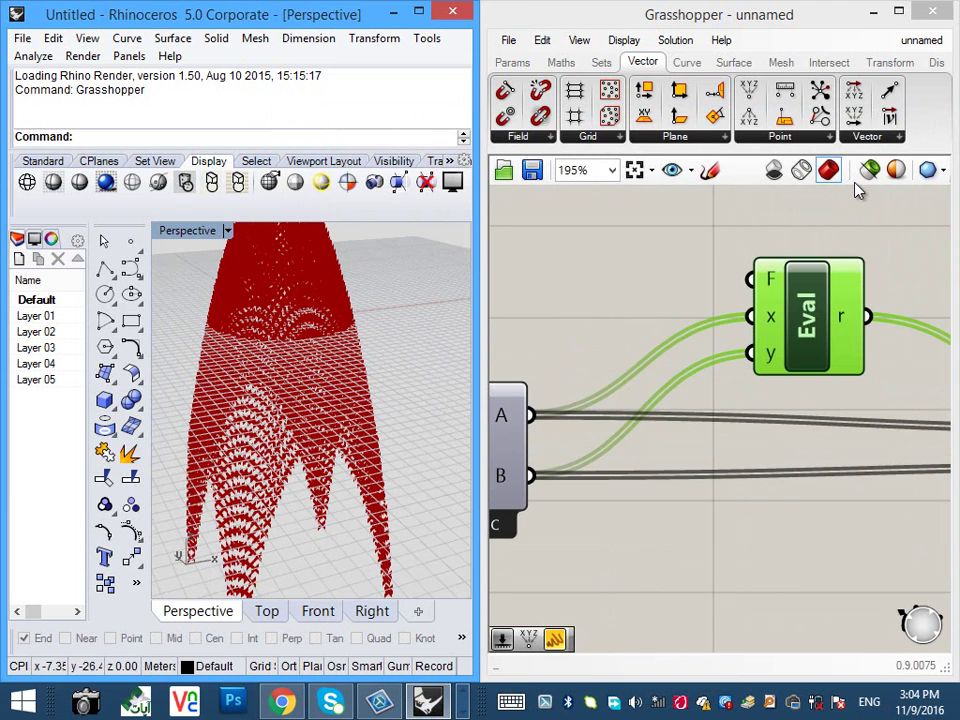
# - Replace the divisor 4 in the Evaluate expression with the variable height, making it -(x²+y²)/height+15
pyautogui.doubleClick(807, 316)
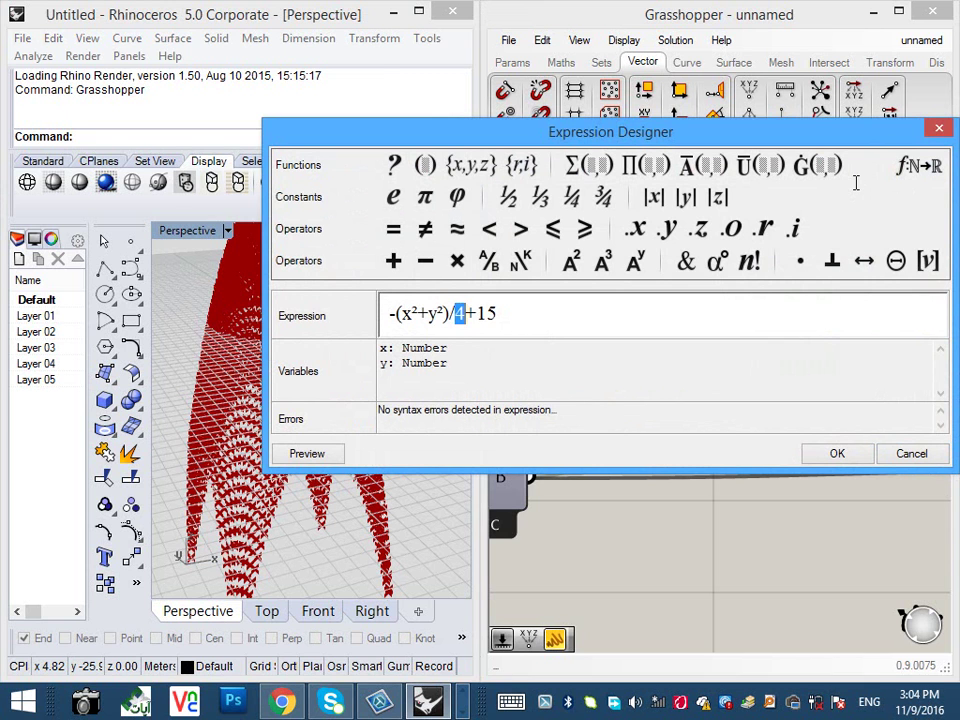
pyautogui.write('height')
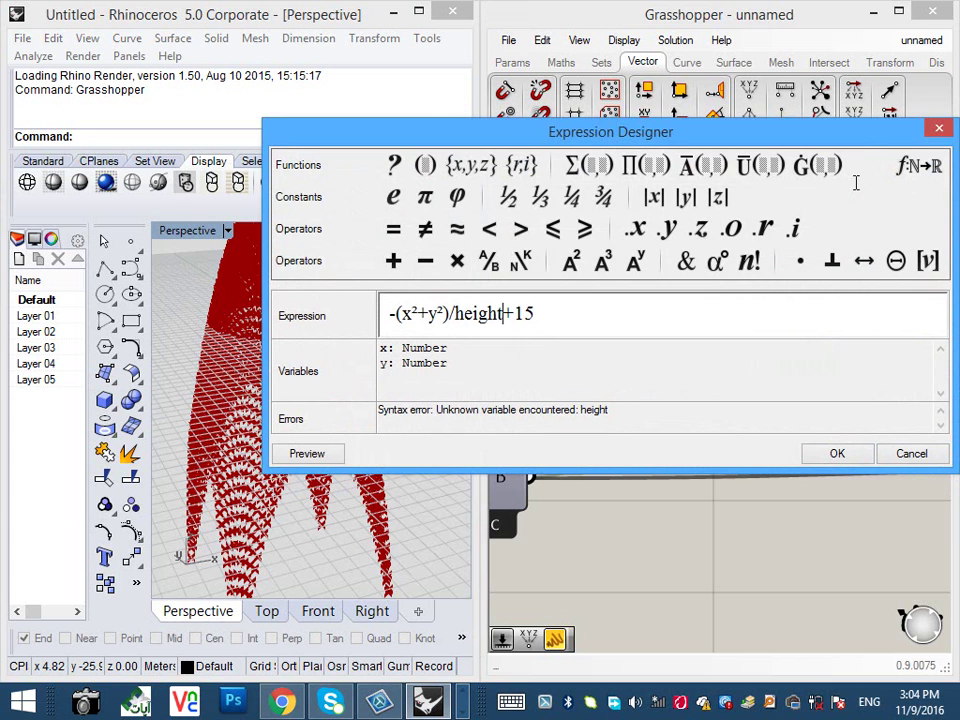
pyautogui.press('Return')
# - Add an input parameter below y on the Evaluate component and rename it height
pyautogui.scroll(7, 856, 187)
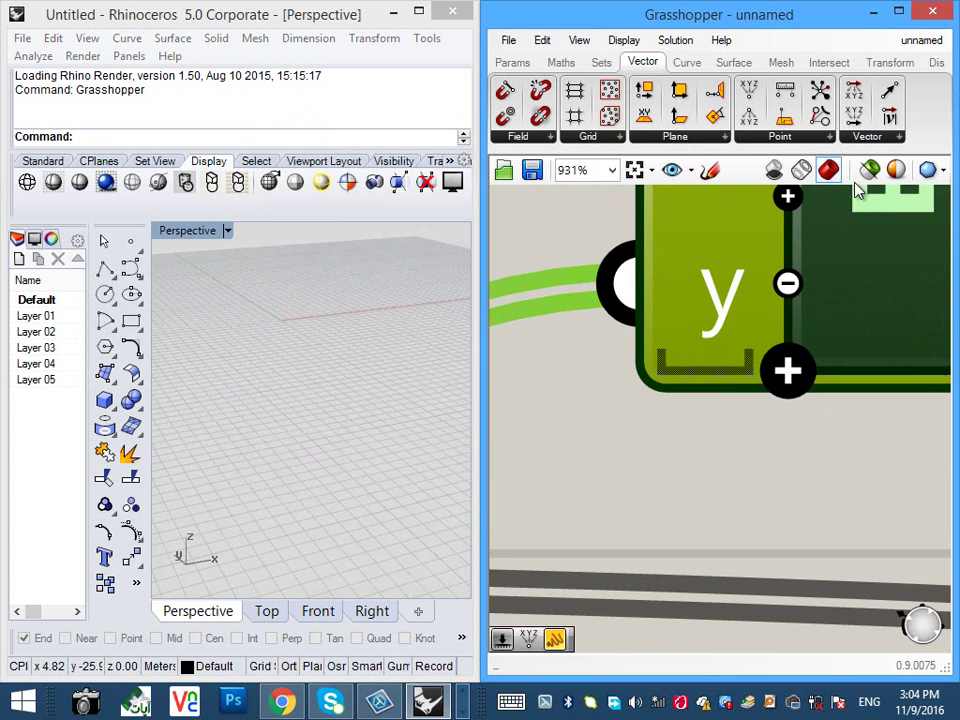
pyautogui.scroll(-3, 858, 192)
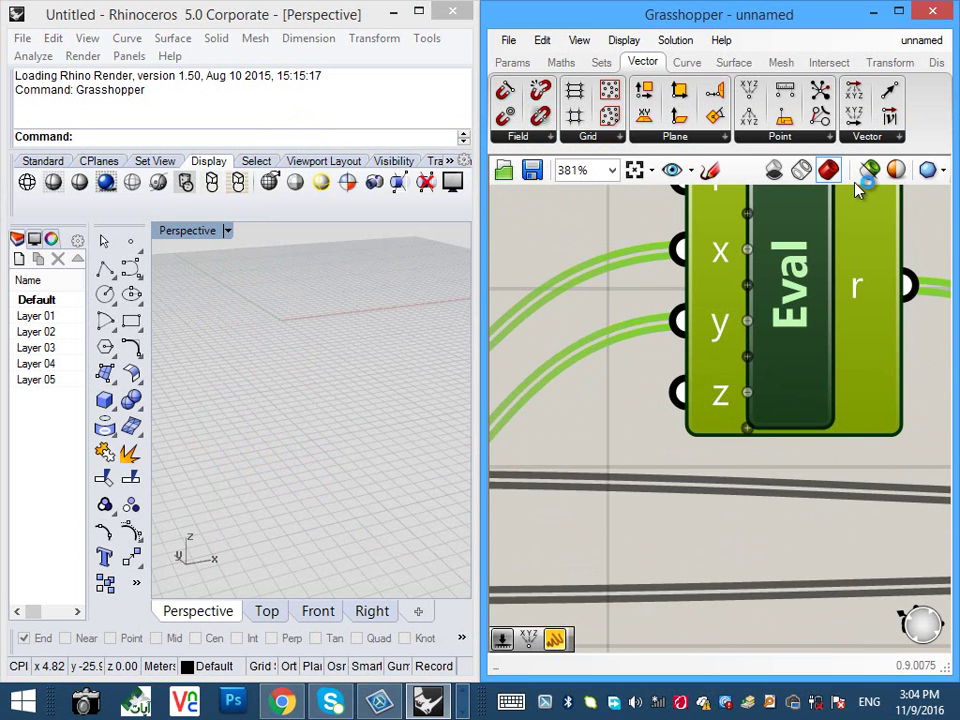
pyautogui.rightClick(719, 405)
pyautogui.click(788, 419)
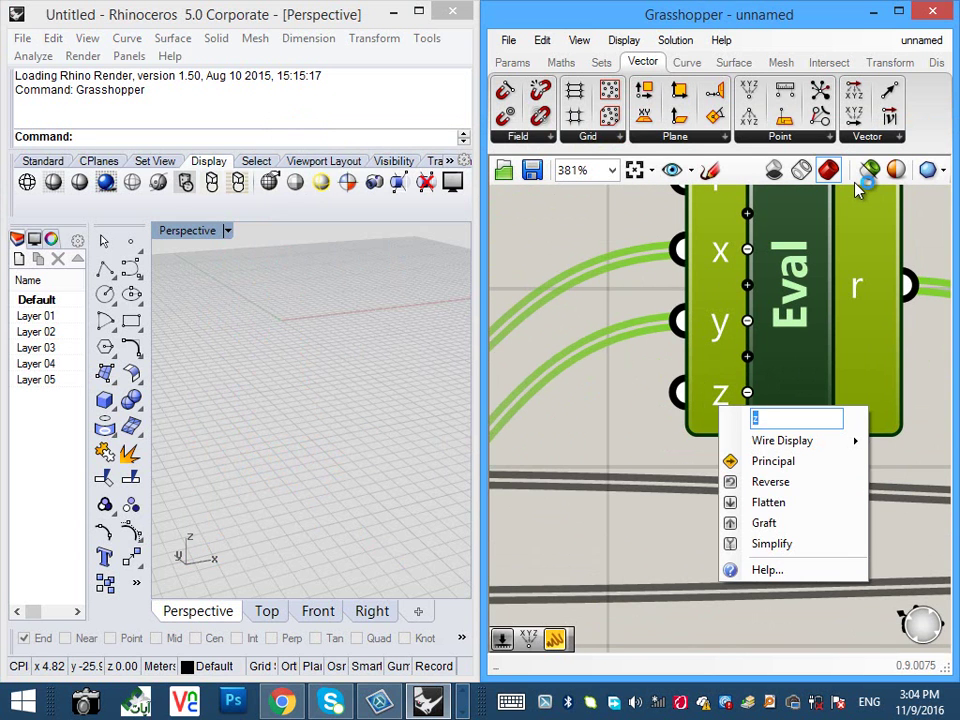
pyautogui.write('height')
pyautogui.press('Return')
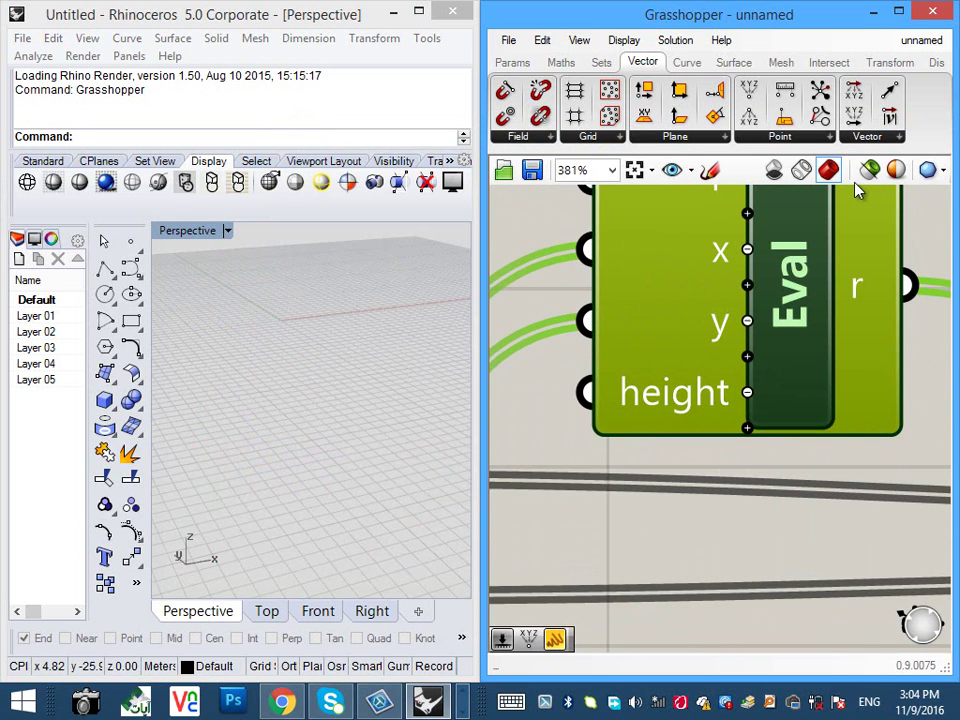
# - Create a number slider from 4.0, feed it into Evaluate's height input, and raise it to 10.0
pyautogui.scroll(-5, 858, 192)
pyautogui.doubleClick(635, 397)
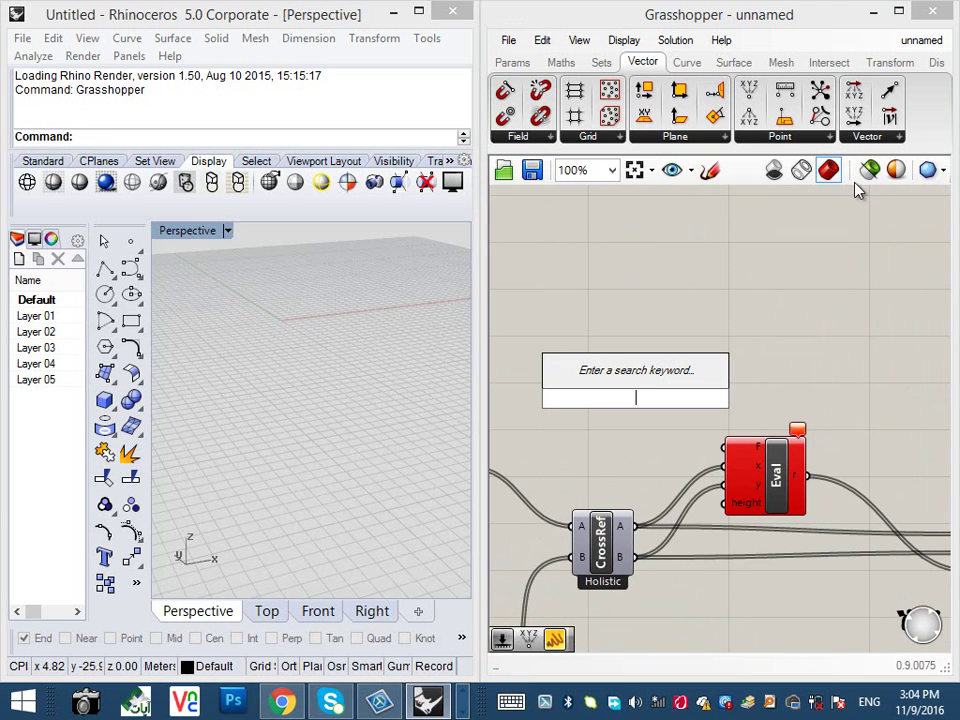
pyautogui.write('4.0')
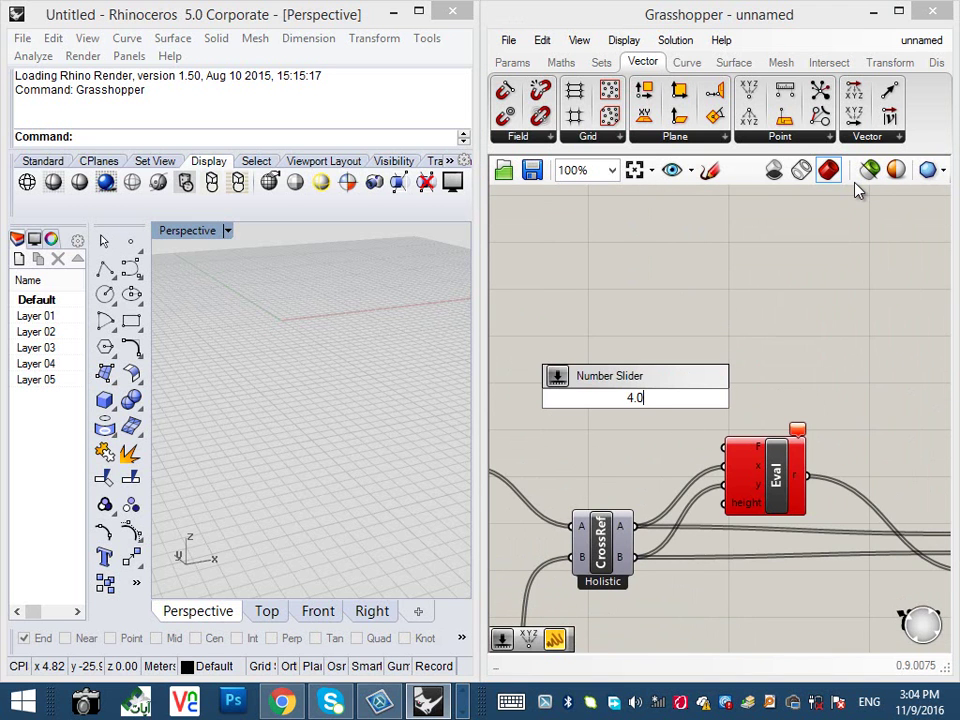
pyautogui.press('Return')
pyautogui.moveTo(713, 399); pyautogui.dragTo(724, 503)
pyautogui.moveTo(664, 398)
pyautogui.mouseDown()
pyautogui.moveTo(694, 398)
pyautogui.moveTo(666, 398)
pyautogui.mouseUp()
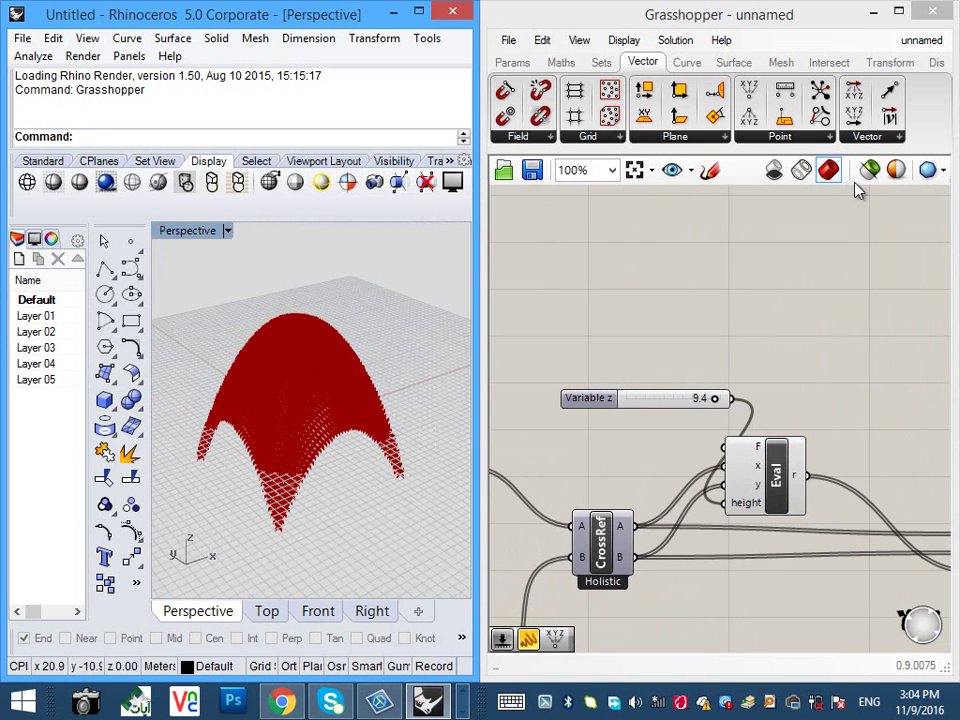
pyautogui.moveTo(330, 465); pyautogui.dragTo(305, 445, button='right')
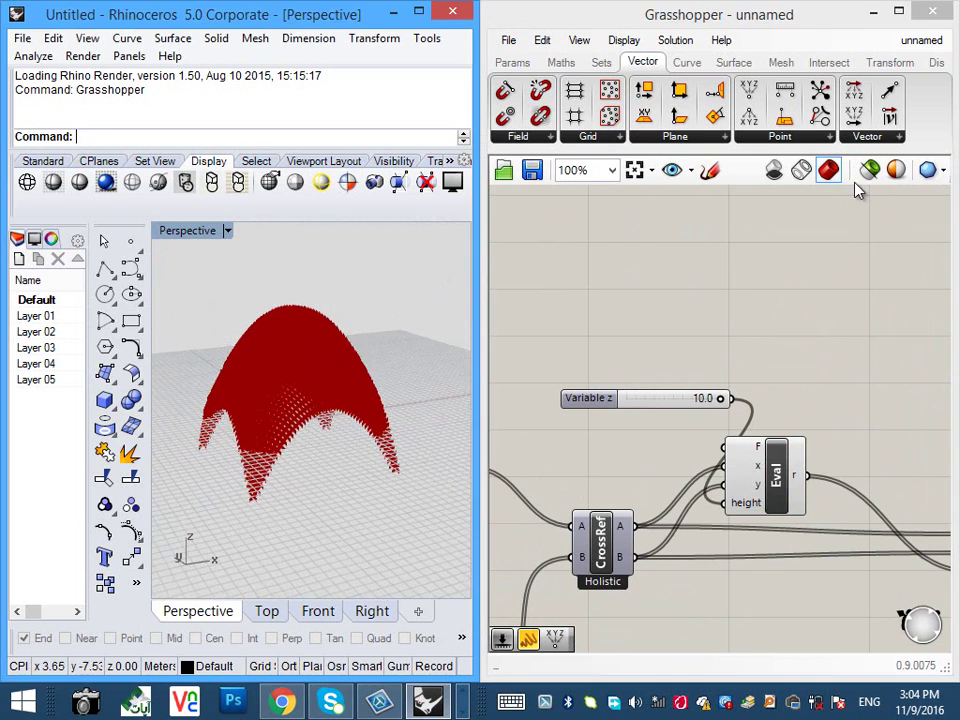
# - Set the height slider's maximum to 50.0 and its value to 19.5
pyautogui.rightClick(655, 406)
pyautogui.click(705, 498)
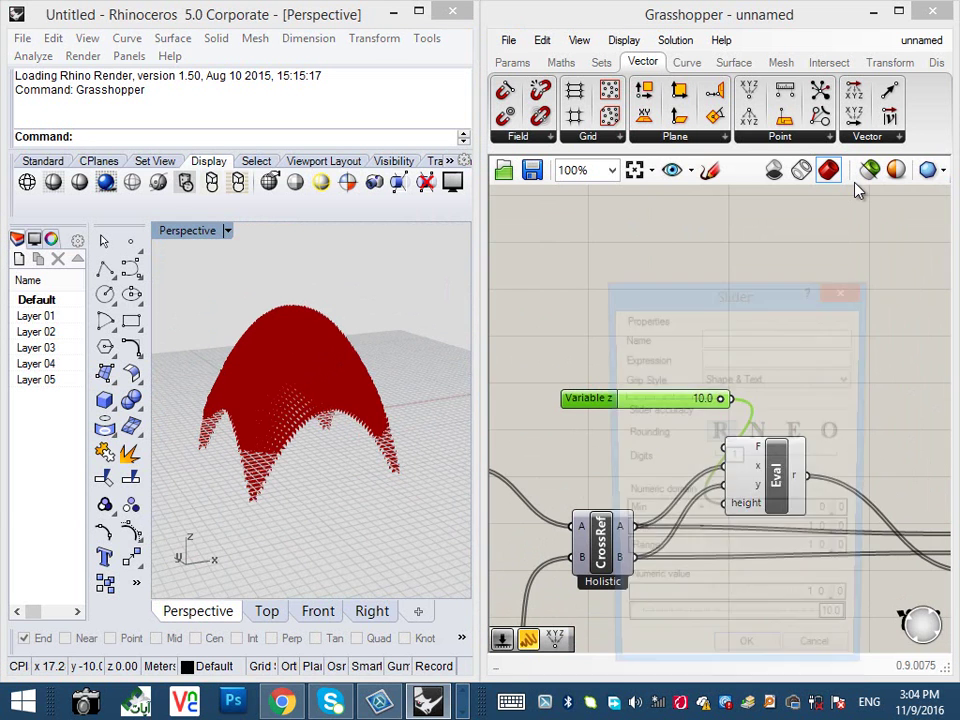
pyautogui.doubleClick(740, 535)
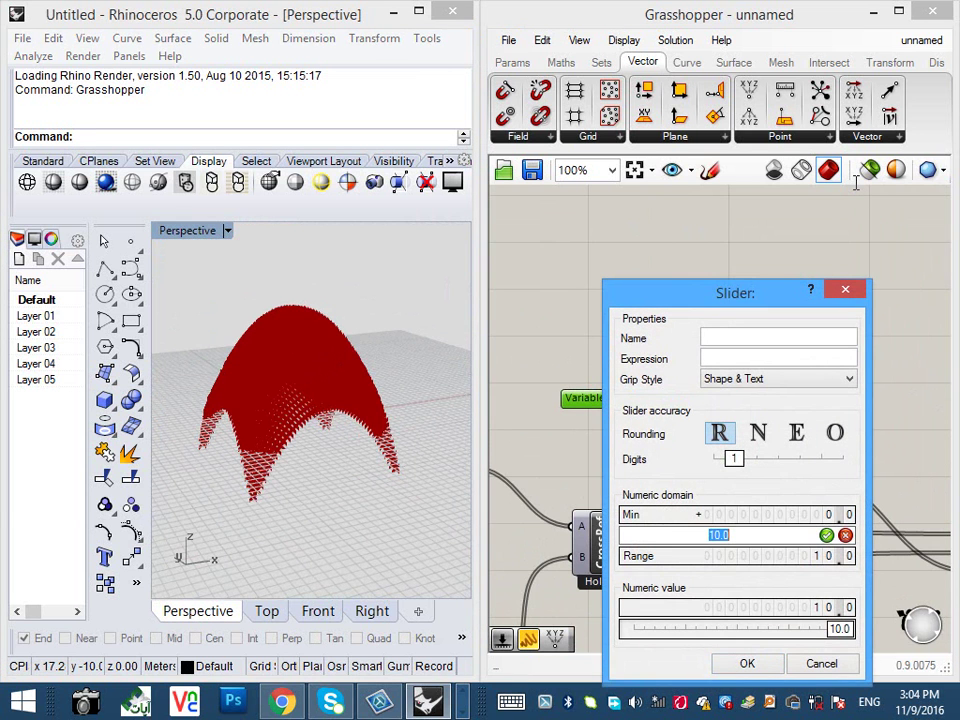
pyautogui.press('Return')
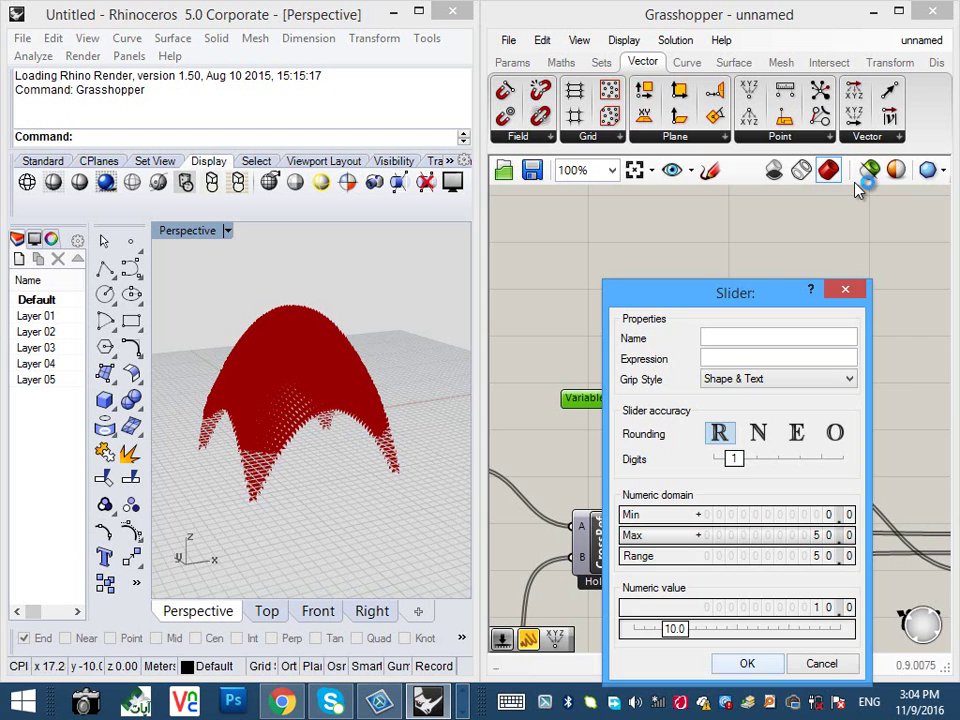
pyautogui.press('Return')
pyautogui.moveTo(645, 398); pyautogui.dragTo(681, 398)
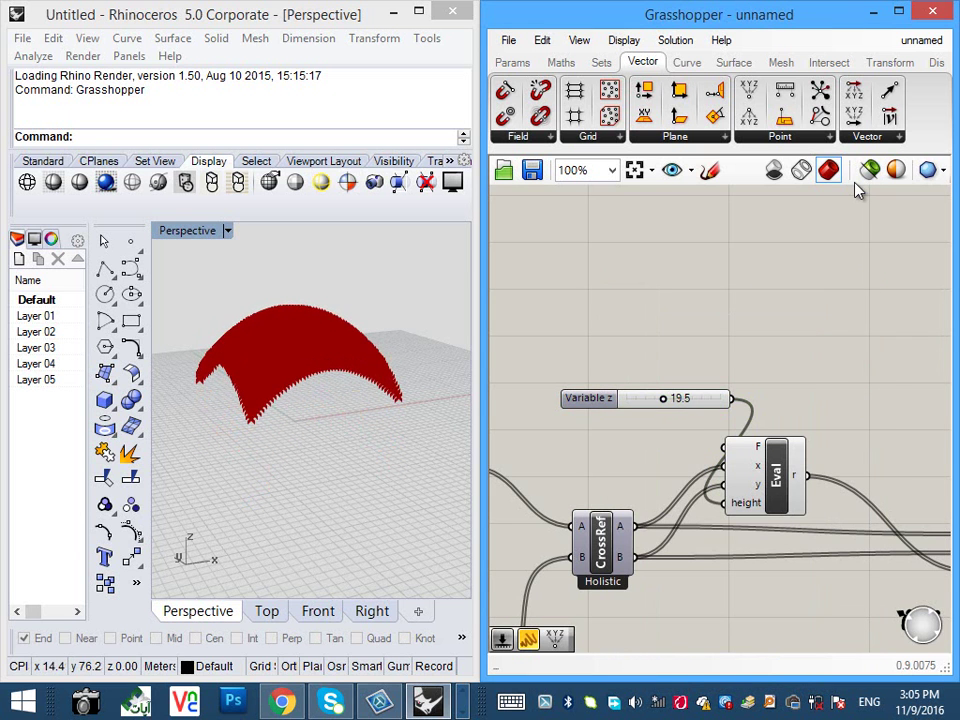
# - Replace the constant 15 in the Evaluate expression with the variable zposition, making it -(x²+y²)/height+zposition
pyautogui.scroll(-5, 310, 420)
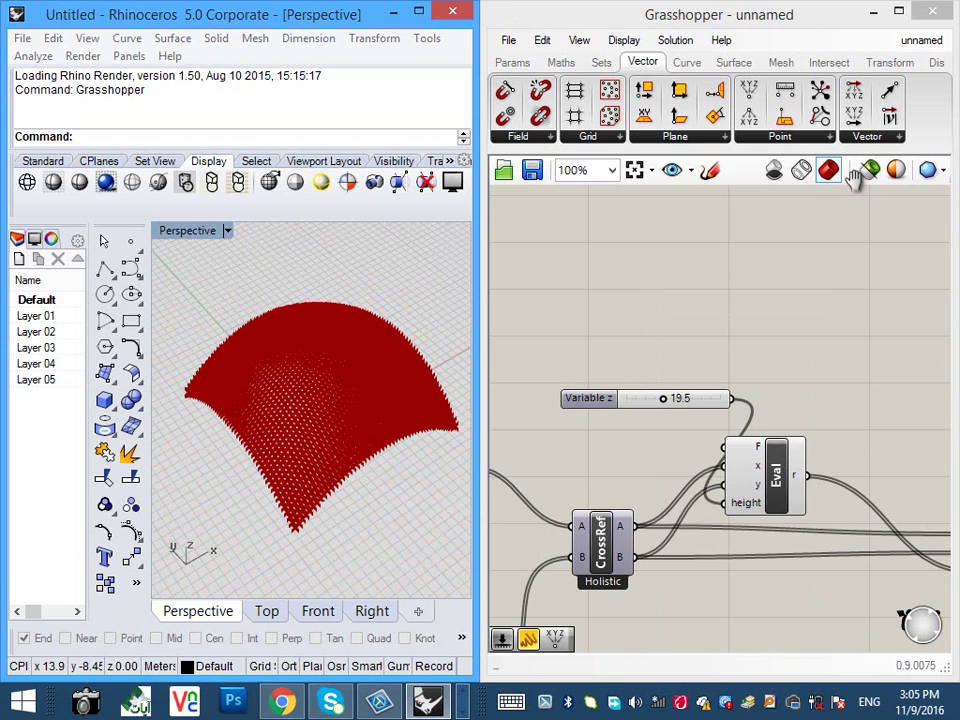
pyautogui.moveTo(705, 594); pyautogui.dragTo(570, 523, button='right')
pyautogui.scroll(1, 570, 523)
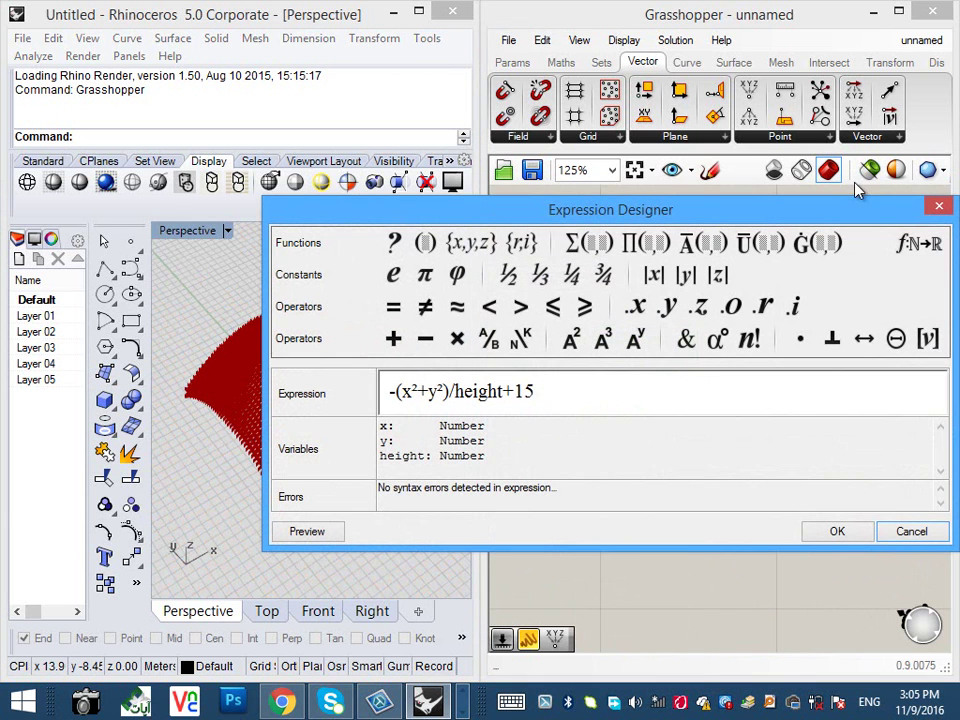
pyautogui.moveTo(537, 392); pyautogui.dragTo(524, 392)
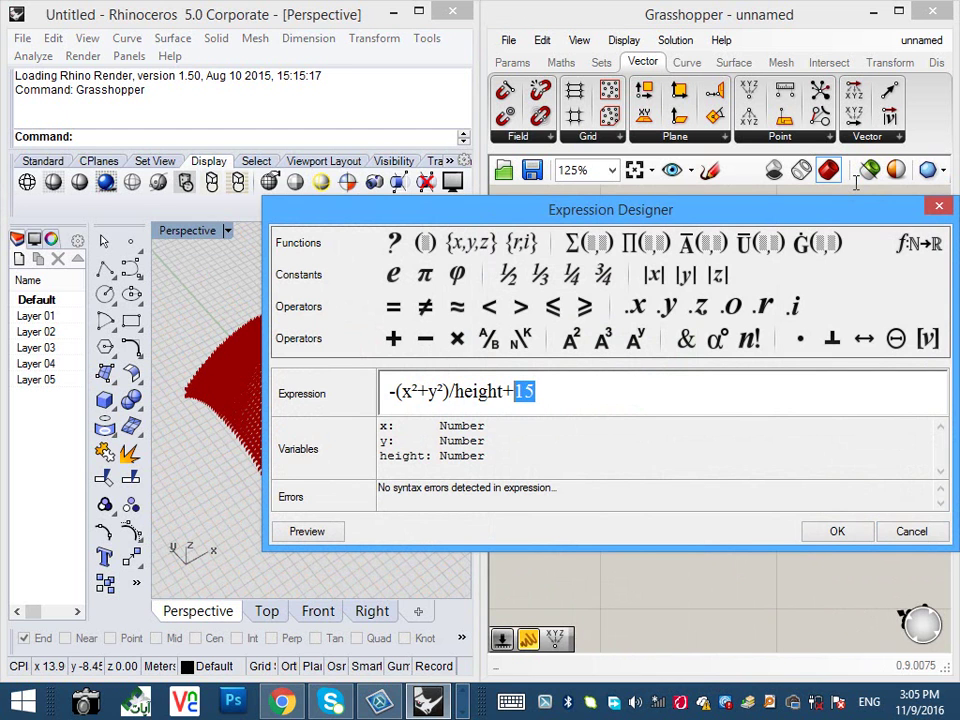
pyautogui.write('zposition')
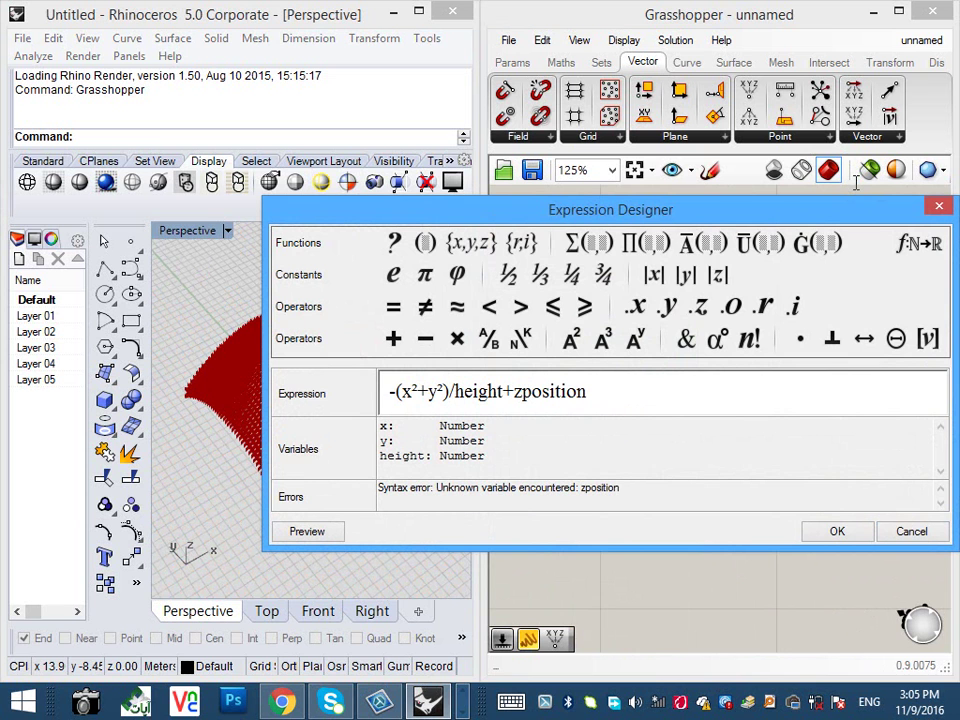
pyautogui.press('Return')
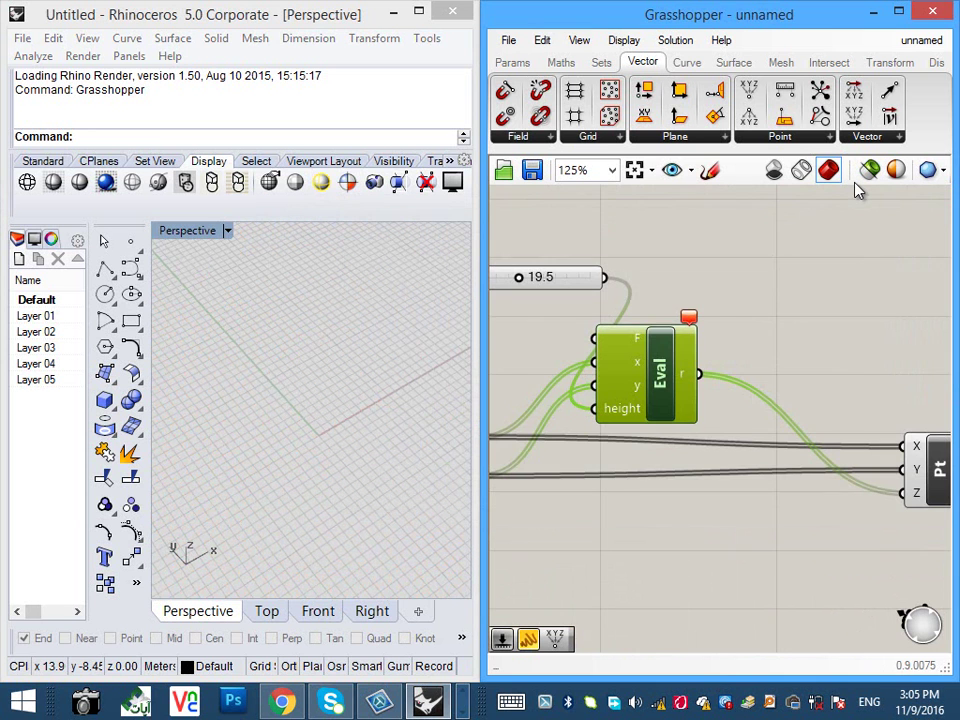
# - Add another input parameter below height on the Evaluate component and rename it zposition
pyautogui.moveTo(753, 252); pyautogui.dragTo(858, 190, button='right')
pyautogui.scroll(11, 858, 190)
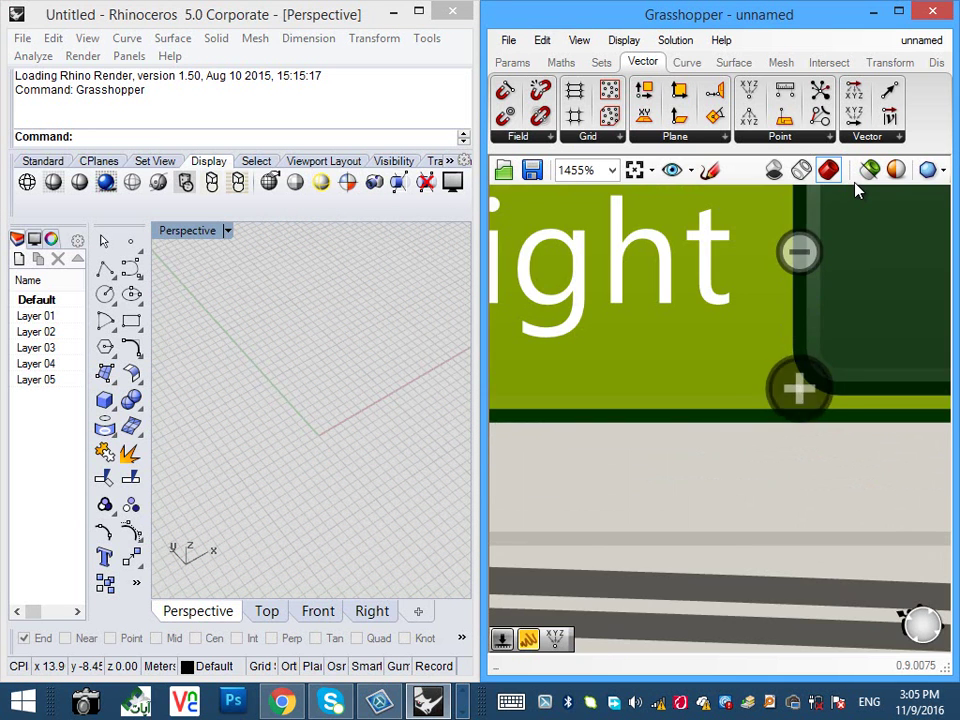
pyautogui.scroll(-3, 857, 190)
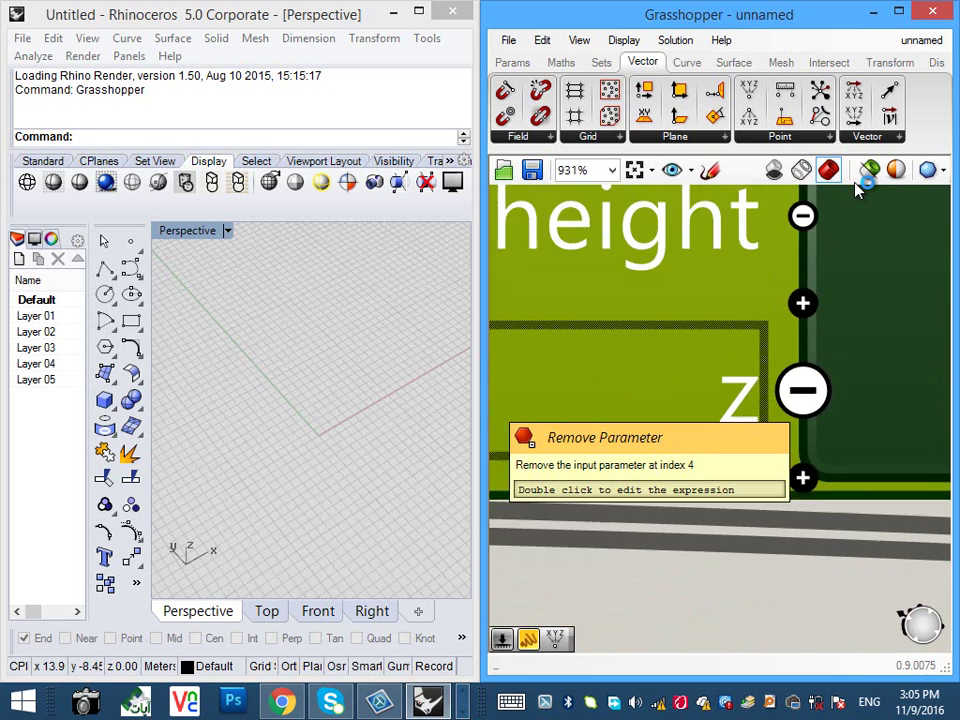
pyautogui.rightClick(742, 389)
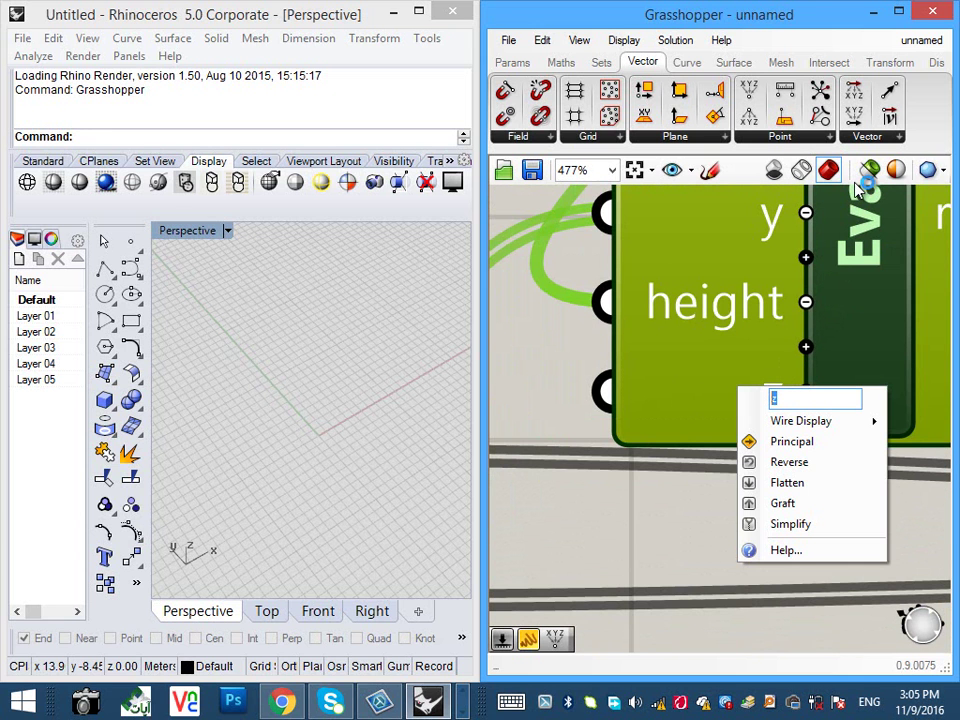
pyautogui.write('zposition')
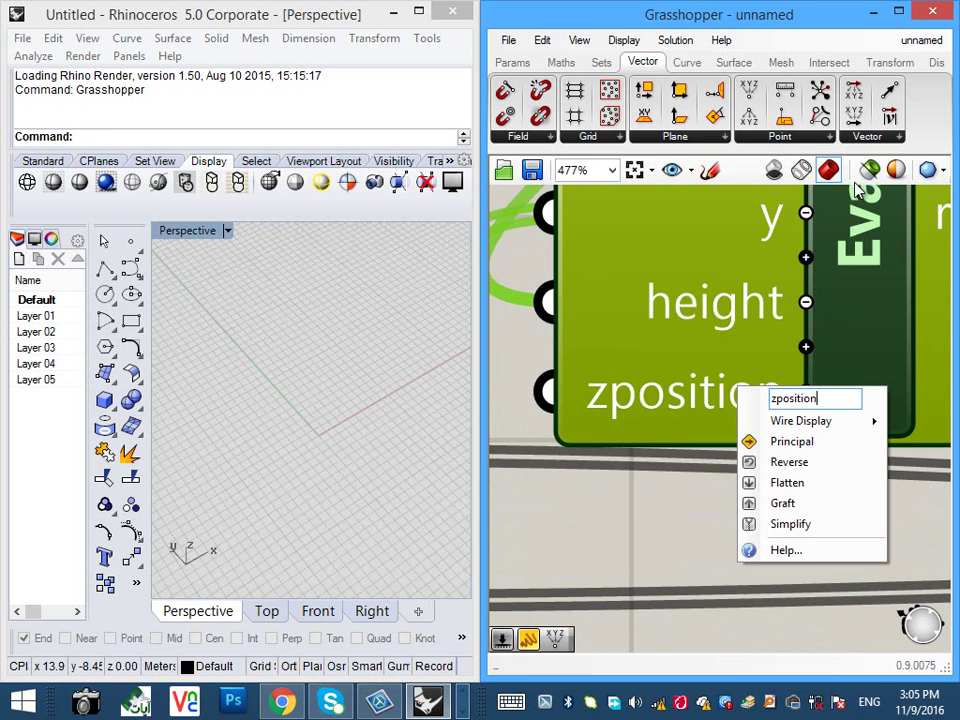
pyautogui.press('Return')
pyautogui.scroll(-3, 857, 190)
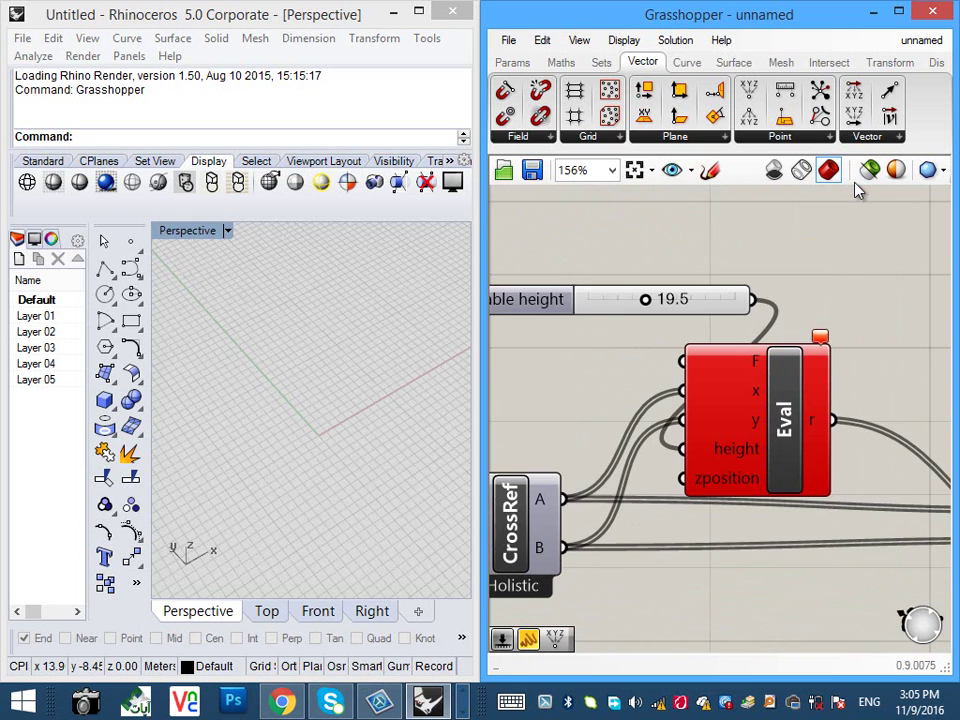
# - Create a number slider from 20, feed it into Evaluate's zposition input, and raise it to 29
pyautogui.moveTo(535, 359); pyautogui.dragTo(627, 352, button='right')
pyautogui.doubleClick(627, 352)
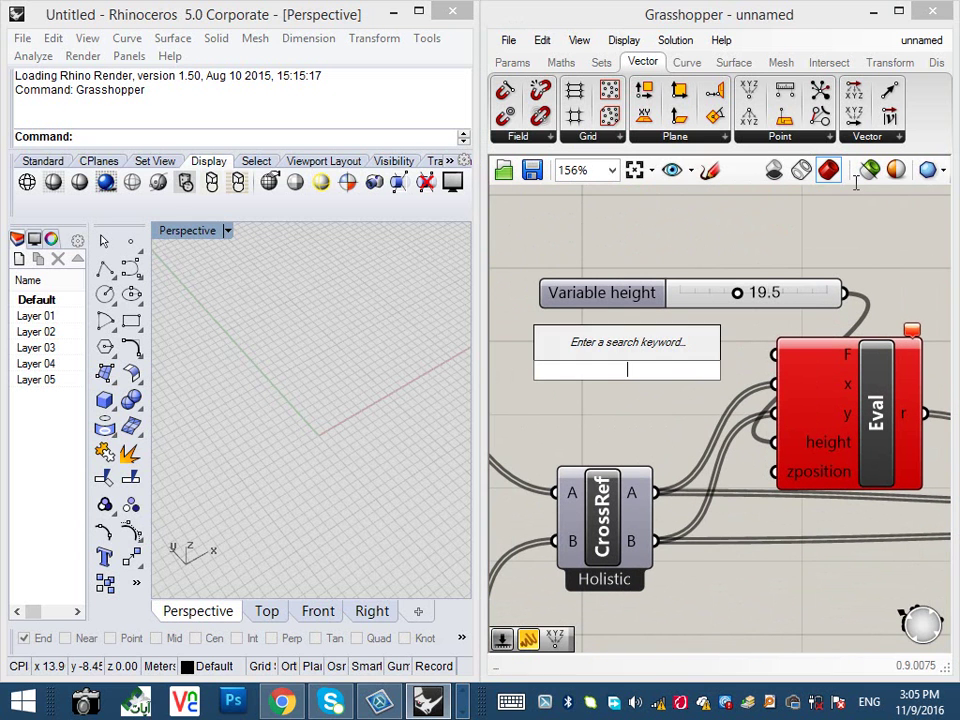
pyautogui.write('20')
pyautogui.press('Return')
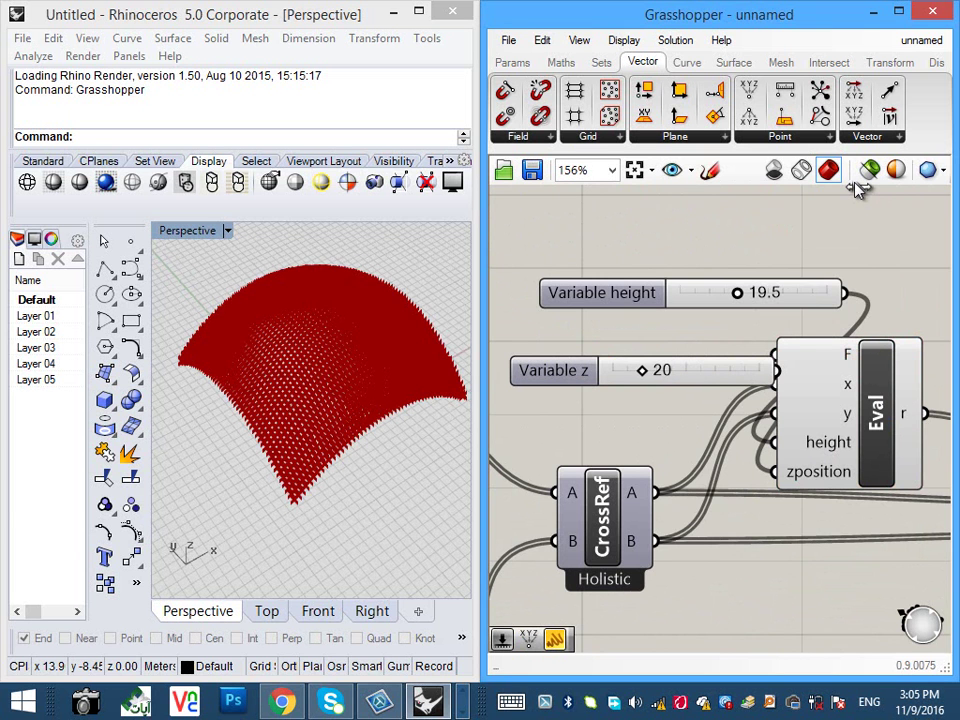
pyautogui.moveTo(642, 370)
pyautogui.mouseDown()
pyautogui.moveTo(660, 370)
pyautogui.moveTo(635, 370)
pyautogui.mouseUp()
pyautogui.moveTo(318, 410); pyautogui.dragTo(360, 370, button='right')
pyautogui.scroll(-4, 360, 370)
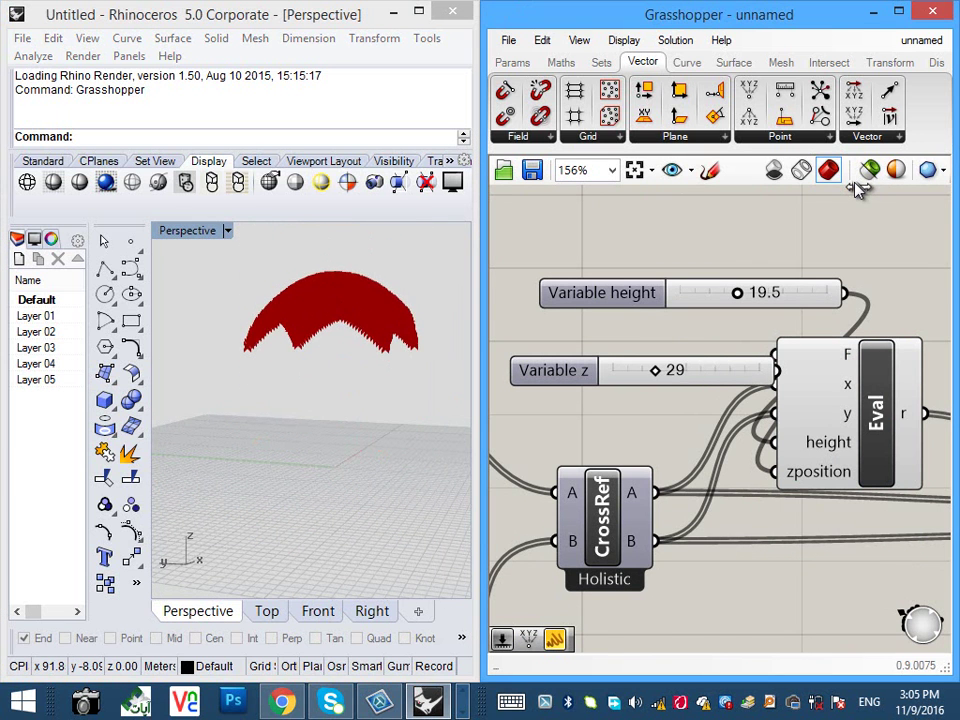
# - Move the height and z sliders together up and away from the Evaluate component so their wires are clear
pyautogui.moveTo(672, 216); pyautogui.dragTo(596, 380)
pyautogui.scroll(-2, 682, 344)
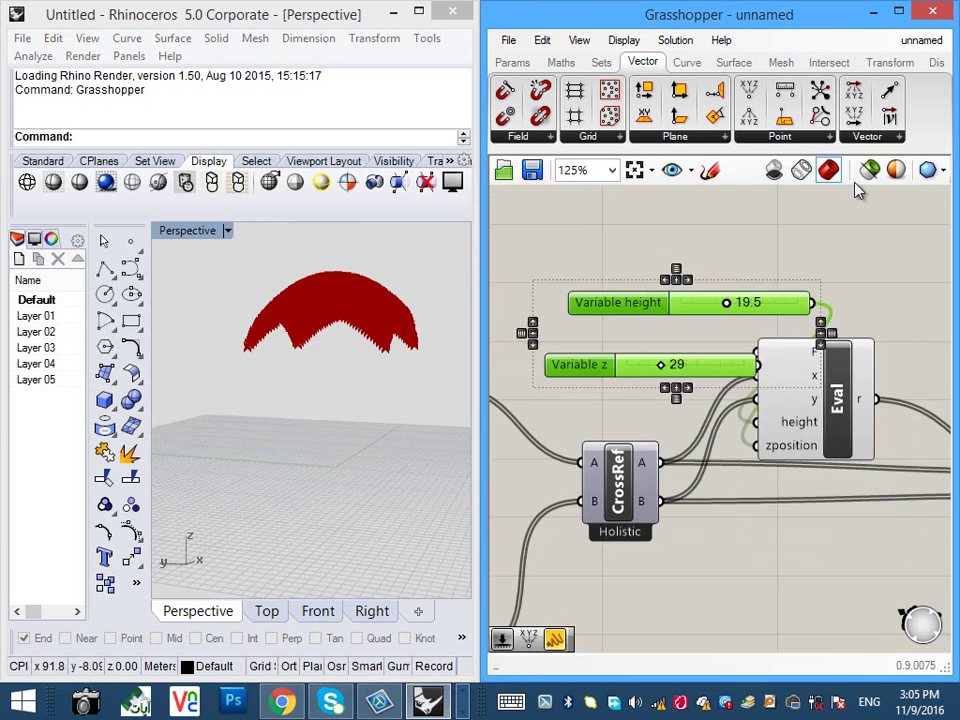
pyautogui.moveTo(632, 312)
pyautogui.mouseDown()
pyautogui.moveTo(590, 240)
pyautogui.moveTo(561, 240)
pyautogui.mouseUp()
pyautogui.click(592, 357)
pyautogui.moveTo(530, 289)
pyautogui.mouseDown()
pyautogui.moveTo(555, 277)
pyautogui.moveTo(548, 269)
pyautogui.mouseUp()
# - Add a Surface From Points component to the canvas beyond the Construct Point component
pyautogui.moveTo(879, 347)
pyautogui.mouseDown(button='right')
pyautogui.moveTo(829, 343)
pyautogui.moveTo(773, 360)
pyautogui.moveTo(700, 304)
pyautogui.mouseUp(button='right')
pyautogui.scroll(1, 773, 360)
pyautogui.scroll(-4, 773, 360)
pyautogui.moveTo(330, 400)
pyautogui.mouseDown(button='right')
pyautogui.moveTo(345, 432)
pyautogui.moveTo(338, 425)
pyautogui.moveTo(330, 450)
pyautogui.moveTo(346, 420)
pyautogui.mouseUp(button='right')
pyautogui.scroll(5, 345, 400)
pyautogui.scroll(3, 330, 420)
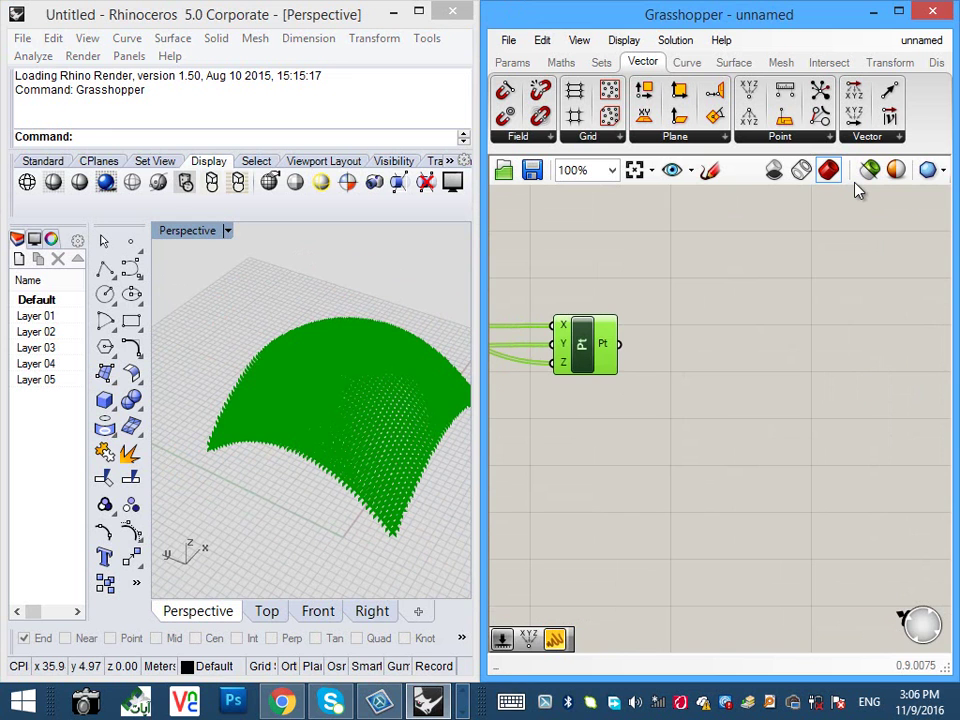
pyautogui.doubleClick(794, 352)
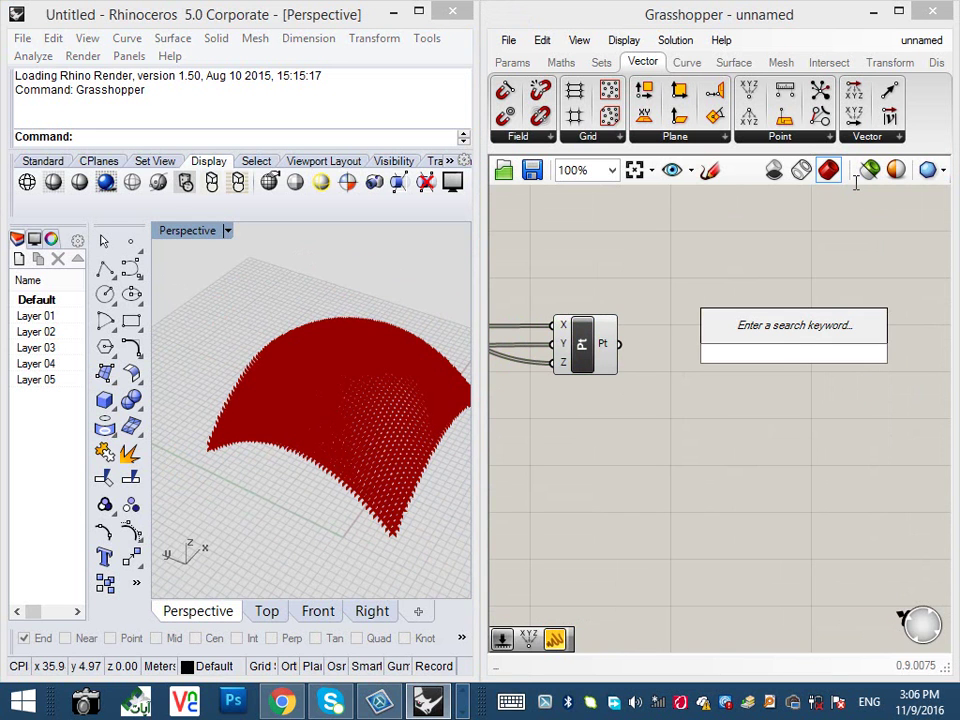
pyautogui.write('surf')
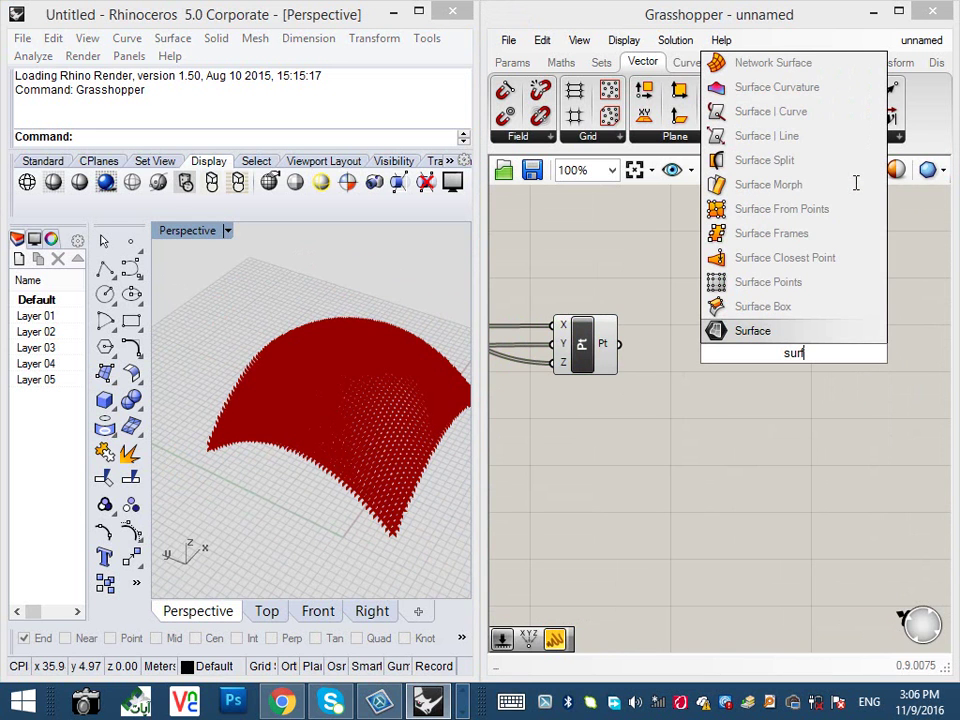
pyautogui.write('a')
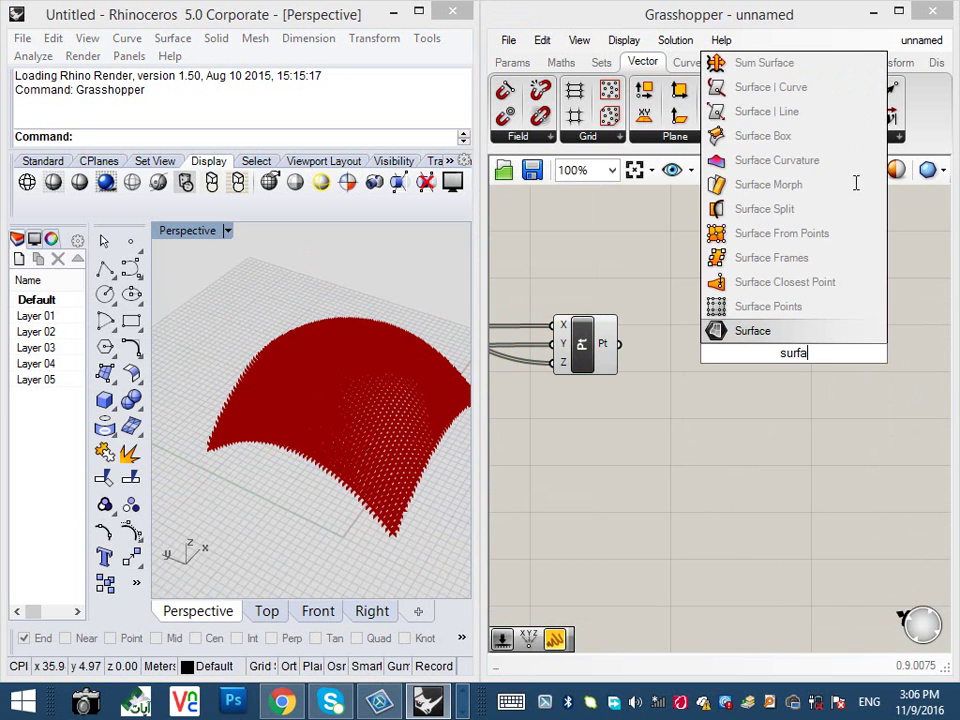
pyautogui.write('ce from')
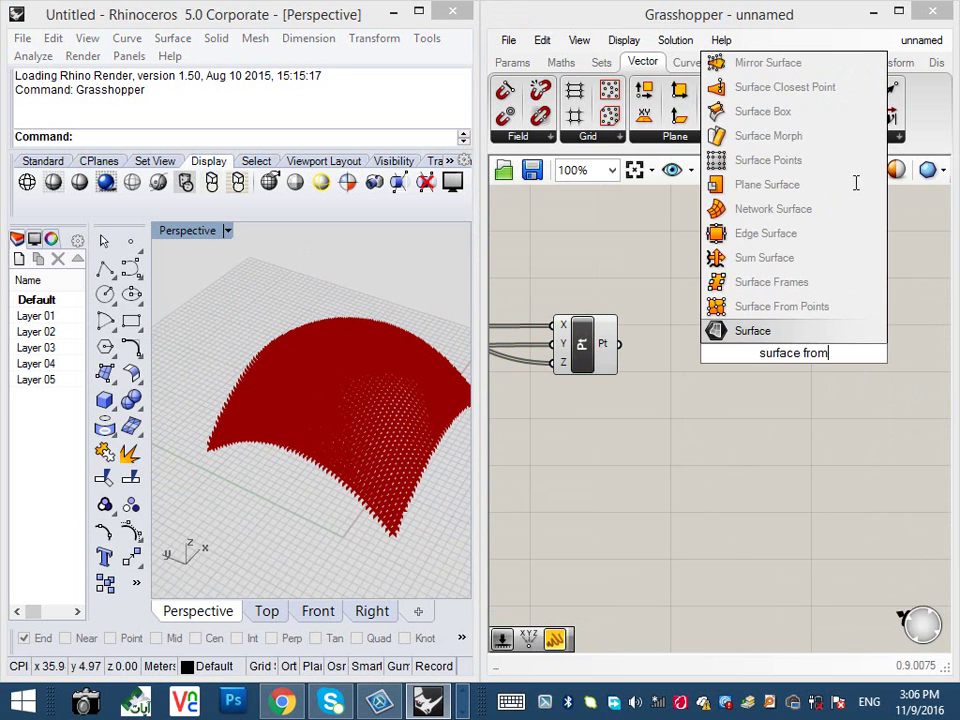
pyautogui.write(' point')
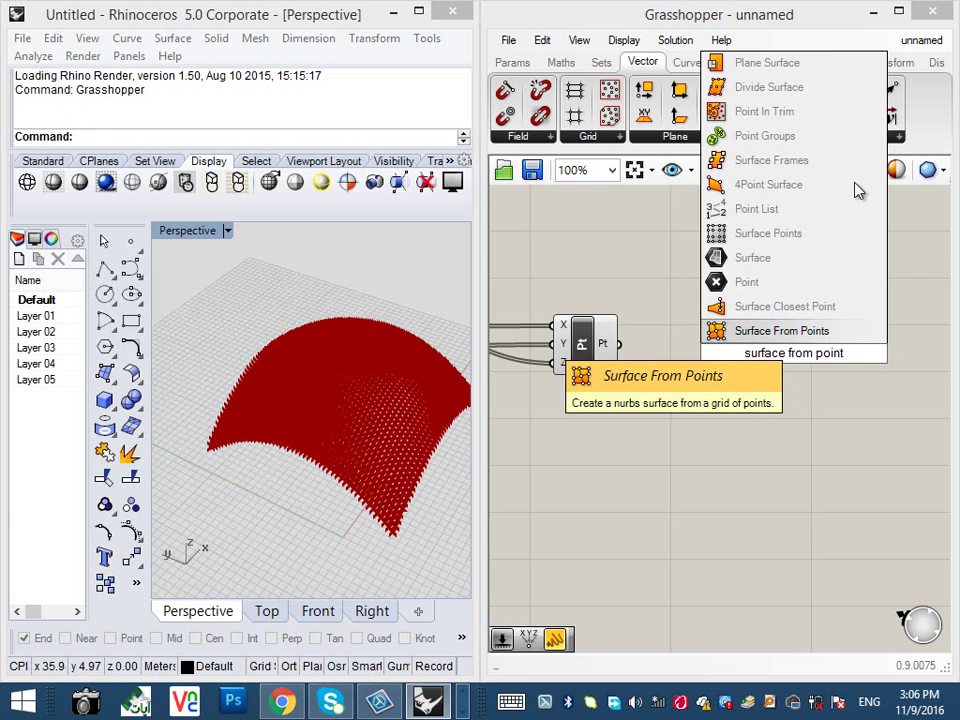
pyautogui.press('Return')
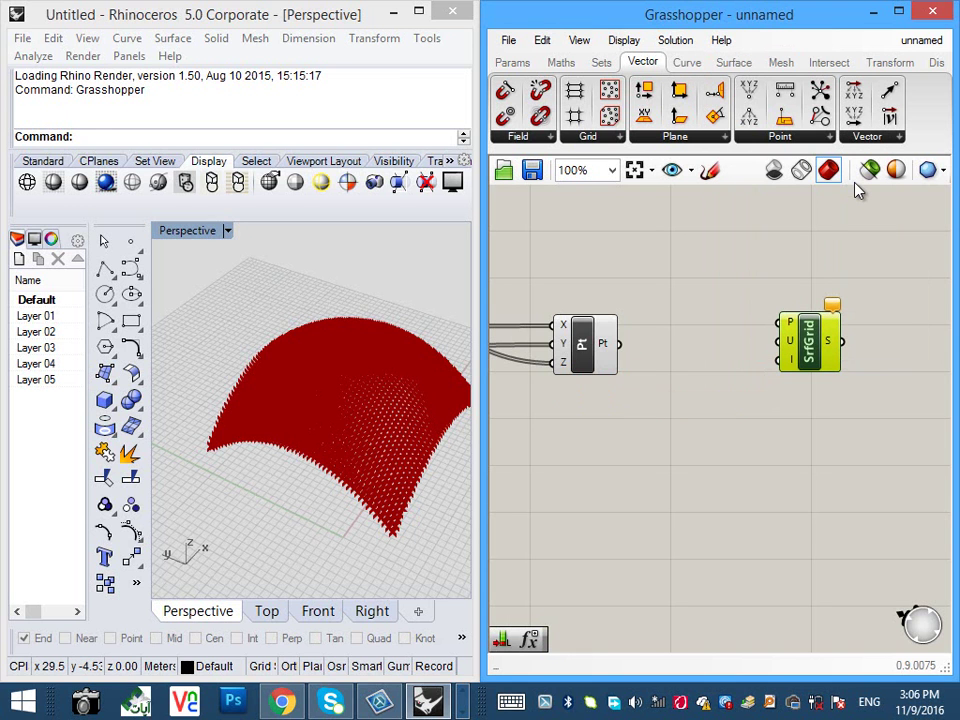
# - Connect the Pt output of Construct Point to the P input of Surface From Points
pyautogui.scroll(1, 857, 190)
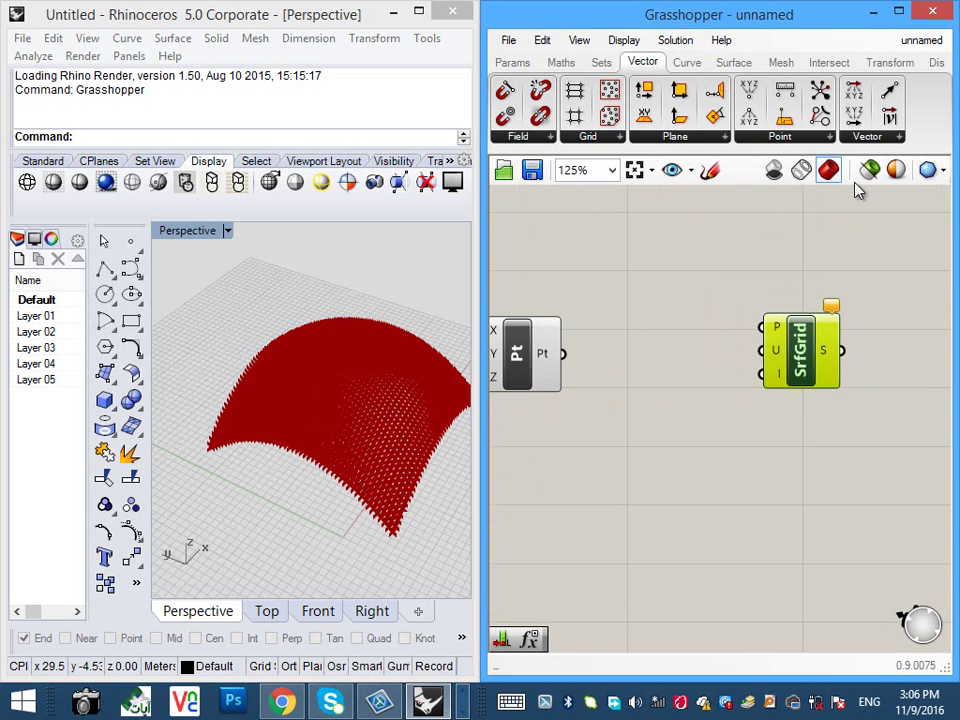
pyautogui.scroll(-1, 857, 190)
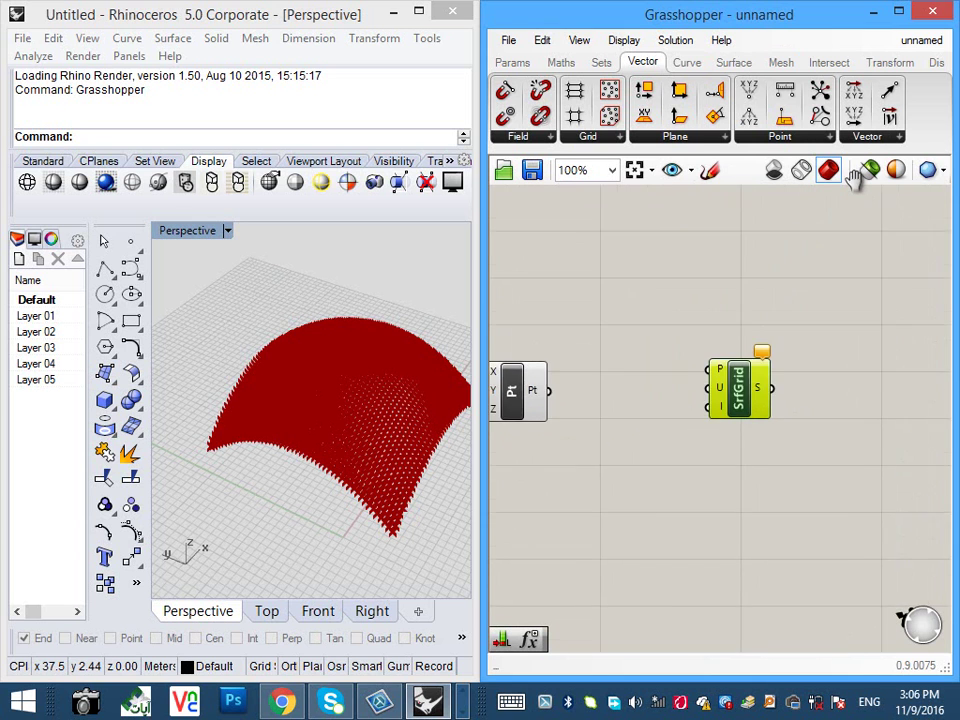
pyautogui.scroll(1, 858, 191)
pyautogui.moveTo(593, 331); pyautogui.dragTo(793, 304)
# - Inspect the point list reaching Surface From Points and examine the rows of the point grid in the Rhino viewport
pyautogui.scroll(5, 810, 305)
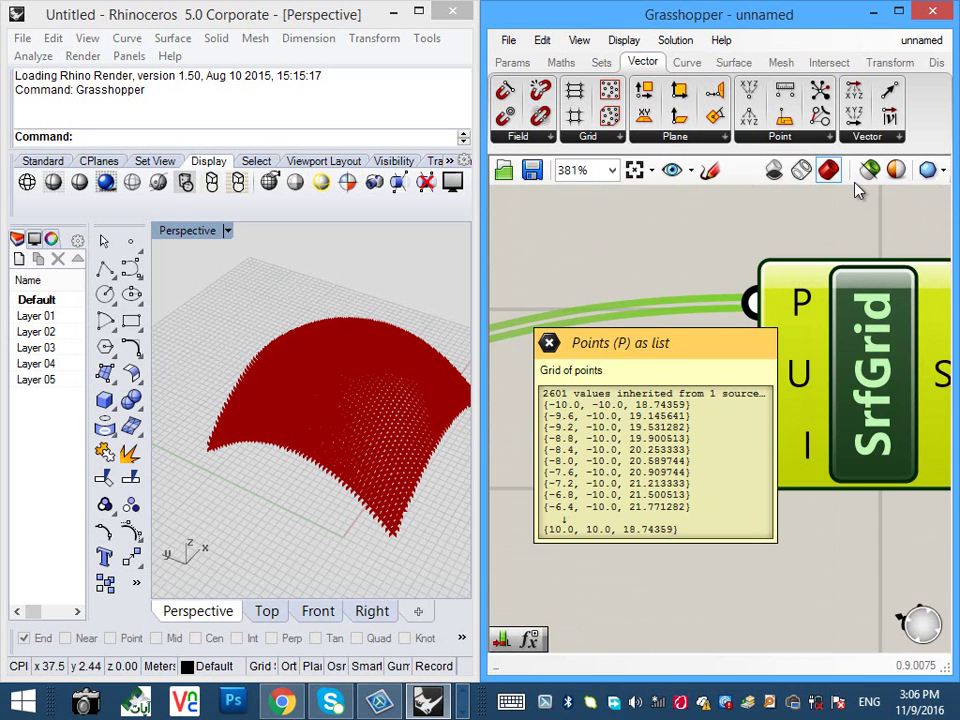
pyautogui.moveTo(350, 375); pyautogui.dragTo(315, 411, button='right')
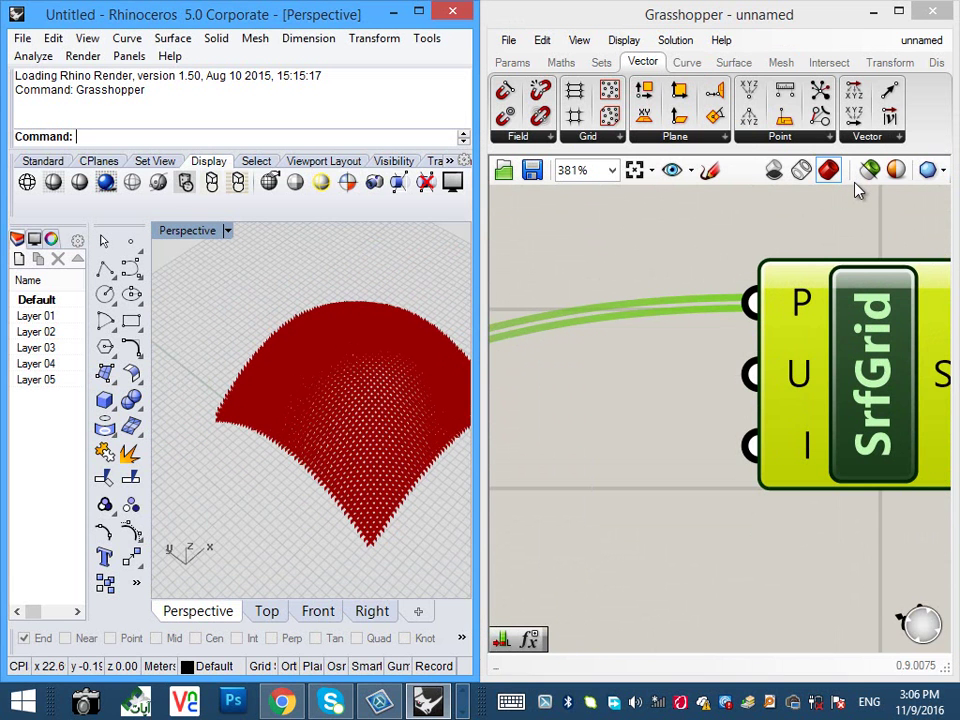
pyautogui.scroll(-3, 577, 323)
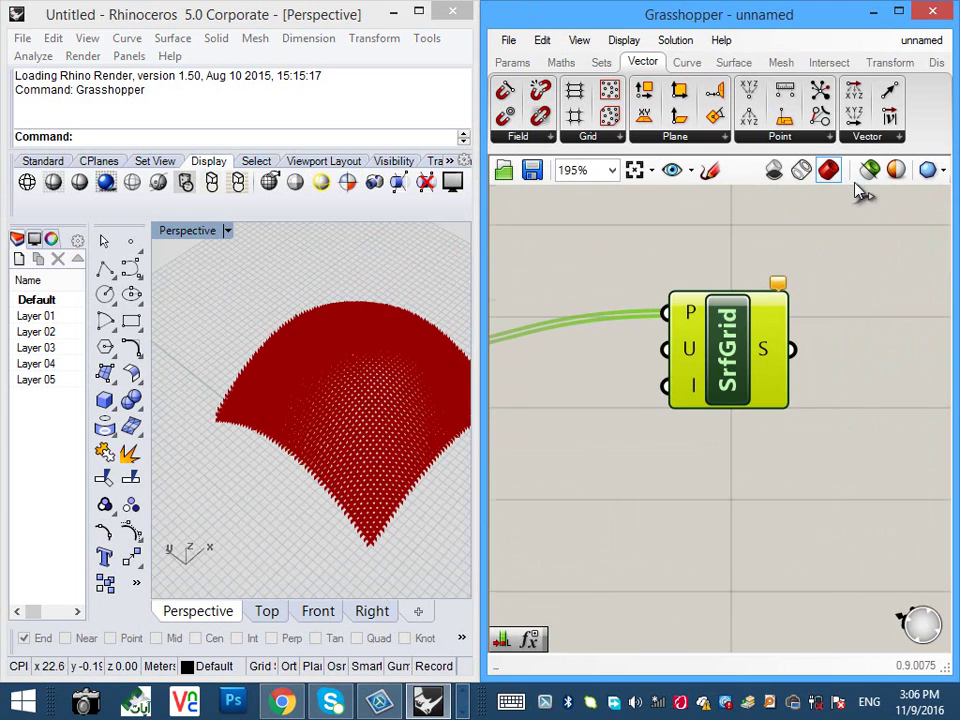
pyautogui.moveTo(368, 400)
pyautogui.mouseDown(button='right')
pyautogui.moveTo(310, 408)
pyautogui.moveTo(348, 402)
pyautogui.moveTo(372, 422)
pyautogui.mouseUp(button='right')
pyautogui.scroll(3, 390, 423)
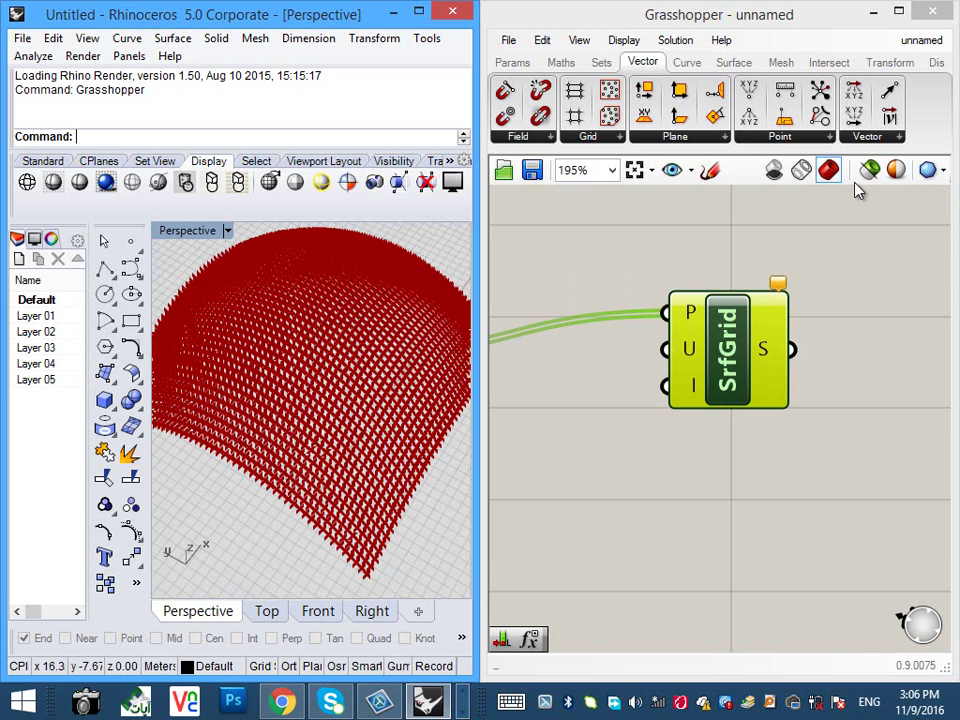
pyautogui.scroll(-5, 306, 438)
pyautogui.scroll(3, 360, 495)
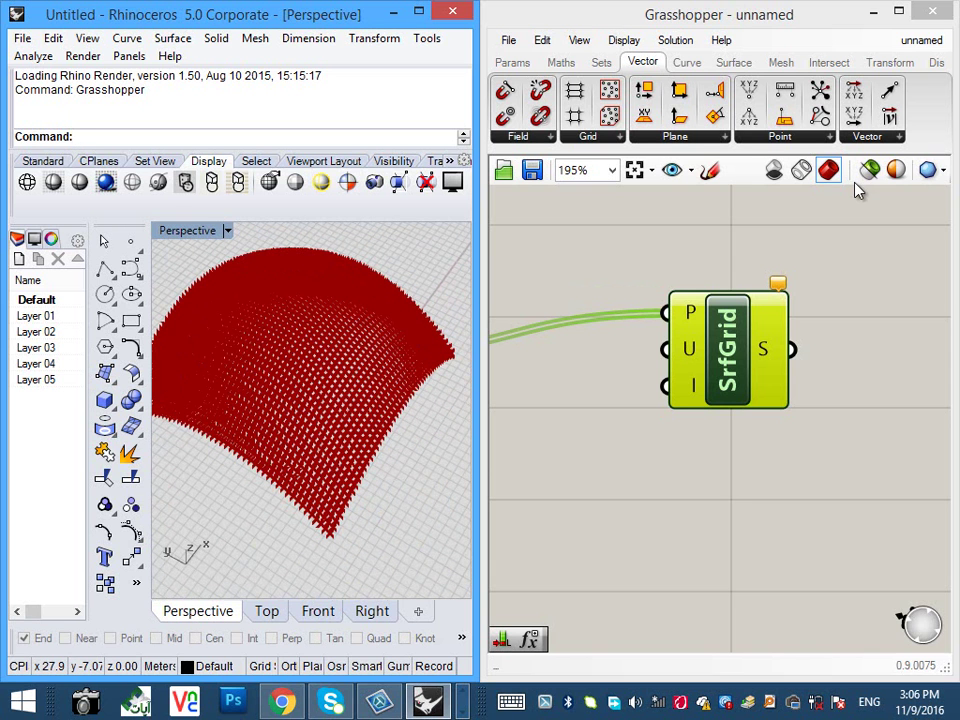
# - Trace the definition from the domain and steps sliders to the cross reference, and check how many values each Range outputs
pyautogui.moveTo(612, 372); pyautogui.dragTo(743, 335, button='right')
pyautogui.scroll(-2, 743, 335)
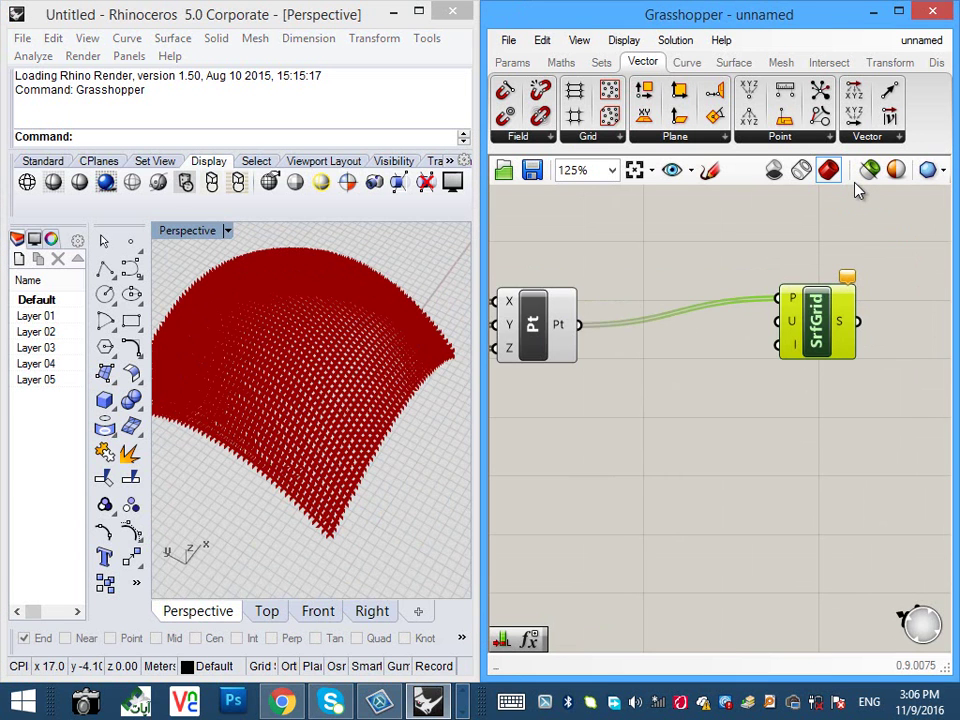
pyautogui.moveTo(585, 370); pyautogui.dragTo(888, 364, button='right')
pyautogui.scroll(-4, 880, 364)
pyautogui.moveTo(550, 360); pyautogui.dragTo(857, 411, button='right')
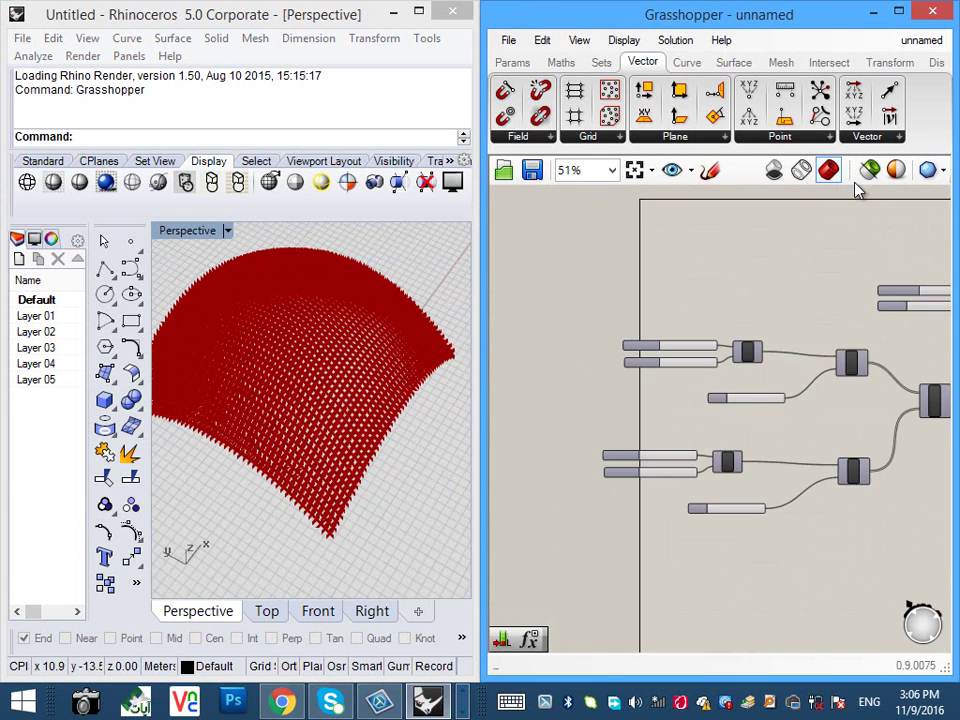
pyautogui.scroll(5, 680, 364)
pyautogui.moveTo(680, 400); pyautogui.dragTo(642, 380, button='right')
pyautogui.moveTo(857, 190); pyautogui.dragTo(885, 210, button='right')
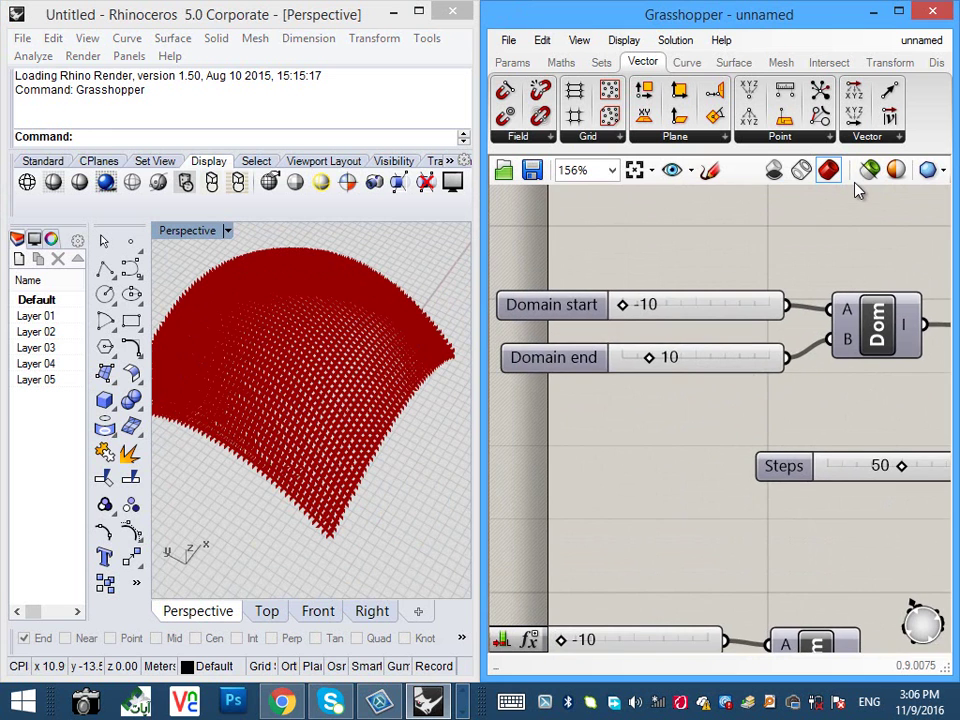
pyautogui.moveTo(823, 390); pyautogui.dragTo(610, 358, button='right')
pyautogui.scroll(-1, 610, 358)
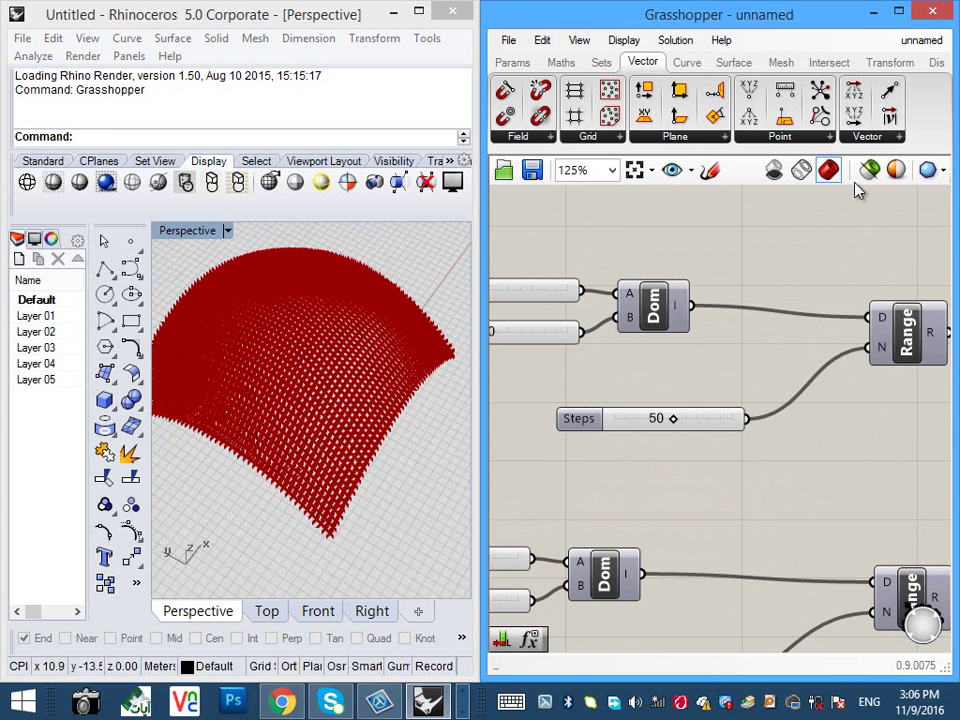
pyautogui.moveTo(857, 190); pyautogui.dragTo(769, 178, button='right')
pyautogui.scroll(-2, 857, 190)
pyautogui.scroll(2, 857, 190)
pyautogui.moveTo(857, 190); pyautogui.dragTo(647, 170, button='right')
pyautogui.scroll(-2, 857, 190)
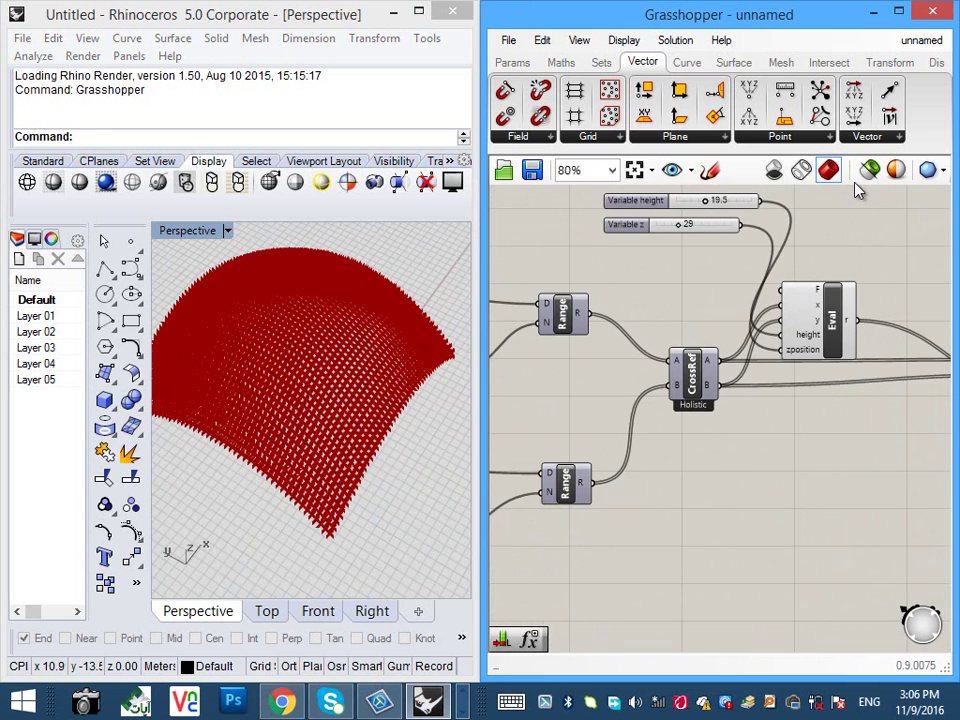
pyautogui.moveTo(857, 190); pyautogui.dragTo(811, 164, button='right')
pyautogui.moveTo(857, 190); pyautogui.dragTo(730, 180, button='right')
pyautogui.doubleClick(783, 411)
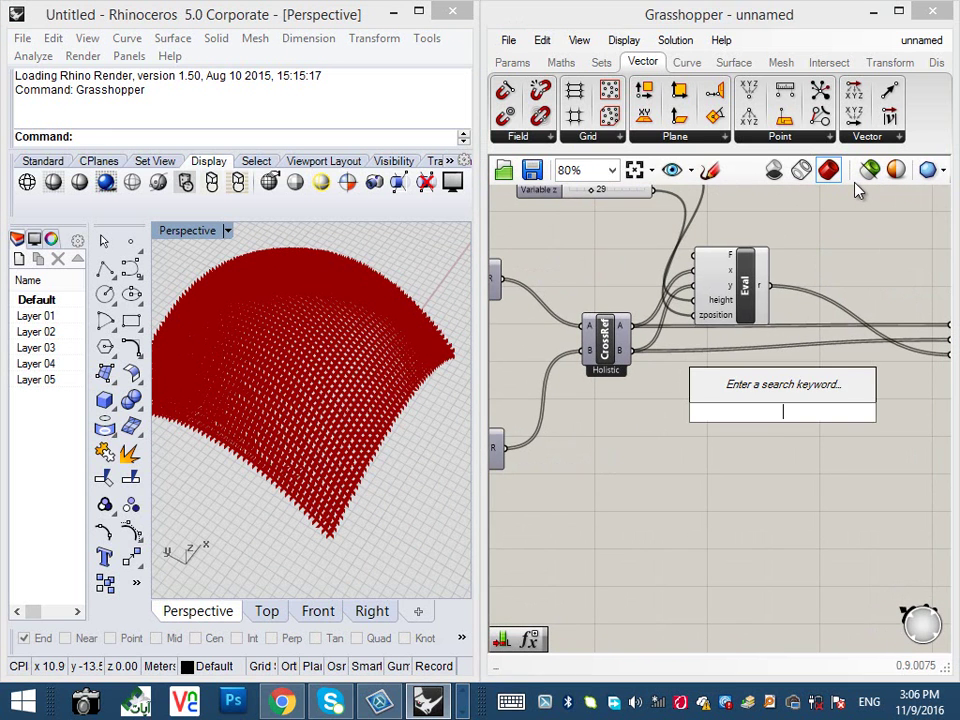
pyautogui.press('Escape')
pyautogui.scroll(2, 857, 190)
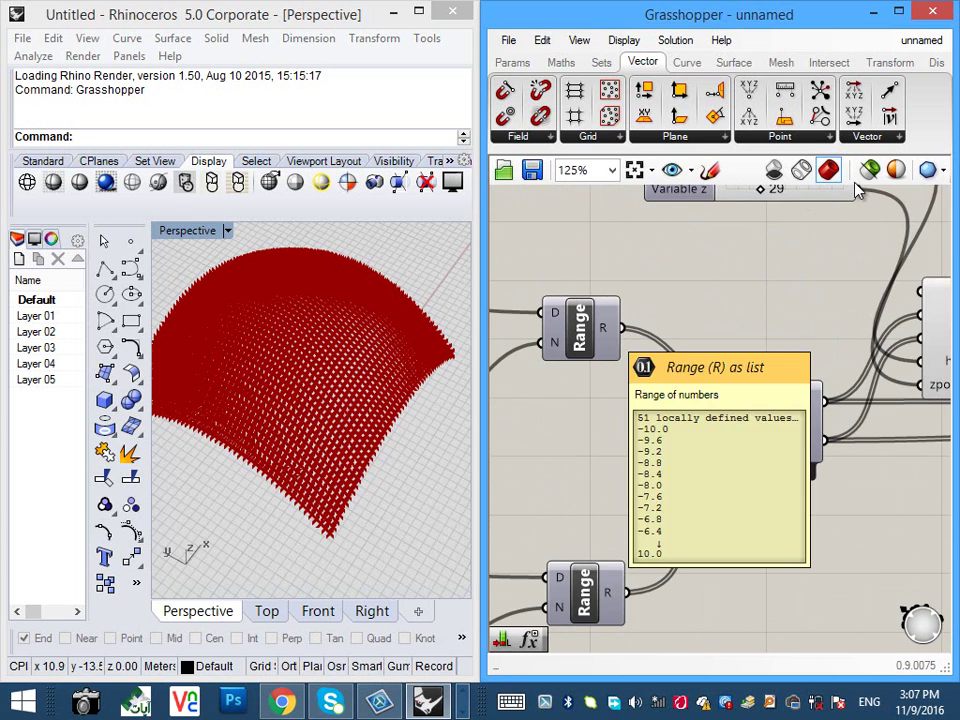
pyautogui.scroll(-3, 642, 340)
# - Add a List Length component below Evaluate, feed it the upper Range's R output, and check its length output
pyautogui.moveTo(872, 442); pyautogui.dragTo(780, 420, button='right')
pyautogui.doubleClick(780, 420)
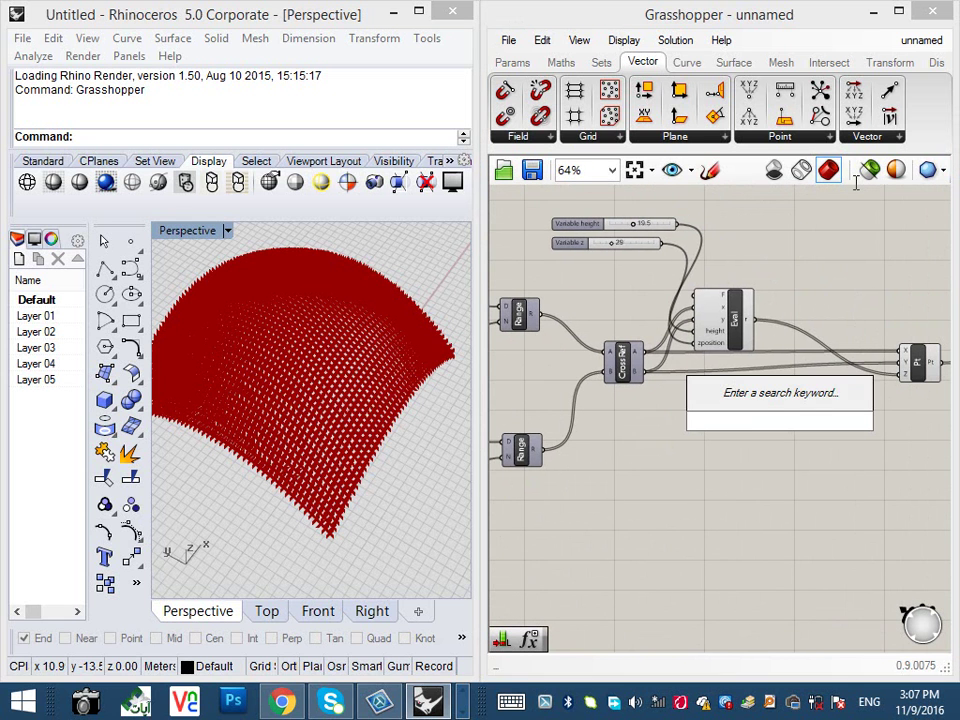
pyautogui.write('list length')
pyautogui.press('Return')
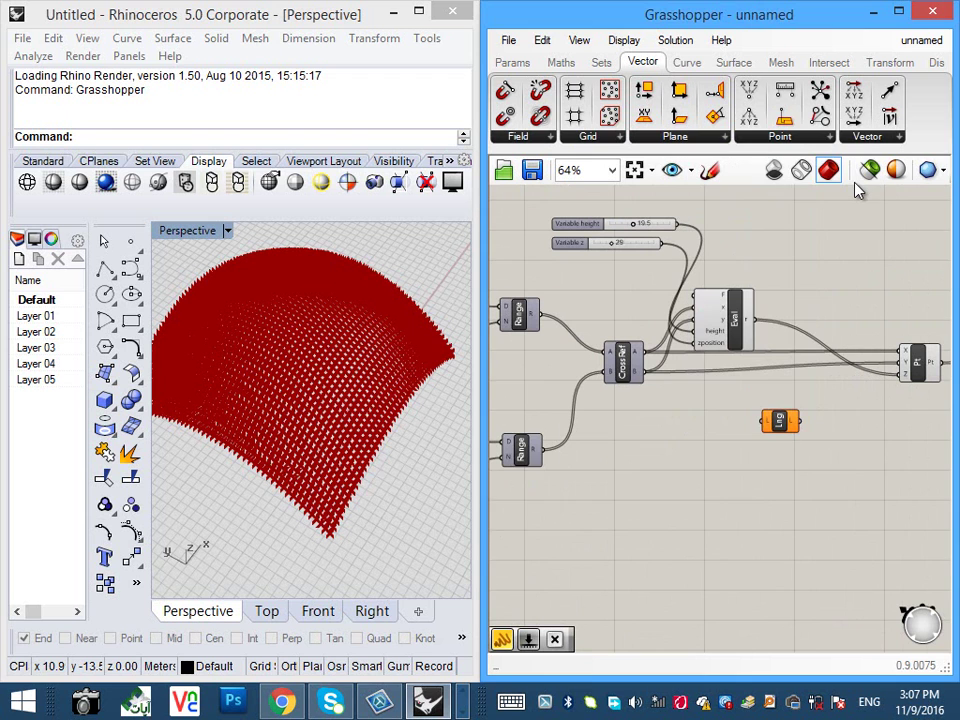
pyautogui.moveTo(645, 372); pyautogui.dragTo(764, 421)
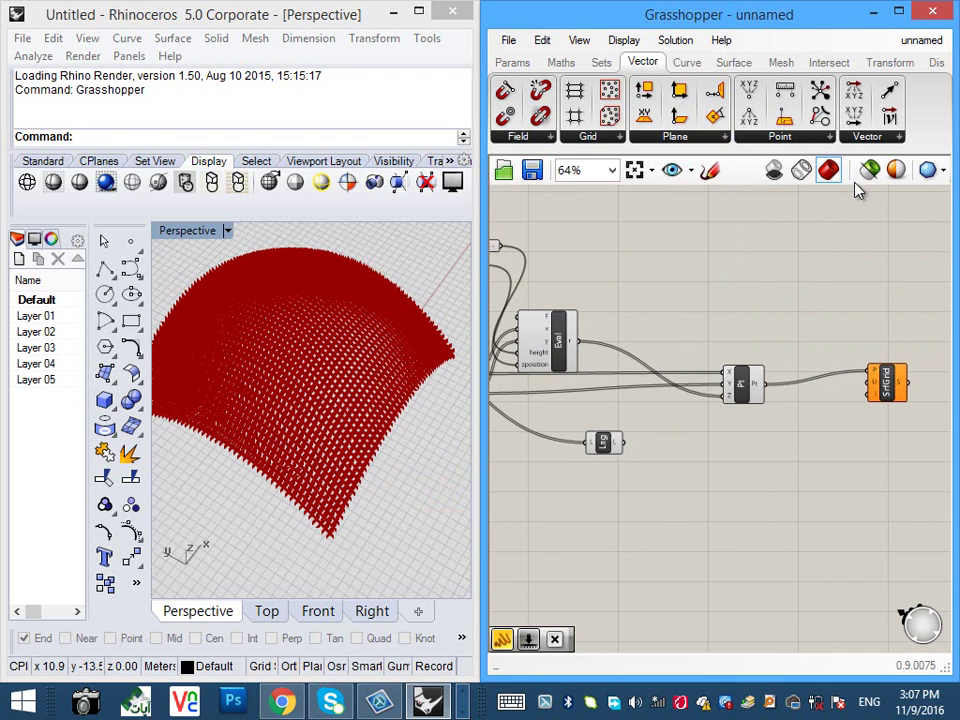
pyautogui.scroll(3, 619, 448)
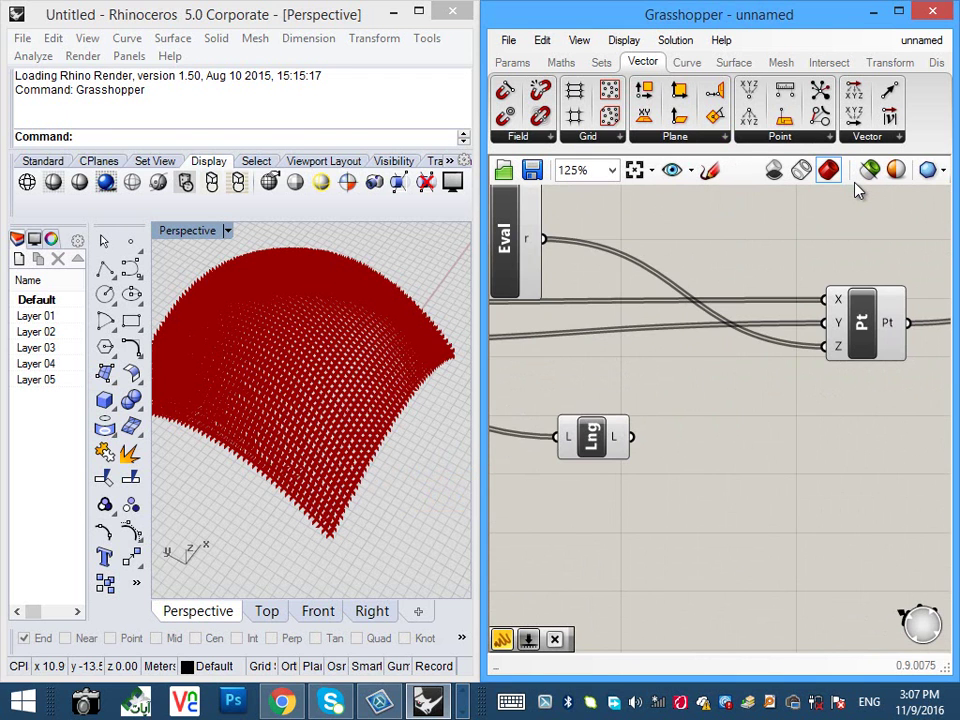
pyautogui.moveTo(619, 441)
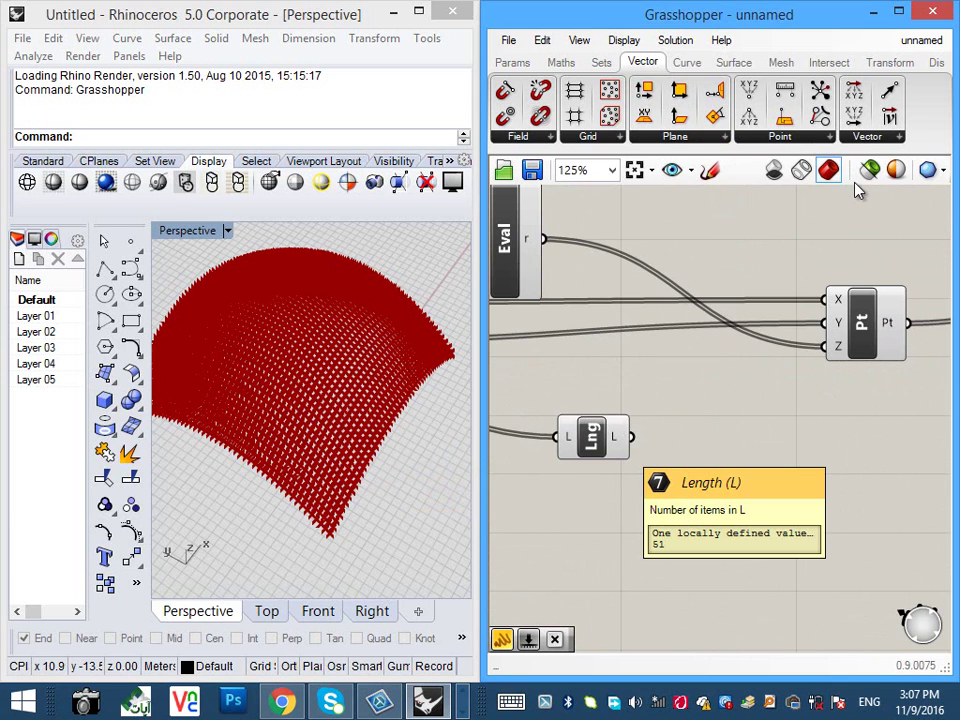
# - Connect the List Length output to the U input of Surface From Points, and turn off the Construct Point preview
pyautogui.scroll(-3, 856, 190)
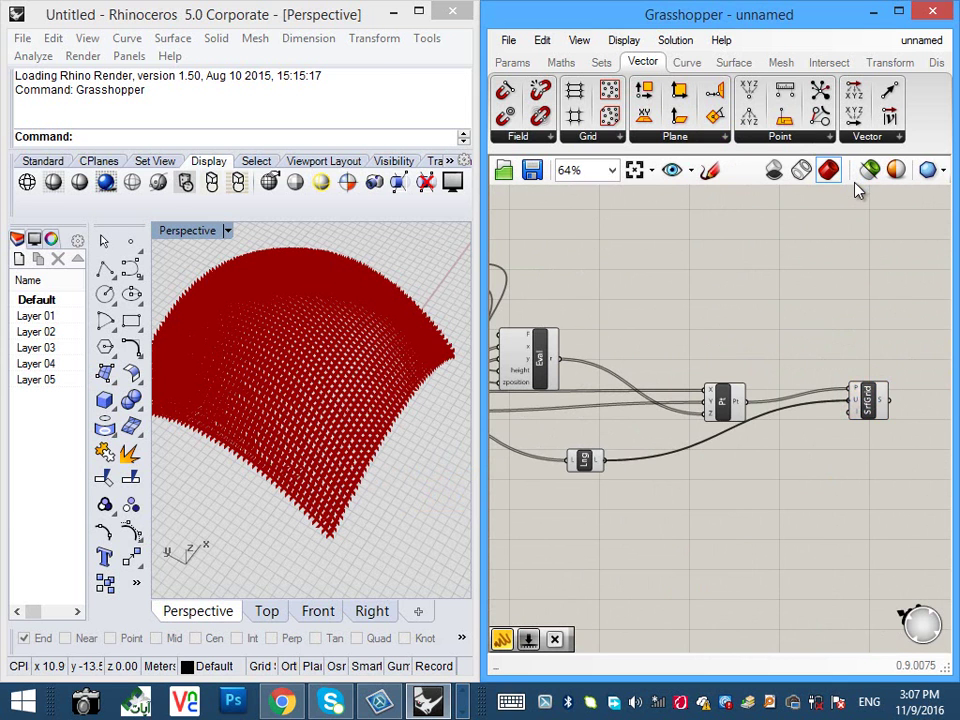
pyautogui.moveTo(325, 385); pyautogui.dragTo(335, 425, button='right')
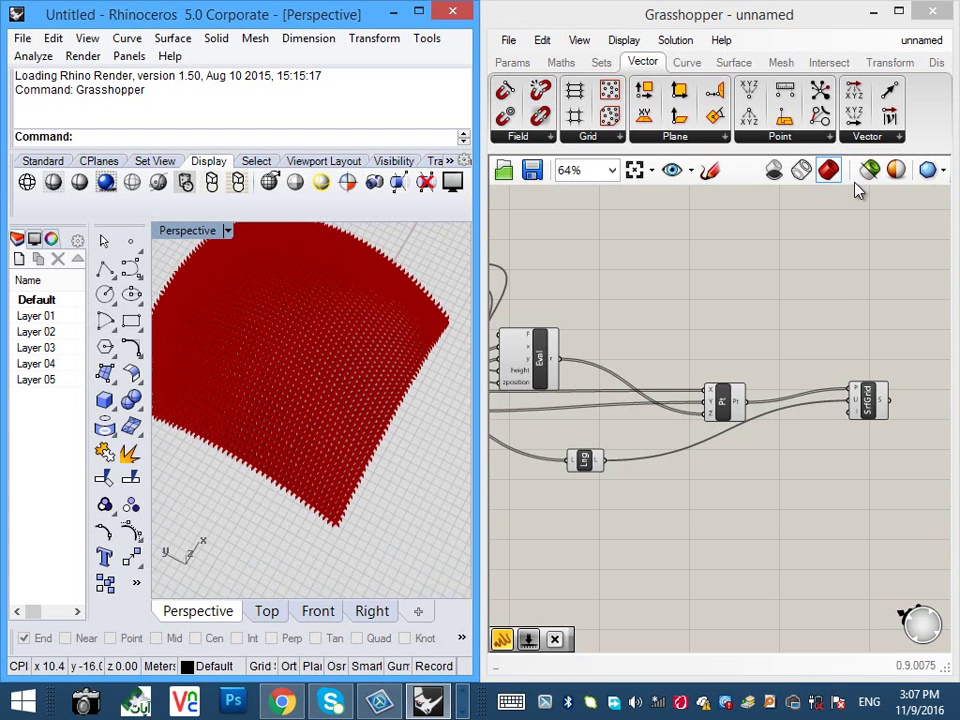
pyautogui.rightClick(716, 398)
pyautogui.click(767, 433)
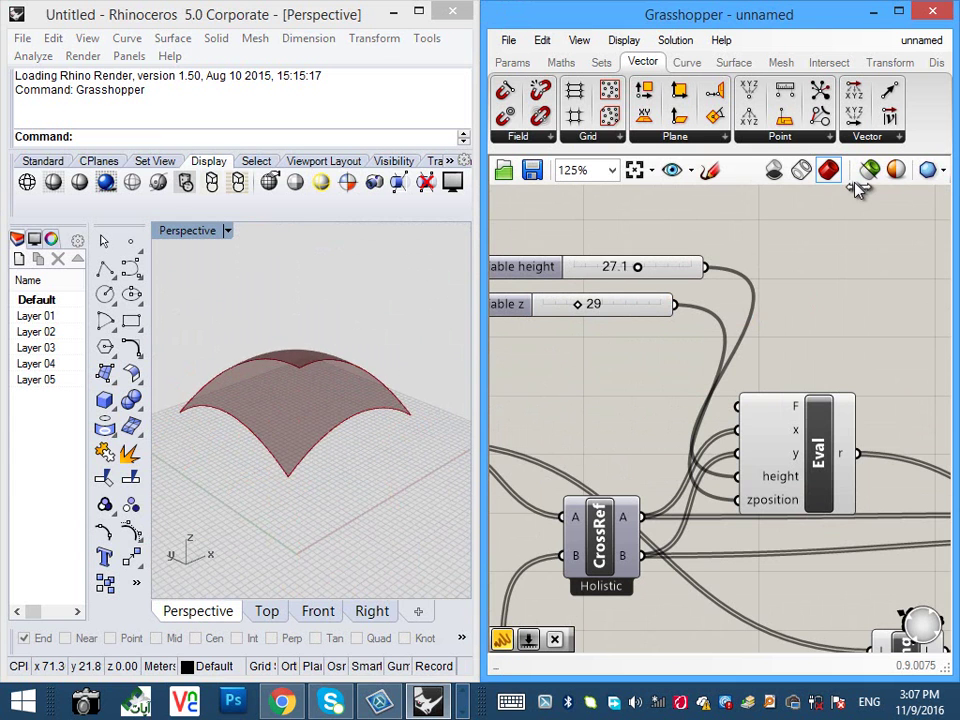
# - Set the z slider to 33 and the height slider to 25.5, and view the surface in the Front view
pyautogui.moveTo(577, 304)
pyautogui.mouseDown()
pyautogui.moveTo(622, 304)
pyautogui.moveTo(582, 304)
pyautogui.mouseUp()
pyautogui.moveTo(330, 450); pyautogui.dragTo(262, 375, button='right')
pyautogui.click(318, 611)
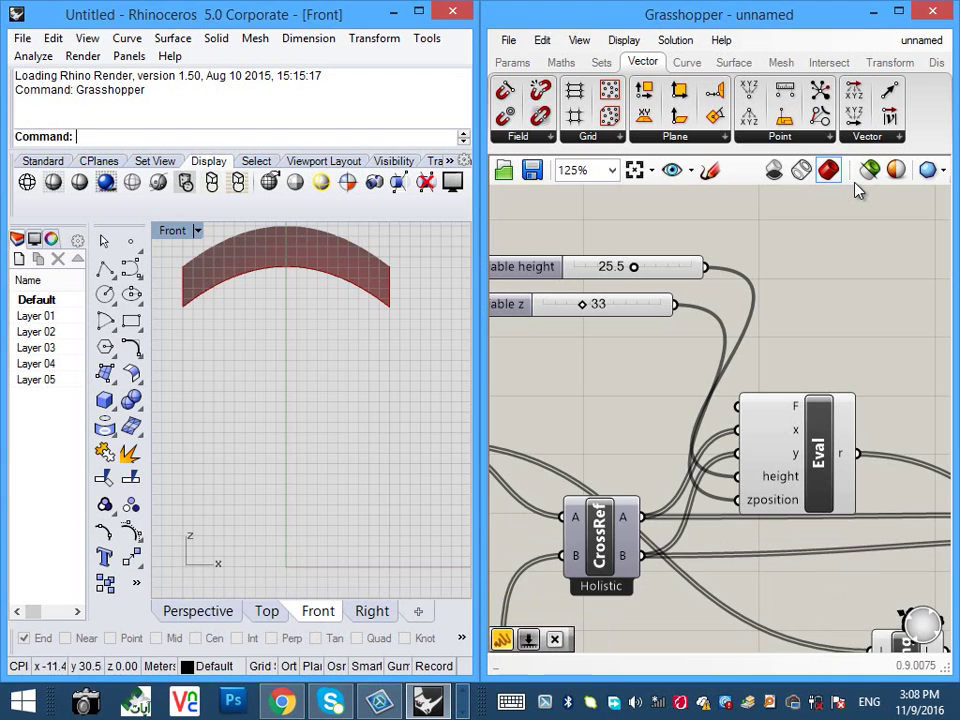
# - Compare the previewed points with the surface in the Perspective view, and hide the Construct Point preview again
pyautogui.moveTo(715, 374); pyautogui.dragTo(611, 346, button='right')
pyautogui.scroll(1, 611, 346)
pyautogui.scroll(-3, 611, 346)
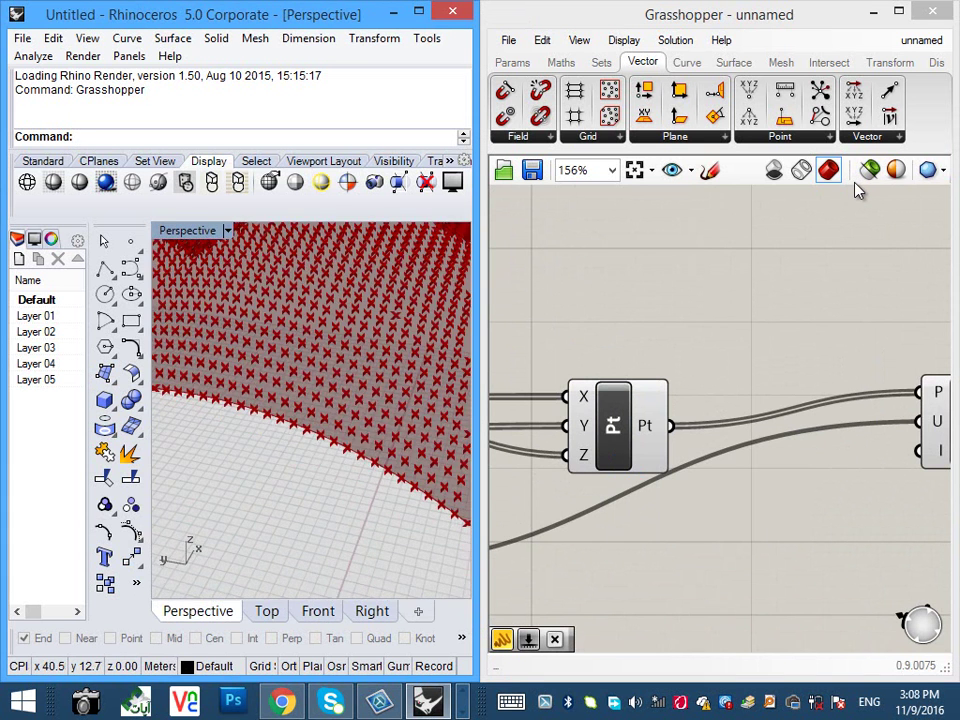
pyautogui.scroll(-5, 312, 410)
pyautogui.rightClick(611, 414)
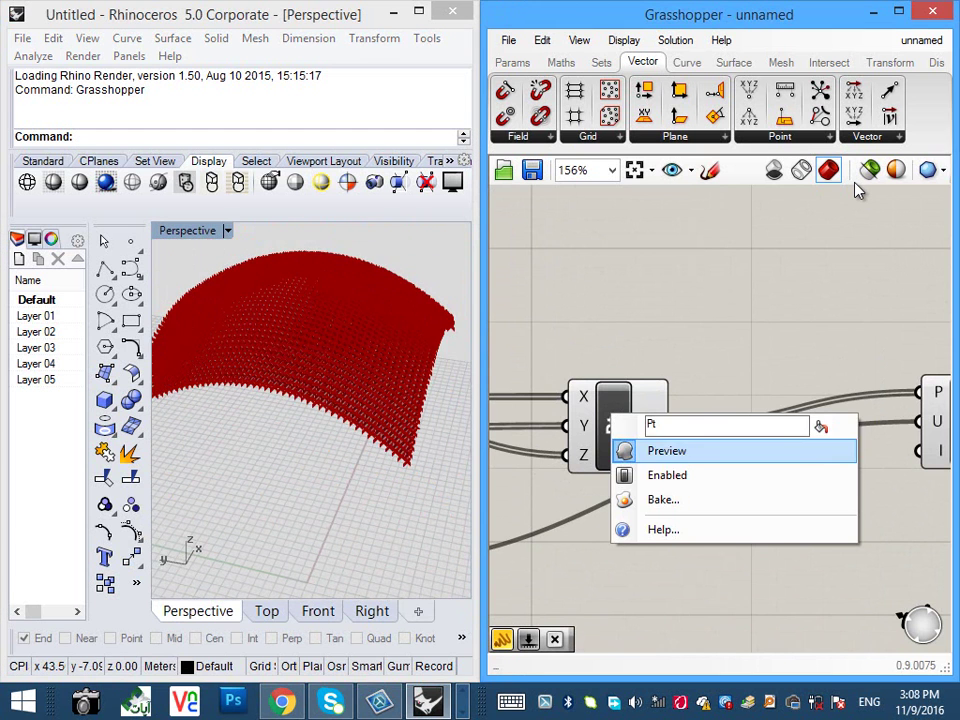
pyautogui.click(667, 451)
pyautogui.rightClick(604, 432)
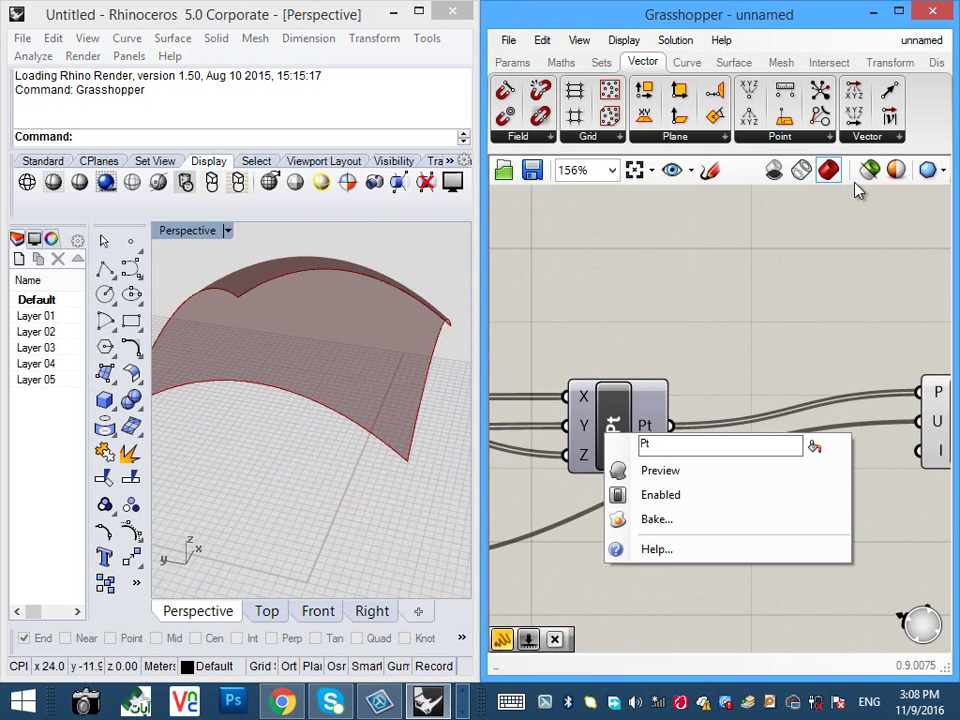
pyautogui.click(700, 312)
# - Examine the surface from several angles and locate the Surface From Points component that generates it
pyautogui.scroll(-5, 700, 314)
pyautogui.scroll(2, 783, 346)
pyautogui.moveTo(320, 380)
pyautogui.mouseDown(button='right')
pyautogui.moveTo(260, 480)
pyautogui.moveTo(310, 340)
pyautogui.mouseUp(button='right')
pyautogui.moveTo(510, 300); pyautogui.dragTo(782, 372, button='right')
pyautogui.scroll(-5, 740, 365)
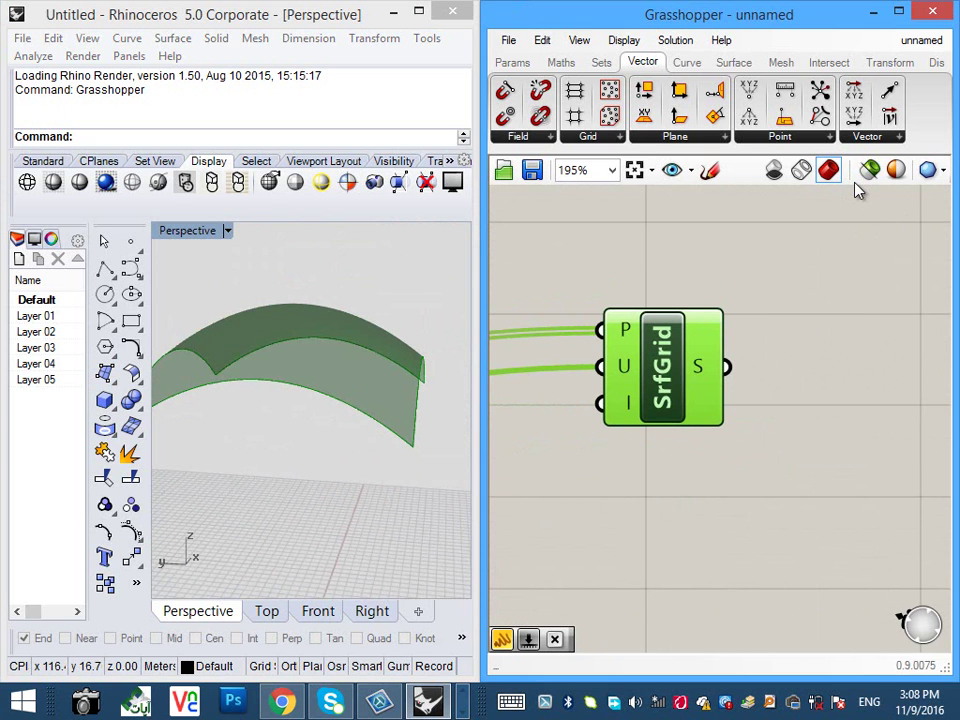
pyautogui.scroll(-4, 858, 190)
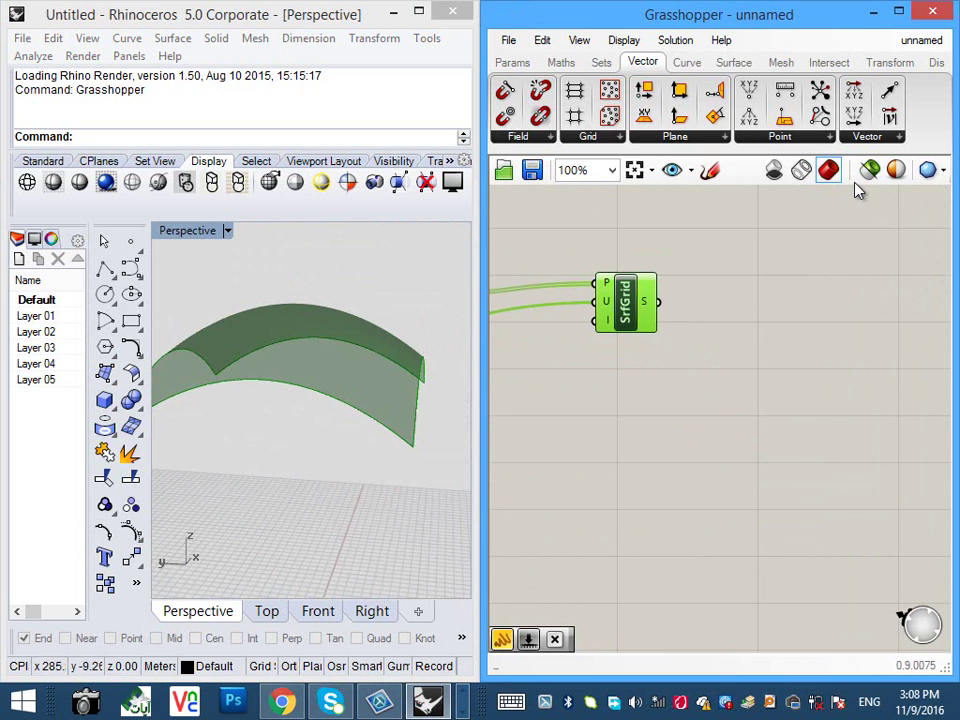
pyautogui.moveTo(311, 400); pyautogui.dragTo(311, 440, button='right')
pyautogui.scroll(-8, 311, 410)
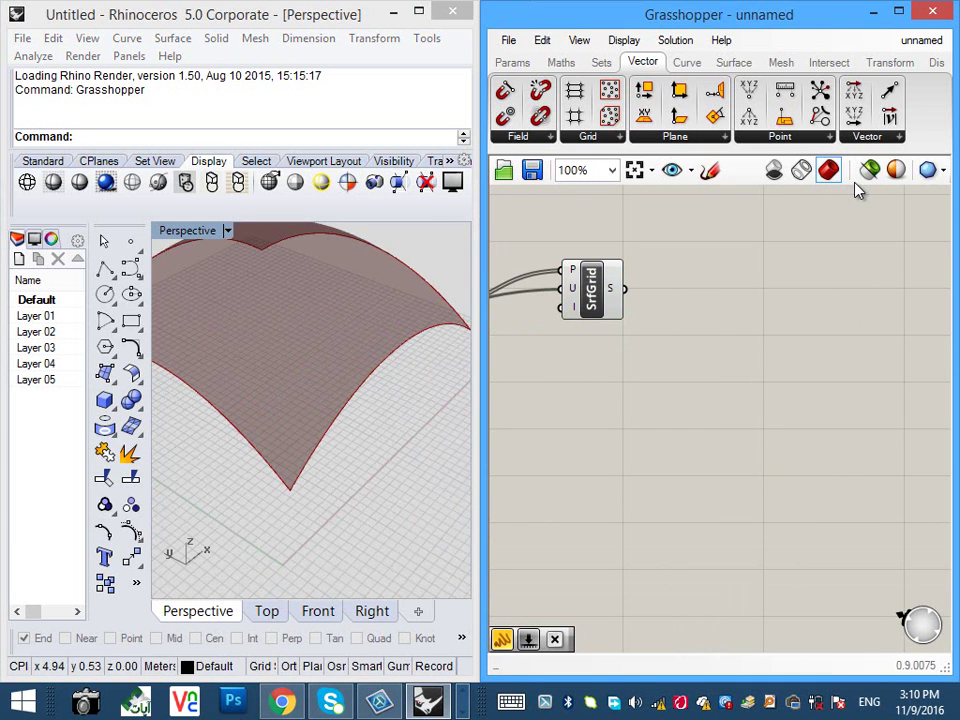
# - Add a Move component after Surface From Points
pyautogui.doubleClick(855, 184)
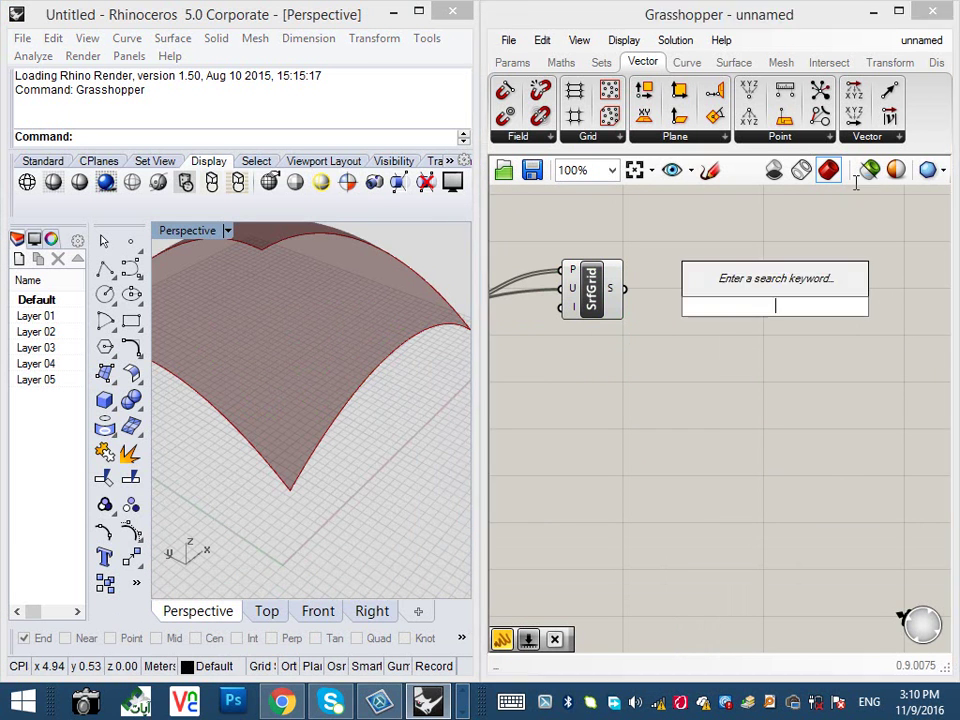
pyautogui.write('move')
pyautogui.press('Return')
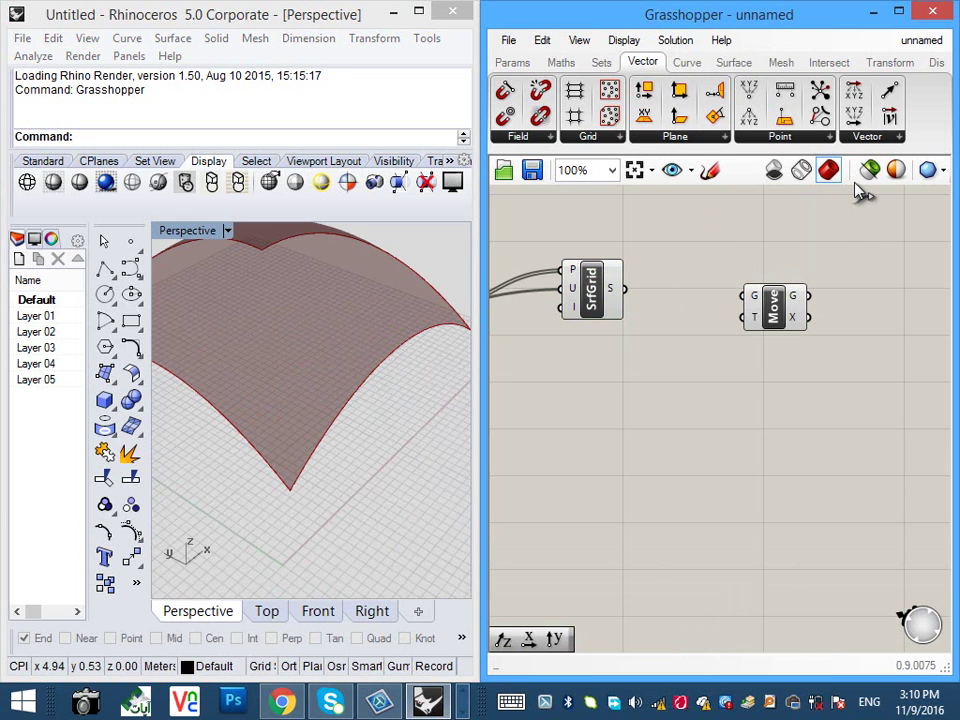
pyautogui.moveTo(774, 307); pyautogui.dragTo(807, 324)
# - Add a Series component below and between Surface From Points and Move
pyautogui.doubleClick(680, 420)
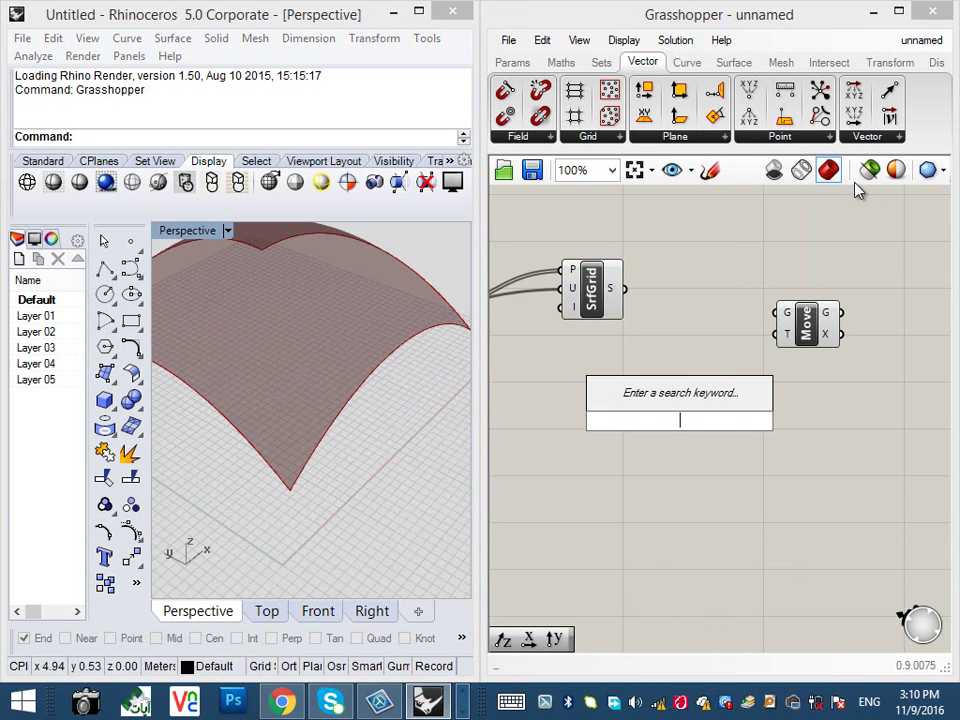
pyautogui.write('serie')
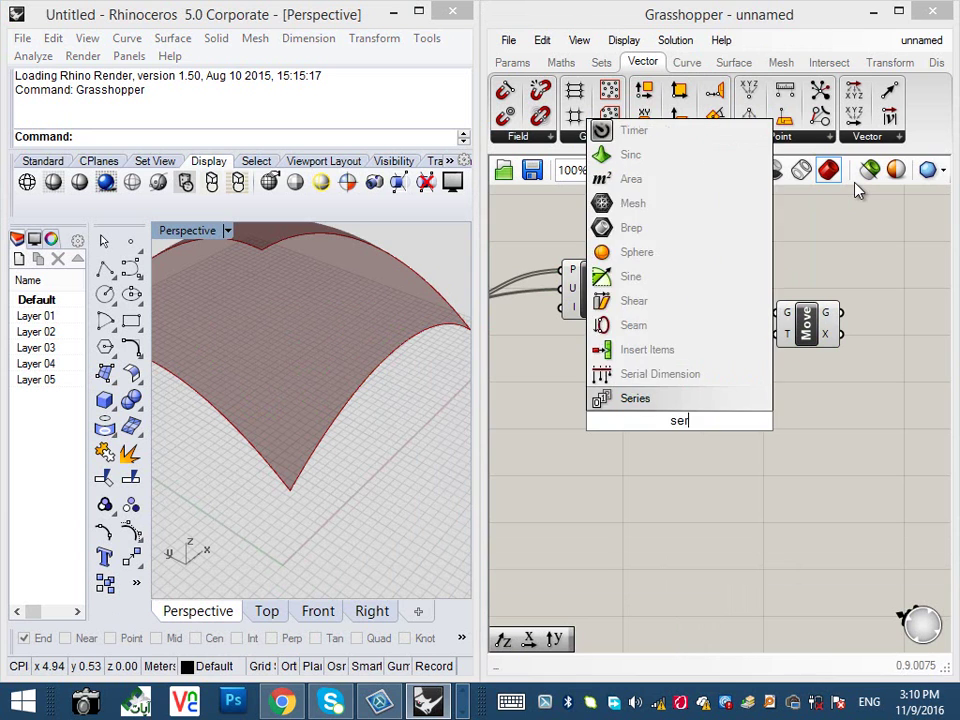
pyautogui.press('Return')
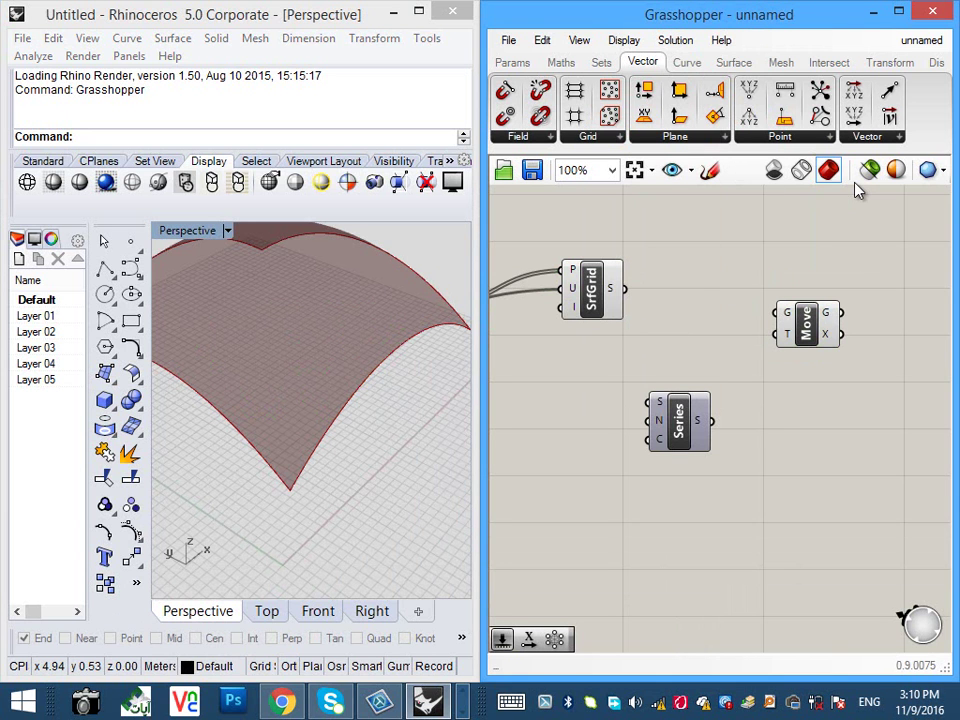
pyautogui.moveTo(679, 421); pyautogui.dragTo(673, 435)
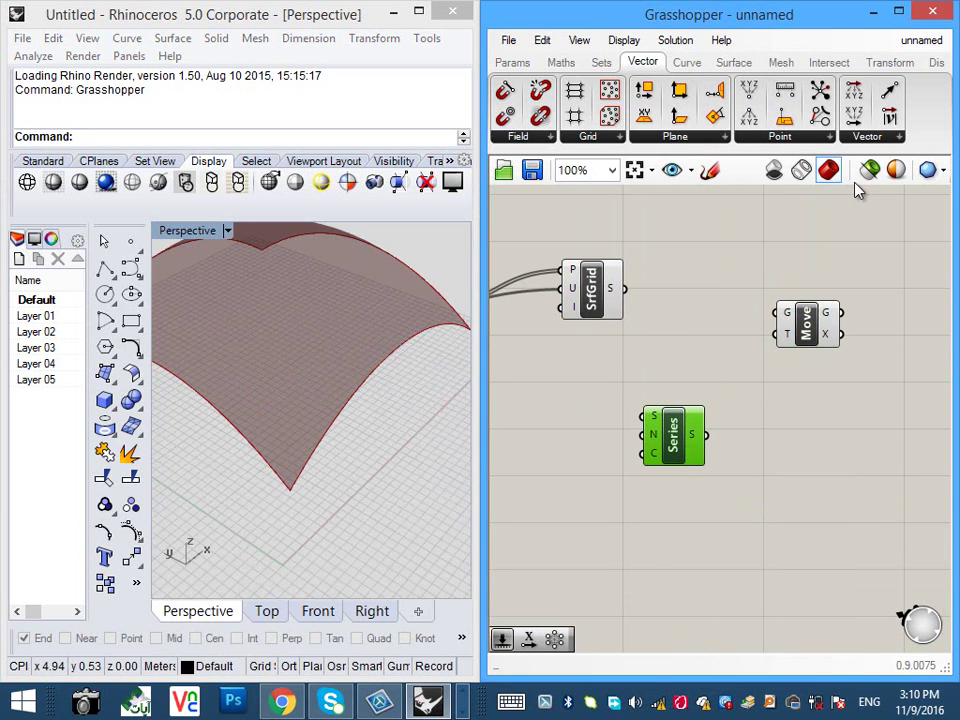
# - Create number sliders of 0, 12 and 10 and connect them to the Series inputs S, N and C
pyautogui.doubleClick(542, 413)
pyautogui.write('0')
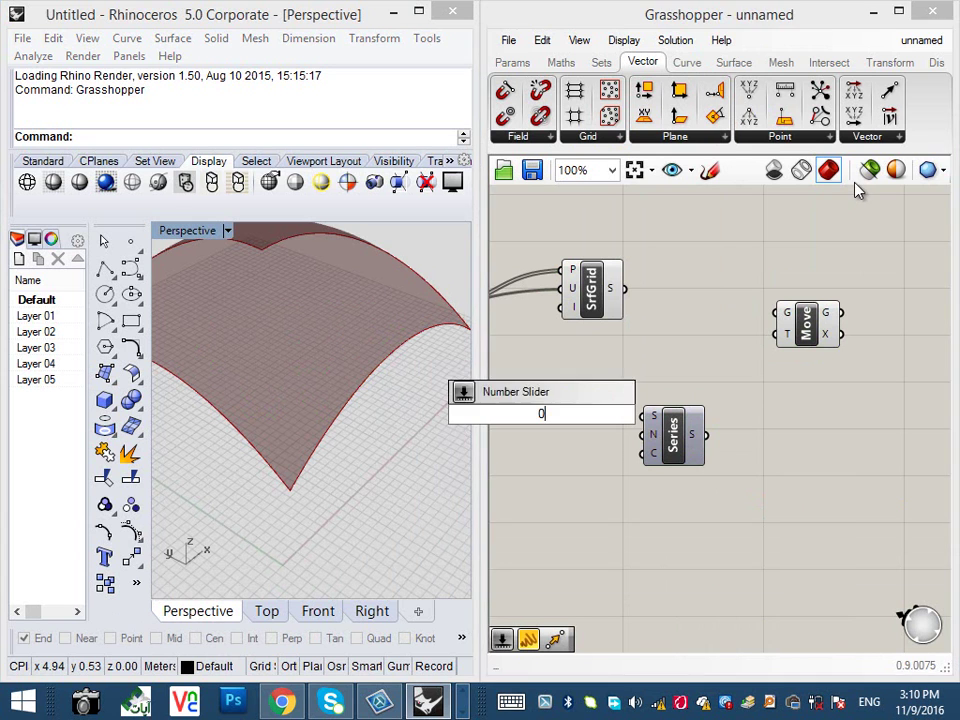
pyautogui.press('Return')
pyautogui.press('space')
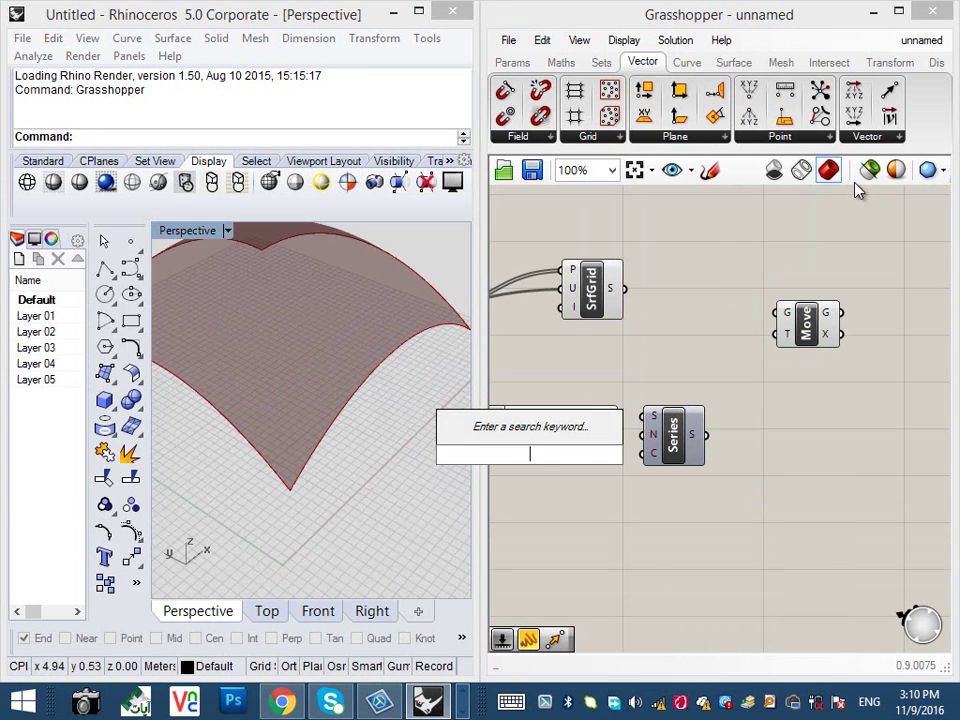
pyautogui.write('12')
pyautogui.press('Return')
pyautogui.press('space')
pyautogui.write('10')
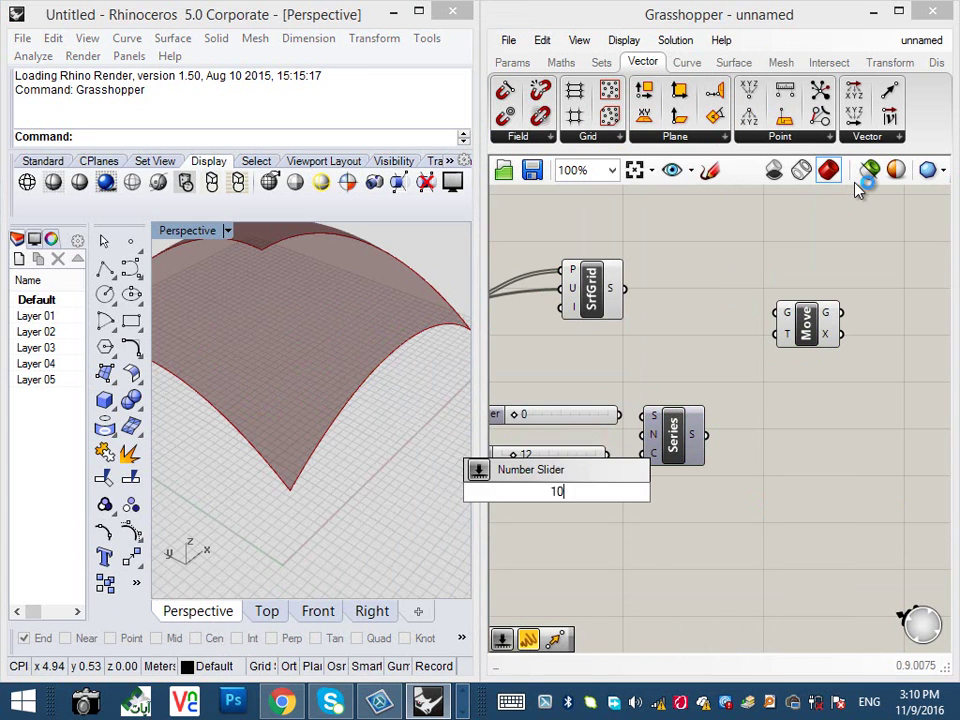
pyautogui.press('Return')
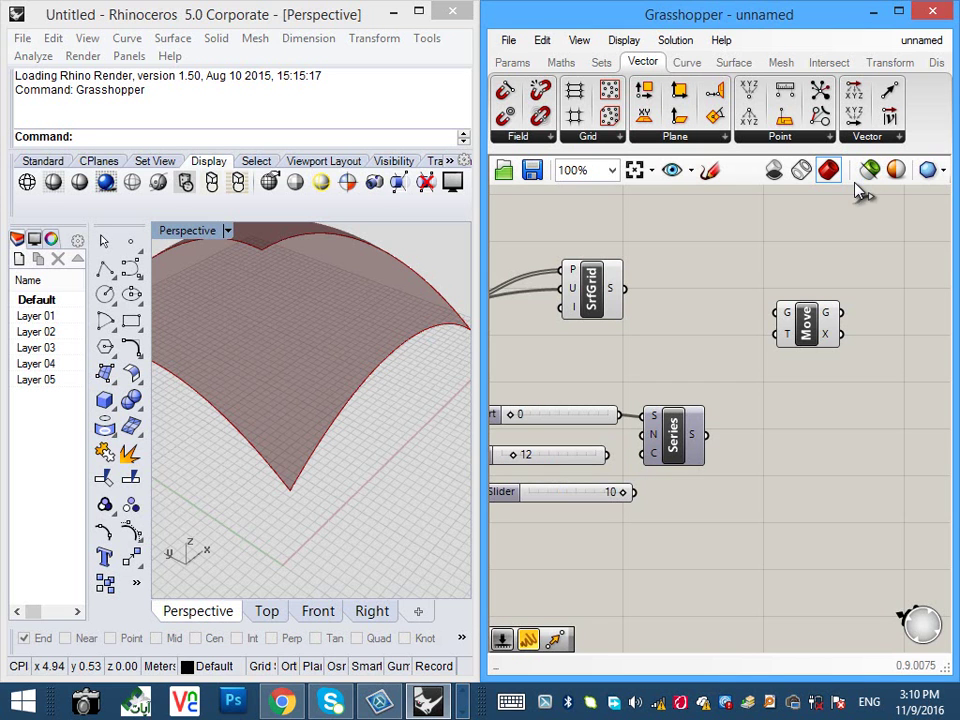
pyautogui.moveTo(641, 457); pyautogui.dragTo(709, 451)
# - Add a Unit X vector between Series and Move's T input, and connect the Surface From Points output to Move's G input
pyautogui.doubleClick(808, 424)
pyautogui.write('x')
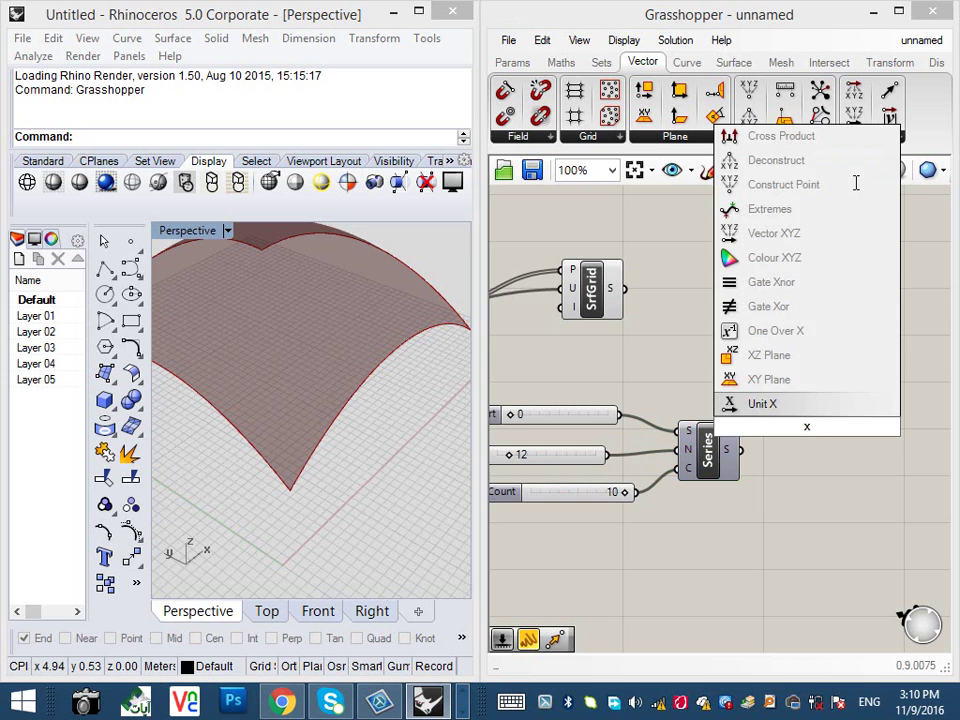
pyautogui.press('Return')
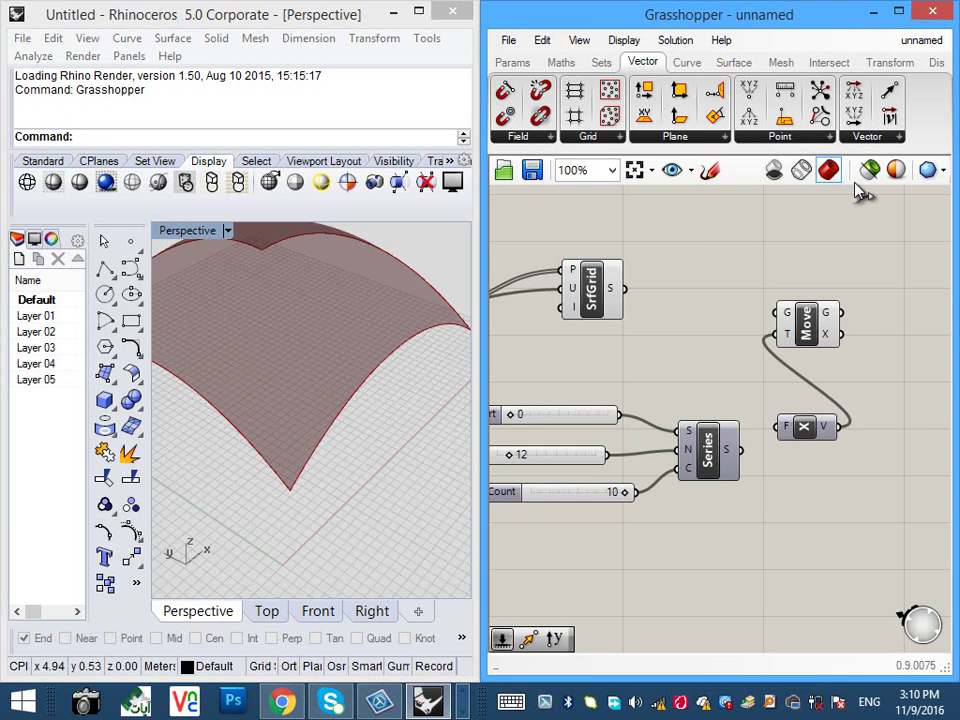
pyautogui.moveTo(806, 325); pyautogui.dragTo(857, 323)
pyautogui.moveTo(624, 289); pyautogui.dragTo(827, 311)
# - Set the Series Step slider to 20 and check the spacing of the repeated surfaces along X
pyautogui.moveTo(335, 480); pyautogui.dragTo(312, 446, button='right')
pyautogui.scroll(-10, 342, 515)
pyautogui.scroll(2, 345, 463)
pyautogui.scroll(2, 312, 446)
pyautogui.moveTo(620, 398); pyautogui.dragTo(726, 368, button='right')
pyautogui.scroll(1, 726, 368)
pyautogui.moveTo(589, 438); pyautogui.dragTo(599, 438)
pyautogui.moveTo(425, 445); pyautogui.dragTo(308, 467, button='right')
pyautogui.scroll(-5, 400, 465)
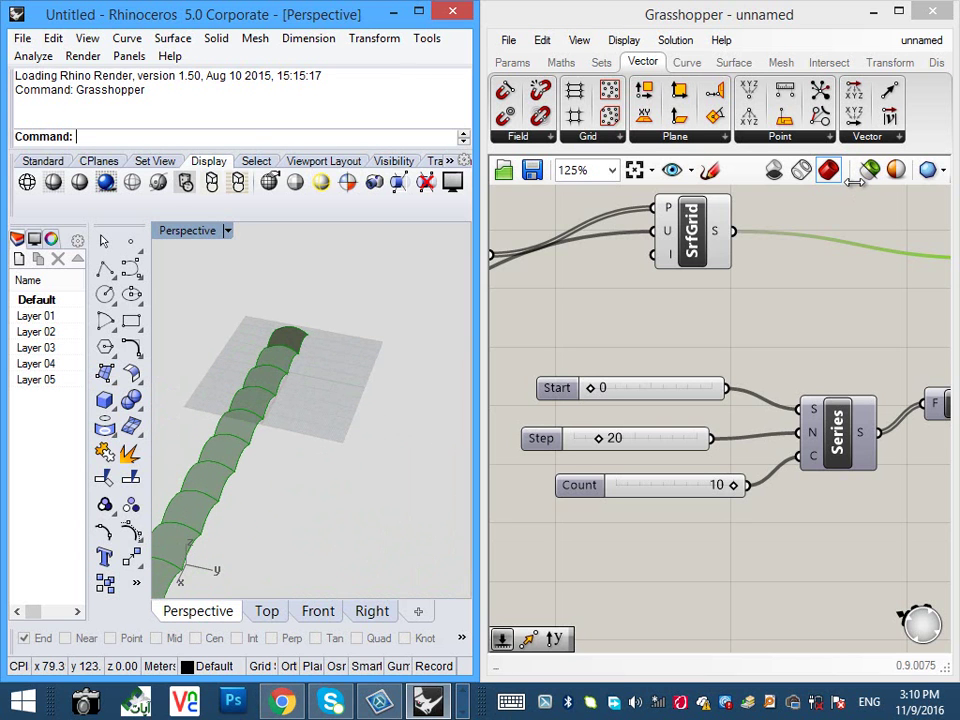
pyautogui.moveTo(938, 366); pyautogui.dragTo(598, 342, button='right')
pyautogui.scroll(-4, 809, 352)
pyautogui.moveTo(598, 420); pyautogui.dragTo(643, 434, button='right')
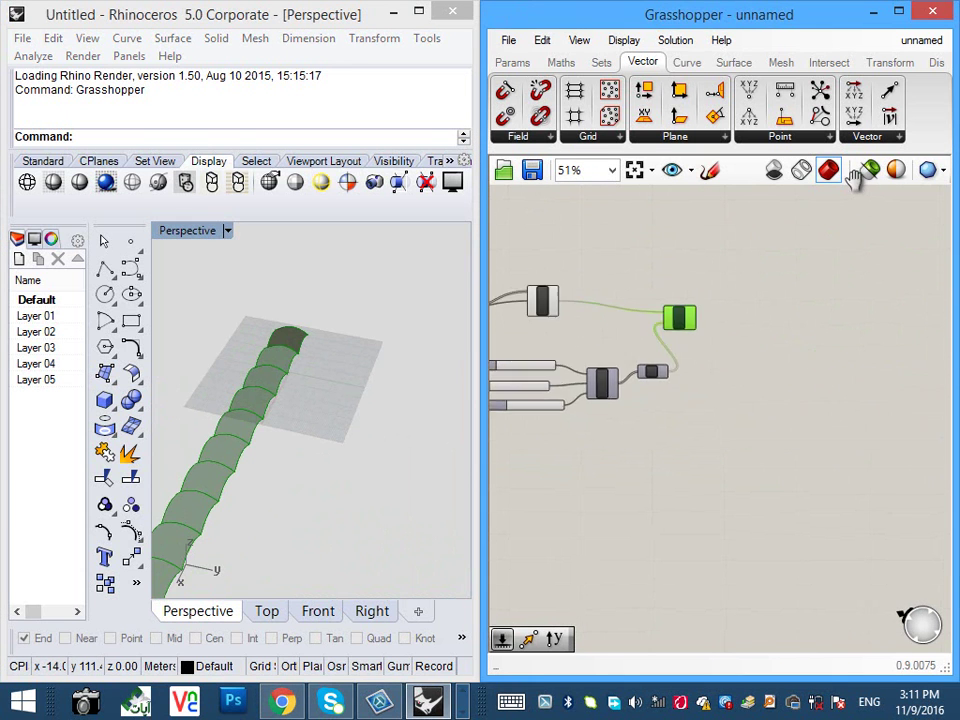
pyautogui.scroll(2, 678, 331)
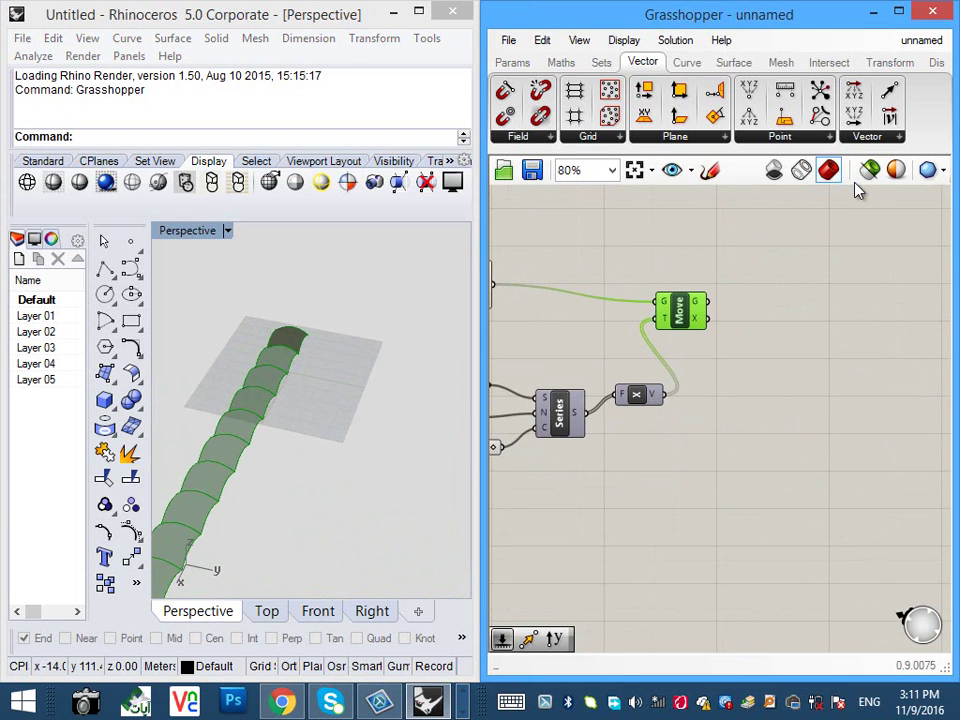
pyautogui.moveTo(700, 430); pyautogui.dragTo(756, 419, button='right')
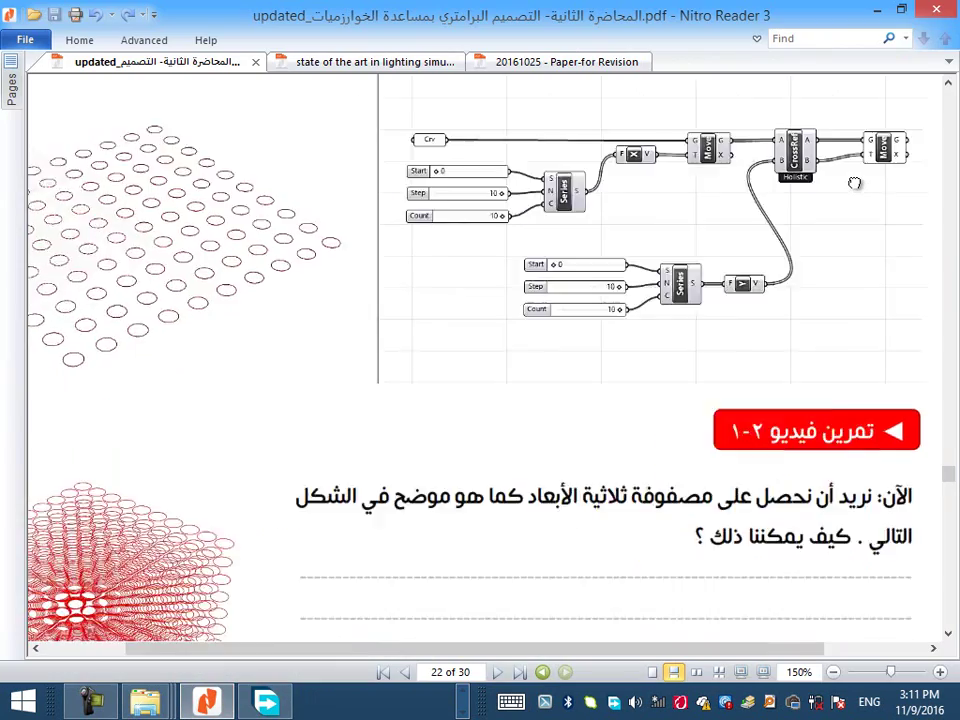
# - In the lecture PDF in Nitro Reader, review the Cross Reference grid example and the example repeating a circle with Series, Unit X and Move
pyautogui.moveTo(665, 104); pyautogui.dragTo(841, 260)
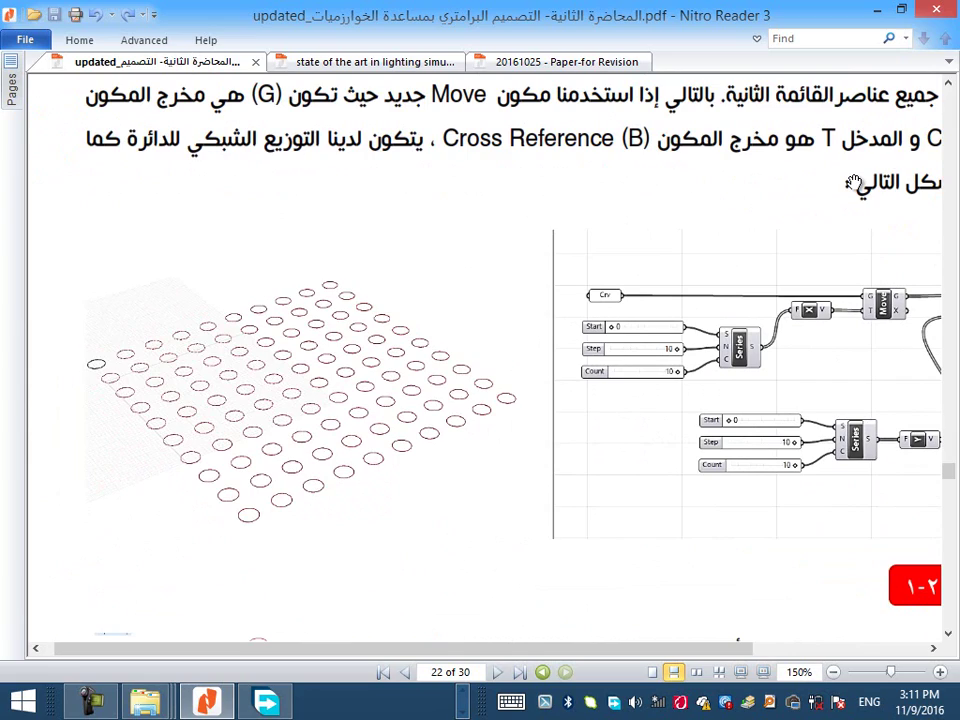
pyautogui.moveTo(855, 183); pyautogui.dragTo(732, 132)
pyautogui.scroll(10, 854, 182)
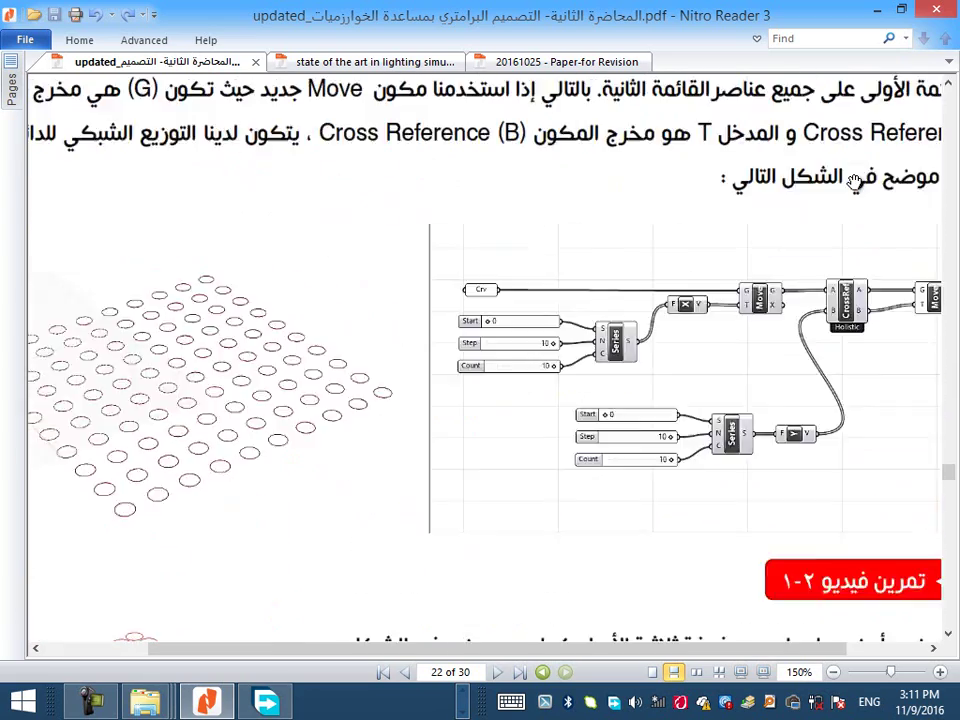
pyautogui.scroll(5, 854, 182)
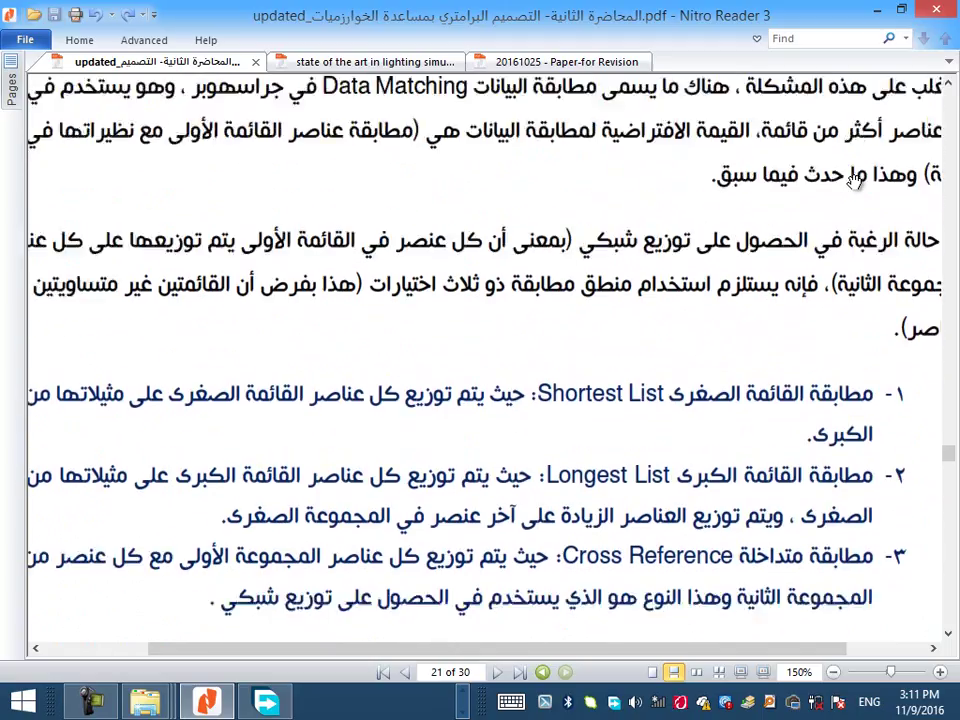
pyautogui.keyDown('ctrl'); pyautogui.scroll(-3, 854, 182); pyautogui.keyUp('ctrl')
pyautogui.scroll(5, 854, 182)
pyautogui.scroll(8, 854, 182)
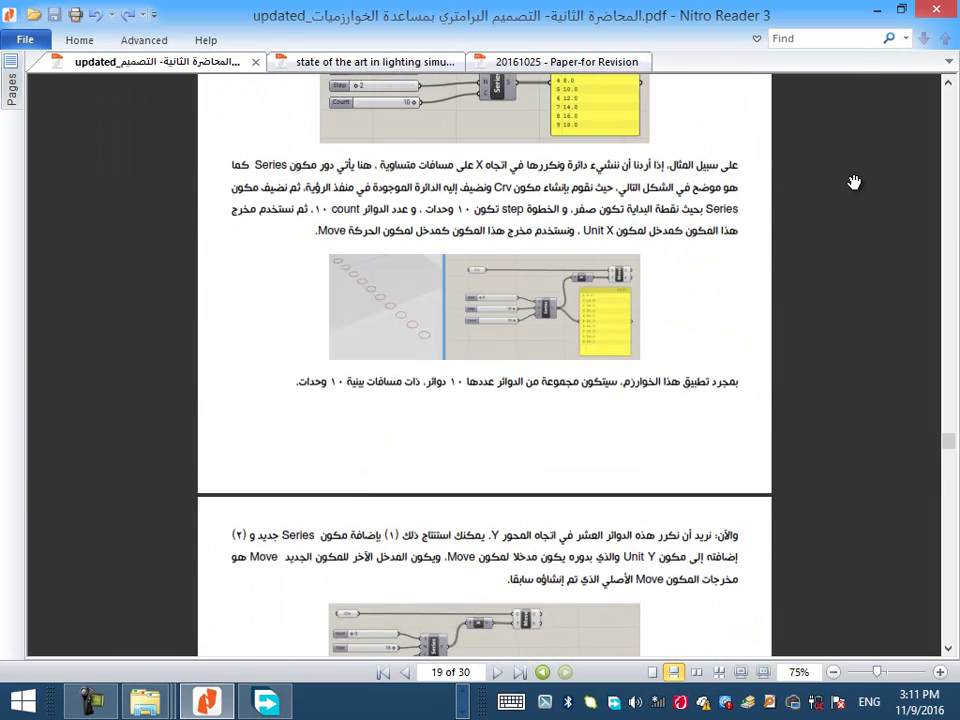
pyautogui.keyDown('ctrl'); pyautogui.scroll(6, 854, 182); pyautogui.keyUp('ctrl')
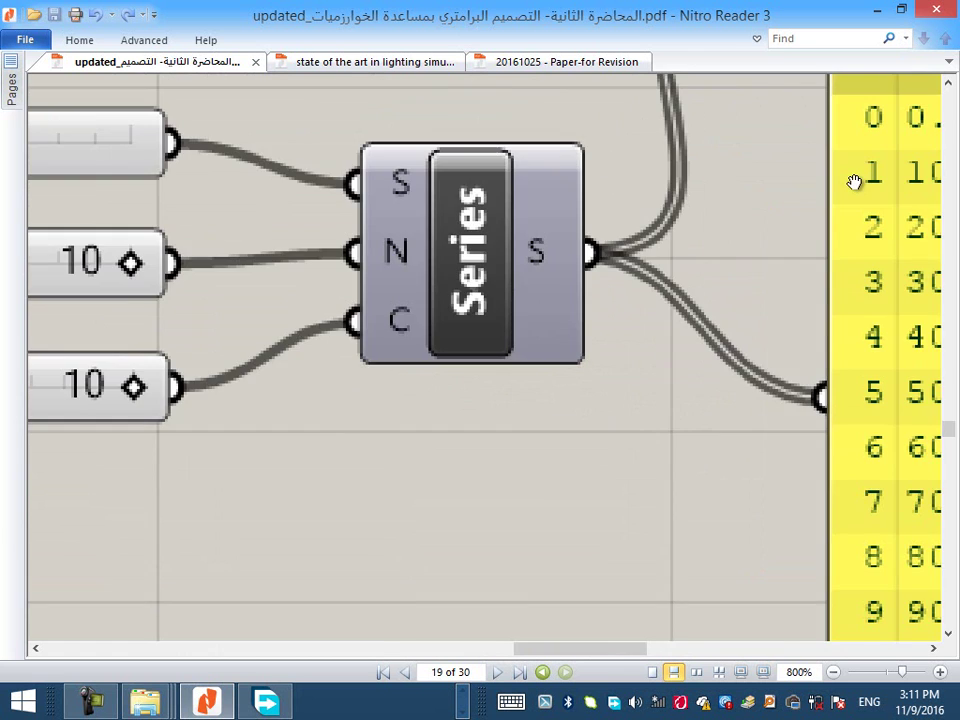
pyautogui.keyDown('ctrl'); pyautogui.scroll(-3, 854, 182); pyautogui.keyUp('ctrl')
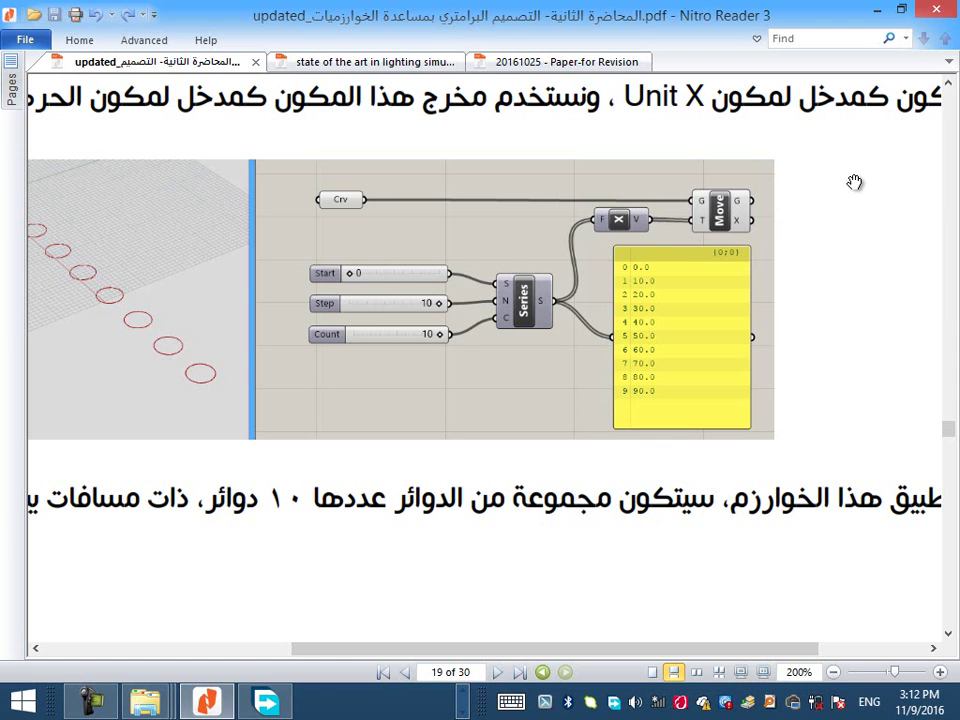
pyautogui.moveTo(565, 157); pyautogui.dragTo(855, 182)
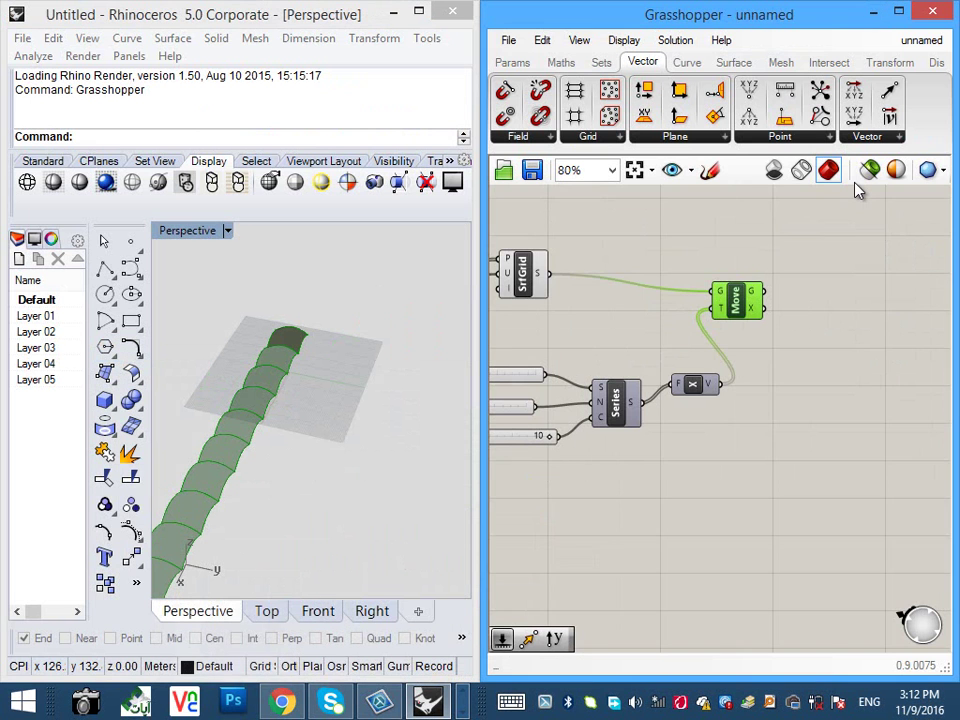
pyautogui.moveTo(855, 190)
pyautogui.mouseDown(button='right')
pyautogui.moveTo(857, 180)
pyautogui.moveTo(945, 176)
pyautogui.mouseUp(button='right')
pyautogui.scroll(6, 855, 190)
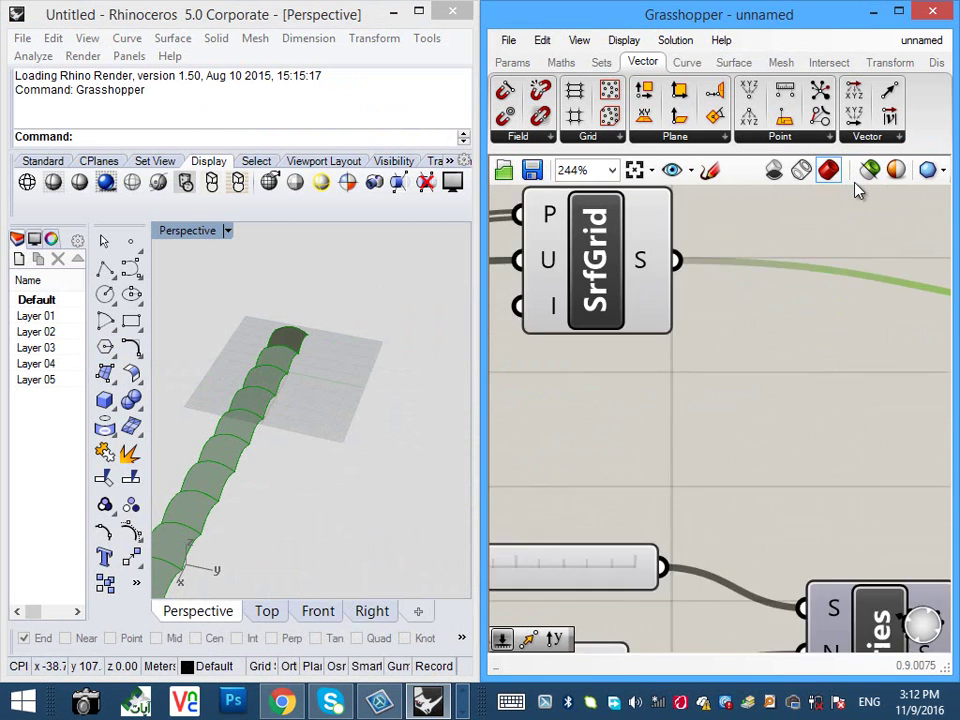
pyautogui.scroll(-2, 855, 190)
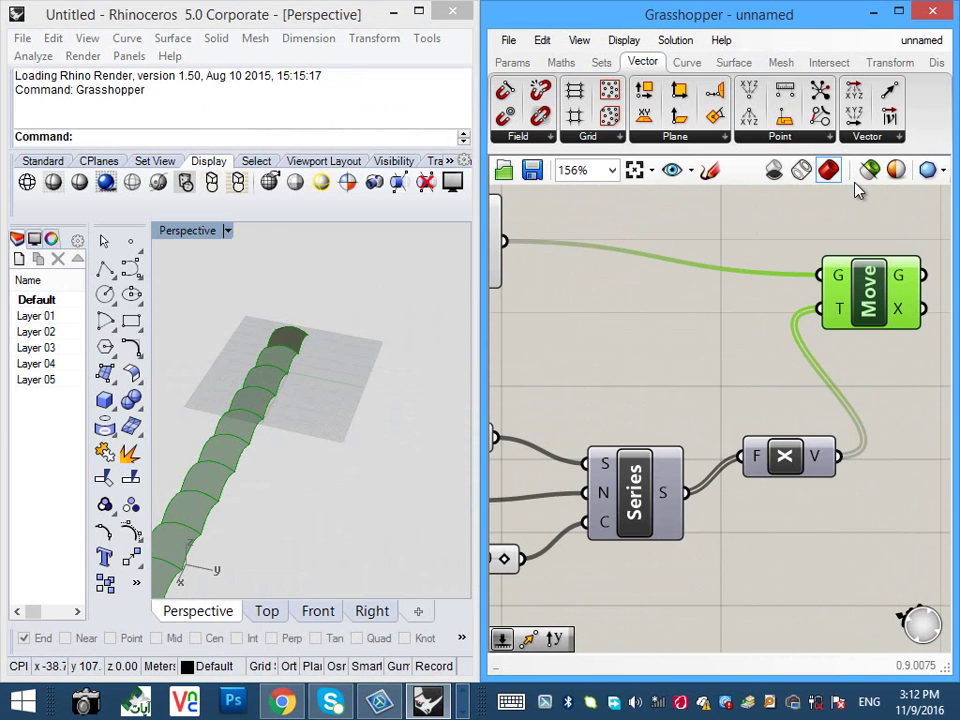
# - Add a second Move component and a Unit Y vector beside the existing Move component
pyautogui.scroll(-2, 855, 190)
pyautogui.click(855, 190)
pyautogui.scroll(2, 855, 190)
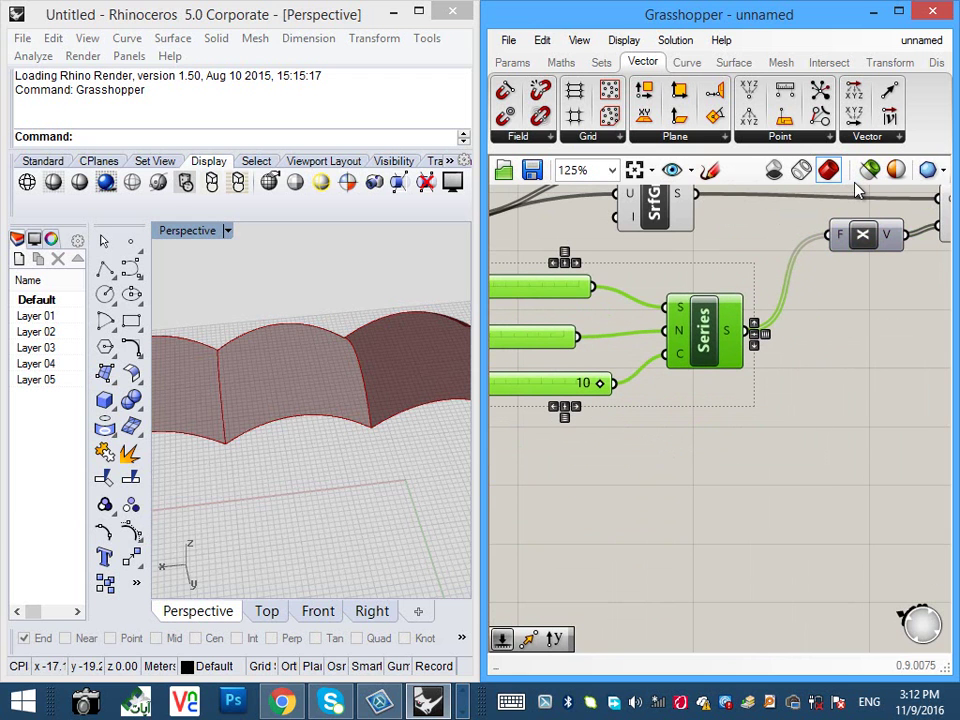
pyautogui.moveTo(311, 400); pyautogui.dragTo(350, 435, button='right')
pyautogui.scroll(-4, 311, 400)
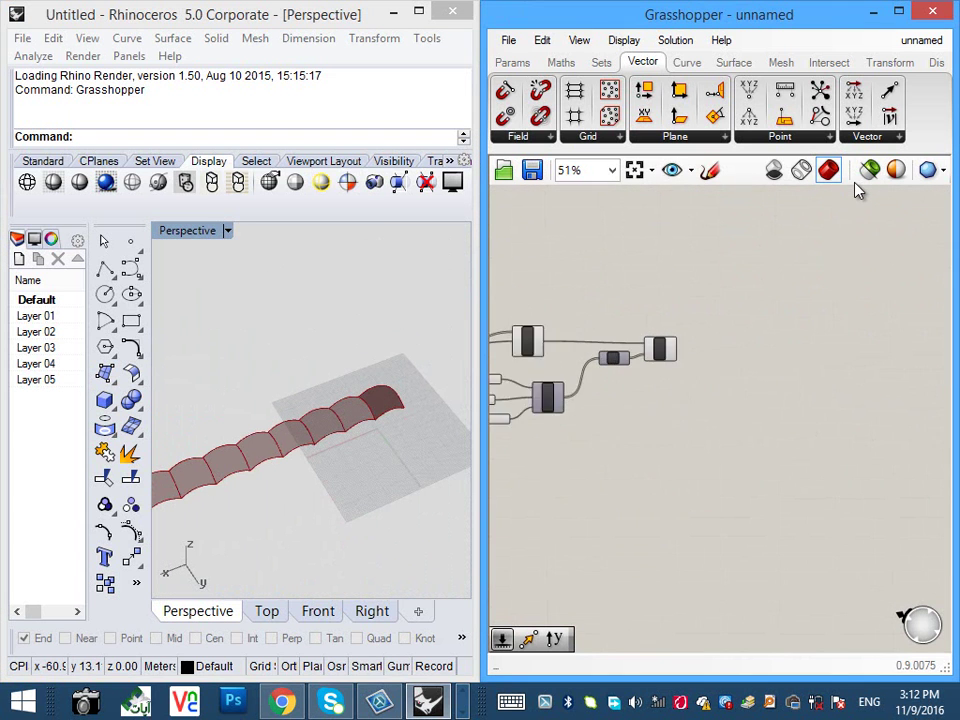
pyautogui.doubleClick(774, 314)
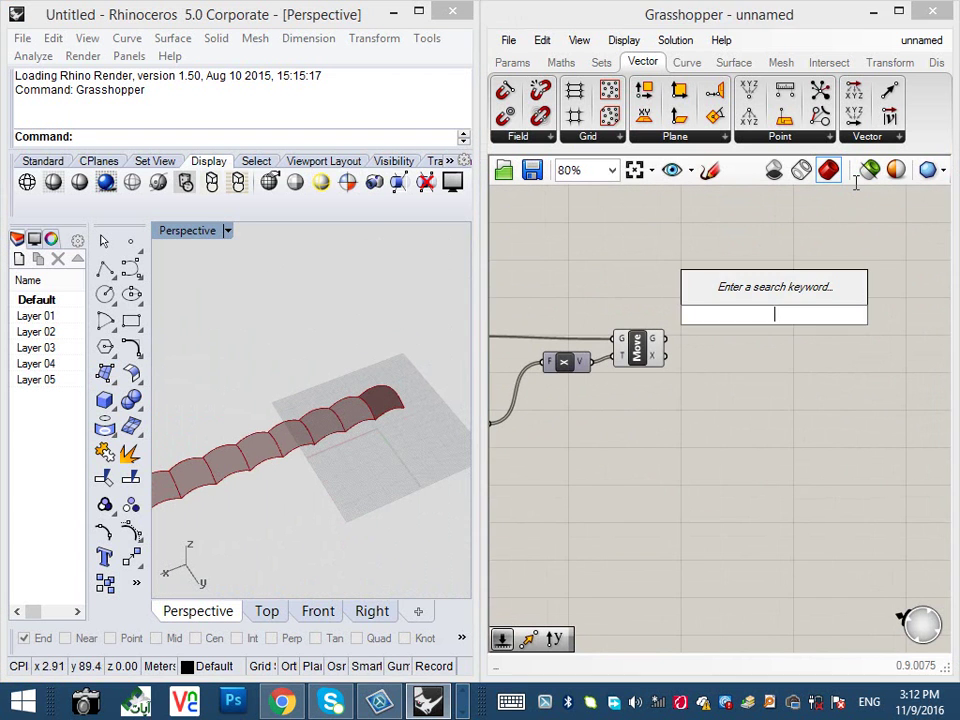
pyautogui.write('moe')
pyautogui.press('BackSpace')
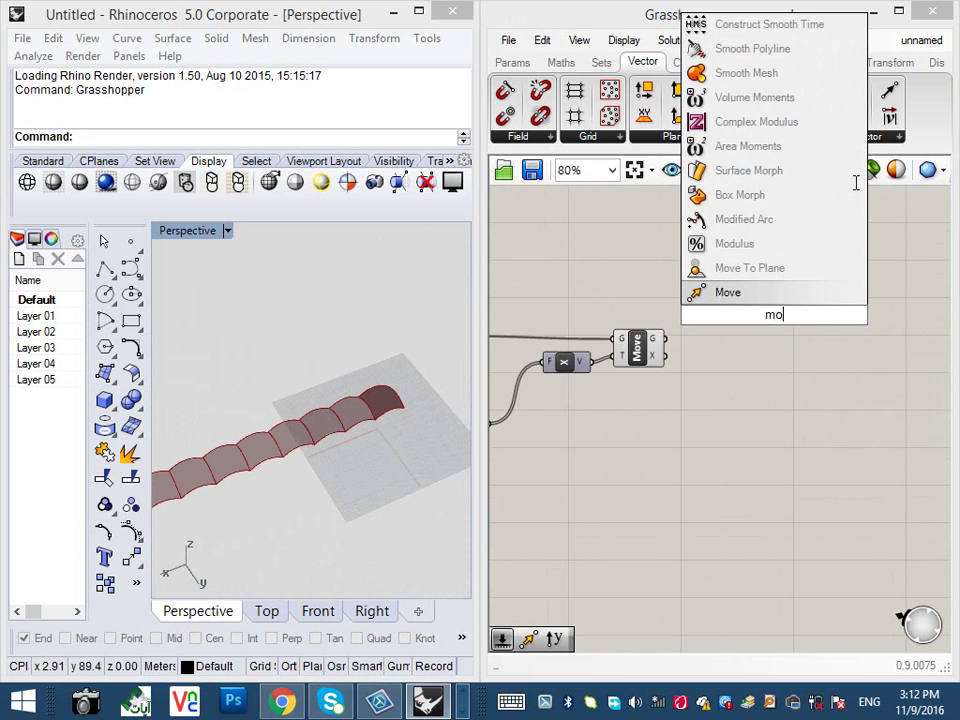
pyautogui.press('Return')
pyautogui.doubleClick(855, 191)
pyautogui.write('y')
pyautogui.press('Return')
pyautogui.scroll(1, 755, 368)
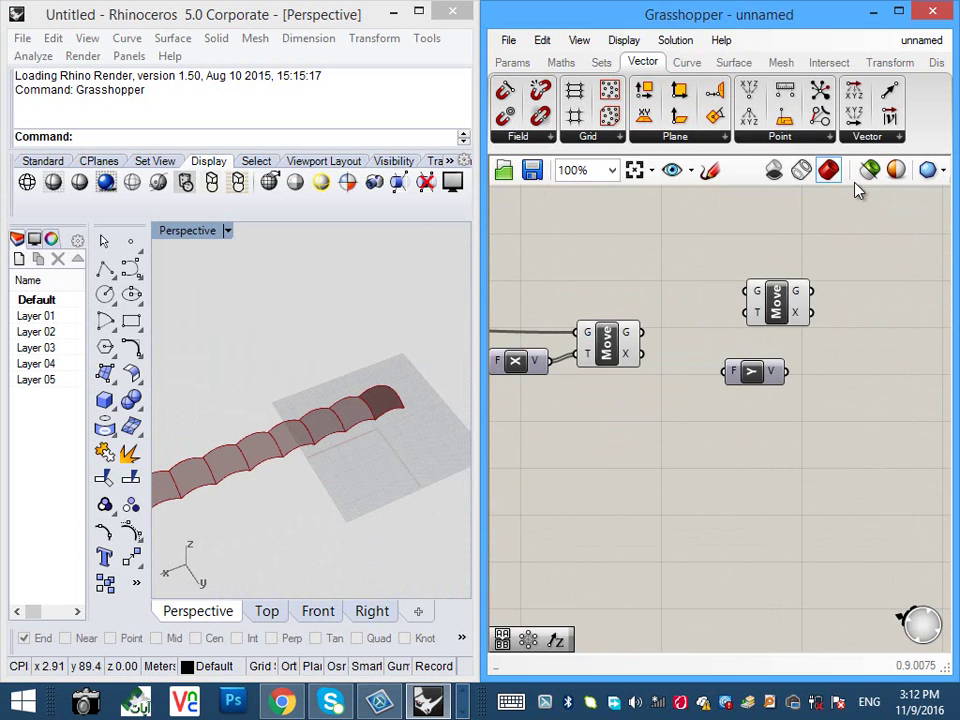
# - Arrange the new components so the second Move sits above the Unit Y vector with clear space between them
pyautogui.moveTo(755, 368); pyautogui.dragTo(782, 391, button='right')
pyautogui.moveTo(872, 471); pyautogui.dragTo(746, 259)
pyautogui.click(780, 300)
pyautogui.moveTo(803, 324)
pyautogui.mouseDown()
pyautogui.moveTo(850, 252)
pyautogui.moveTo(797, 388)
pyautogui.mouseUp()
pyautogui.click(790, 440)
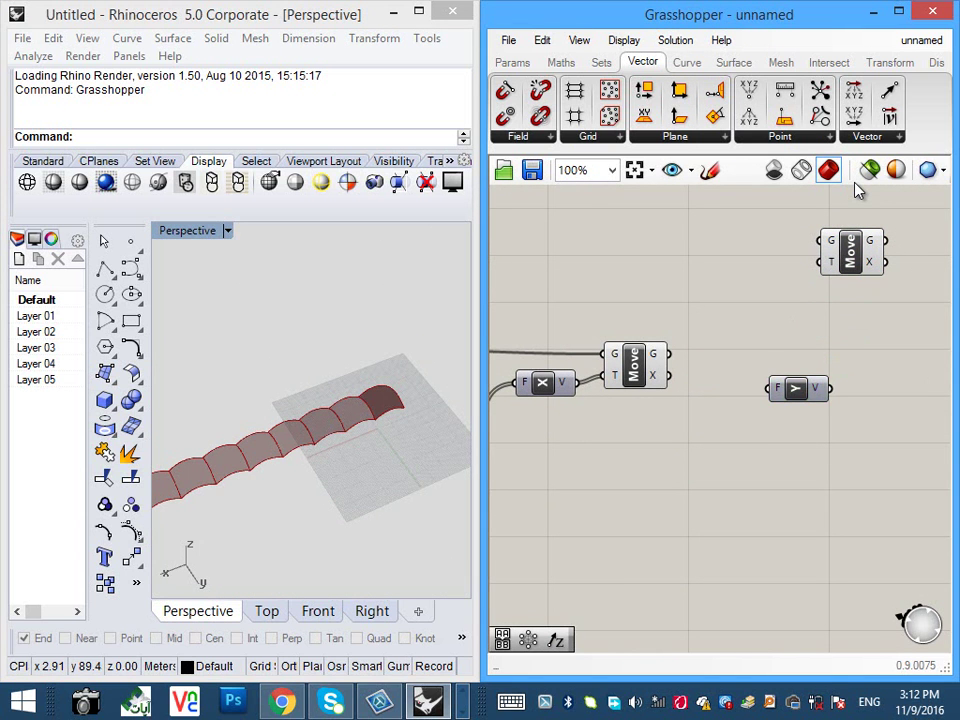
pyautogui.moveTo(790, 440); pyautogui.dragTo(751, 500, button='right')
pyautogui.moveTo(759, 448)
pyautogui.mouseDown()
pyautogui.moveTo(780, 411)
pyautogui.moveTo(796, 410)
pyautogui.mouseUp()
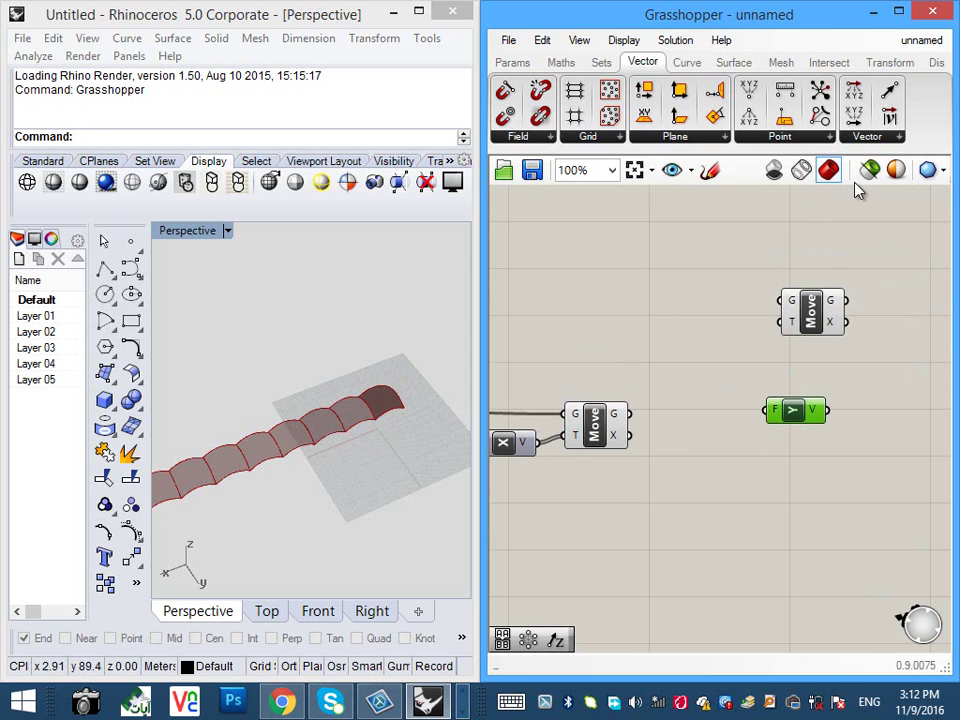
pyautogui.moveTo(812, 311); pyautogui.dragTo(818, 291)
pyautogui.moveTo(803, 410)
pyautogui.mouseDown()
pyautogui.moveTo(692, 332)
pyautogui.moveTo(784, 441)
pyautogui.mouseUp()
# - Connect the Series output to the Unit Y vector's F input
pyautogui.scroll(-3, 700, 332)
pyautogui.scroll(2, 685, 347)
pyautogui.scroll(-2, 730, 429)
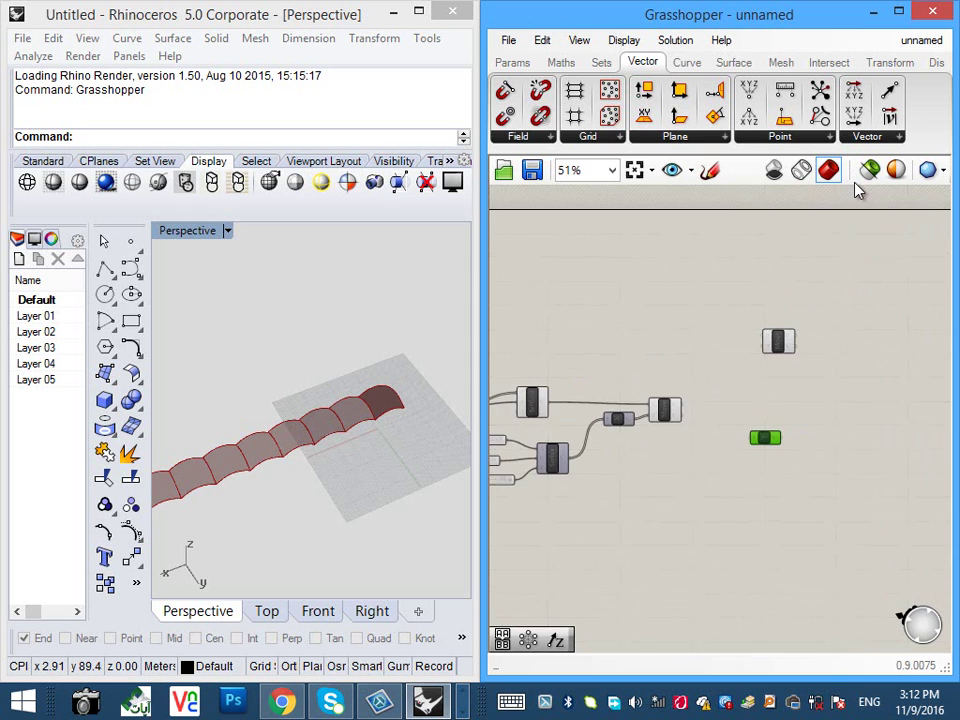
pyautogui.scroll(2, 623, 446)
pyautogui.moveTo(540, 464)
pyautogui.mouseDown()
pyautogui.moveTo(797, 458)
pyautogui.moveTo(822, 433)
pyautogui.moveTo(778, 460)
pyautogui.mouseUp()
# - Add a Cross Reference component pairing the first Move's geometry (A) with Unit Y (B), and feed its outputs to the second Move's G and T
pyautogui.doubleClick(857, 190)
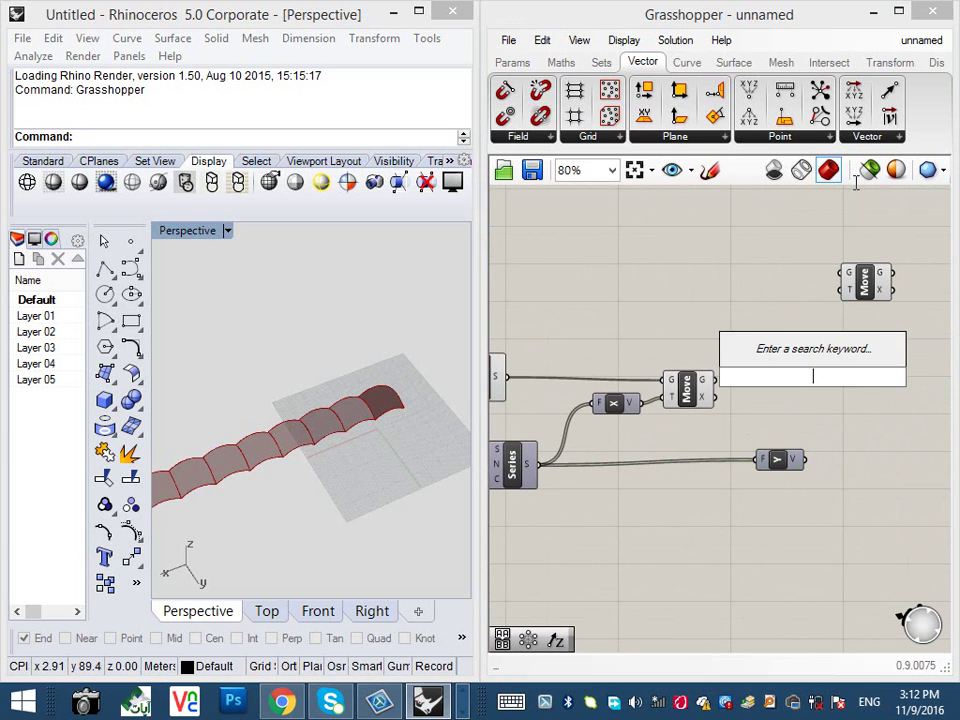
pyautogui.write('cro')
pyautogui.write('ss')
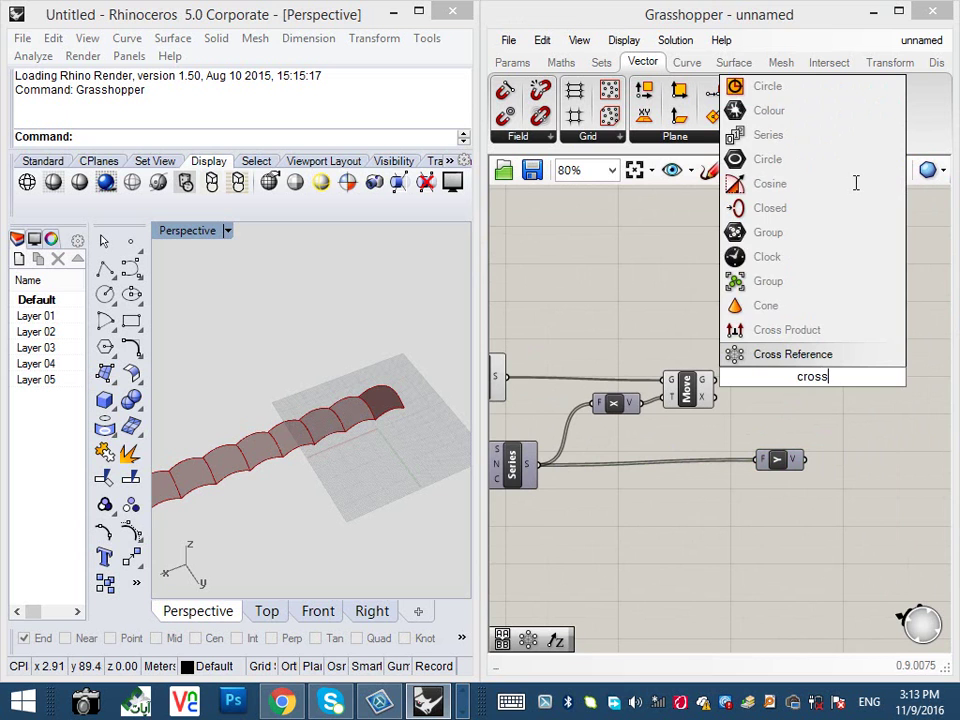
pyautogui.press('Return')
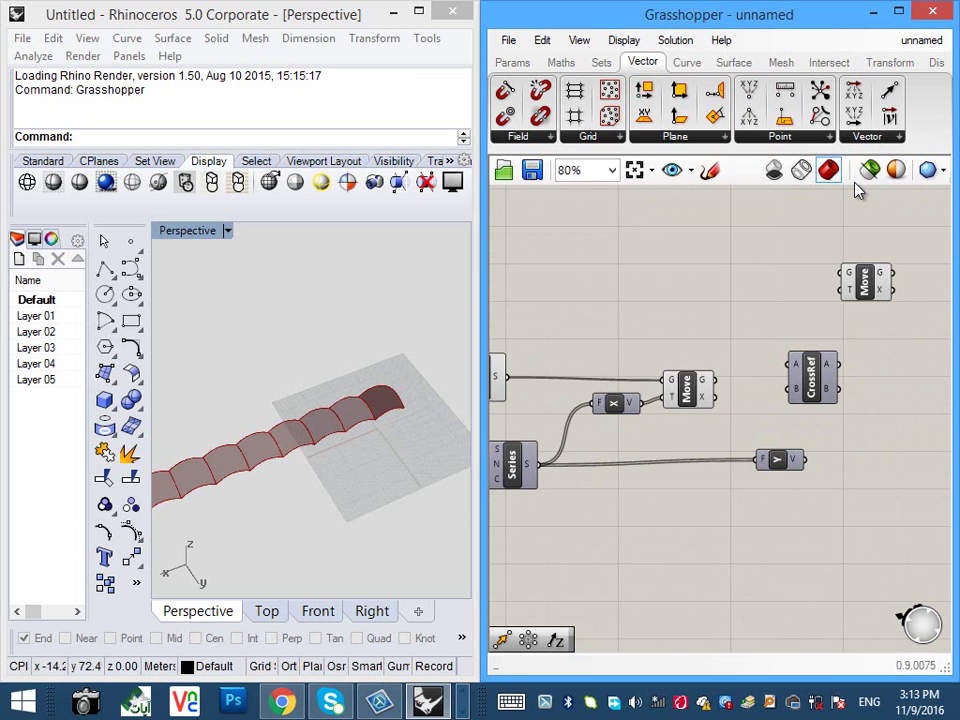
pyautogui.moveTo(804, 460); pyautogui.dragTo(789, 389)
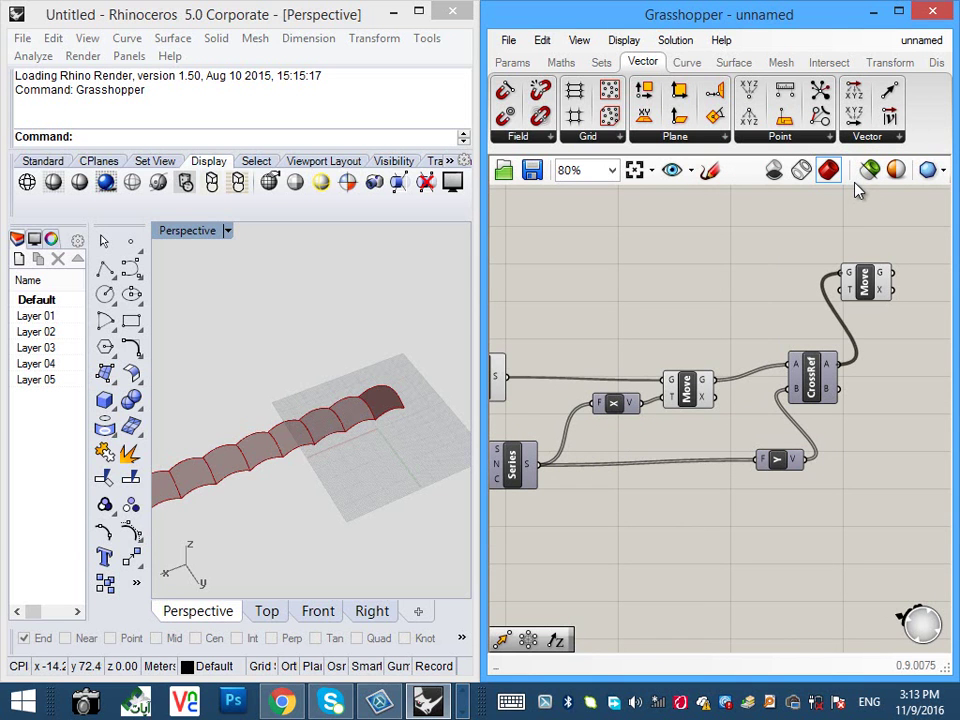
pyautogui.moveTo(838, 389); pyautogui.dragTo(893, 294)
# - Examine the two-directional grid of repeated surfaces from several angles in the Perspective viewport
pyautogui.moveTo(385, 395); pyautogui.dragTo(365, 400, button='right')
pyautogui.scroll(-10, 331, 437)
pyautogui.scroll(12, 322, 490)
pyautogui.moveTo(310, 360); pyautogui.dragTo(280, 360, button='right')
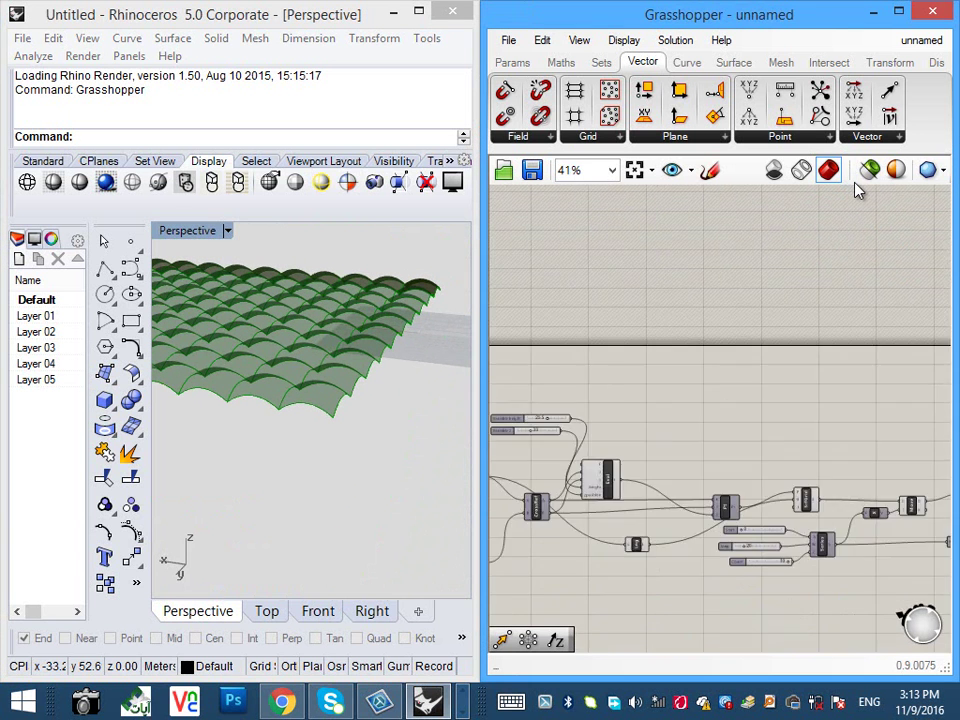
pyautogui.scroll(-1, 674, 455)
pyautogui.moveTo(674, 455); pyautogui.dragTo(810, 412, button='right')
pyautogui.scroll(5, 693, 385)
pyautogui.moveTo(325, 400); pyautogui.dragTo(290, 455, button='right')
pyautogui.scroll(-3, 300, 400)
pyautogui.scroll(6, 315, 385)
# - Move the Evaluate component up on the canvas and set the Variable height slider to 8.8
pyautogui.moveTo(740, 400); pyautogui.dragTo(680, 322, button='right')
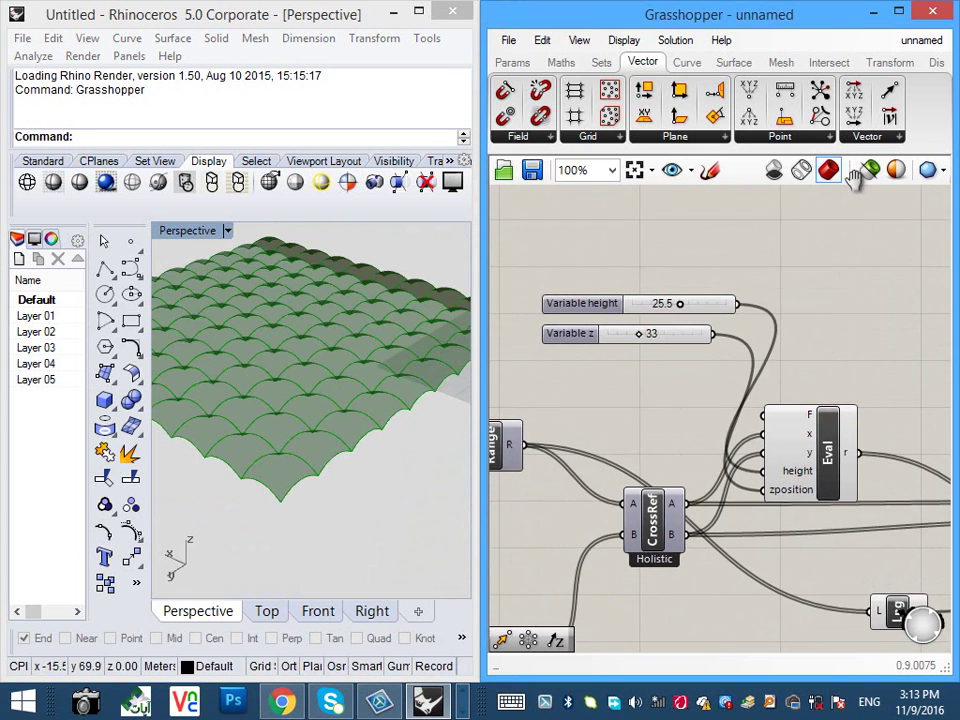
pyautogui.moveTo(827, 451); pyautogui.dragTo(832, 382)
pyautogui.scroll(5, 634, 312)
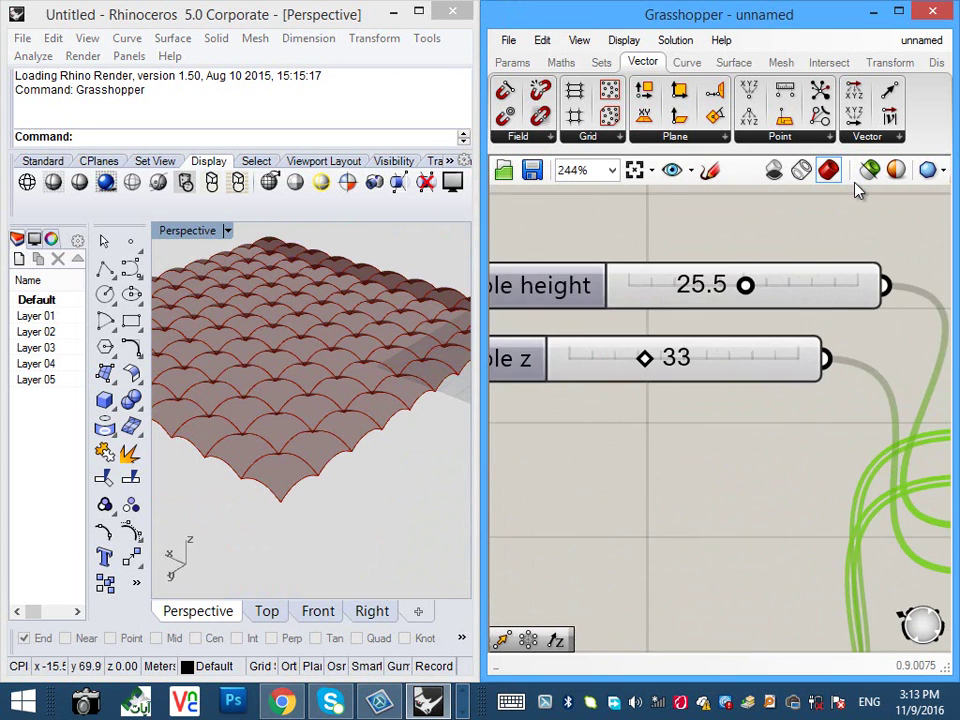
pyautogui.moveTo(745, 285)
pyautogui.mouseDown()
pyautogui.moveTo(775, 285)
pyautogui.moveTo(668, 285)
pyautogui.mouseUp()
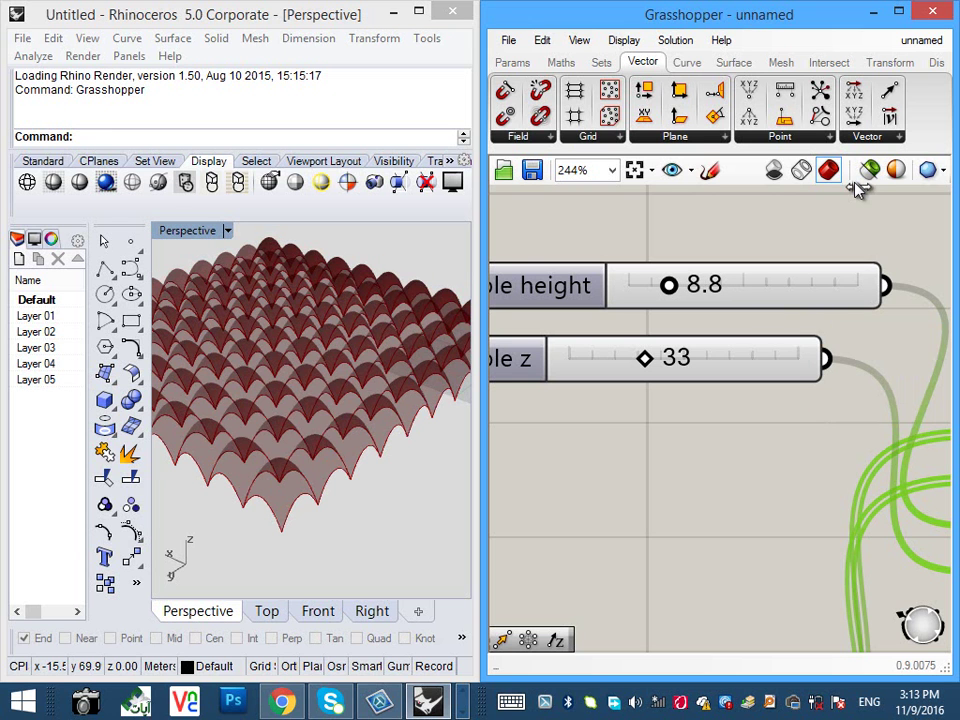
# - Check the surface profile in the Front view, and set the Variable height slider to 19.0 and Variable z to 55
pyautogui.click(318, 611)
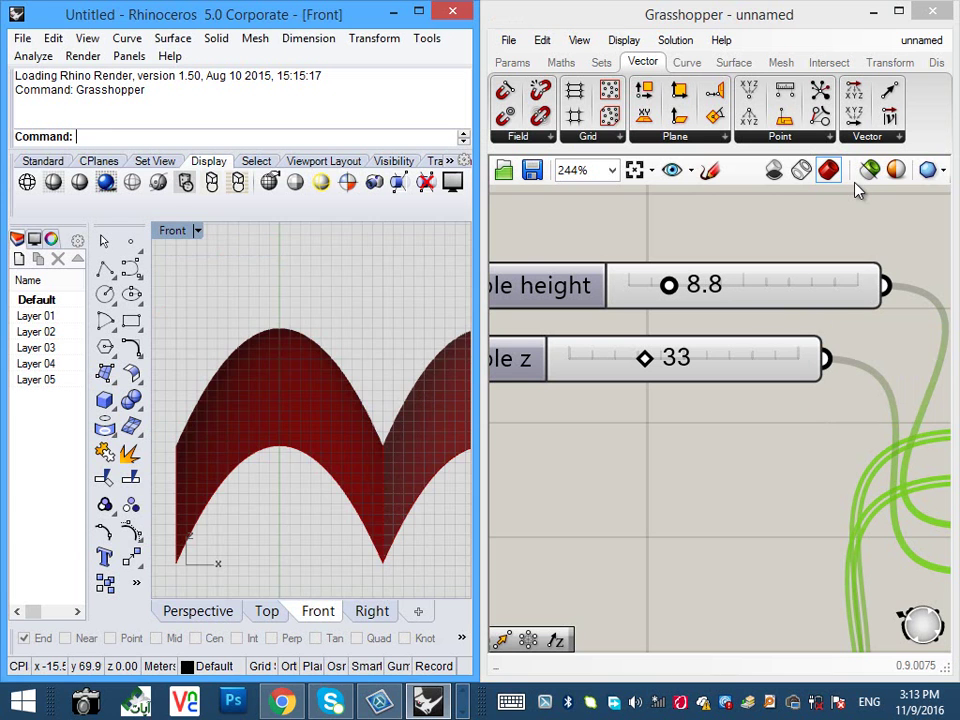
pyautogui.scroll(-10, 301, 478)
pyautogui.moveTo(385, 523); pyautogui.dragTo(304, 523, button='right')
pyautogui.scroll(4, 304, 523)
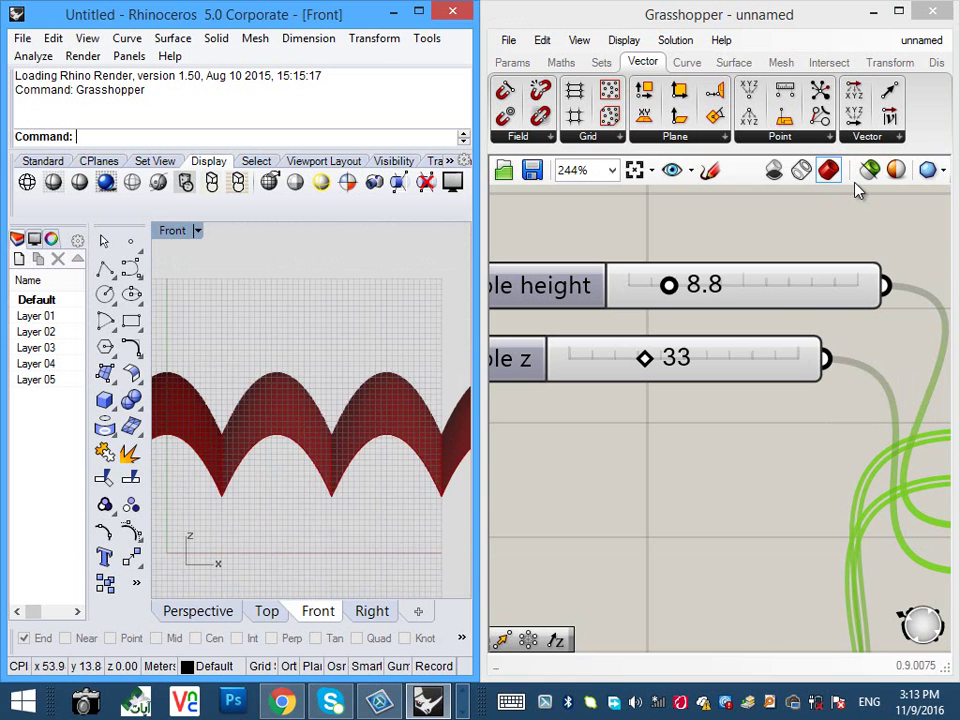
pyautogui.moveTo(669, 285); pyautogui.dragTo(668, 285)
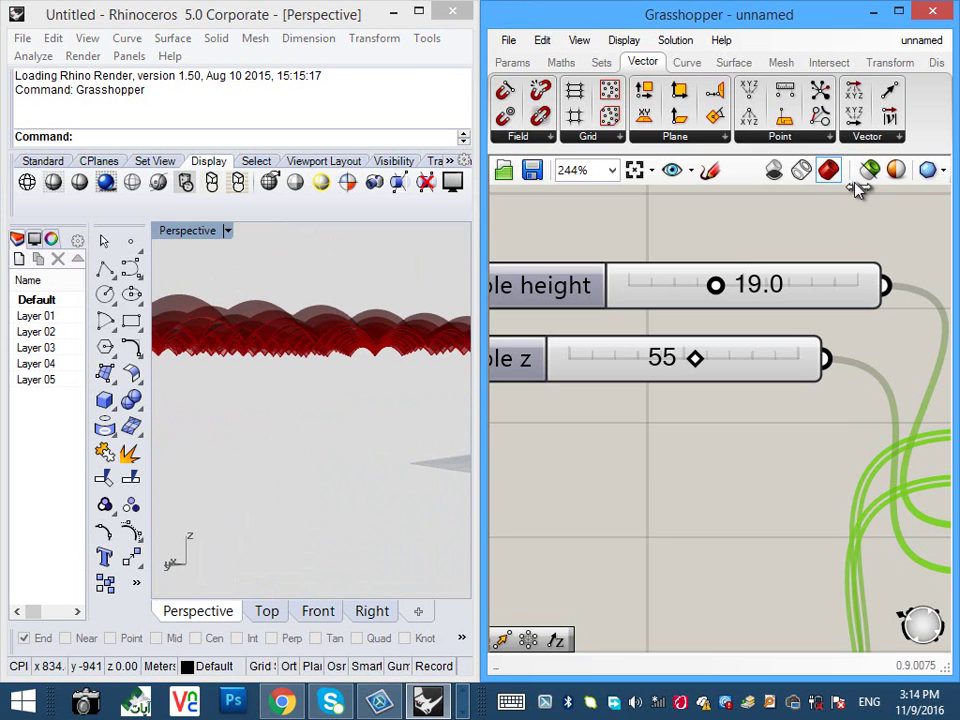
# - Rotate the Perspective view to look over the array and bake the second Move component's surfaces into Rhino
pyautogui.click(155, 161)
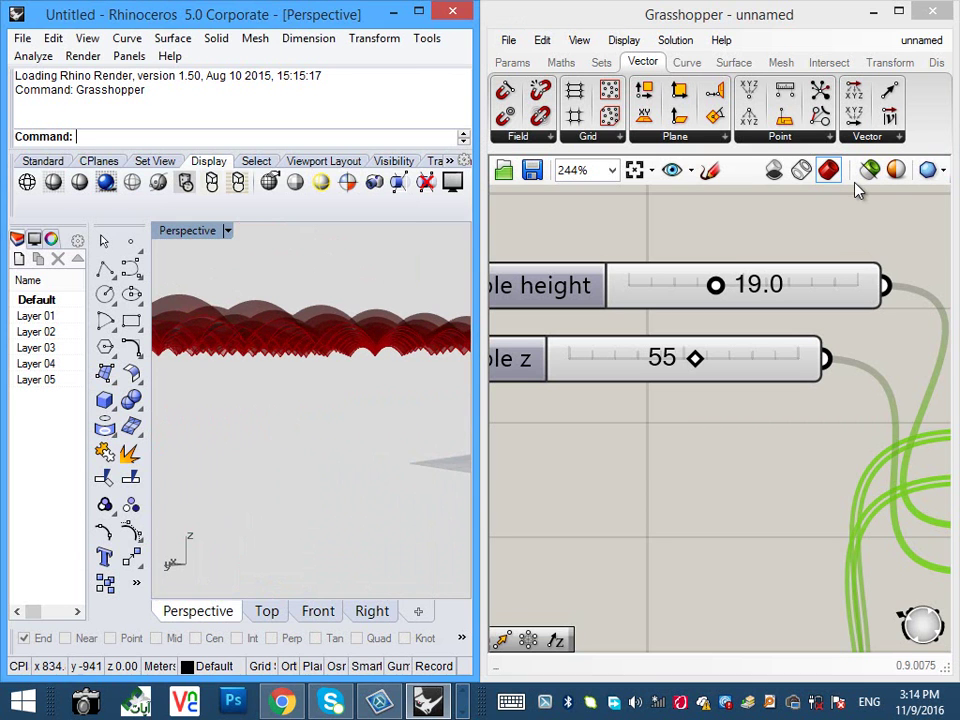
pyautogui.click(55, 182)
pyautogui.moveTo(310, 320); pyautogui.dragTo(410, 380)
pyautogui.scroll(-5, 410, 380)
pyautogui.moveTo(917, 489); pyautogui.dragTo(637, 458, button='right')
pyautogui.scroll(-6, 637, 458)
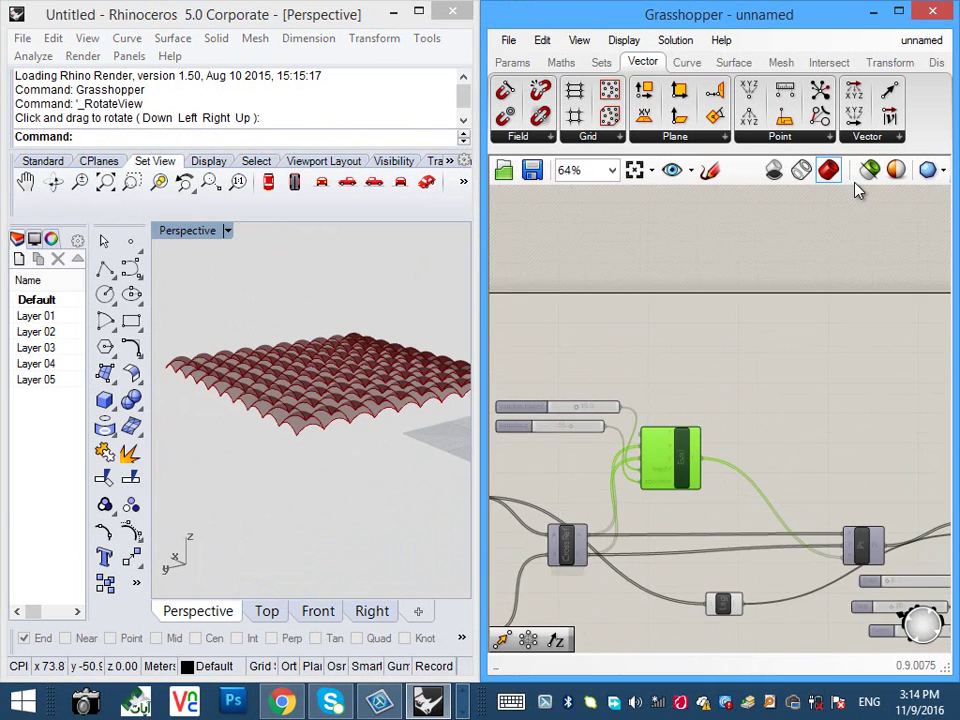
pyautogui.moveTo(900, 600); pyautogui.dragTo(523, 341, button='right')
pyautogui.scroll(-4, 957, 341)
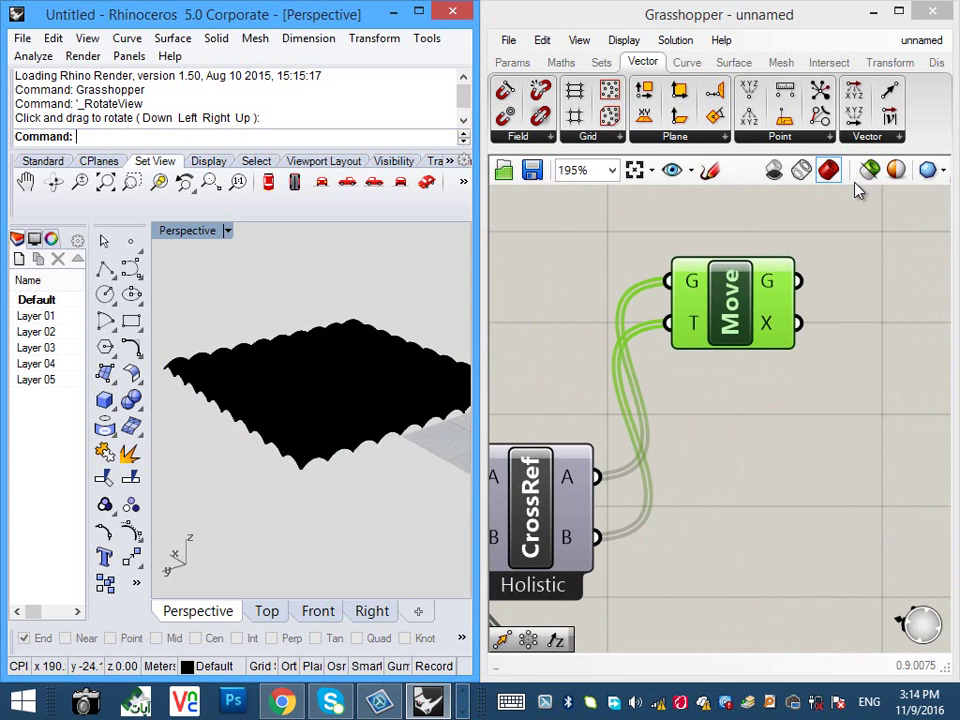
# - Select individual baked surfaces in the Perspective viewport to check that they are separate objects
pyautogui.scroll(4, 311, 410)
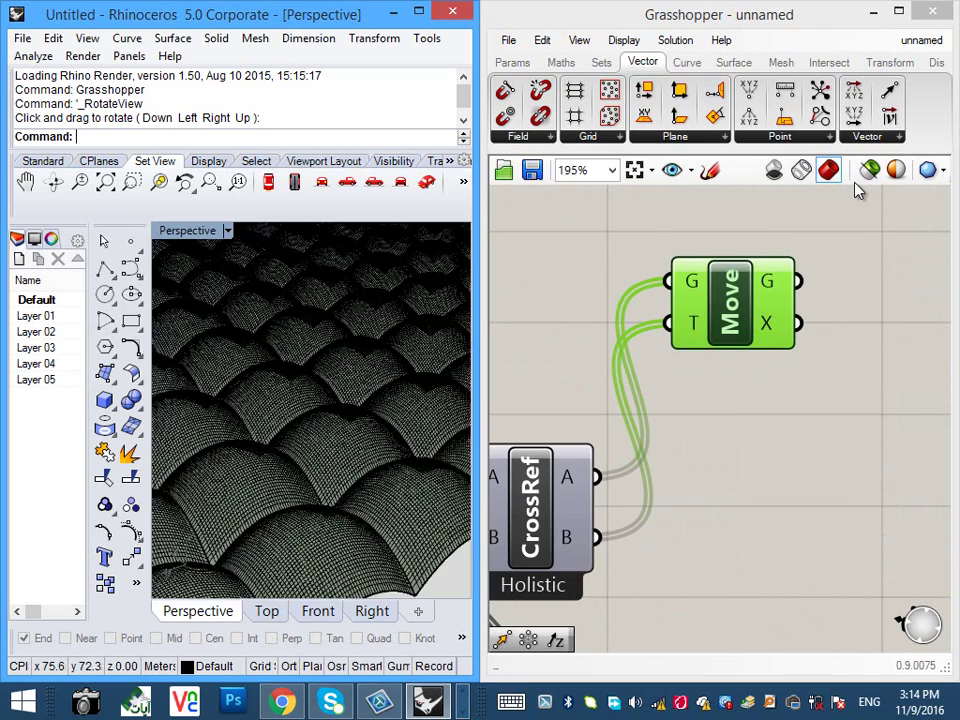
pyautogui.scroll(-7, 311, 410)
pyautogui.click(357, 443)
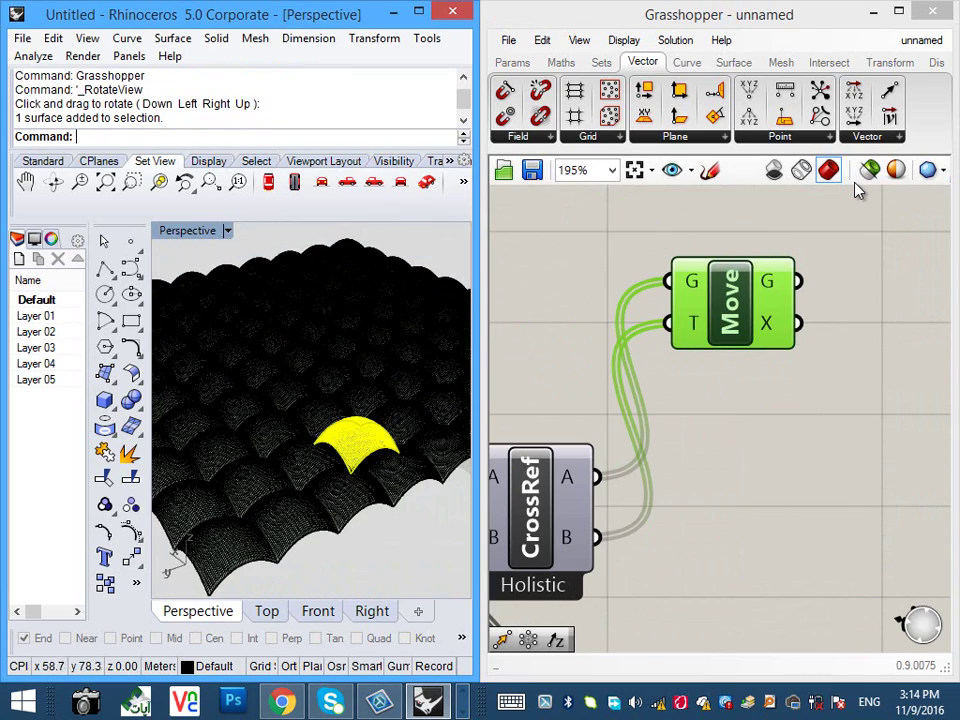
pyautogui.click(390, 486)
pyautogui.click(435, 531)
pyautogui.click(358, 443)
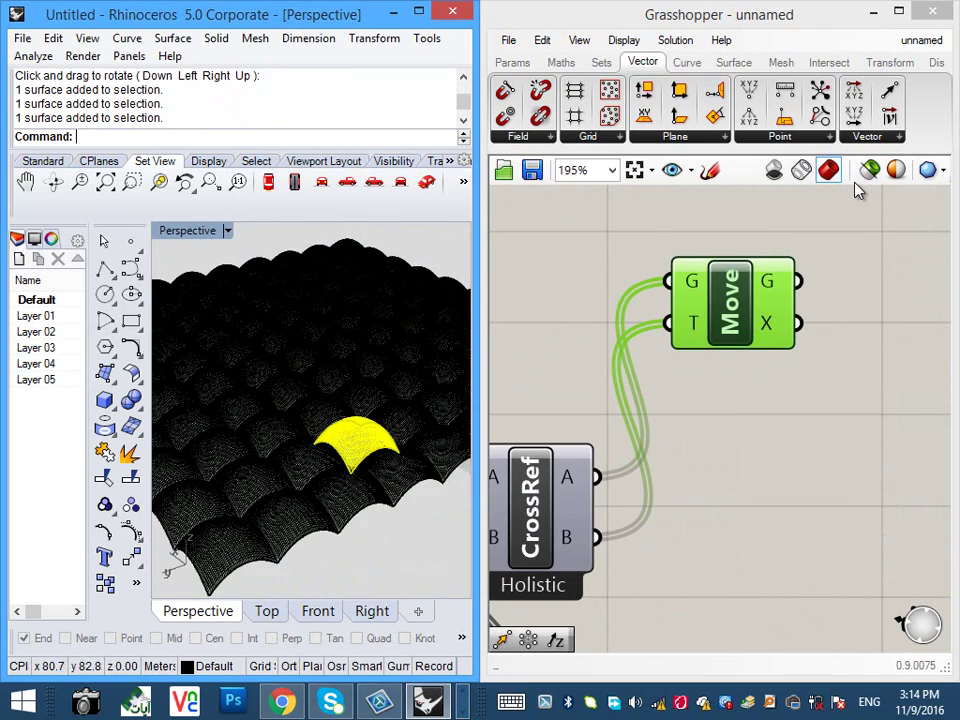
# - Turn off the preview of the second Move component and deselect the baked surface
pyautogui.rightClick(713, 310)
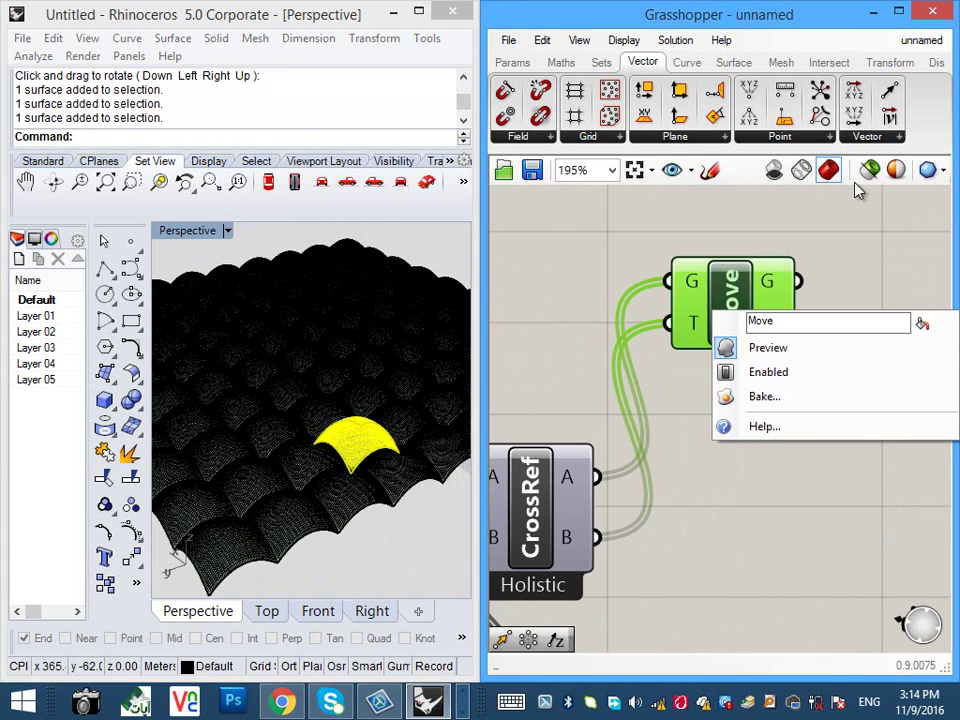
pyautogui.click(767, 347)
pyautogui.click(225, 250)
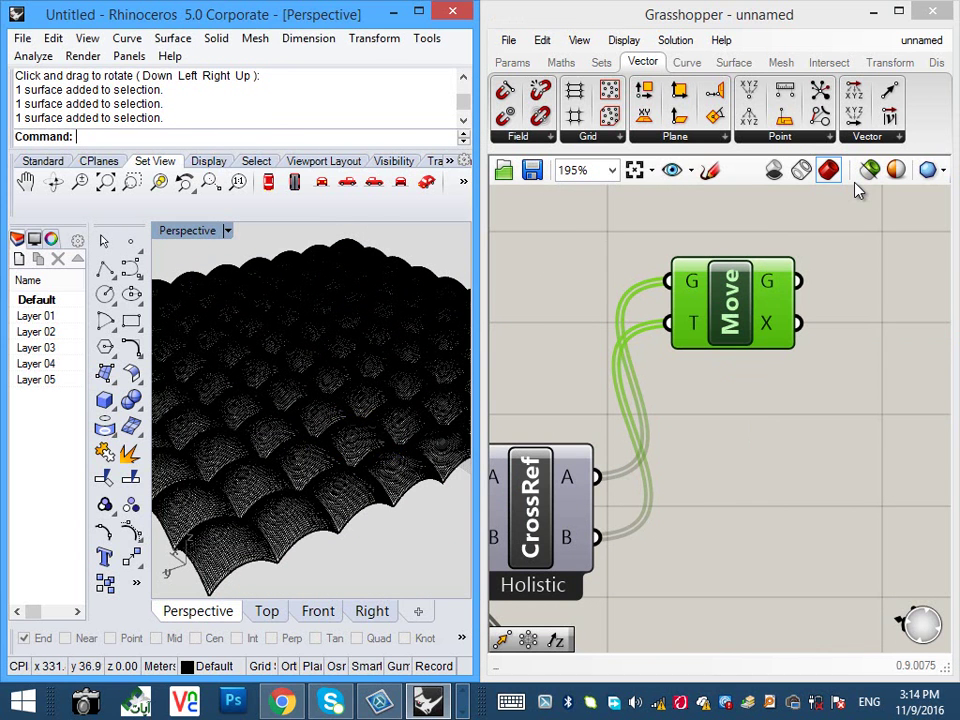
# - Maximize the Rhino window and try the Rendered and X-Ray display modes on the baked array
pyautogui.click(208, 161)
pyautogui.click(106, 181)
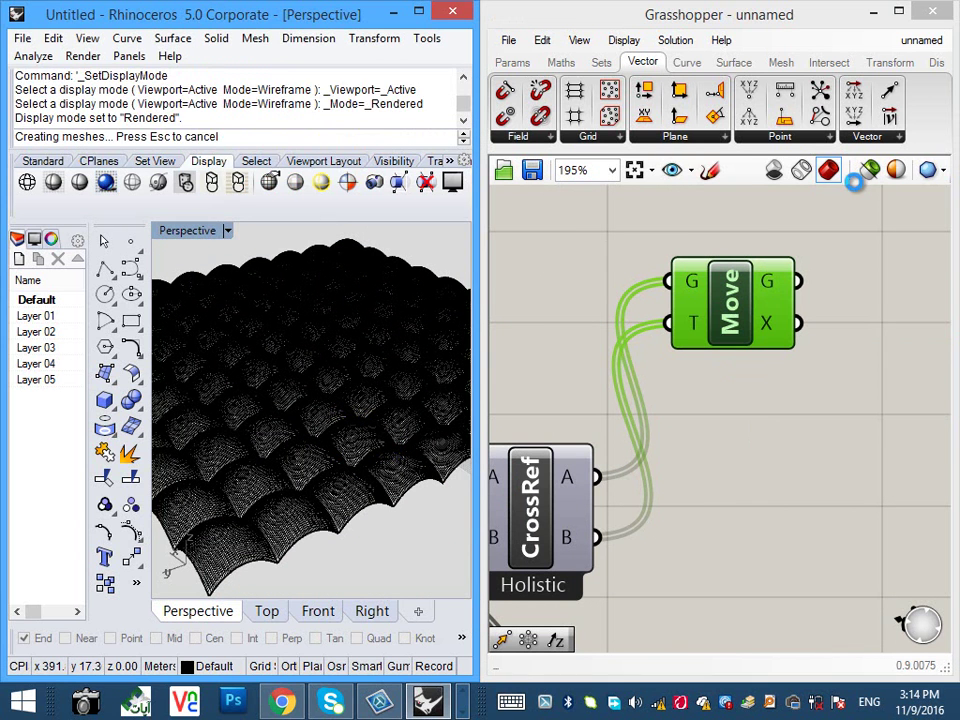
pyautogui.click(418, 12)
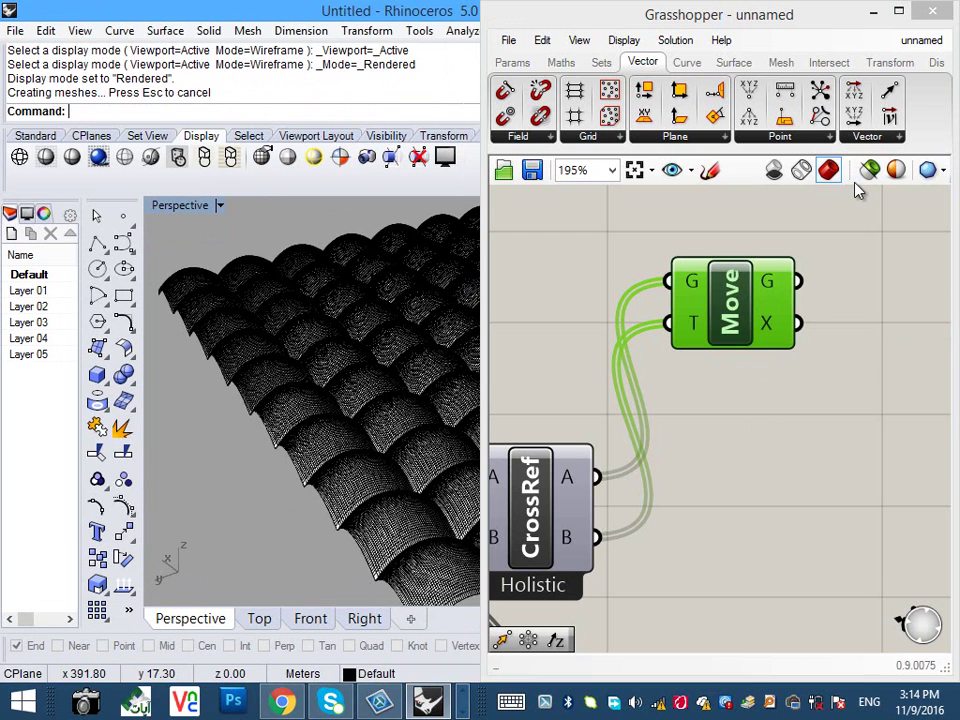
pyautogui.press('super+Down')
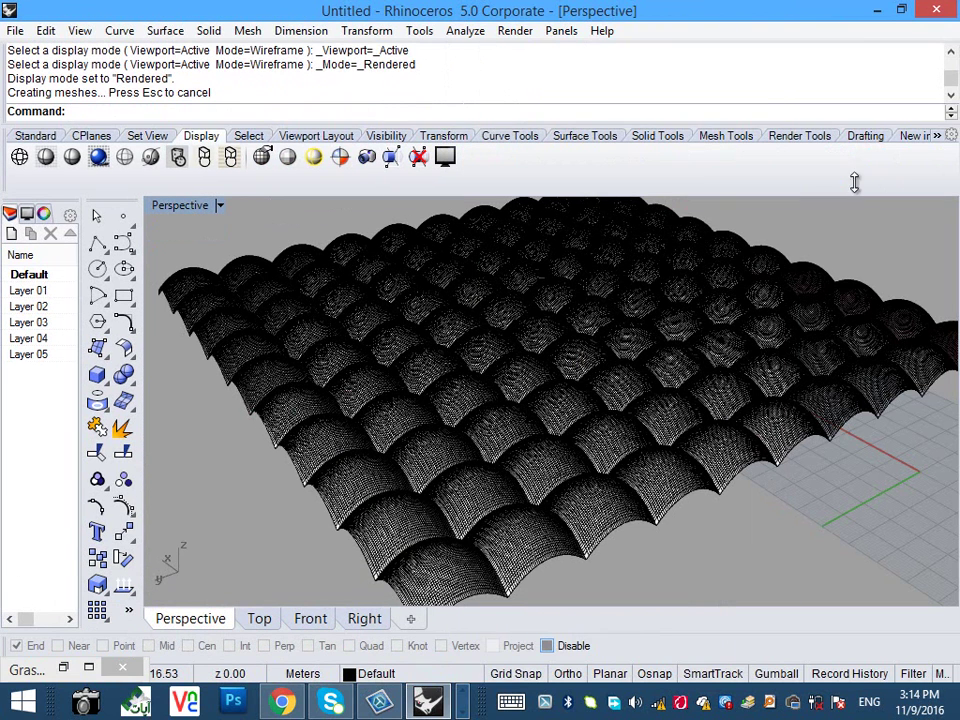
pyautogui.click(151, 157)
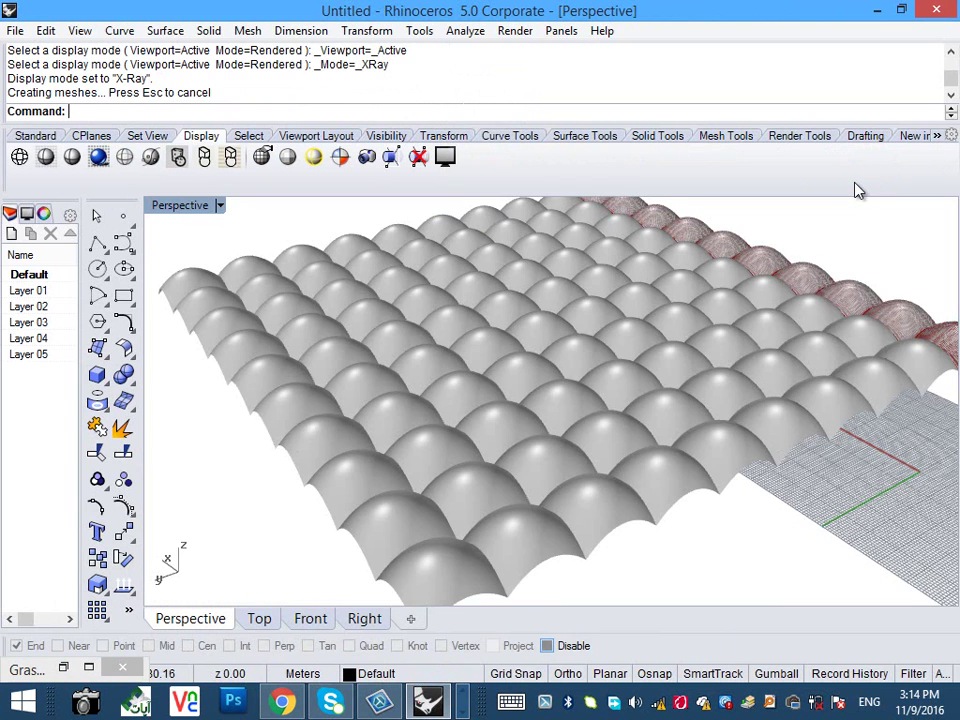
# - Move one baked surface out of the array's front edge and undo the move
pyautogui.click(726, 441)
pyautogui.moveTo(726, 441)
pyautogui.mouseDown()
pyautogui.moveTo(778, 482)
pyautogui.moveTo(774, 531)
pyautogui.mouseUp()
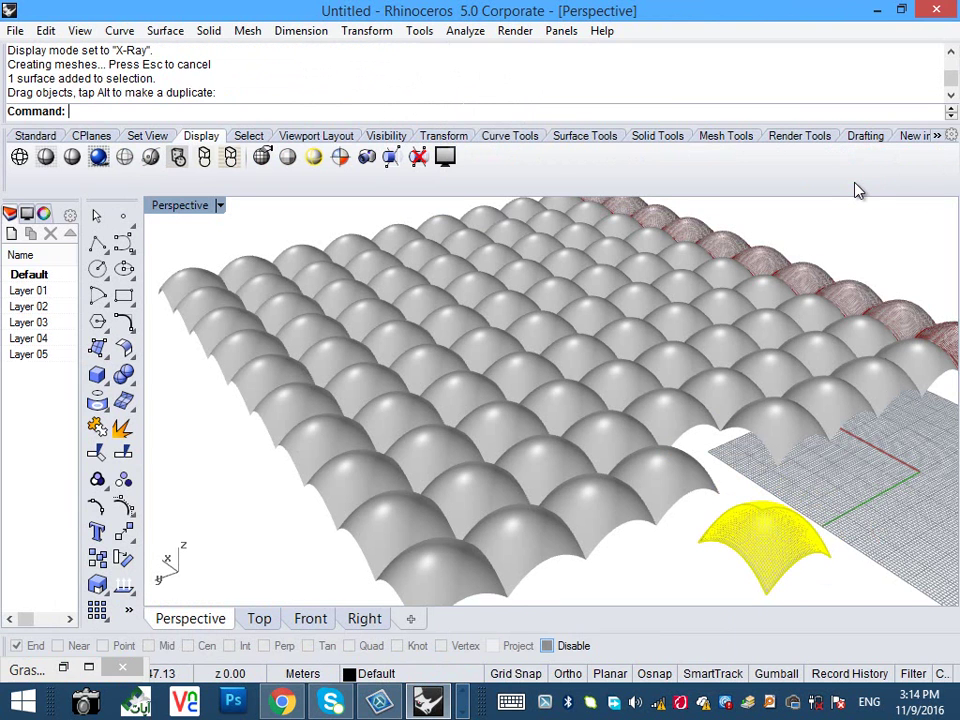
pyautogui.hotkey('ctrl', 'z')
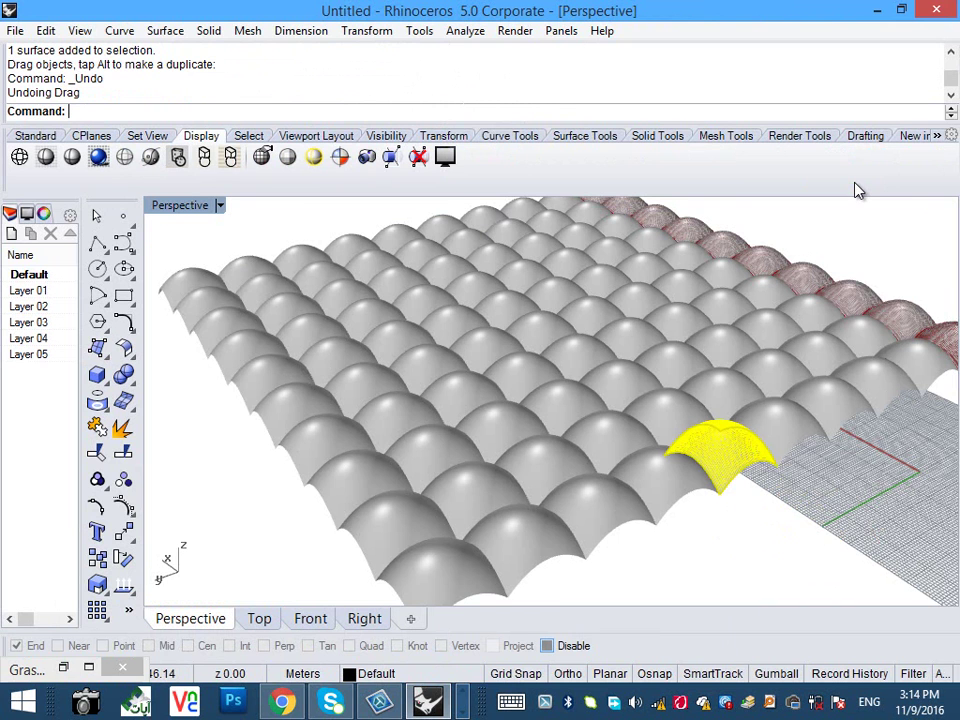
# - Inspect the baked surface array from another angle in the Perspective viewport
pyautogui.scroll(-5, 550, 400)
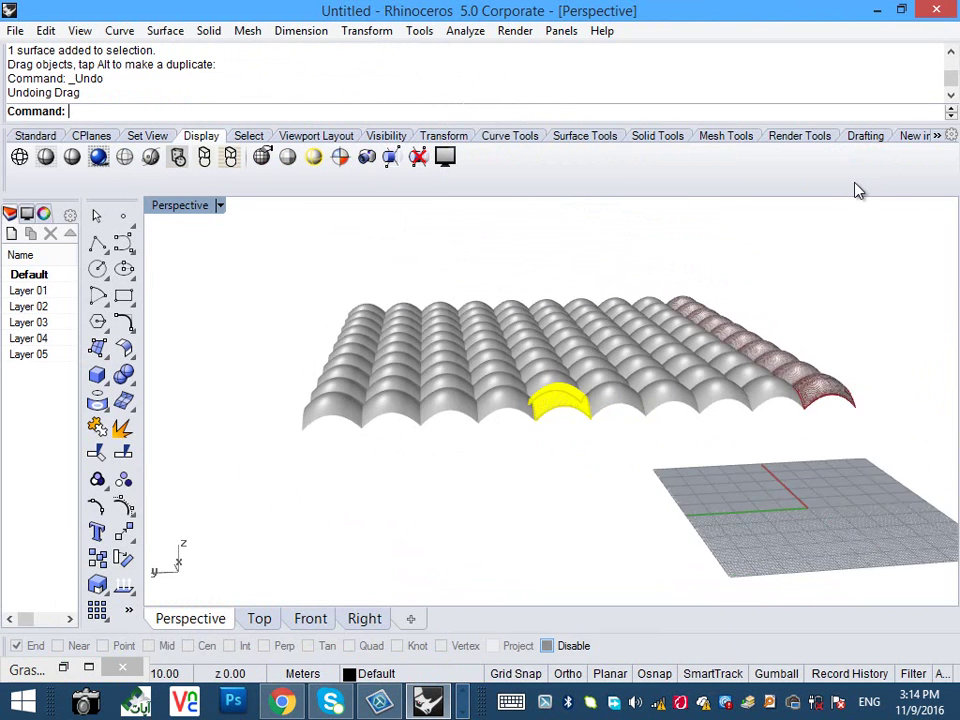
pyautogui.moveTo(550, 400); pyautogui.dragTo(595, 440, button='right')
pyautogui.scroll(4, 595, 440)
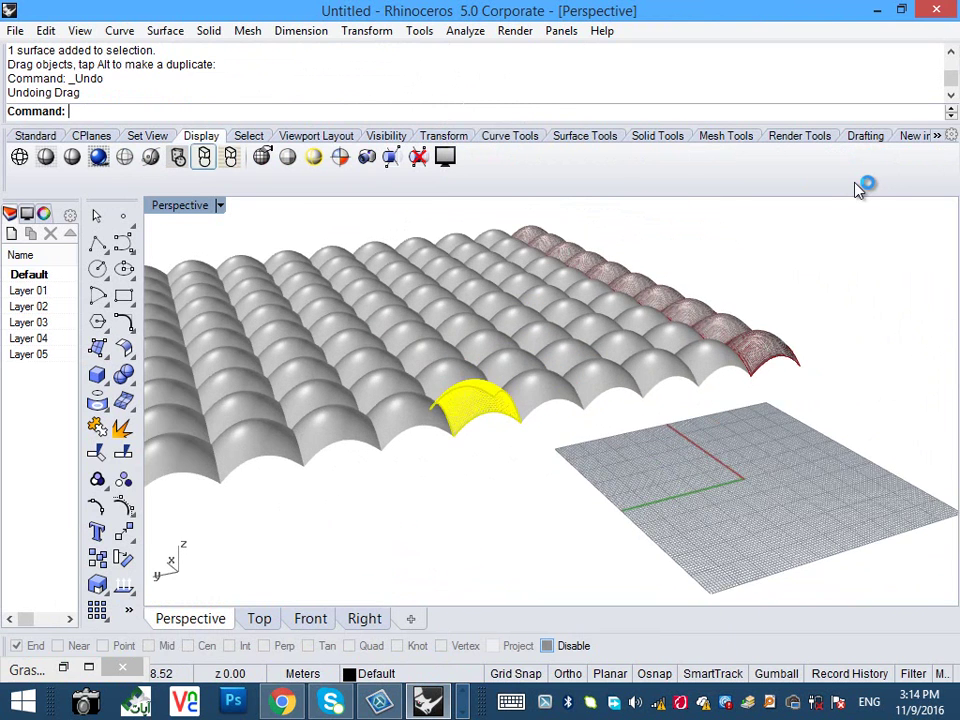
# - Display the baked surface array in the Pen display mode in the Perspective viewport
pyautogui.click(230, 156)
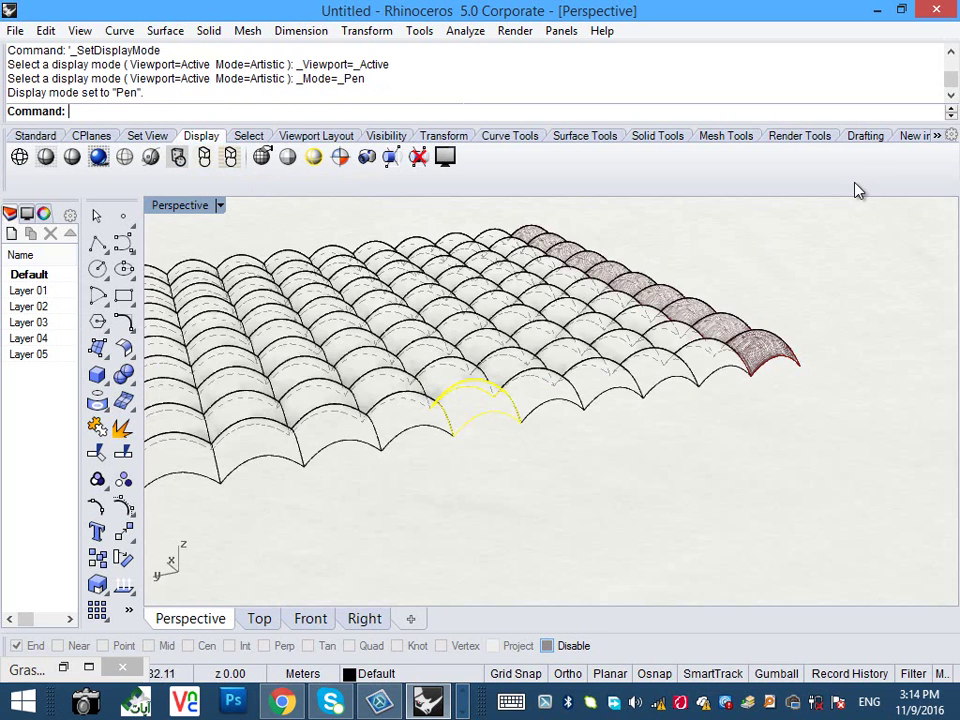
pyautogui.moveTo(570, 460)
pyautogui.mouseDown(button='right')
pyautogui.moveTo(695, 448)
pyautogui.moveTo(708, 415)
pyautogui.moveTo(643, 404)
pyautogui.mouseUp(button='right')
pyautogui.scroll(-4, 643, 404)
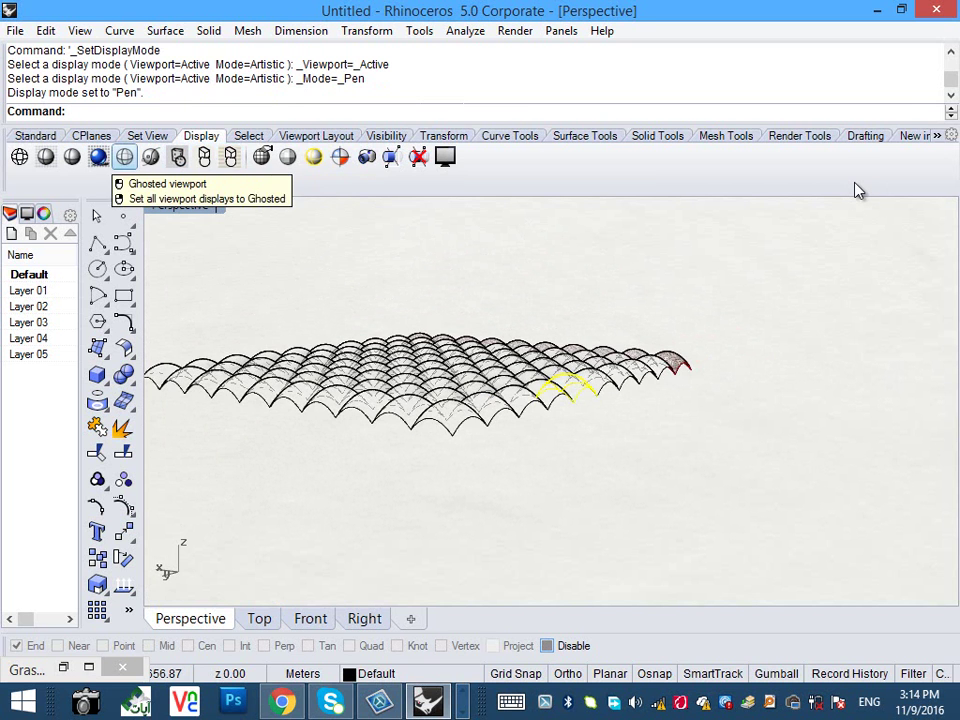
pyautogui.moveTo(520, 392); pyautogui.dragTo(460, 370, button='right')
pyautogui.scroll(5, 460, 370)
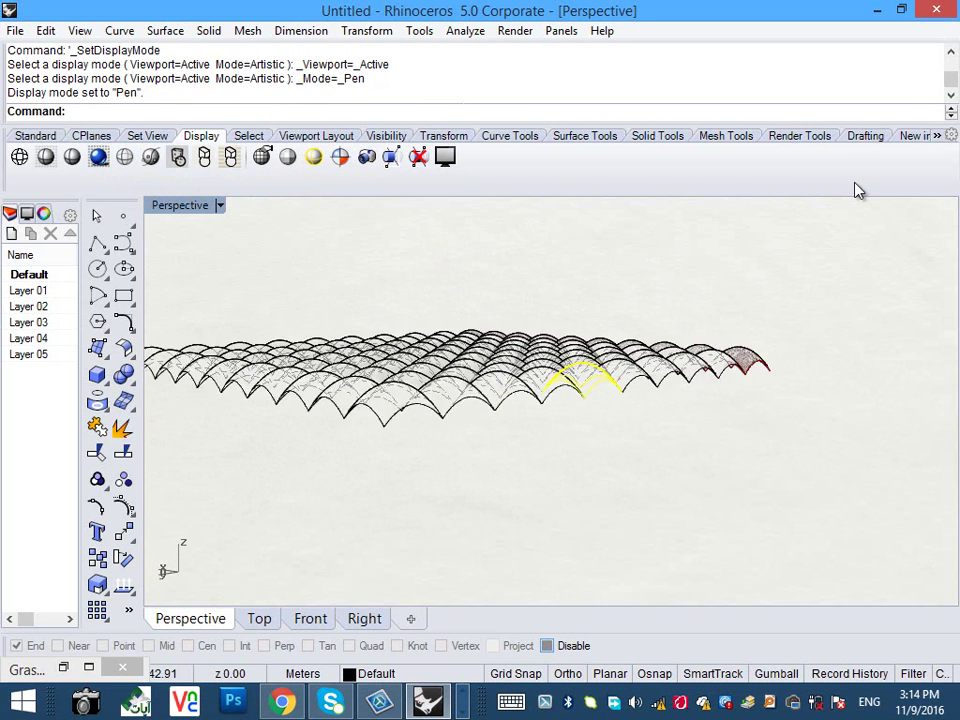
# - Set the Perspective viewport's projection to two-point perspective and frame the whole baked array
pyautogui.click(147, 136)
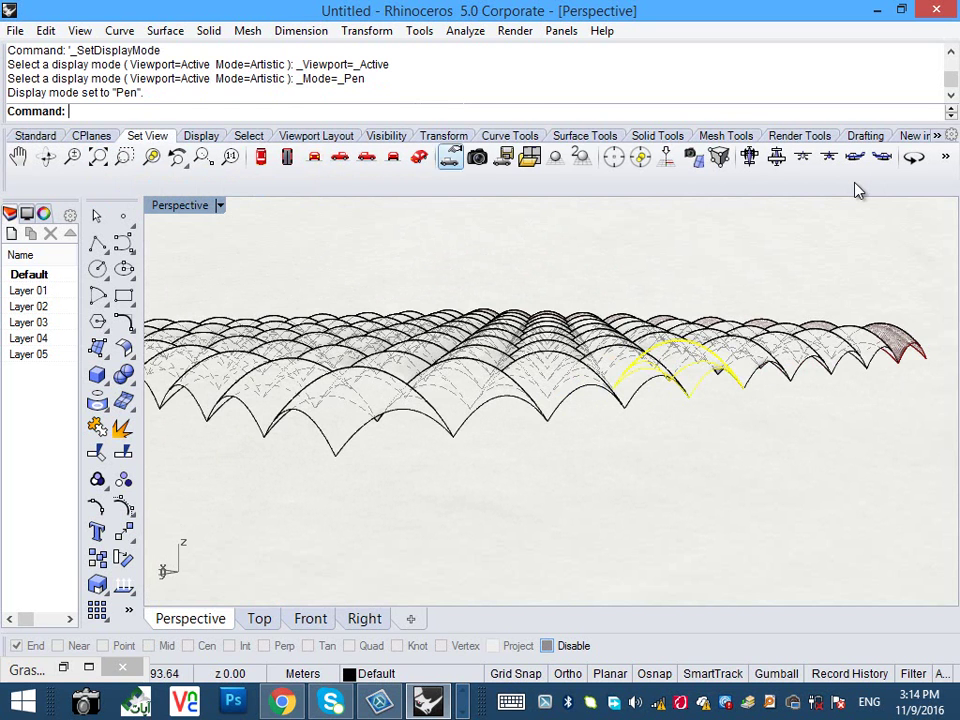
pyautogui.click(581, 157)
pyautogui.moveTo(560, 330)
pyautogui.mouseDown(button='right')
pyautogui.moveTo(566, 352)
pyautogui.moveTo(560, 334)
pyautogui.moveTo(552, 366)
pyautogui.moveTo(543, 288)
pyautogui.moveTo(543, 308)
pyautogui.mouseUp(button='right')
pyautogui.click(946, 34)
pyautogui.scroll(5, 543, 322)
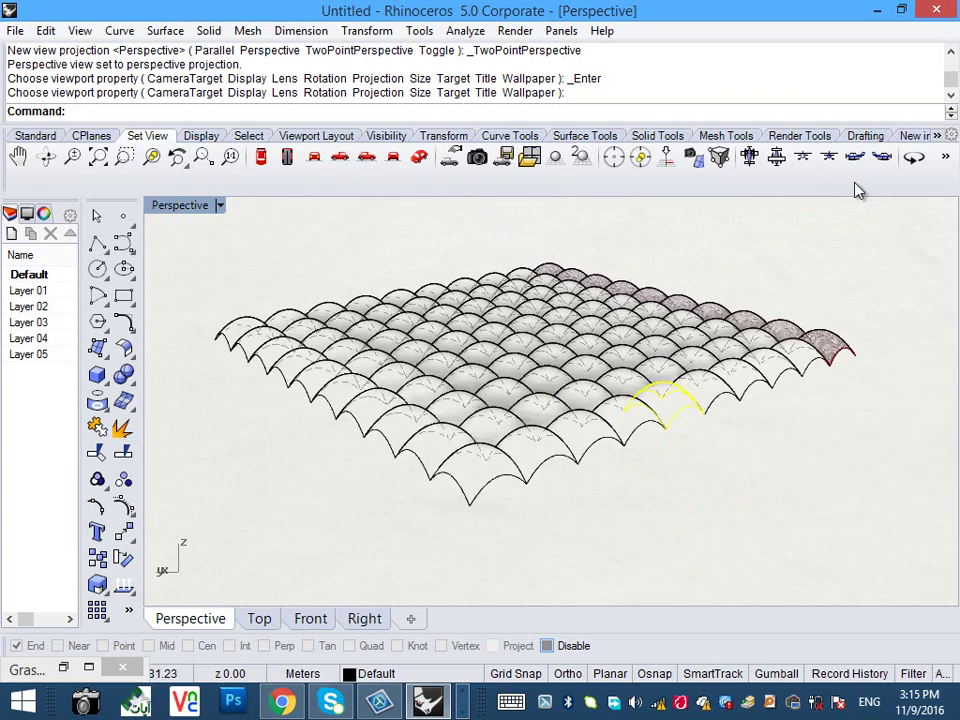
pyautogui.moveTo(428, 701)
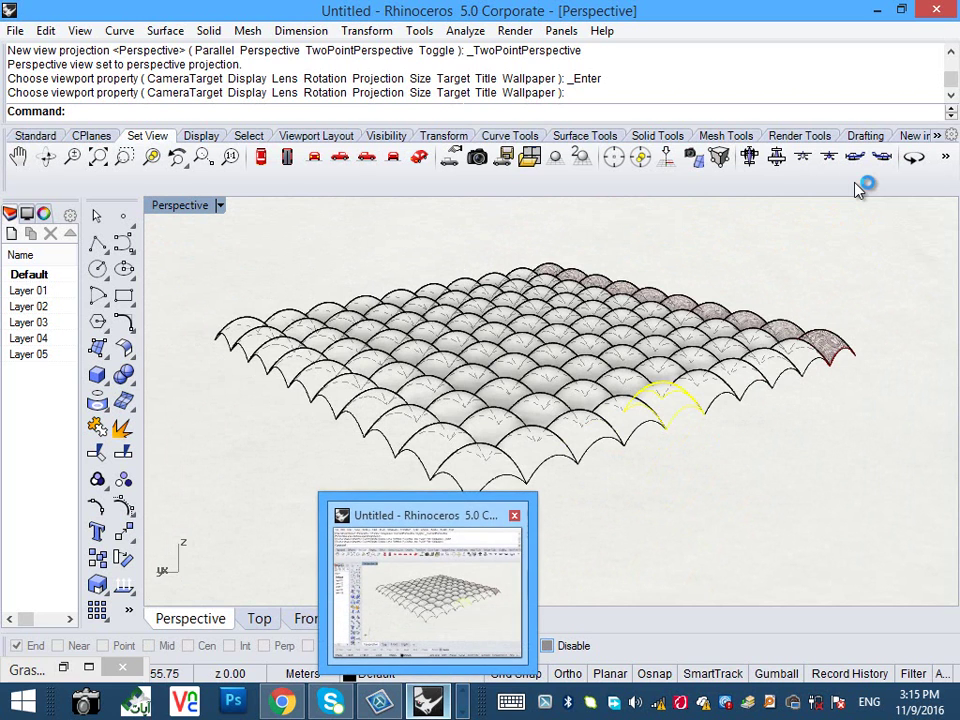